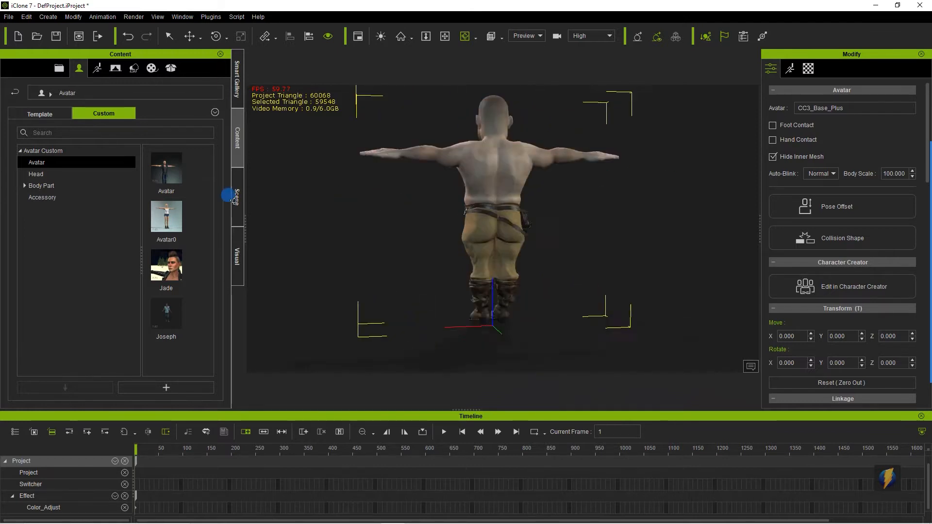
Open the animation template library and widen the content browser beside the viewport
drag(629, 185, 324, 190)
drag(535, 198, 321, 199)
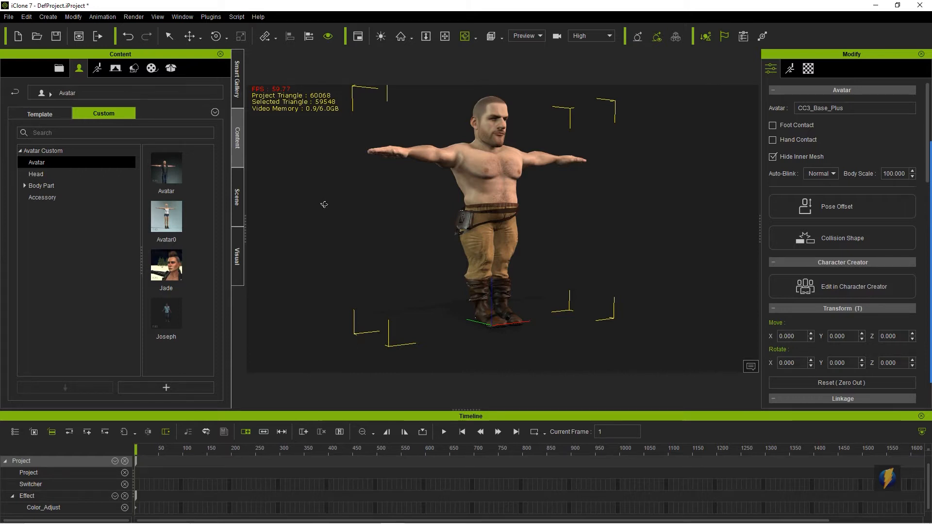
mouse_move(373, 305)
mouse_down()
mouse_move(170, 119)
mouse_move(98, 73)
mouse_up()
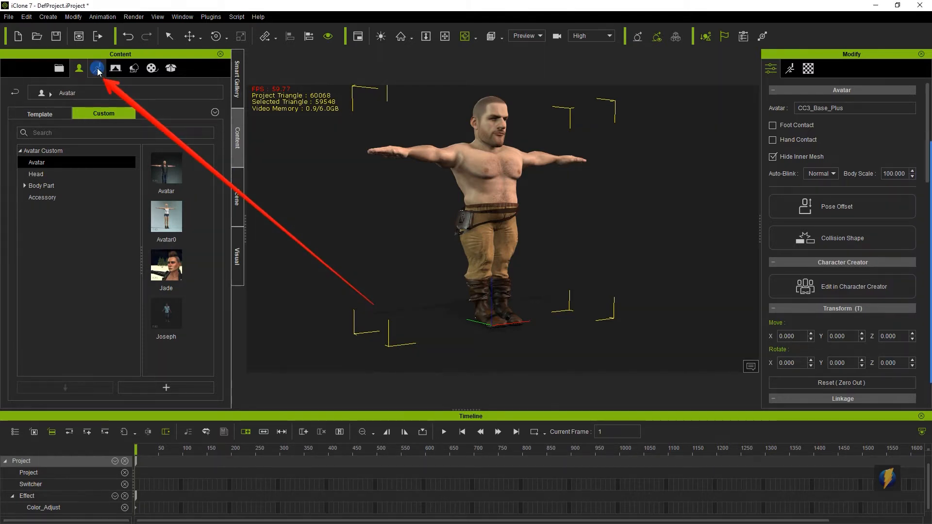
click(98, 73)
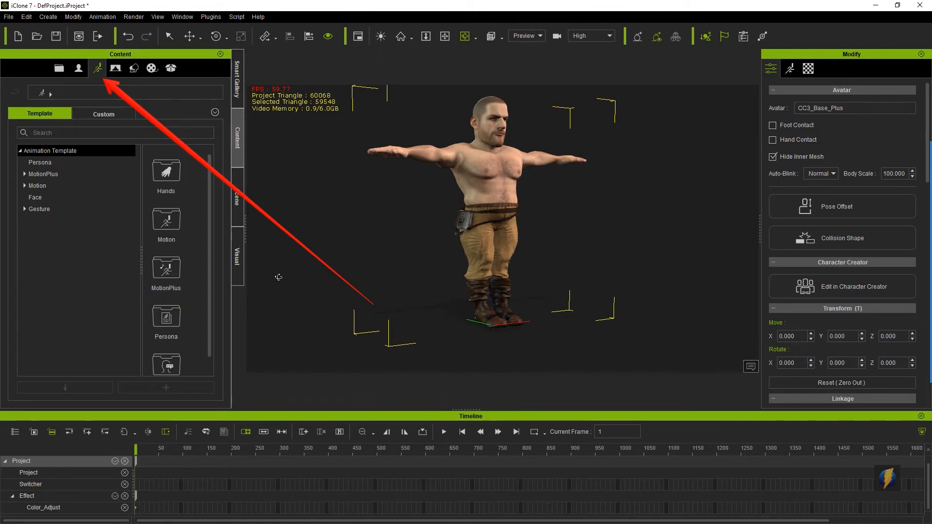
drag(245, 300, 307, 299)
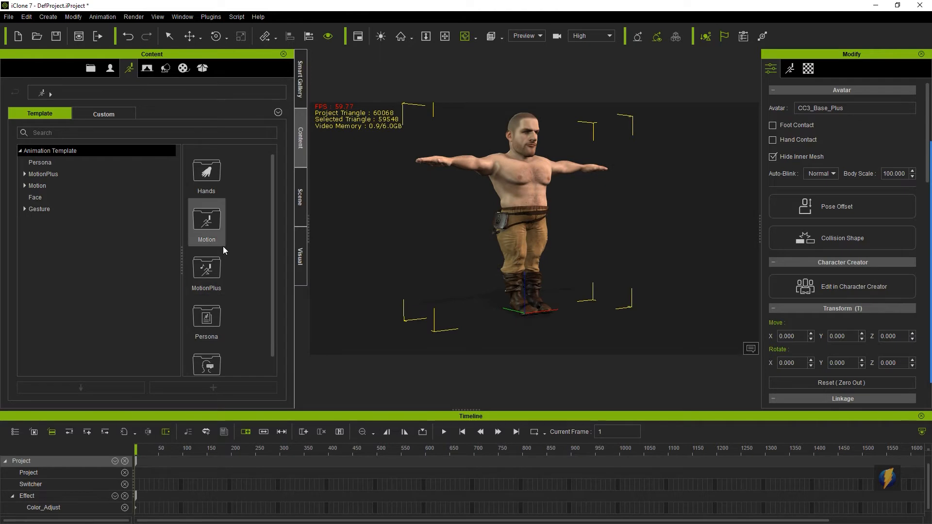
Look through the animation templates in the Persona and MotionPlus folders, including Female, G5, Male and Raptoid
click(40, 162)
double_click(28, 175)
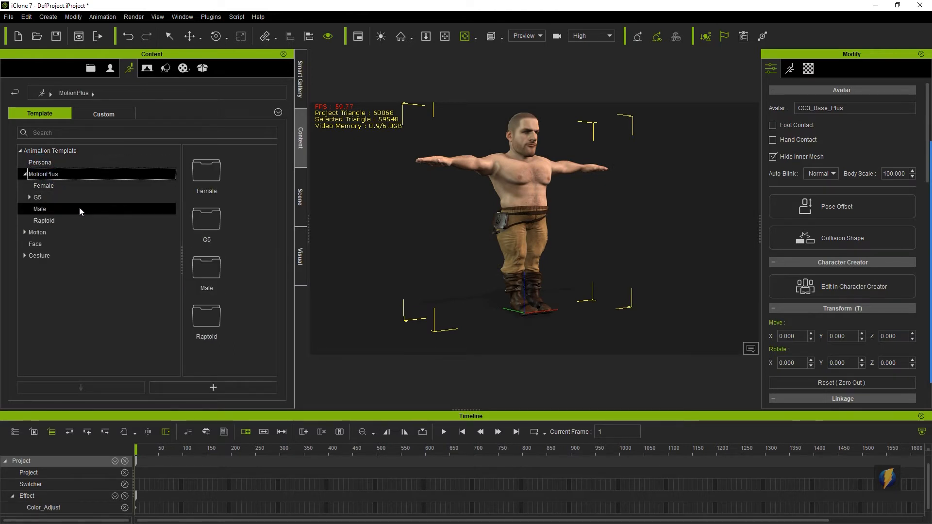
click(42, 185)
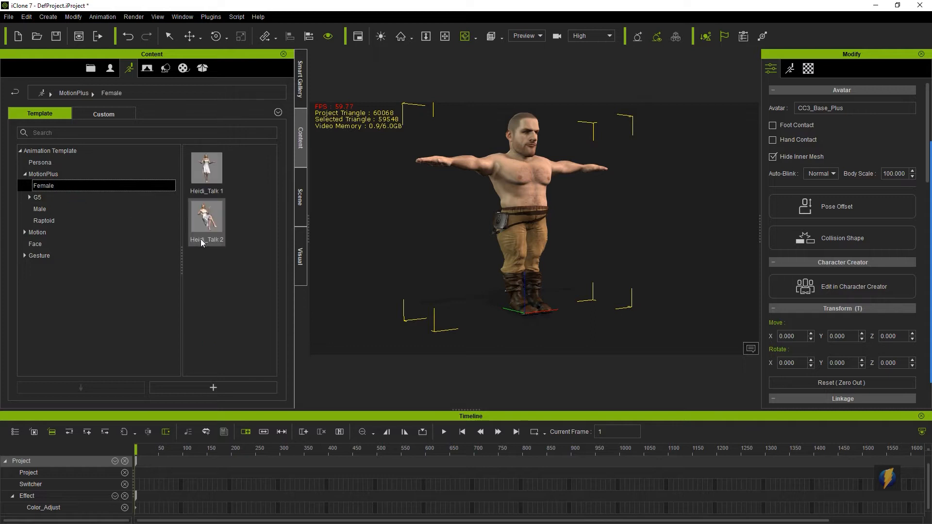
click(30, 198)
click(53, 209)
click(49, 221)
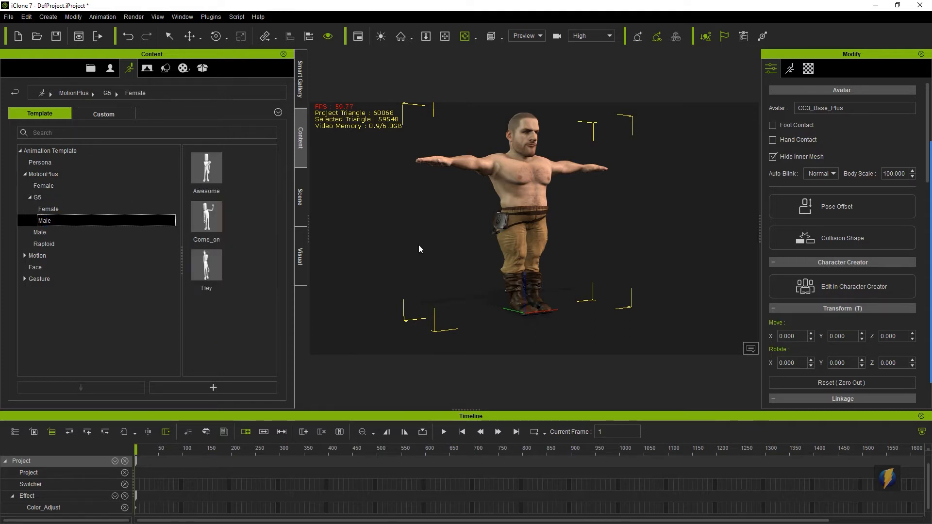
click(57, 163)
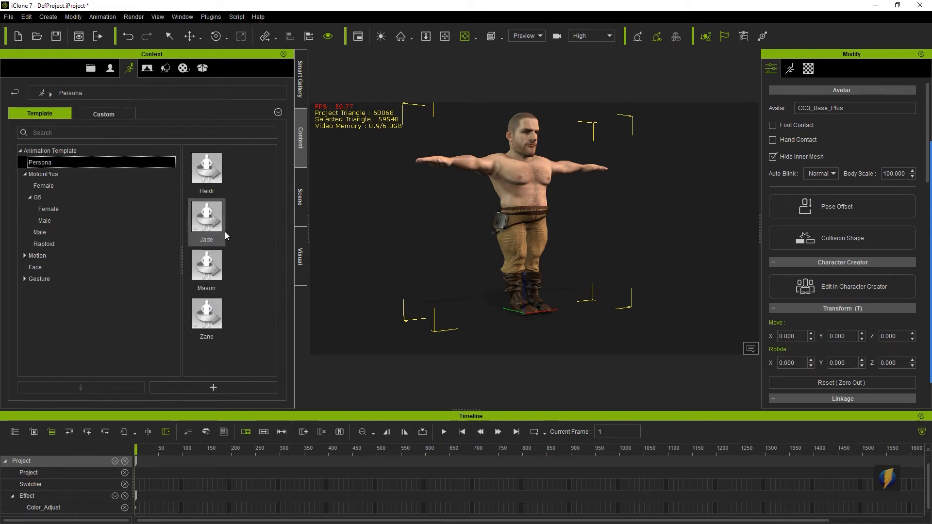
click(56, 209)
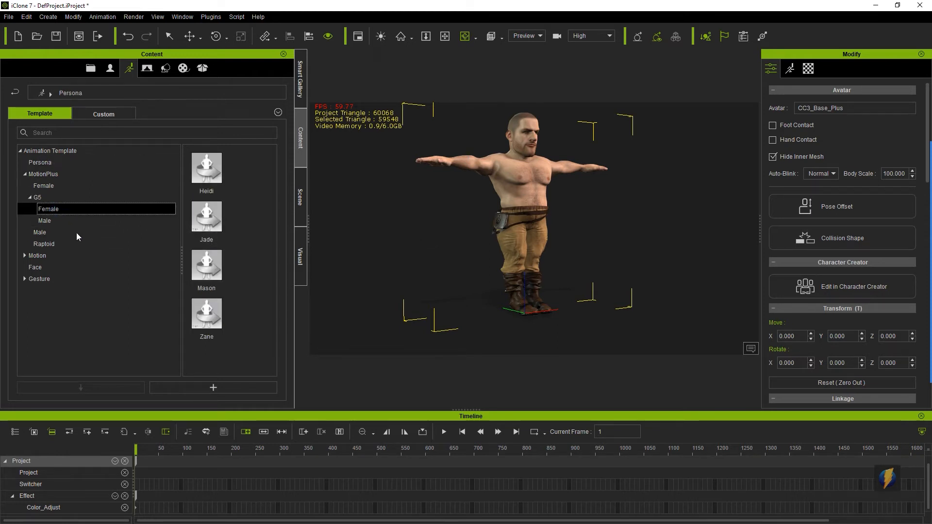
click(60, 232)
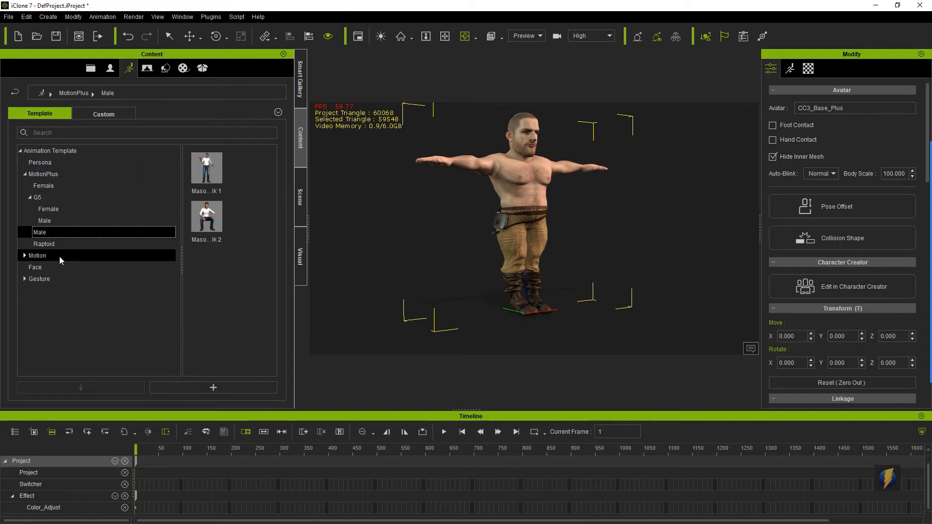
click(48, 247)
Open the 2_Male Pose template folder within Motion and 00_Pose, and enlarge the timeline area
click(25, 256)
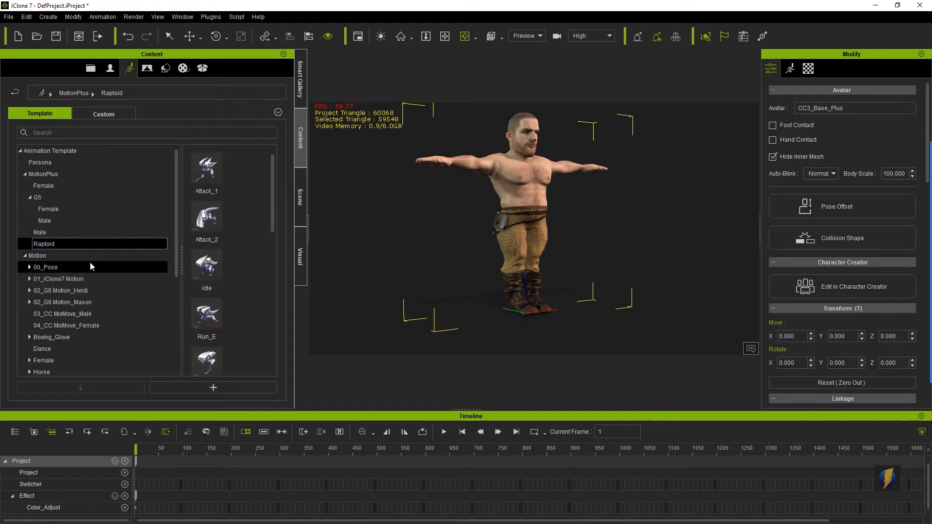
click(43, 267)
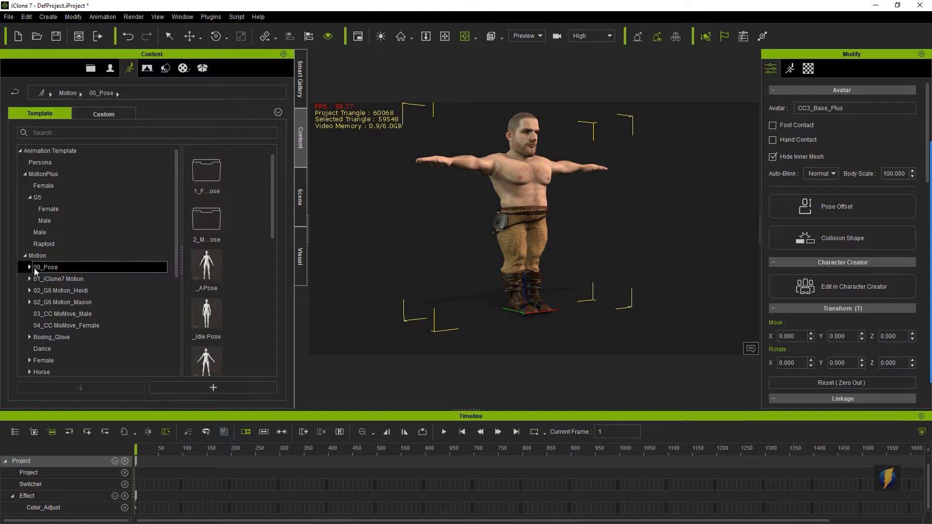
double_click(108, 270)
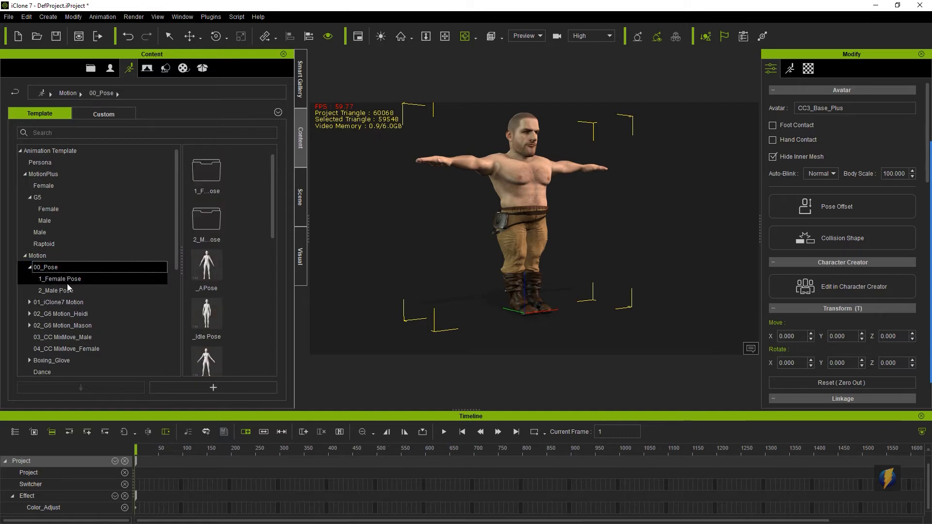
click(67, 290)
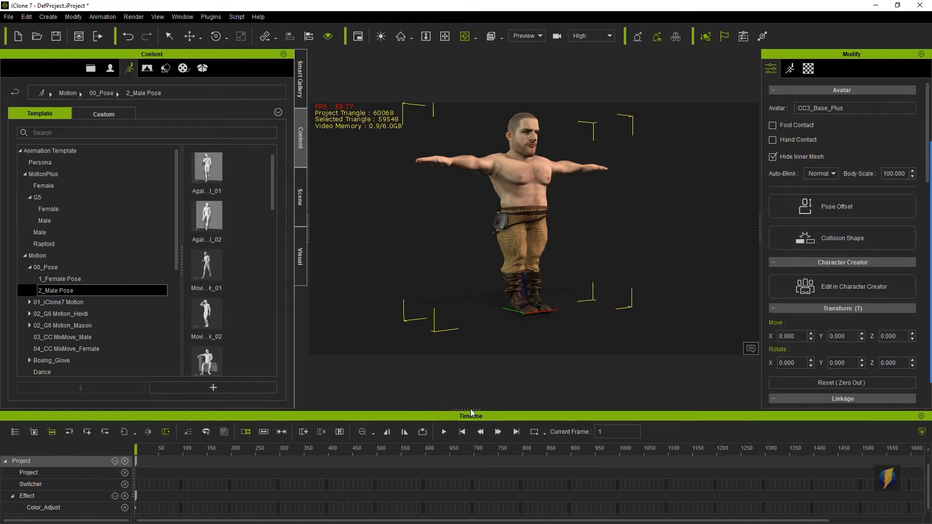
drag(460, 411, 461, 352)
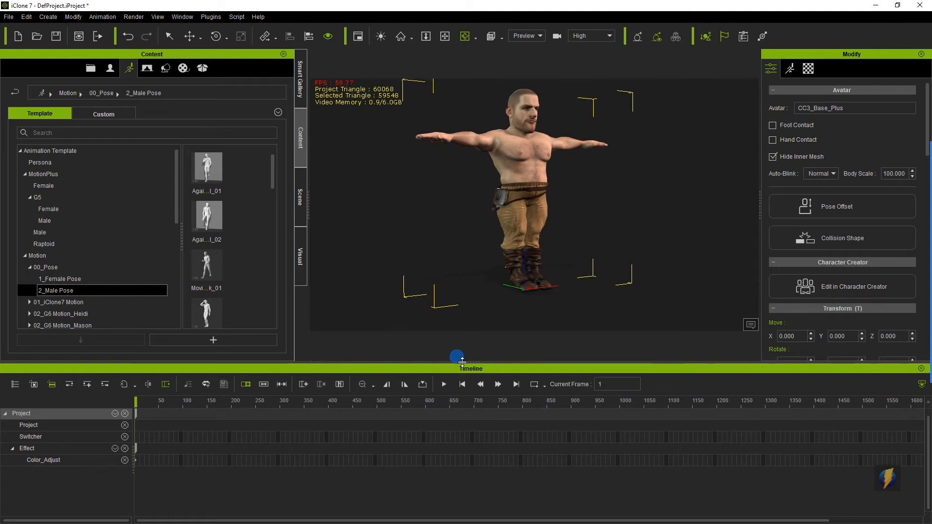
Apply male standing pose 07 to the avatar at frame 1 and check it from the front
scroll(241, 266, down, 10)
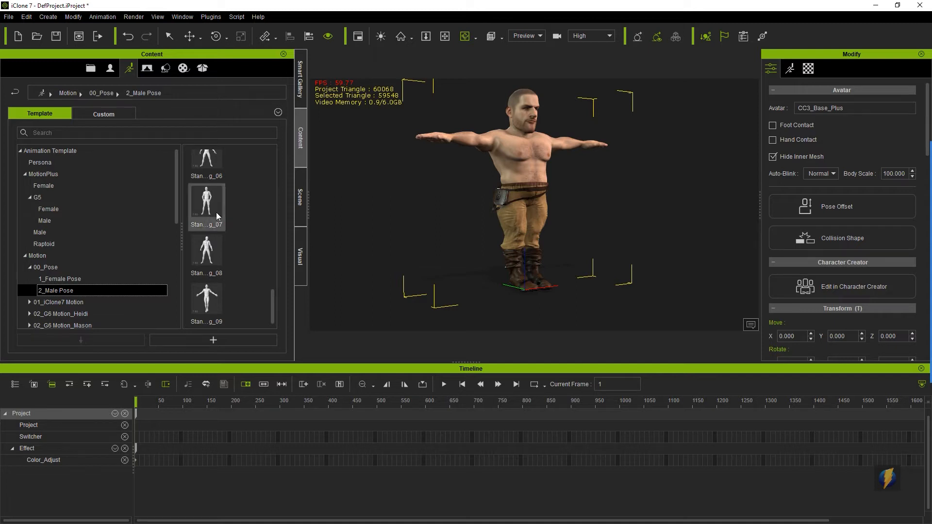
drag(210, 205, 507, 184)
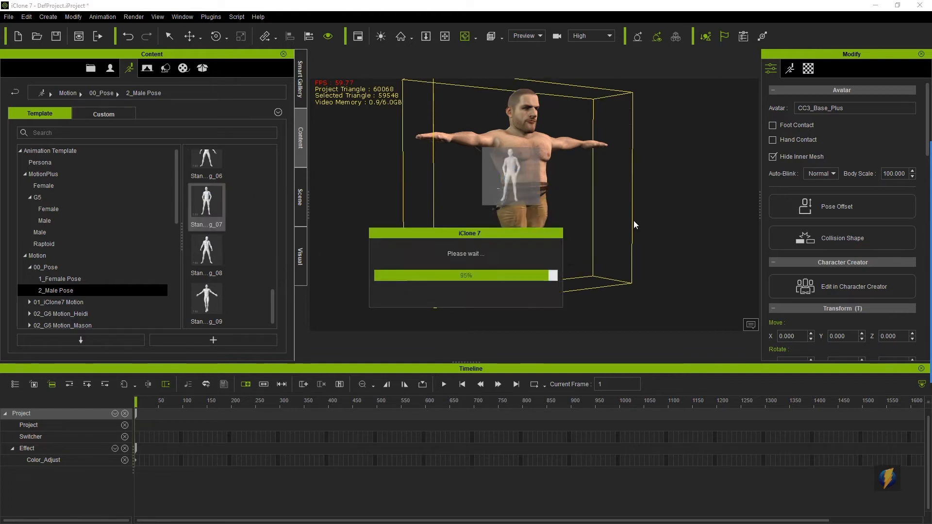
drag(576, 199, 582, 219)
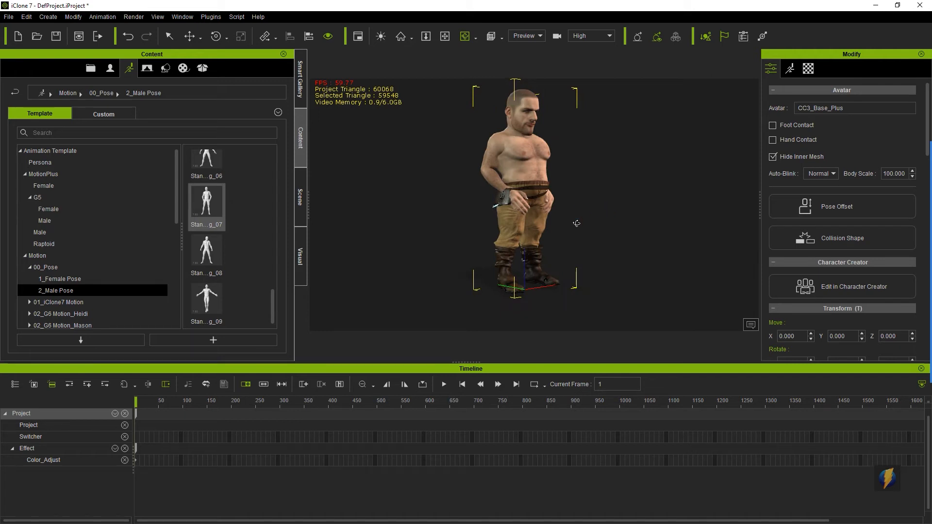
scroll(578, 222, up, 5)
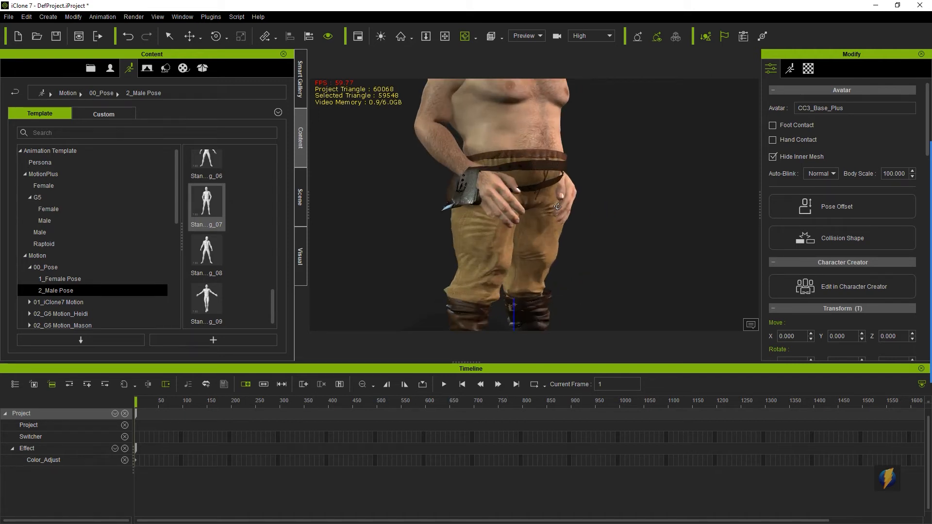
scroll(577, 227, down, 5)
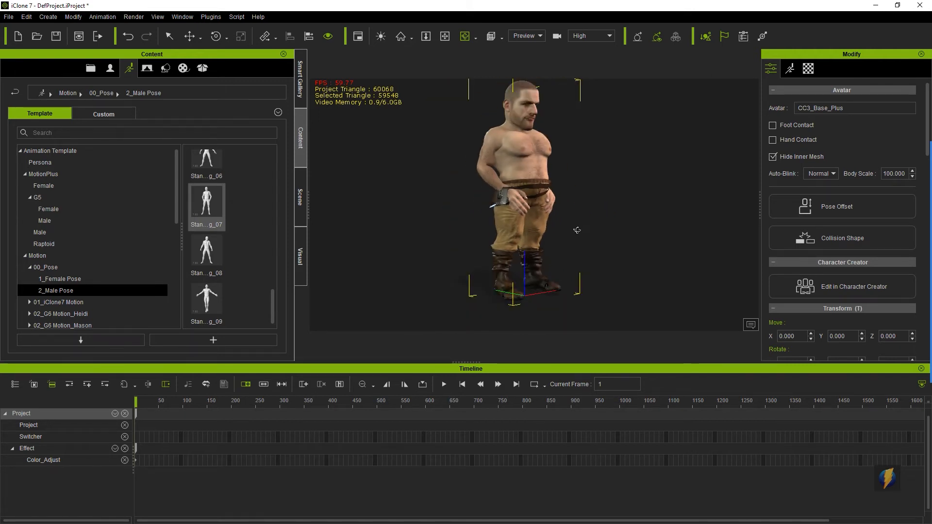
drag(555, 224, 387, 218)
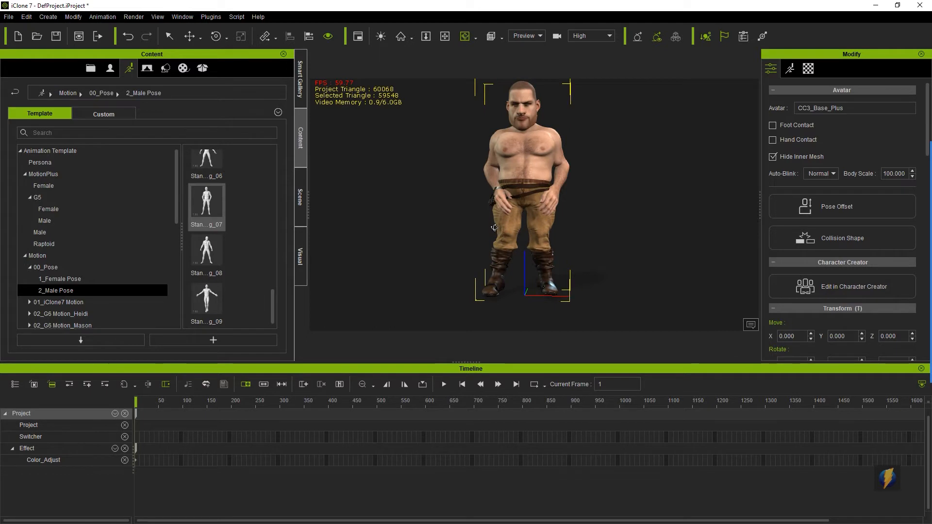
Move the playhead to frame 200 and apply male standing pose 09 to the avatar there
click(137, 399)
drag(137, 399, 230, 403)
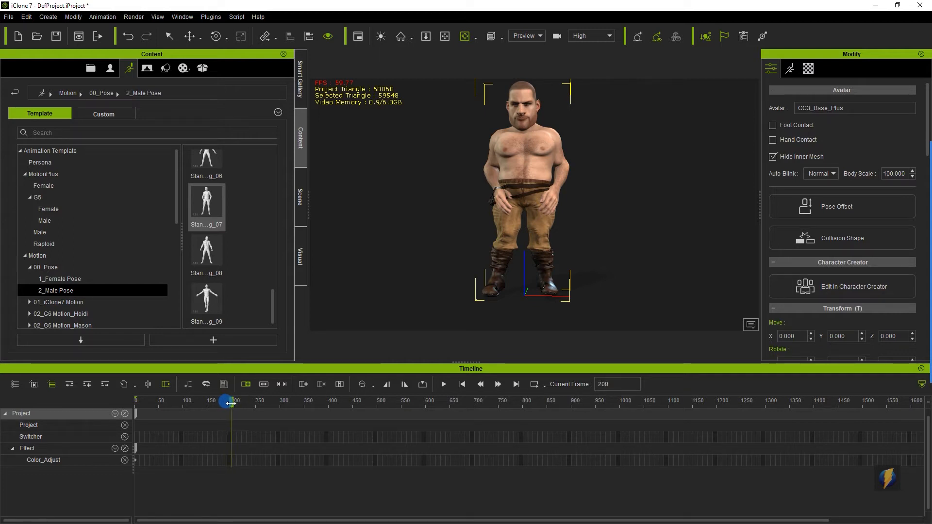
drag(232, 403, 231, 403)
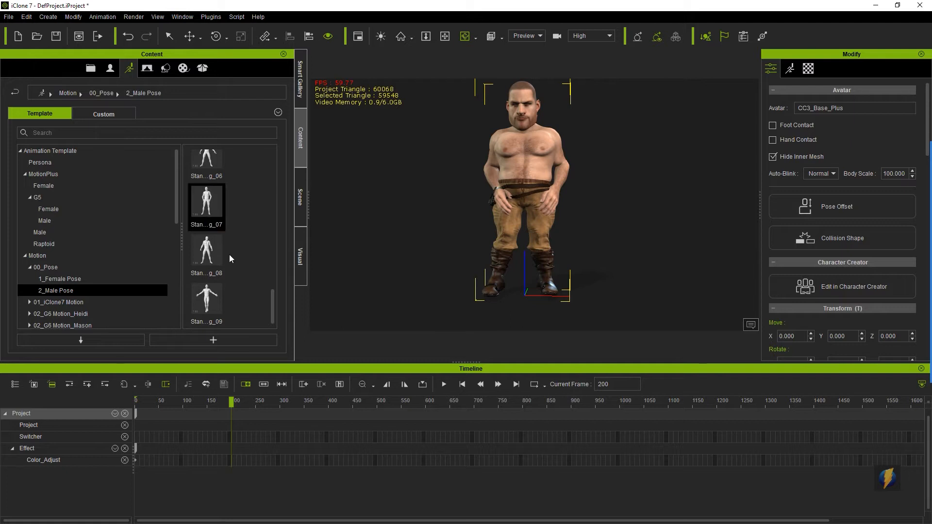
drag(206, 299, 521, 190)
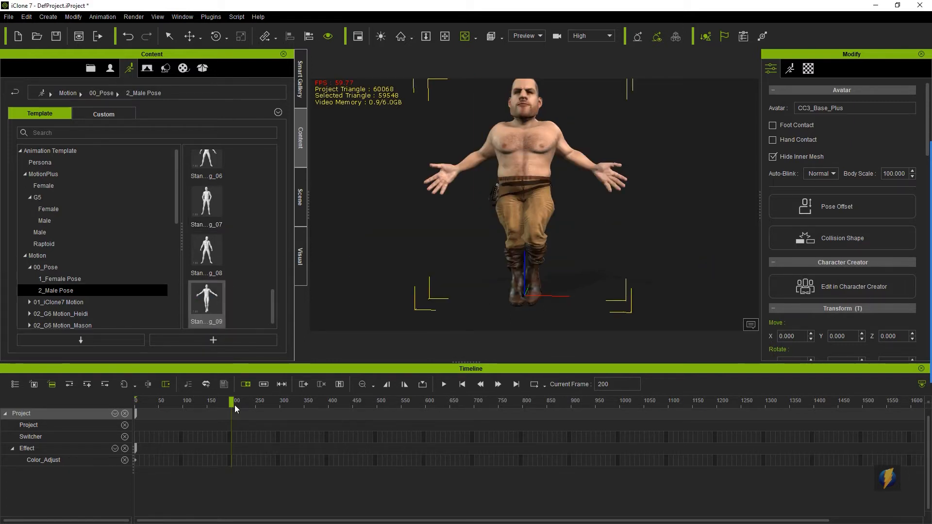
Return to frame 1 and play the transition between the two poses, stopping past frame 200
drag(231, 403, 82, 401)
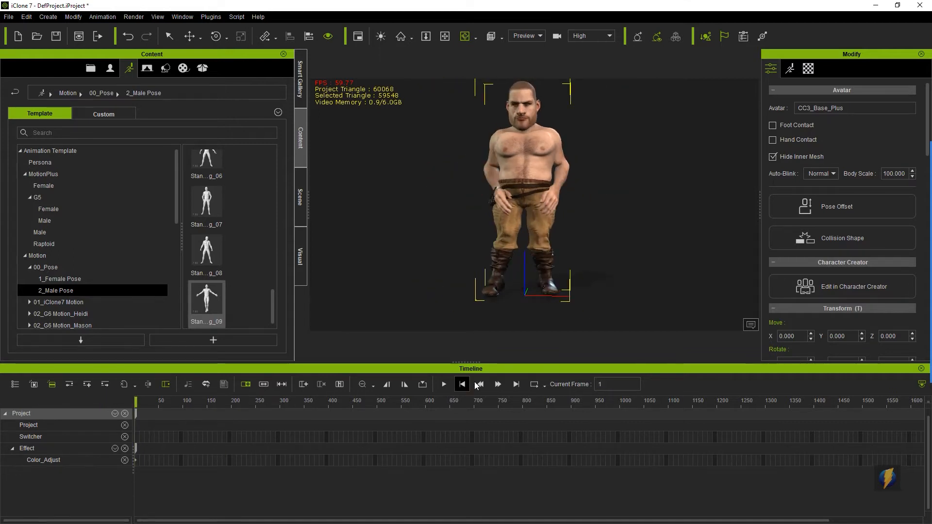
click(444, 385)
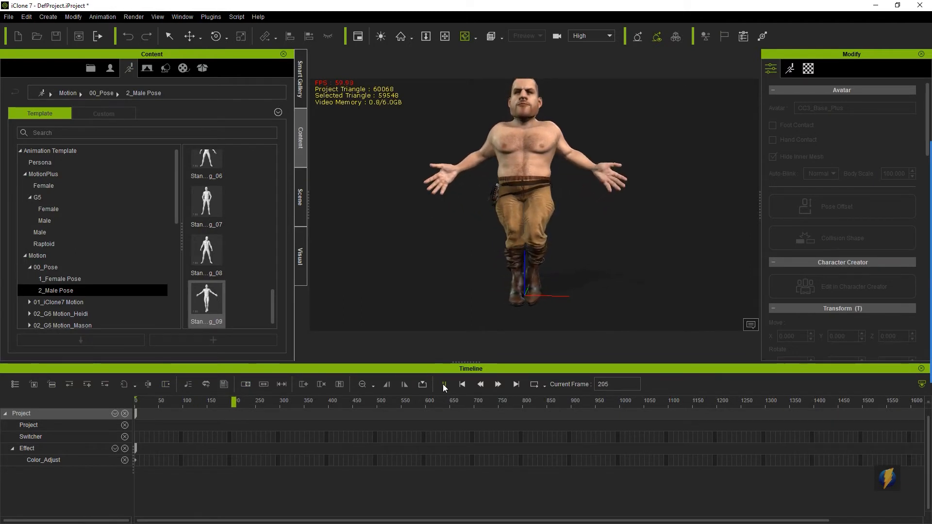
click(444, 384)
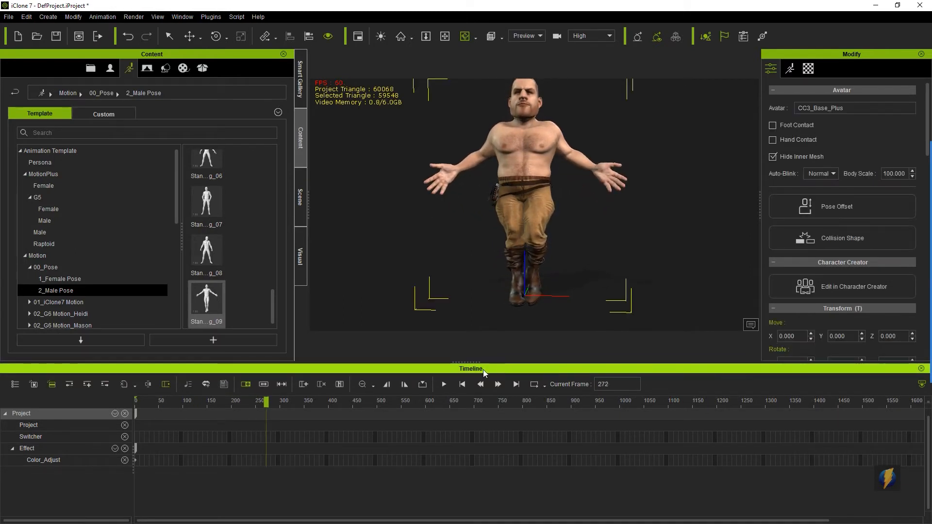
click(919, 288)
mouse_move(702, 119)
mouse_down()
mouse_move(478, 340)
mouse_move(505, 362)
mouse_move(445, 336)
mouse_move(631, 228)
mouse_up()
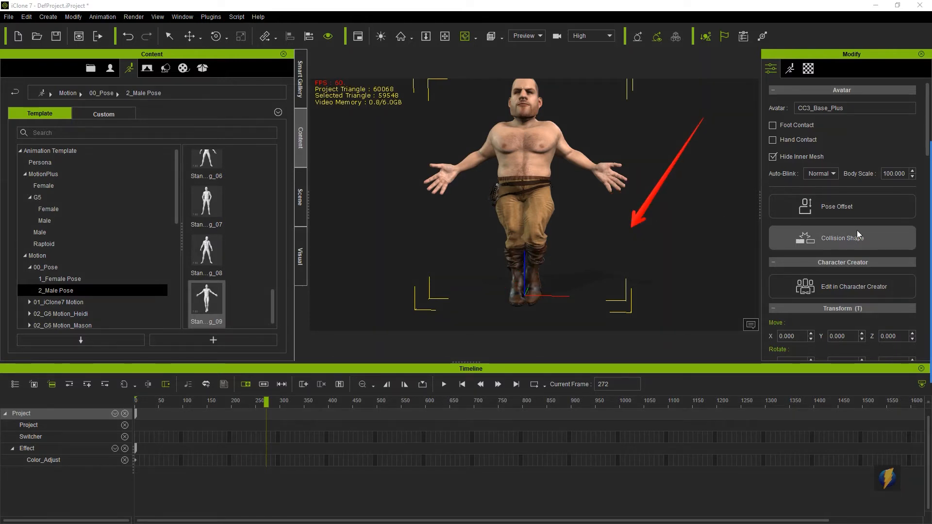
mouse_move(738, 248)
mouse_down()
mouse_move(705, 350)
mouse_move(183, 353)
mouse_move(697, 428)
mouse_move(561, 427)
mouse_up()
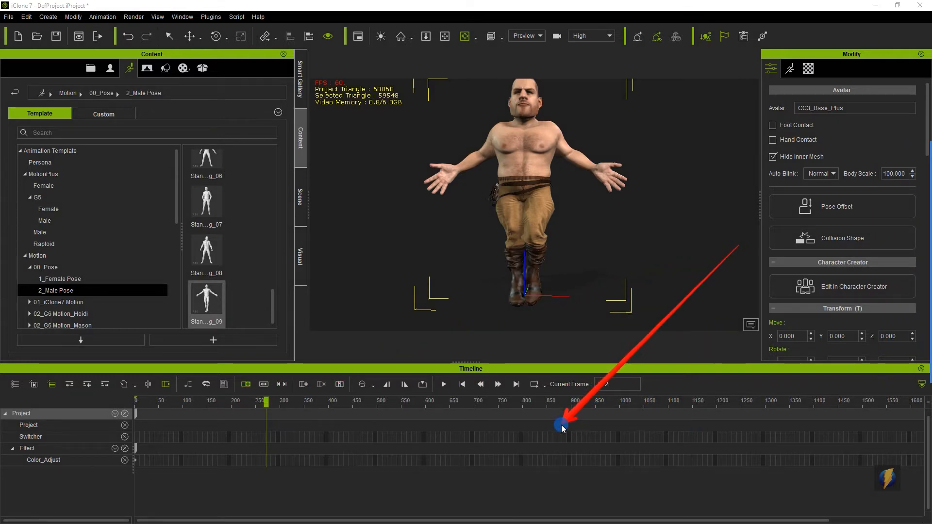
mouse_move(560, 427)
mouse_down()
mouse_move(427, 370)
mouse_move(562, 364)
mouse_move(526, 166)
mouse_move(561, 103)
mouse_move(559, 112)
mouse_move(561, 80)
mouse_move(167, 199)
mouse_move(43, 326)
mouse_move(22, 379)
mouse_up()
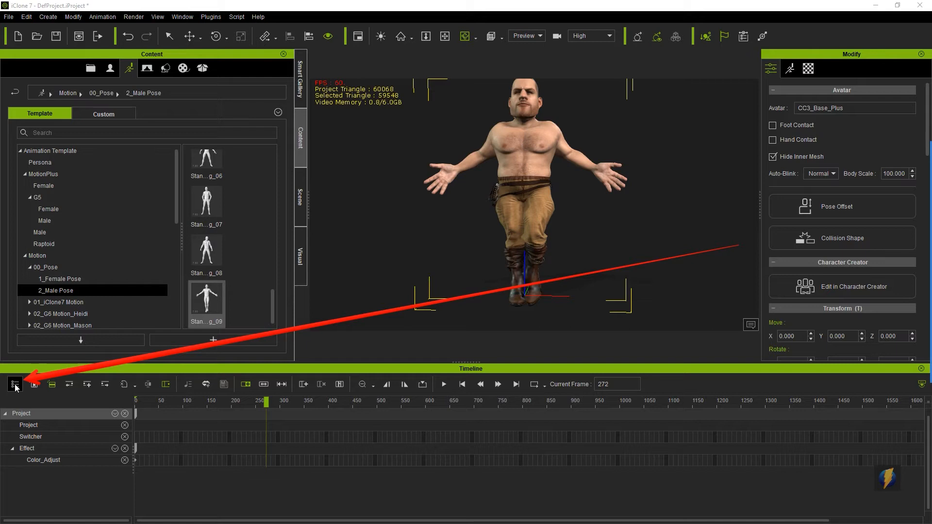
Show the CC3_Base_Plus avatar's tracks in the timeline
click(15, 384)
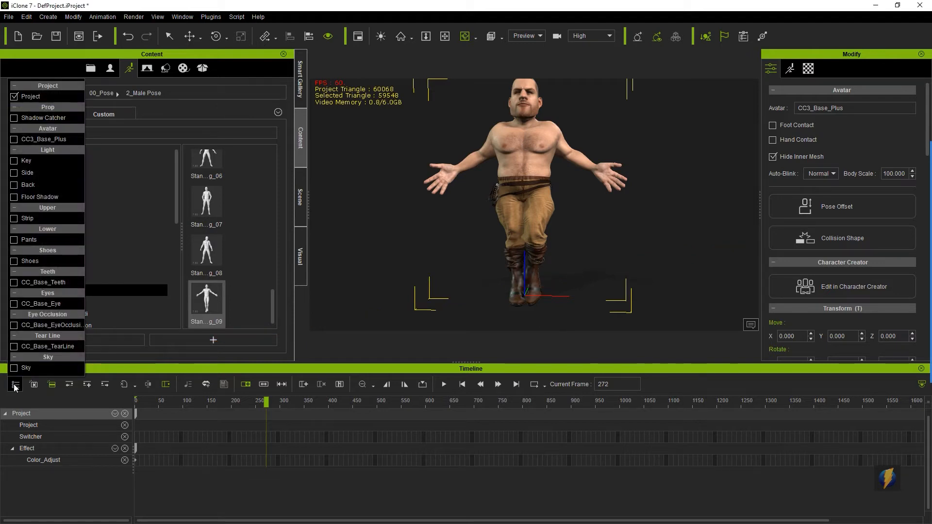
click(14, 140)
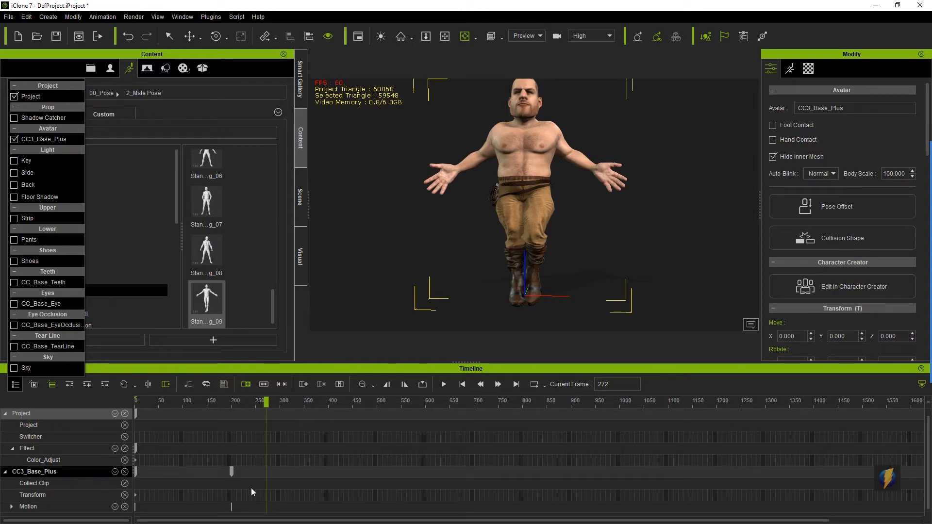
click(472, 352)
Enlarge the timeline area further and fit the whole project's frame range to its window
drag(466, 363, 467, 339)
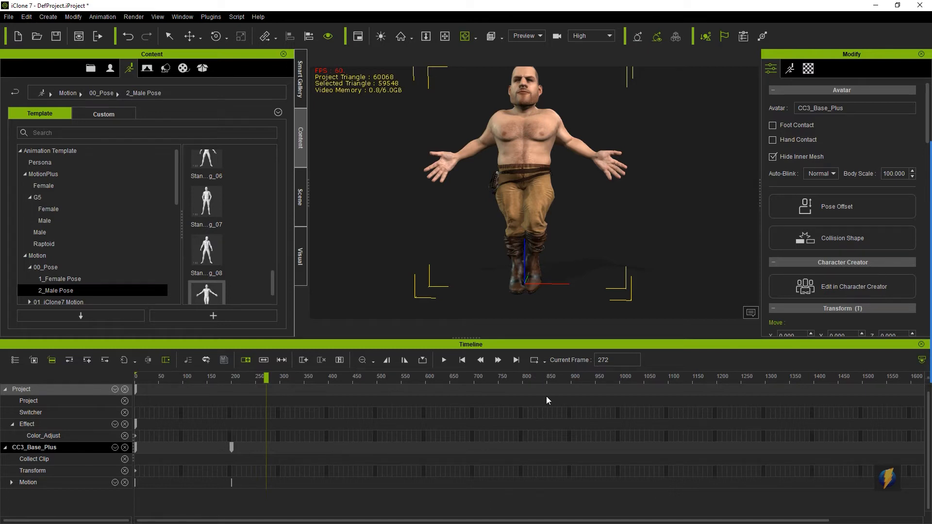
click(373, 361)
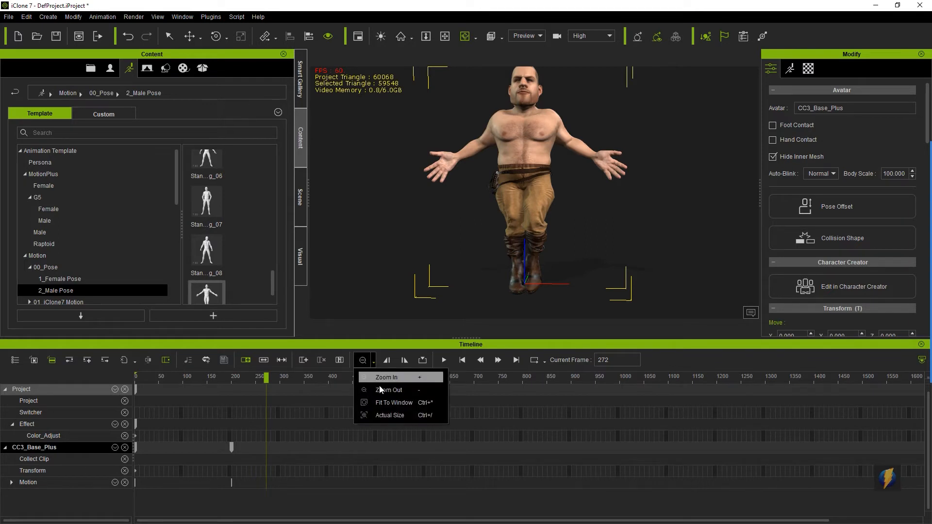
click(392, 403)
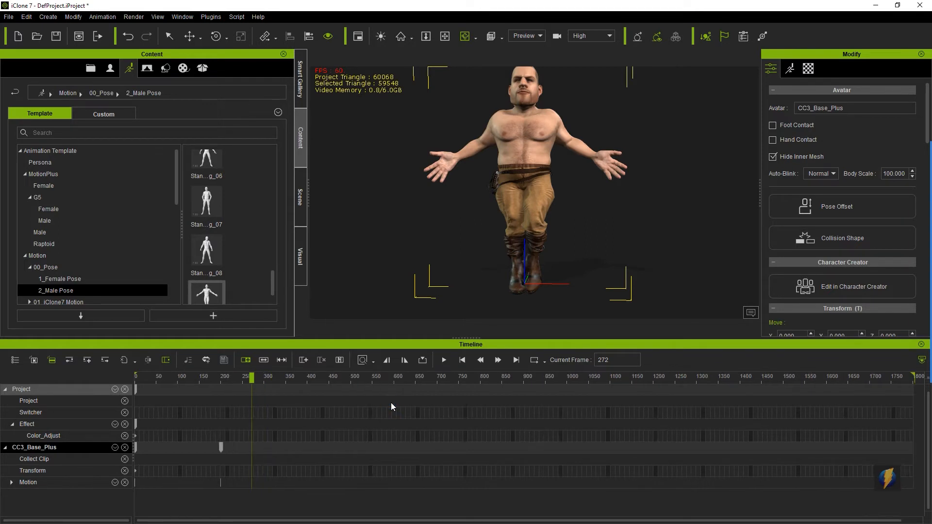
Zoom in on the timeline to spread out the avatar's two pose keys, and play the transition from frame 1 past frame 200
drag(250, 376, 122, 426)
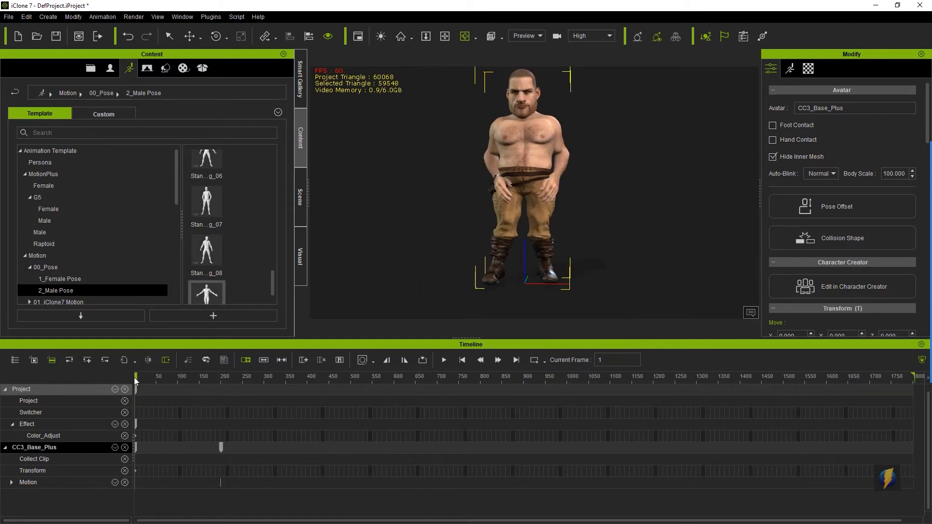
mouse_move(138, 381)
mouse_down()
mouse_move(281, 379)
mouse_move(83, 383)
mouse_move(137, 395)
mouse_up()
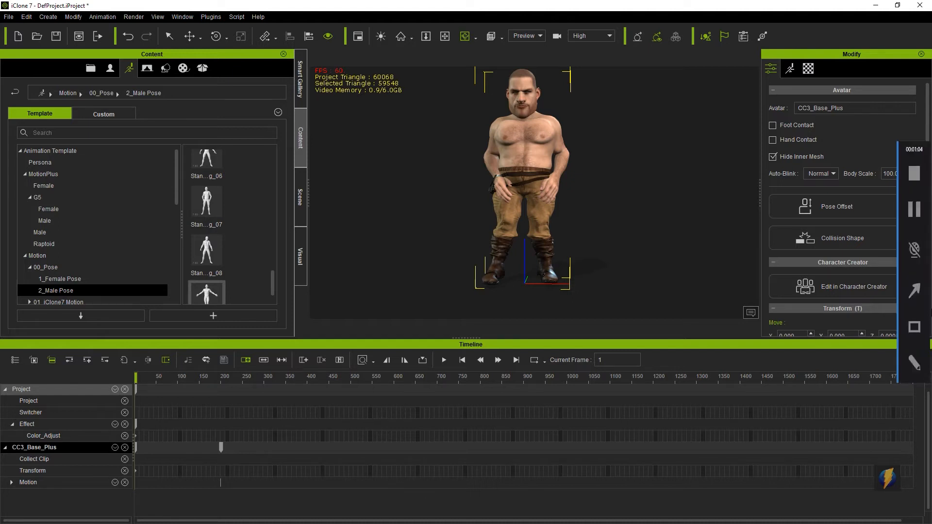
click(911, 291)
drag(629, 237, 378, 348)
click(373, 362)
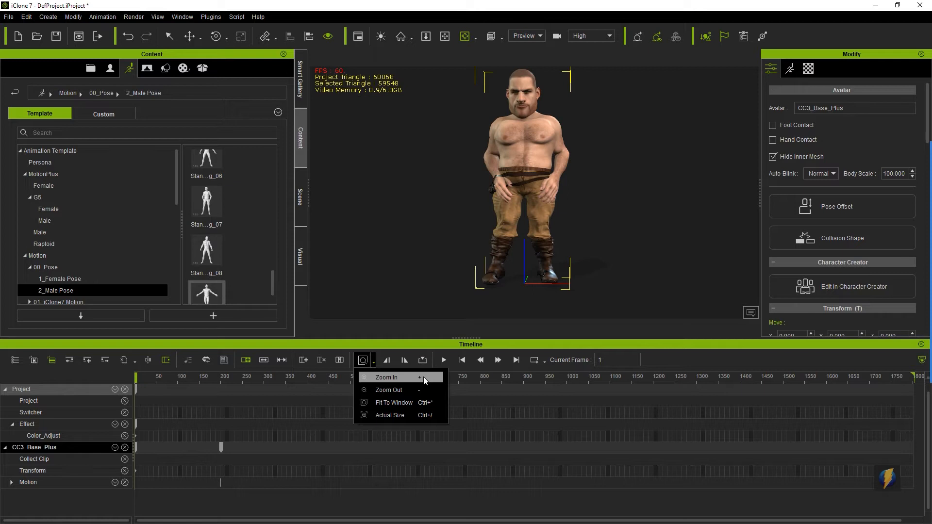
click(389, 377)
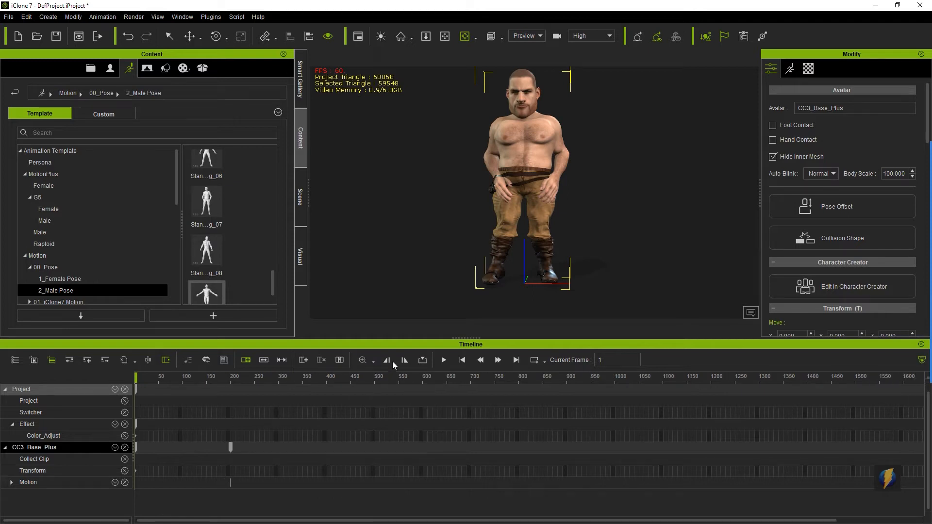
click(363, 360)
click(363, 360)
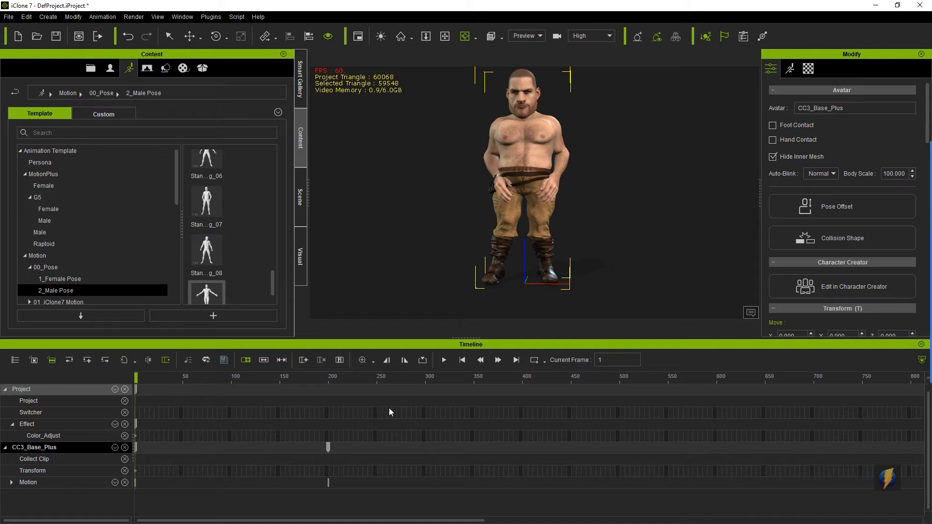
ctrl+scroll(389, 407, up, 1)
ctrl+scroll(389, 408, up, 2)
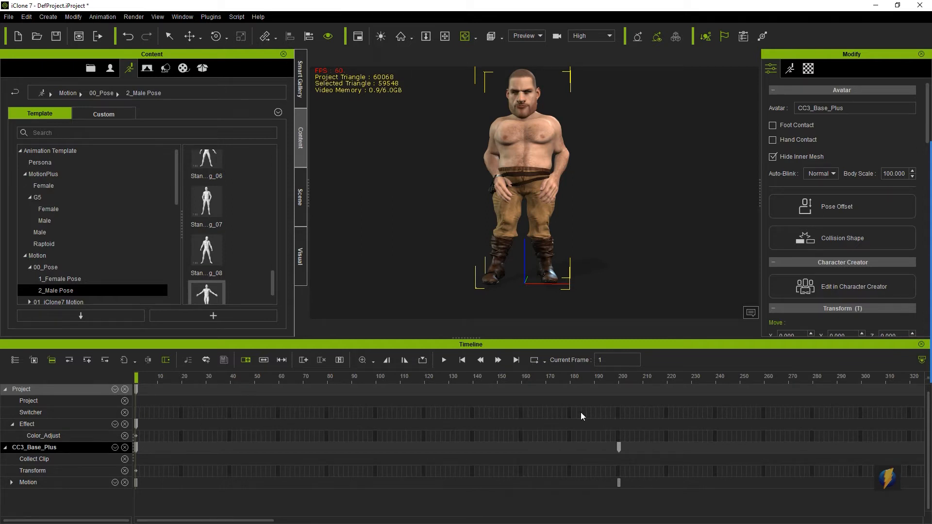
click(444, 359)
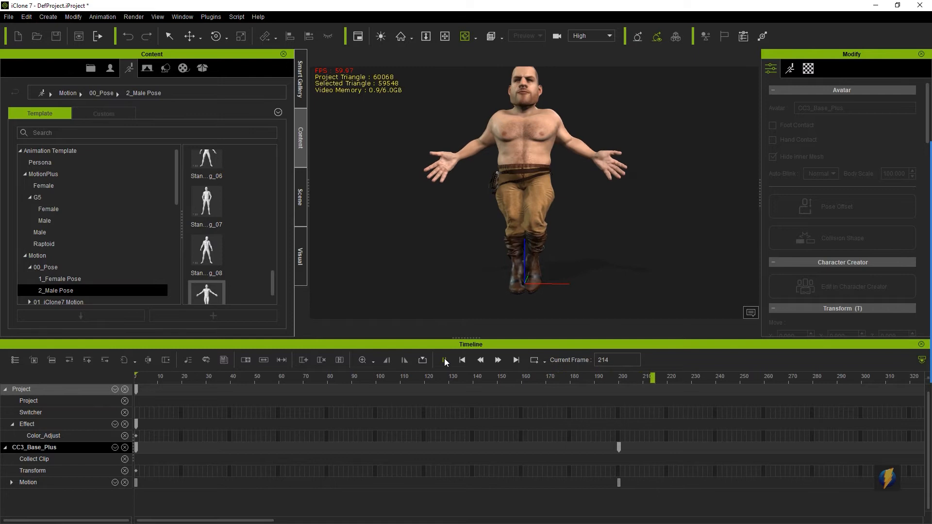
key(space)
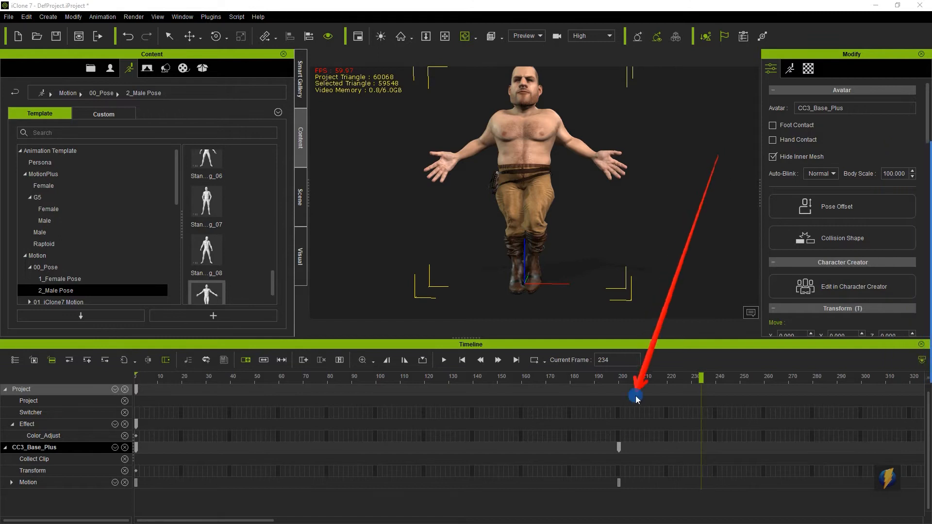
Move the avatar's second pose key from frame 200 to frame 99 and play the transition
click(620, 446)
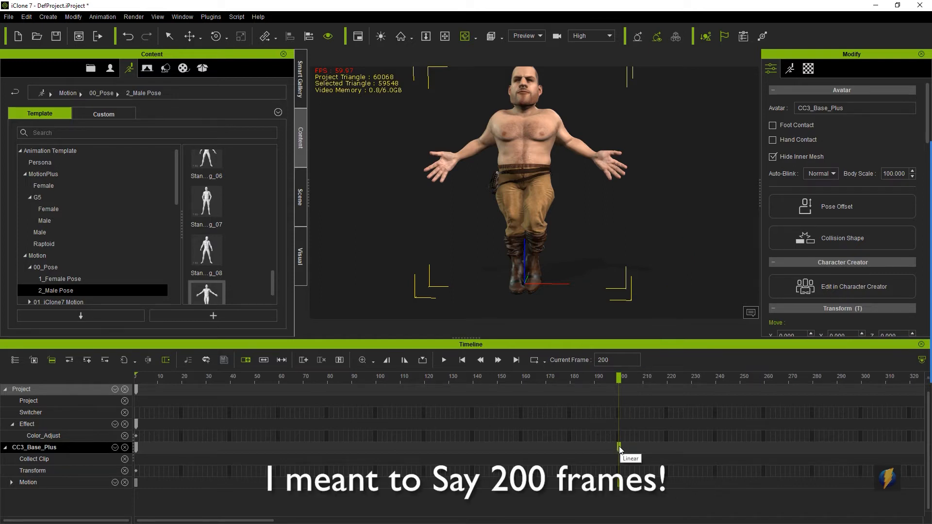
drag(620, 448, 375, 465)
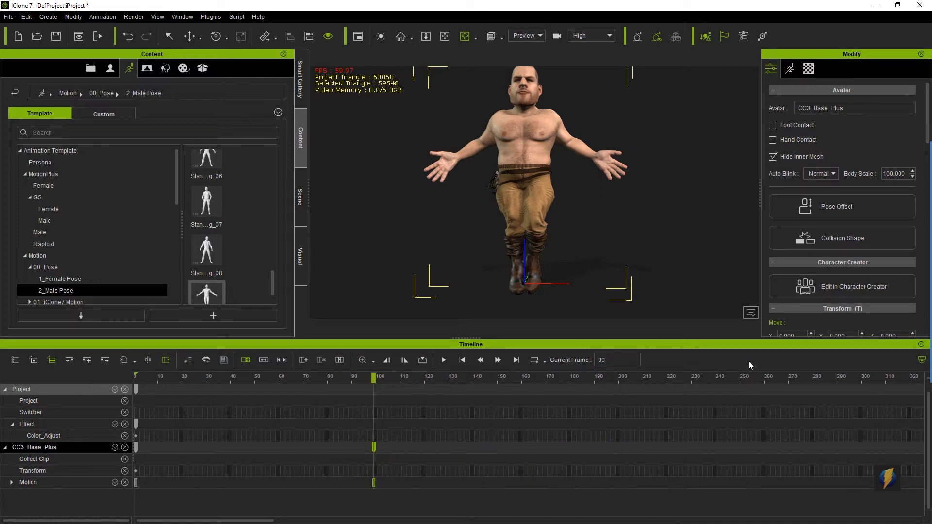
click(444, 360)
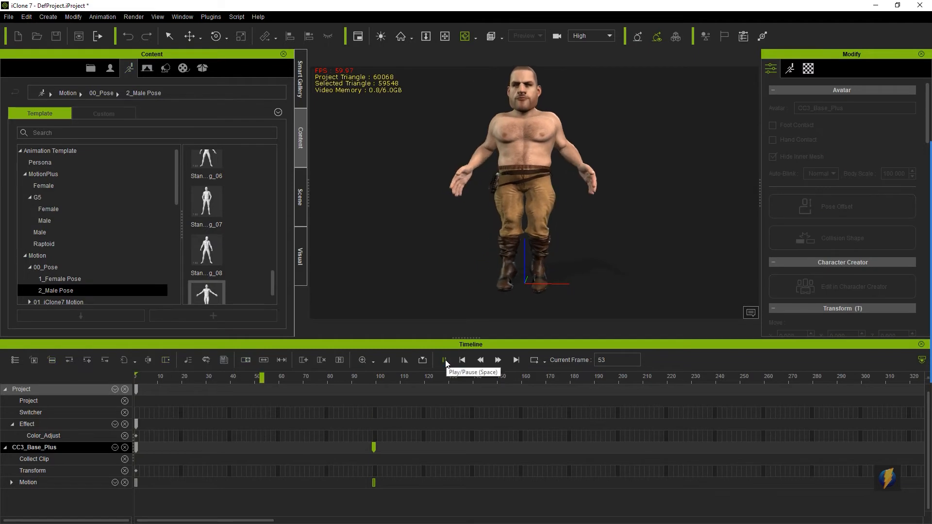
click(445, 361)
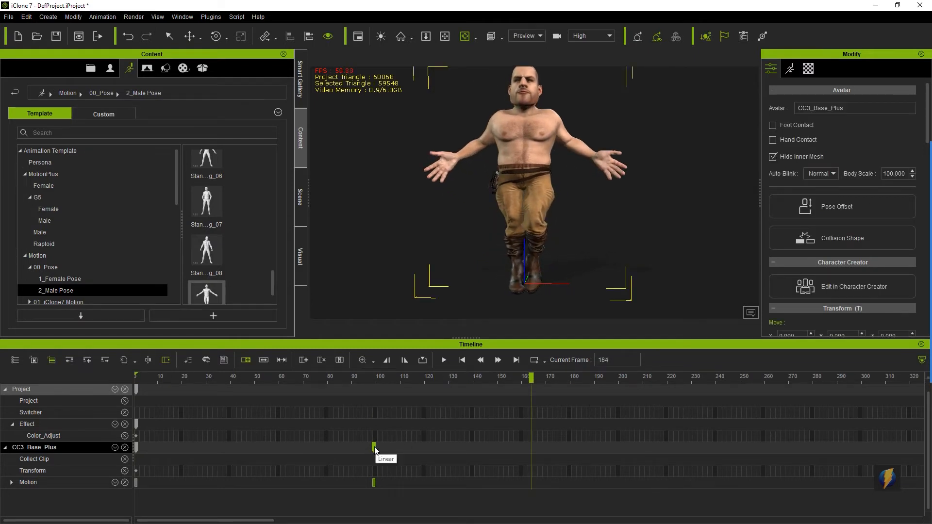
Move the avatar's second pose key to frame 20 and play the transition from frame 1
drag(374, 447, 184, 447)
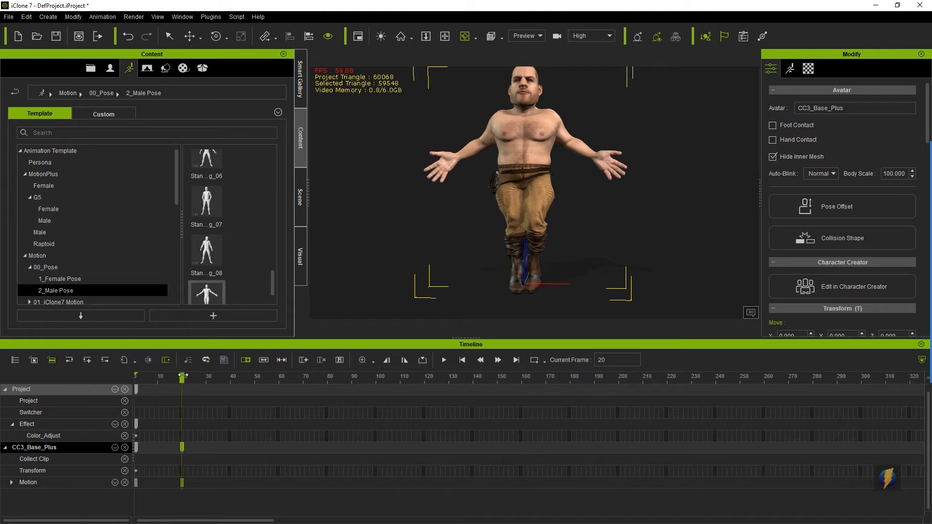
click(137, 376)
click(444, 360)
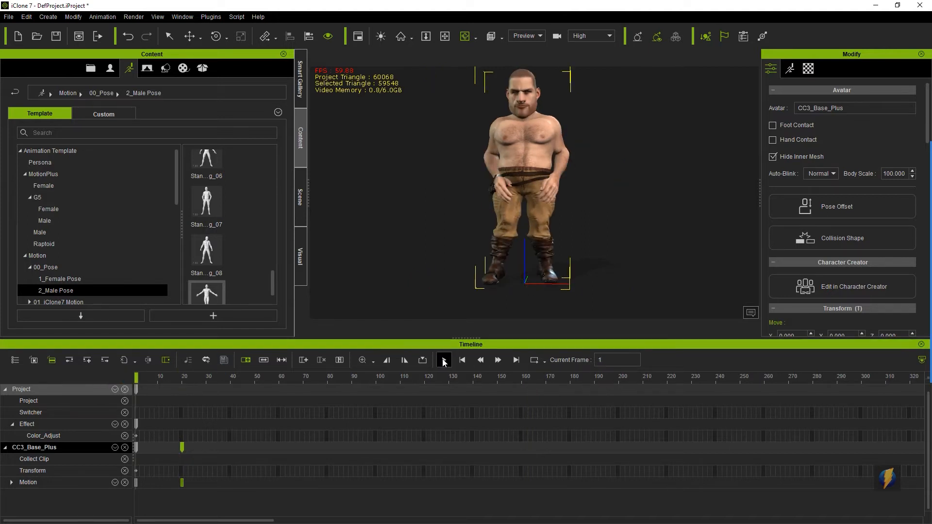
click(444, 360)
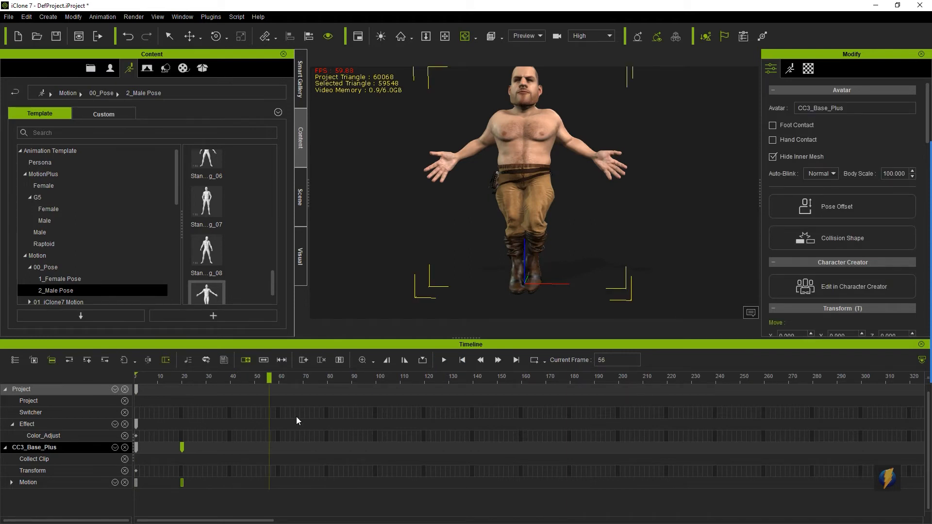
Select both of the avatar's pose keys, shift them together so the first sits at frame 99, and play from frame 1
click(149, 447)
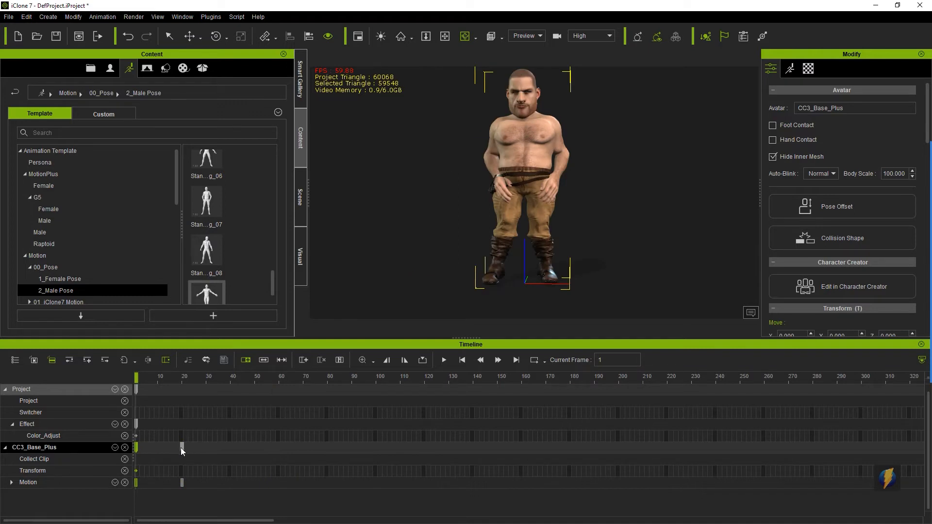
click(205, 451)
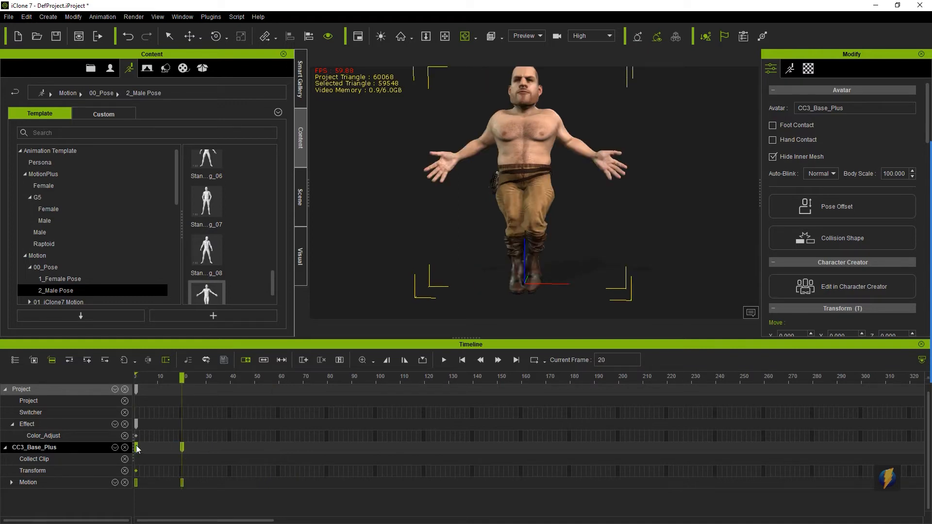
drag(183, 447, 423, 459)
drag(423, 381, 73, 376)
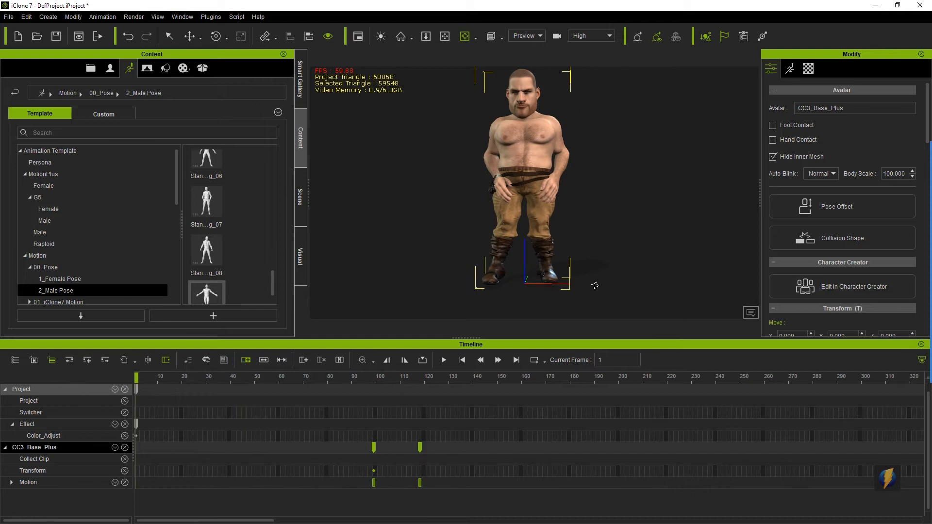
click(443, 360)
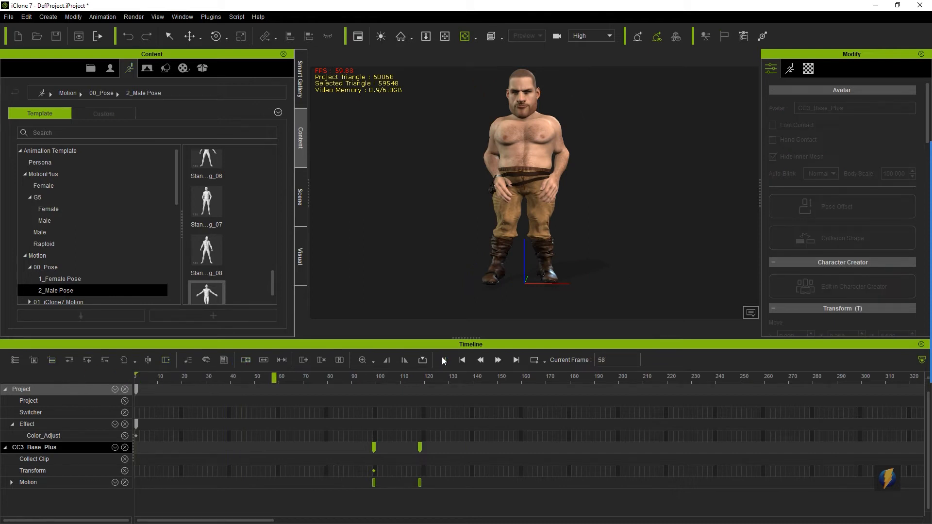
click(442, 360)
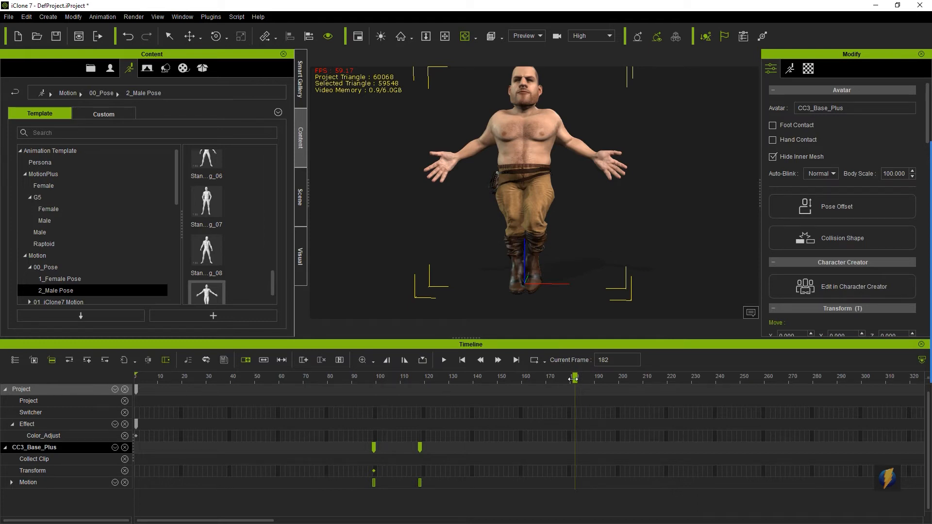
Return to frame 1 and apply the male pose template Agai...l_01 to the avatar
drag(569, 378, 34, 374)
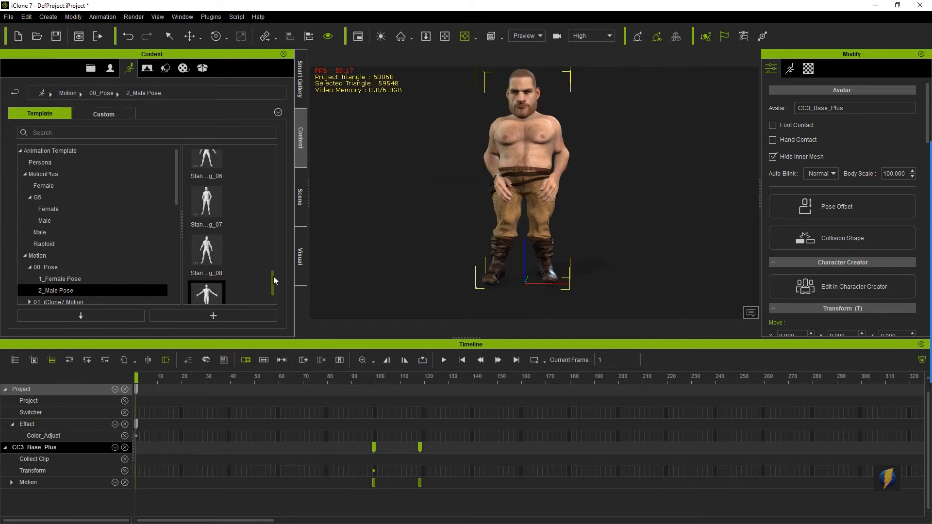
drag(273, 276, 273, 283)
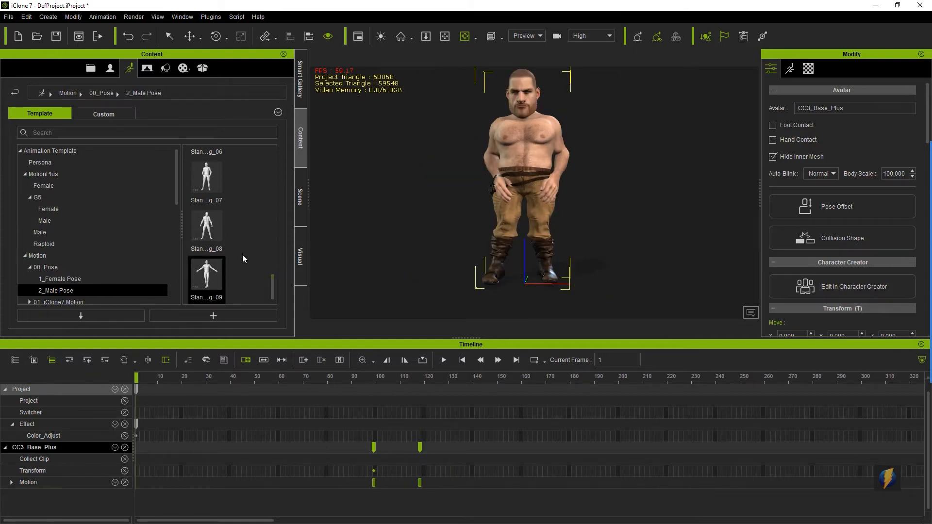
scroll(238, 251, up, 10)
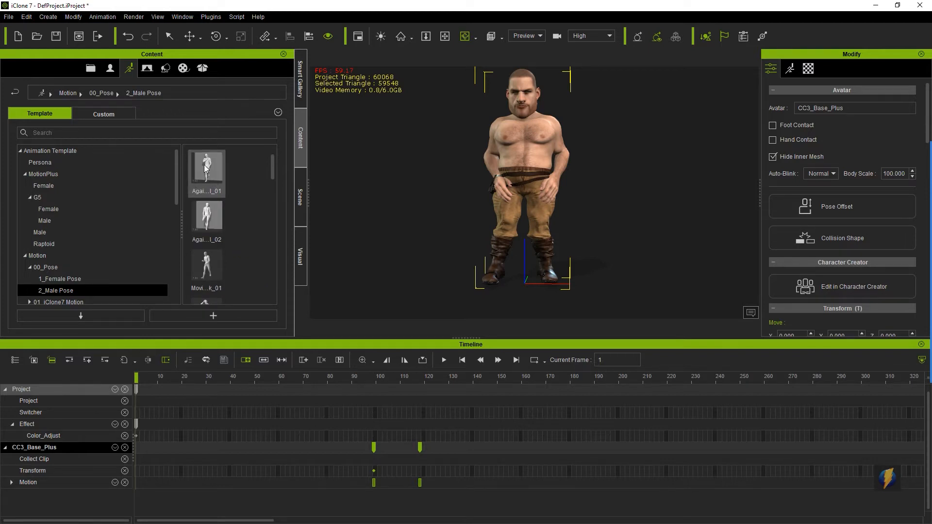
drag(209, 174, 510, 200)
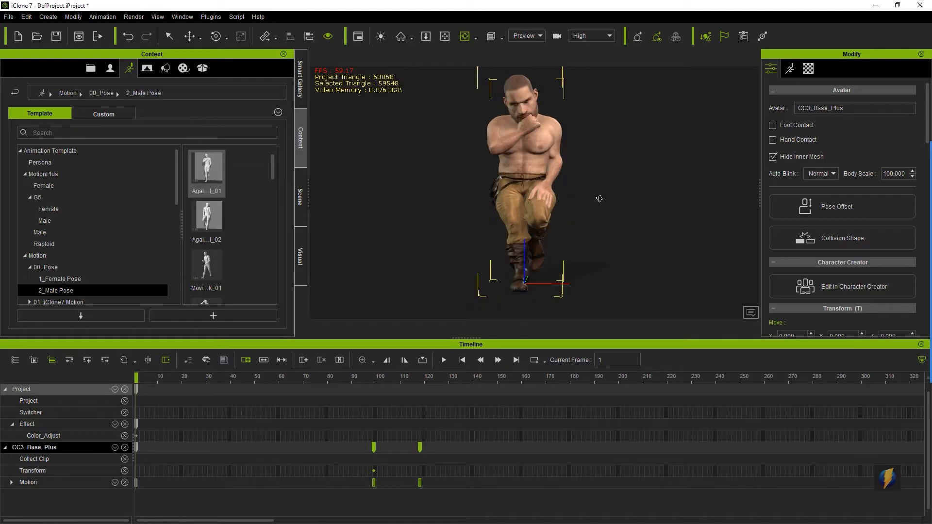
Move the playhead to frame 20 and apply the male pose template Agai...l_02 to the avatar
right_drag(609, 191, 445, 193)
drag(156, 381, 182, 379)
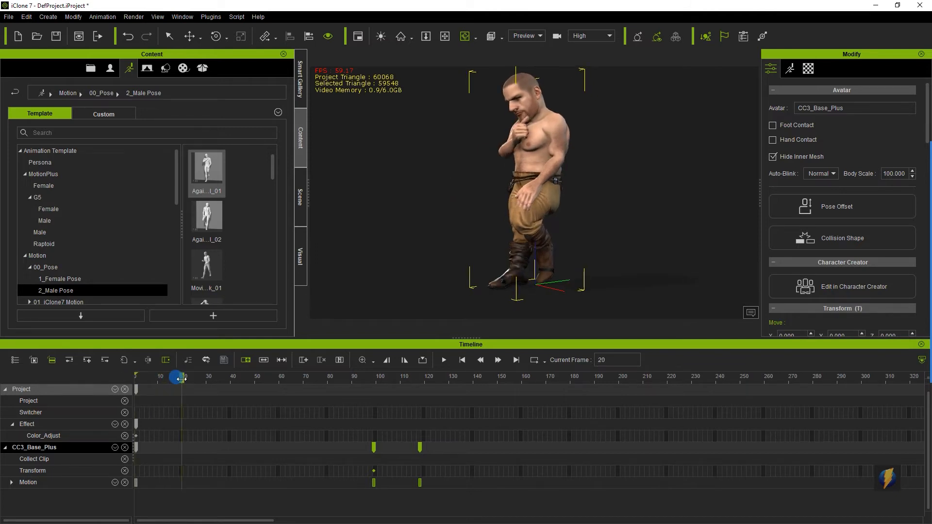
click(211, 225)
drag(211, 225, 539, 208)
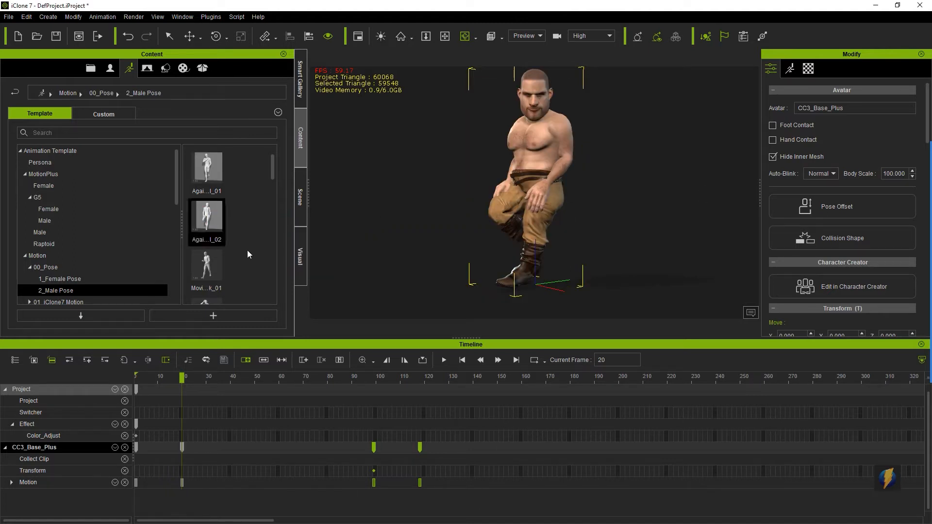
Move the playhead to frame 40 and apply the male pose template Movi...k_01 to the avatar
drag(182, 376, 230, 377)
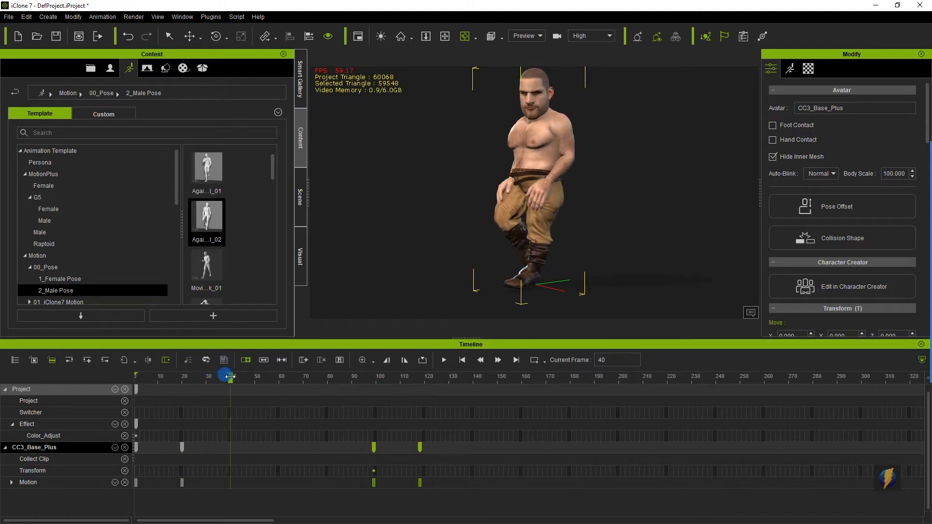
click(211, 267)
drag(212, 270, 544, 169)
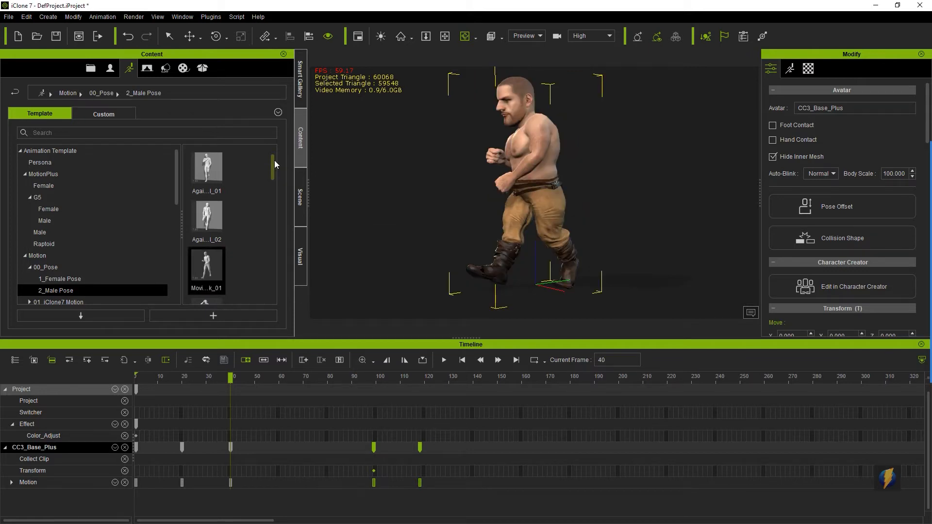
Move the playhead to frame 59 and apply the male pose template Movi...k_02 to the avatar
scroll(273, 162, down, 2)
drag(231, 377, 277, 379)
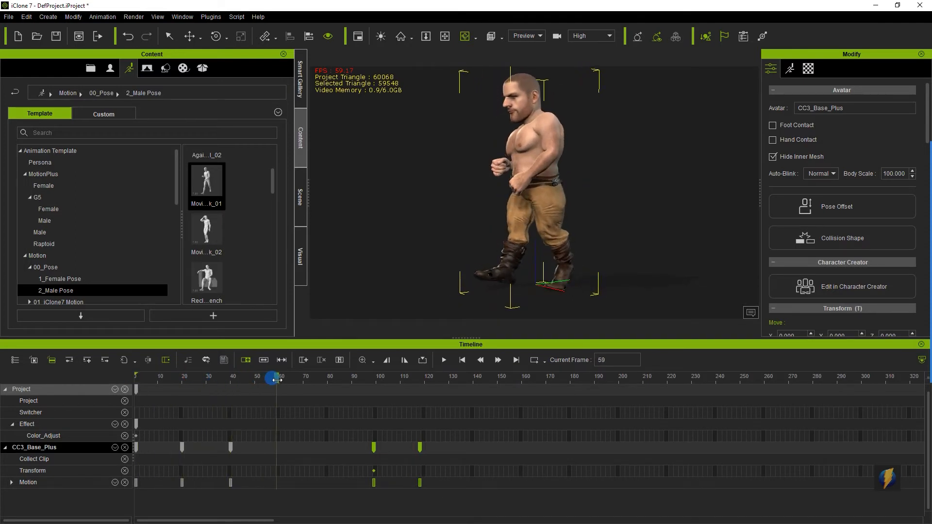
drag(207, 228, 537, 184)
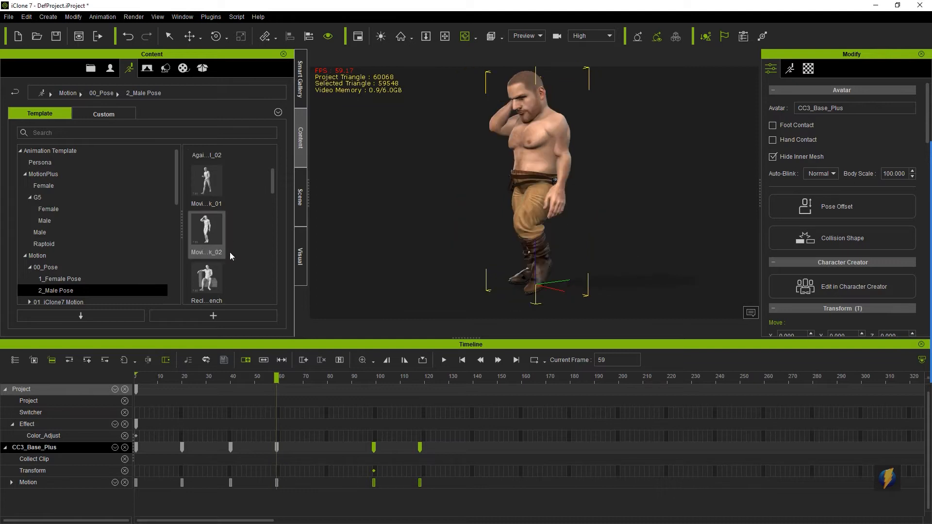
Move the playhead to frame 80 and apply the male sitting-on-stool pose (Sitti...stool) to the avatar
scroll(248, 272, down, 3)
drag(277, 382, 328, 383)
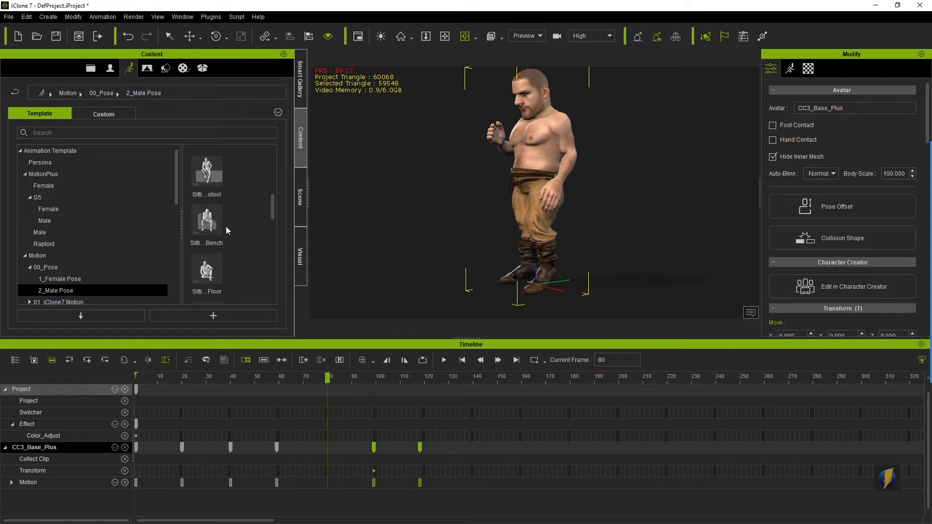
drag(207, 178, 543, 170)
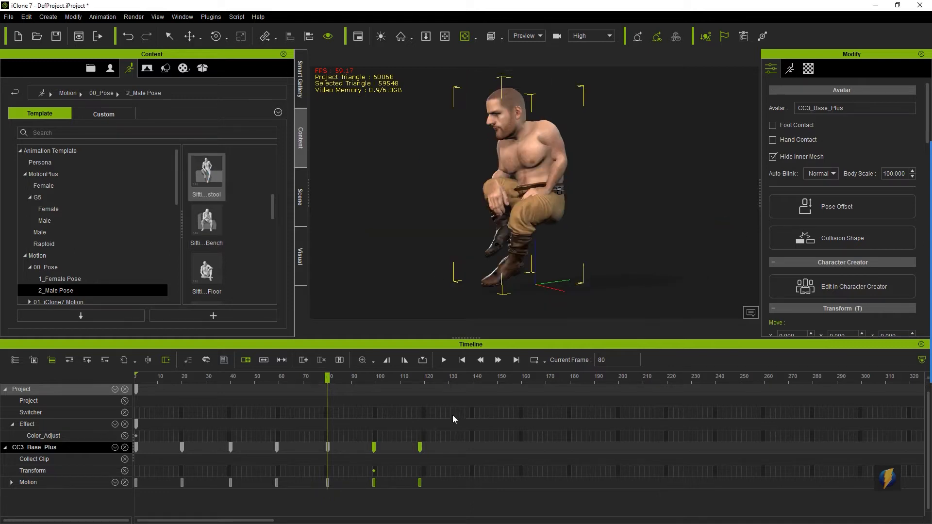
Return to frame 1 and play the whole pose sequence, stopping past the avatar's last key
drag(328, 377, 88, 391)
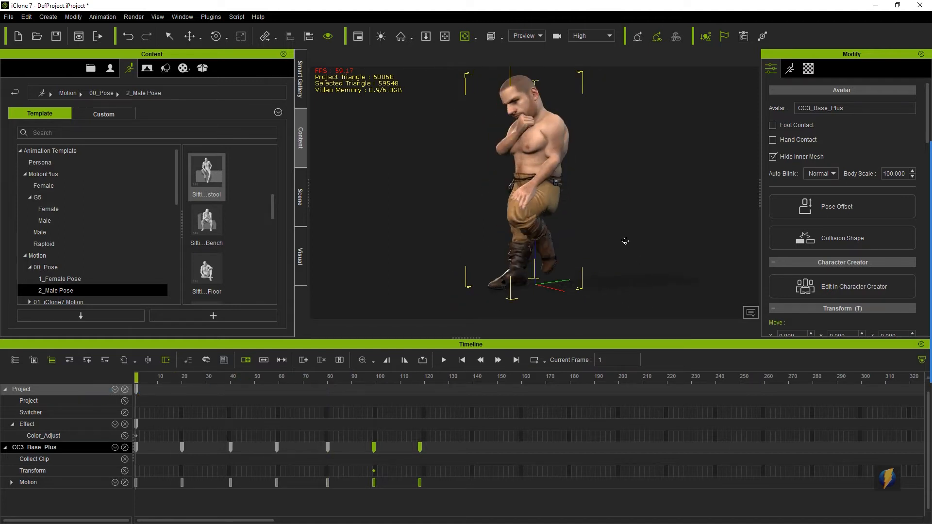
click(444, 360)
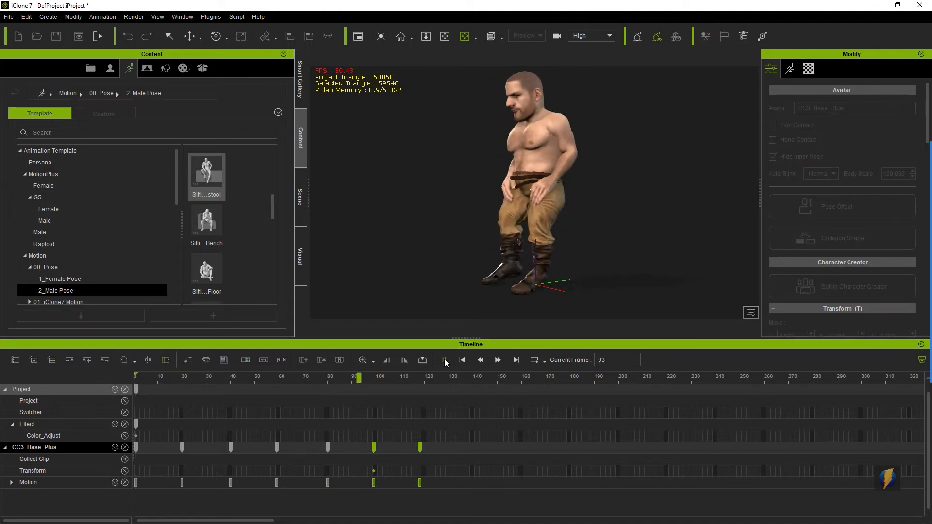
click(446, 362)
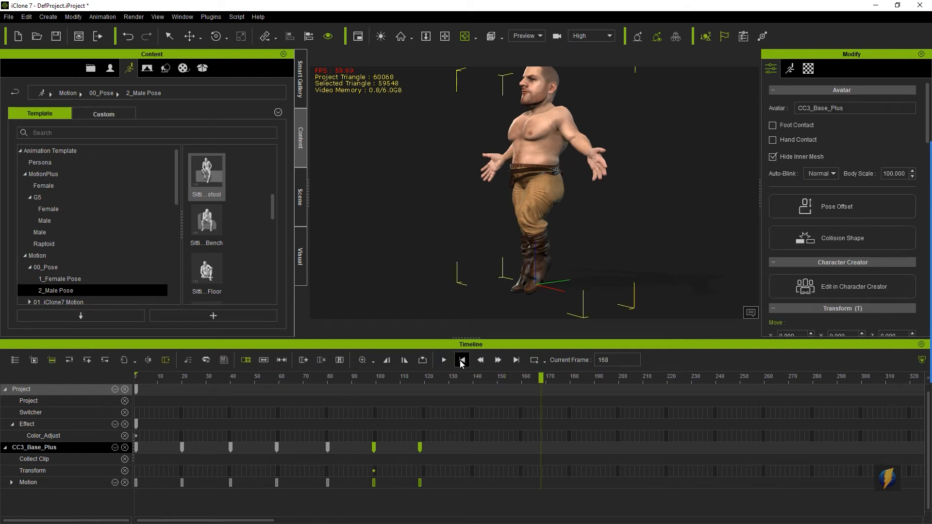
Play the pose sequence once more from frame 1, stop it, and return the playhead to frame 1
click(444, 361)
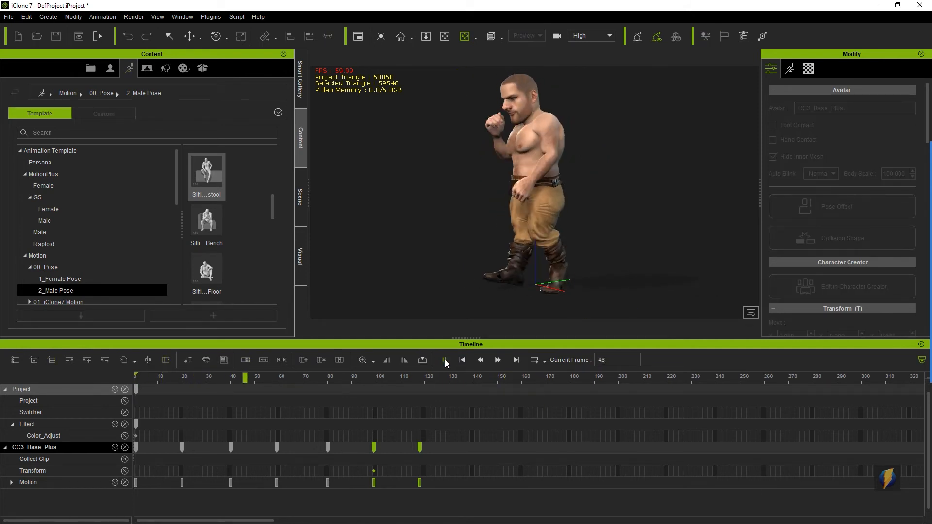
click(444, 360)
click(291, 377)
click(122, 377)
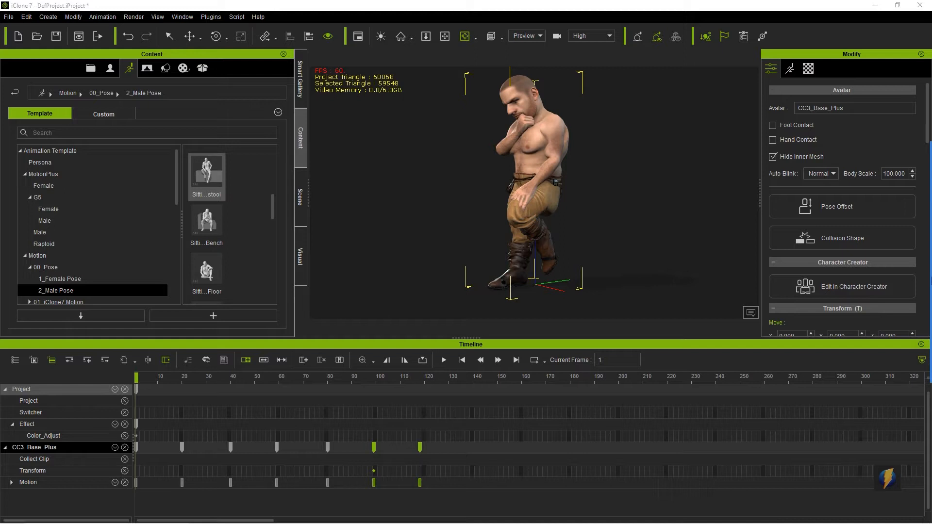
Delete all of the avatar's pose keys from its Motion track and view the avatar from the front
mouse_move(658, 192)
mouse_down()
mouse_move(395, 441)
mouse_move(129, 443)
mouse_move(430, 448)
mouse_move(449, 439)
mouse_move(364, 458)
mouse_move(132, 482)
mouse_up()
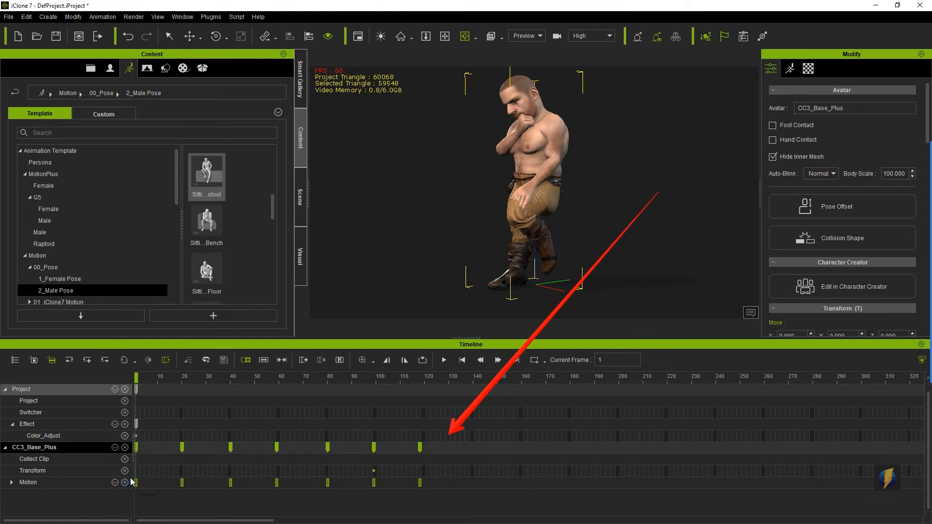
click(130, 482)
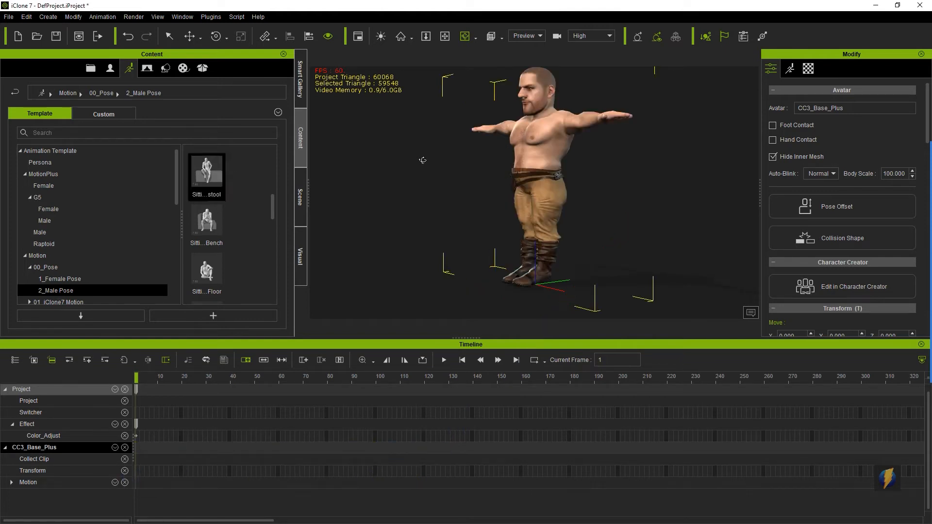
drag(609, 198, 783, 201)
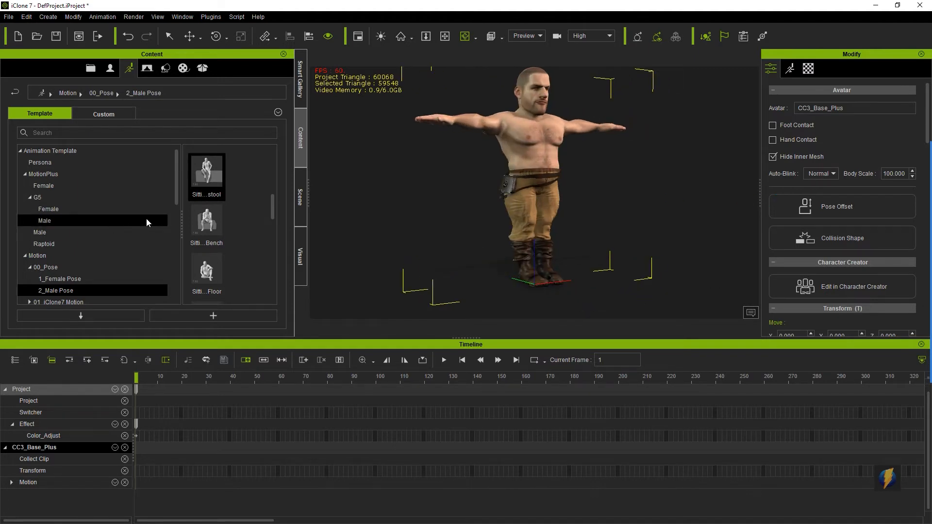
Enlarge the content area and browse the Idle and Male motion templates in the 01_iClone7 Motion folder
drag(475, 337, 476, 377)
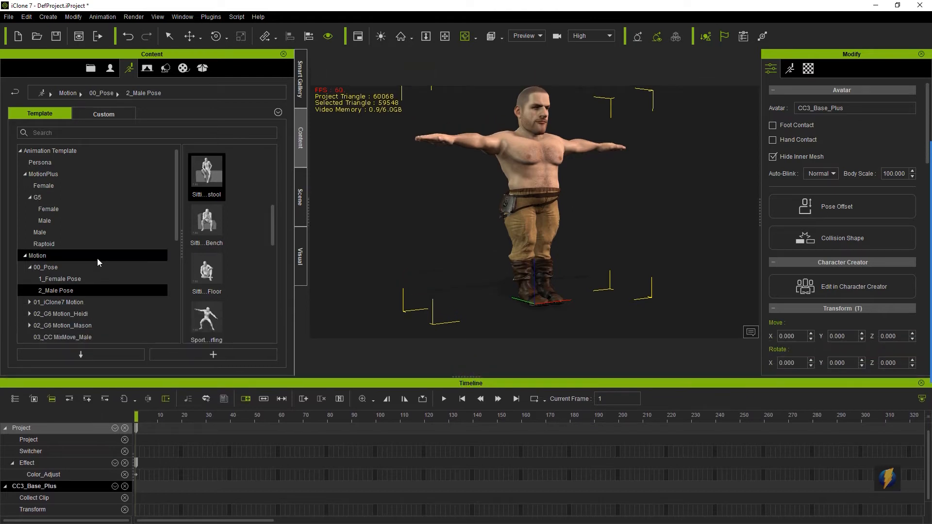
click(30, 268)
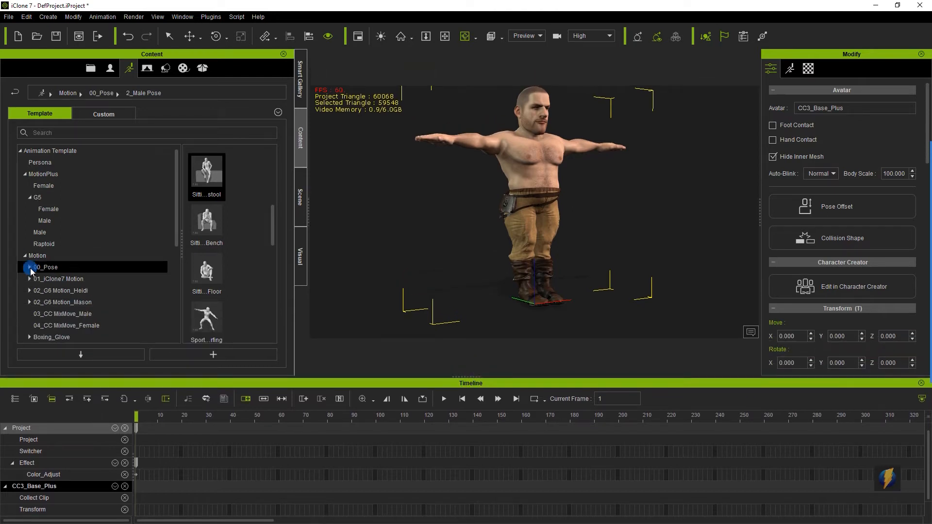
click(30, 279)
click(51, 291)
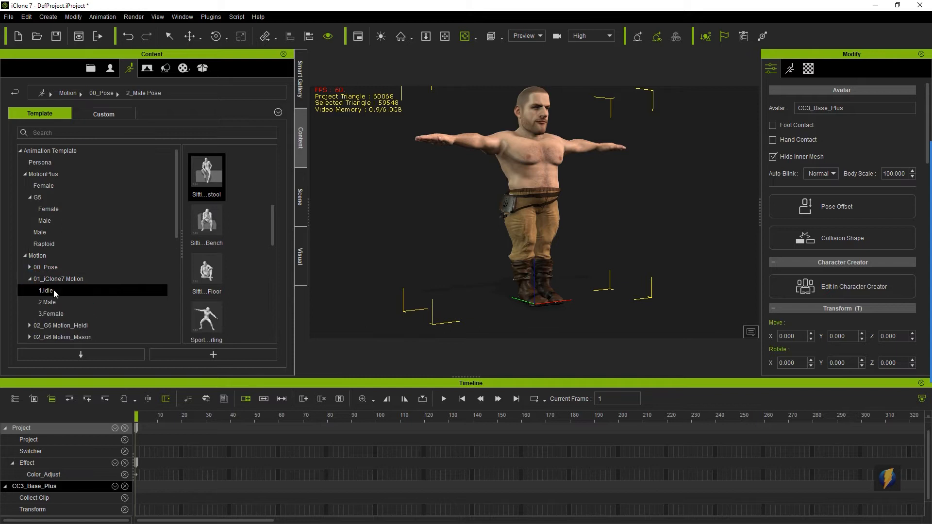
click(54, 303)
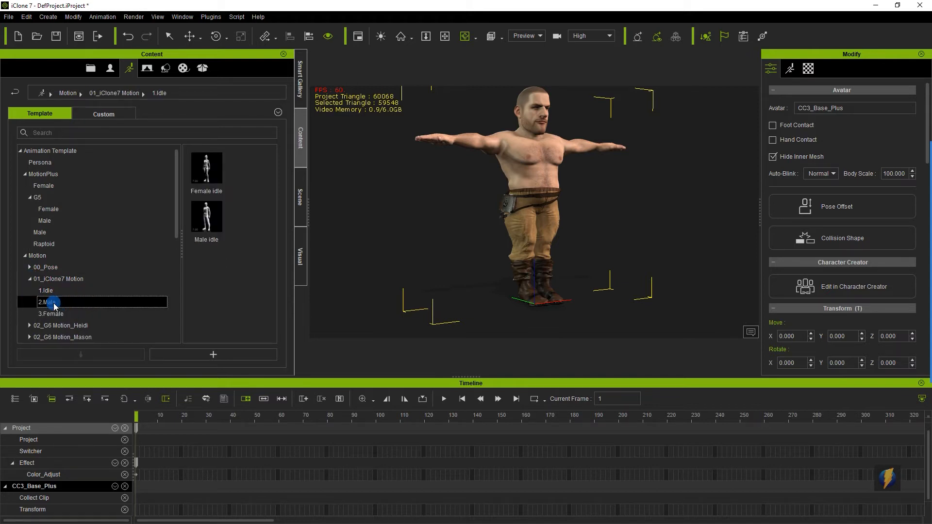
scroll(231, 263, down, 5)
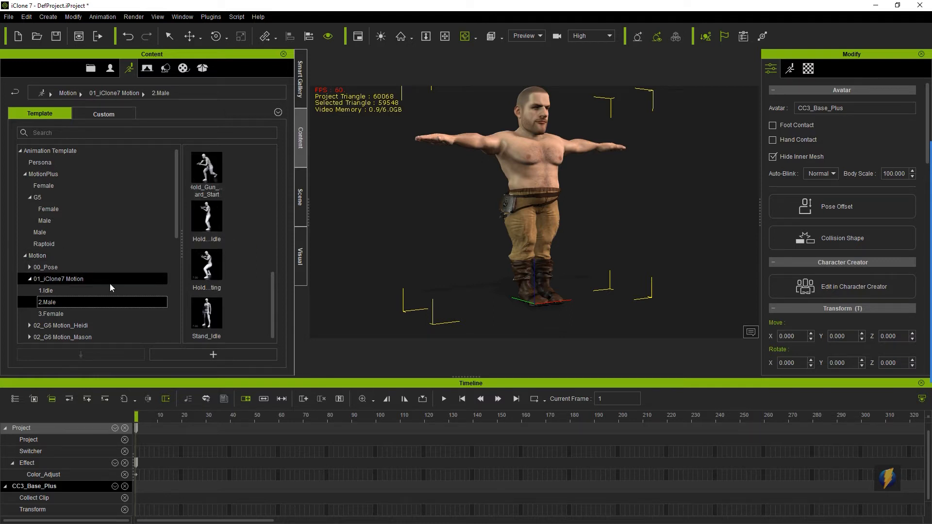
Apply the Walk Relaxed_loop motion from the Move folder of 02_G6 Motion_Mason to the avatar
click(57, 326)
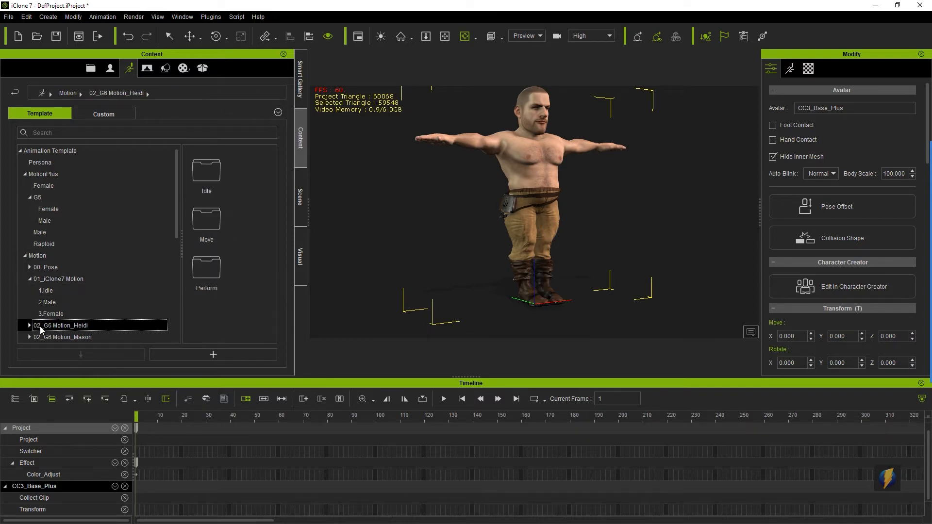
scroll(96, 294, down, 1)
click(78, 303)
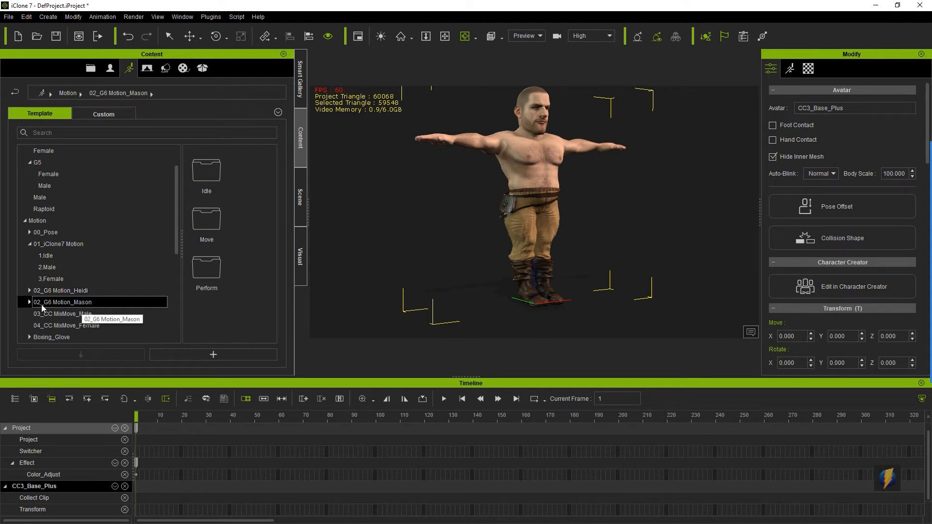
click(30, 304)
scroll(111, 267, down, 2)
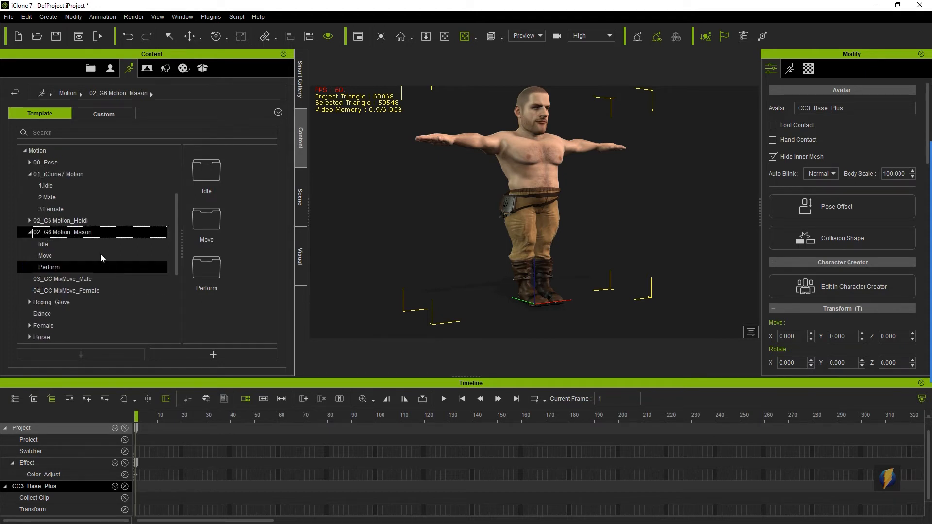
click(55, 256)
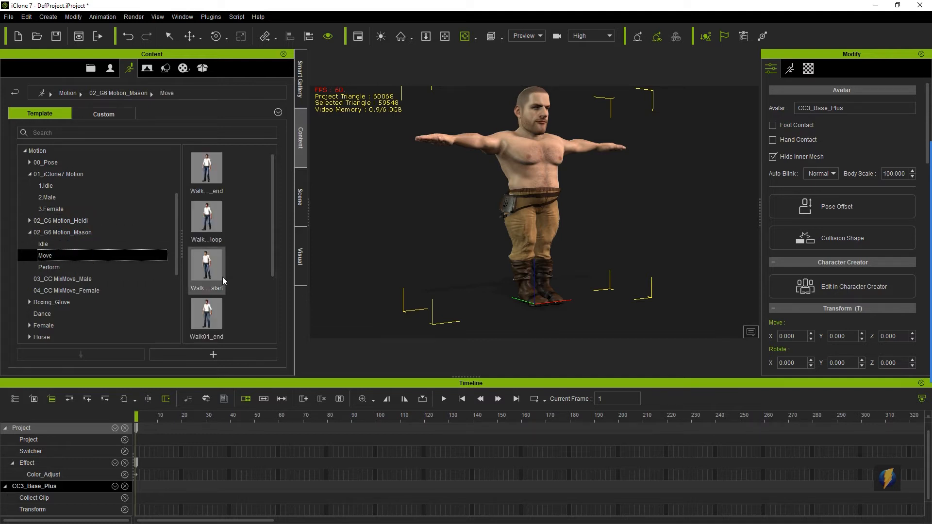
mouse_move(224, 280)
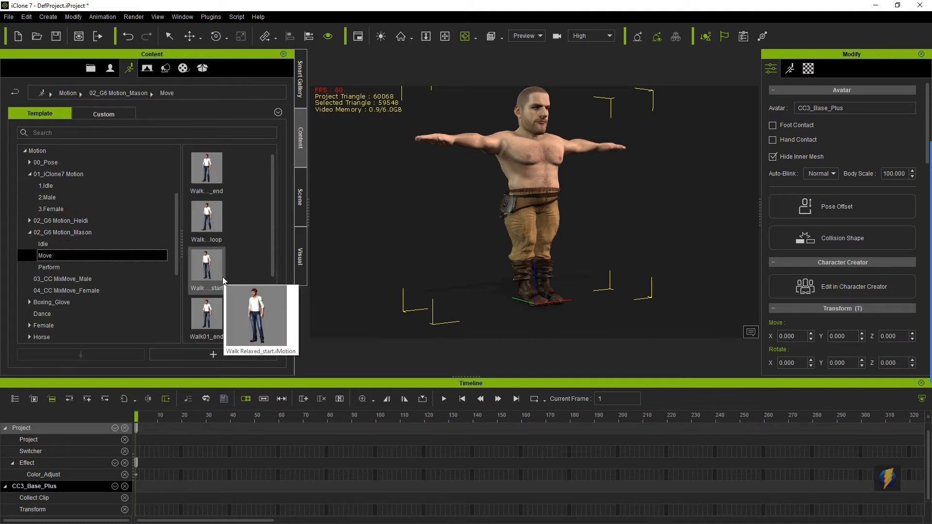
click(205, 220)
drag(205, 219, 532, 198)
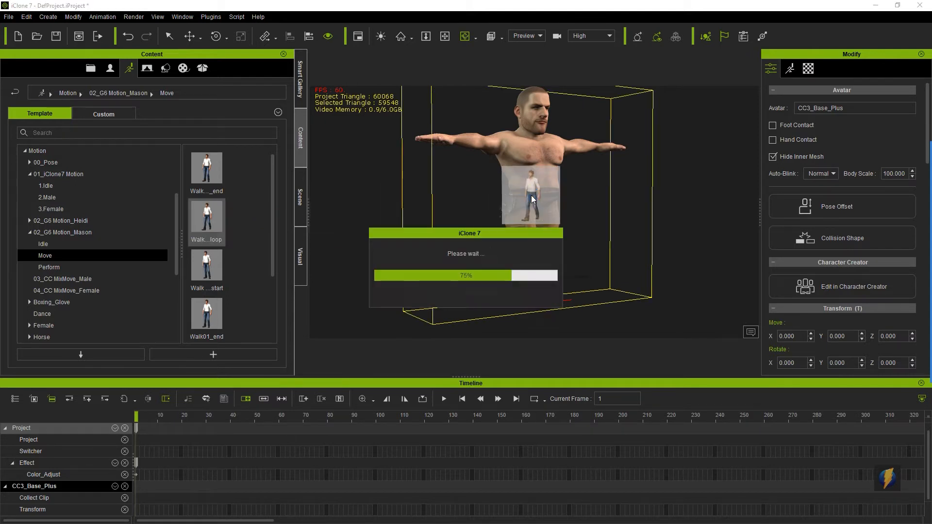
Give the timeline more height and play the walk motion past the end of its clip
drag(465, 377, 462, 341)
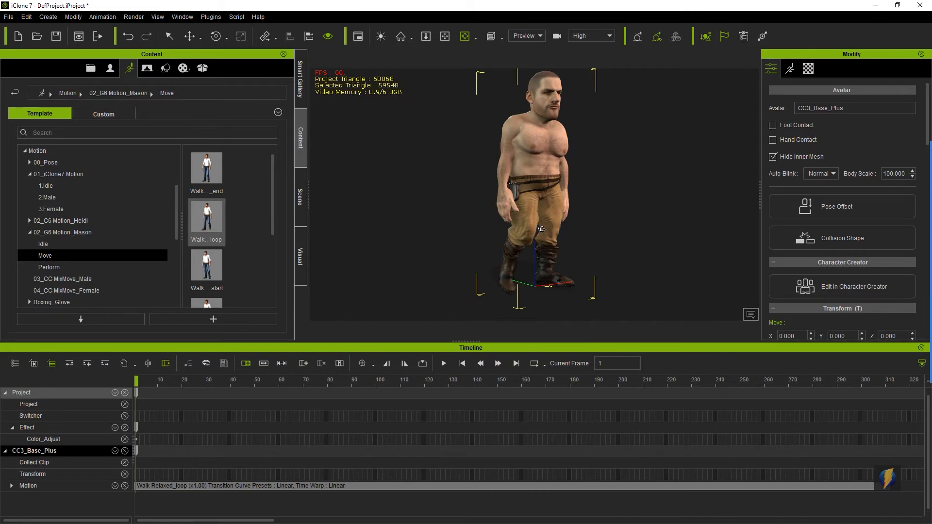
click(444, 363)
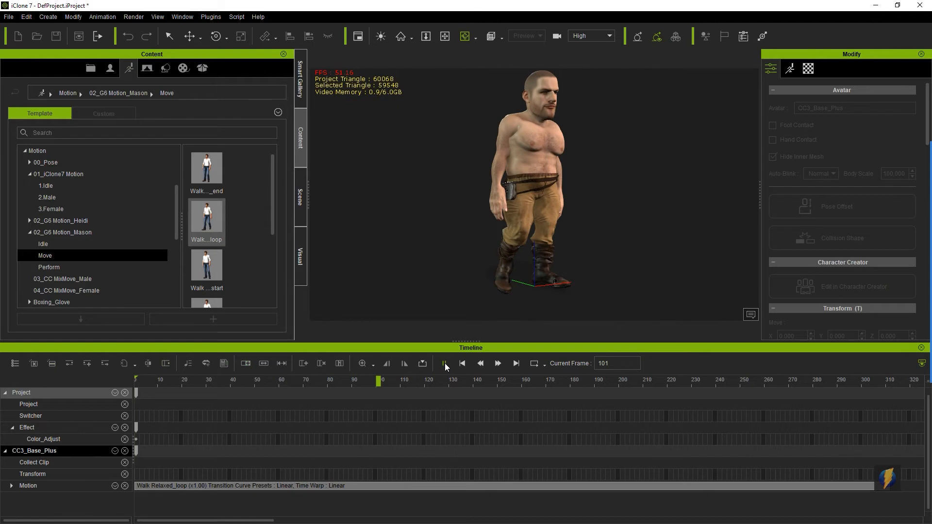
drag(616, 189, 624, 302)
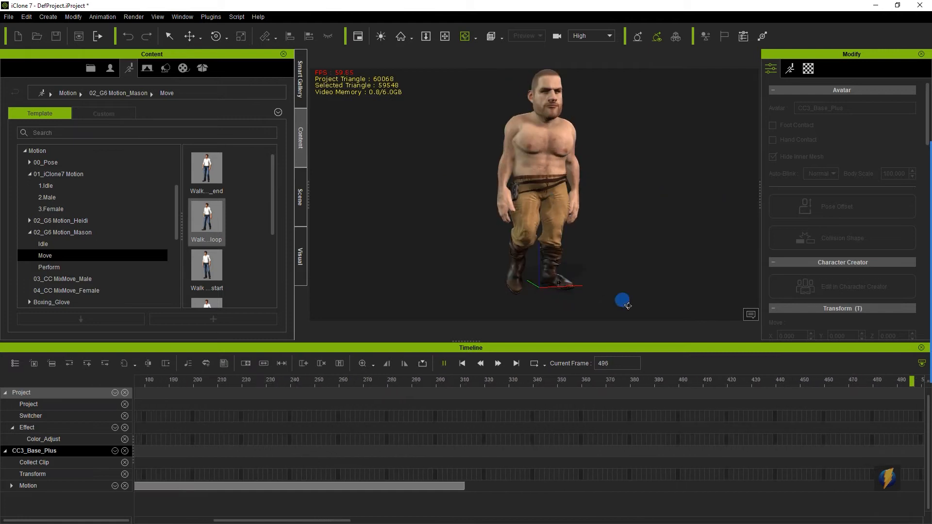
click(443, 363)
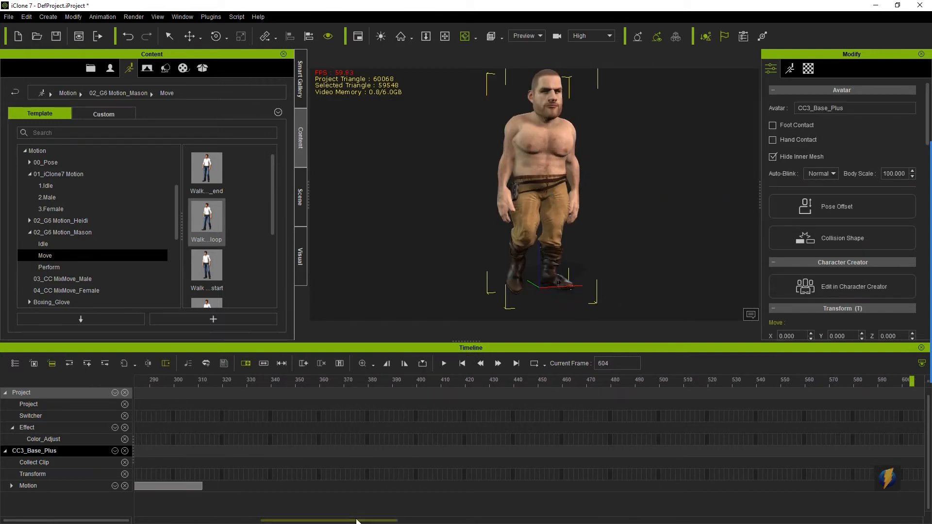
Inspect the end of the walk clip with the playhead at frame 312, and return the playhead to frame 1
drag(357, 521, 318, 520)
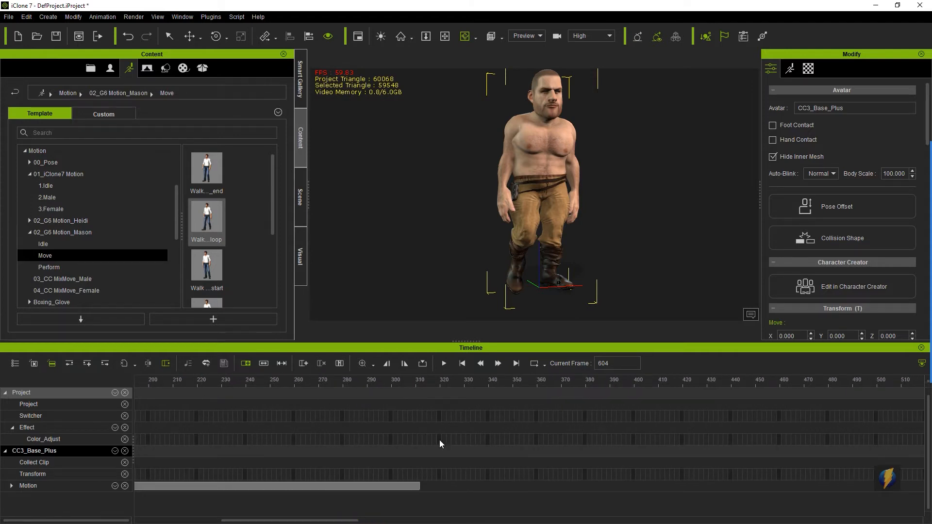
drag(340, 520, 327, 520)
click(410, 380)
drag(410, 381, 493, 383)
click(924, 290)
mouse_move(685, 210)
mouse_down()
mouse_move(396, 484)
mouse_move(466, 486)
mouse_up()
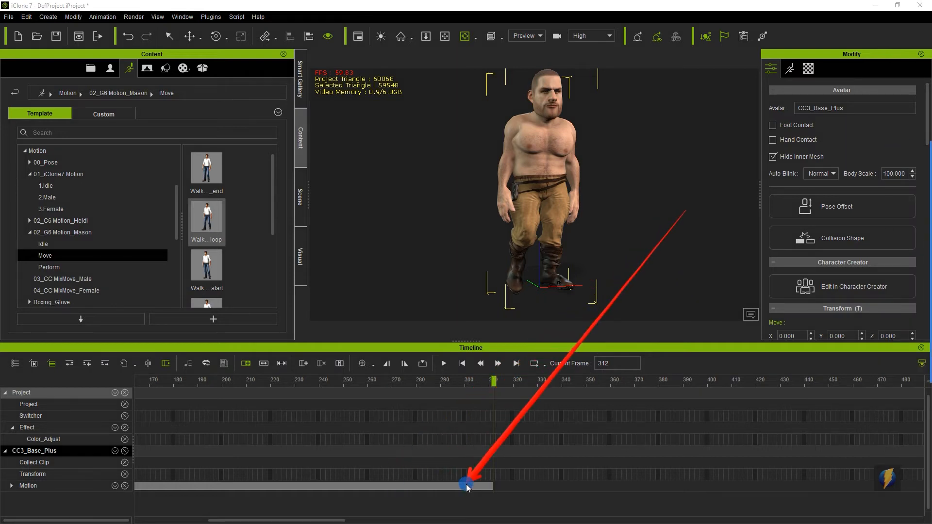
drag(493, 382, 9, 378)
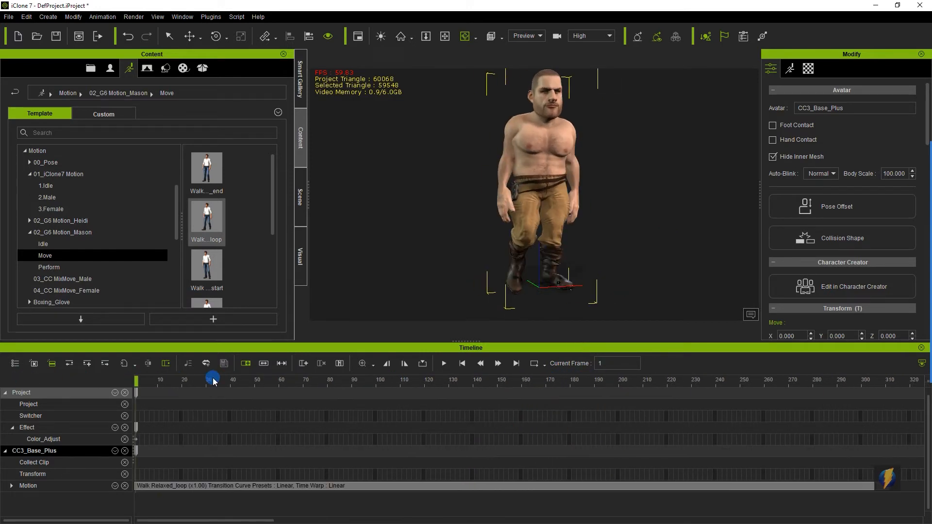
Zoom the timeline out until it spans about 800 frames, showing the whole walk clip
click(372, 366)
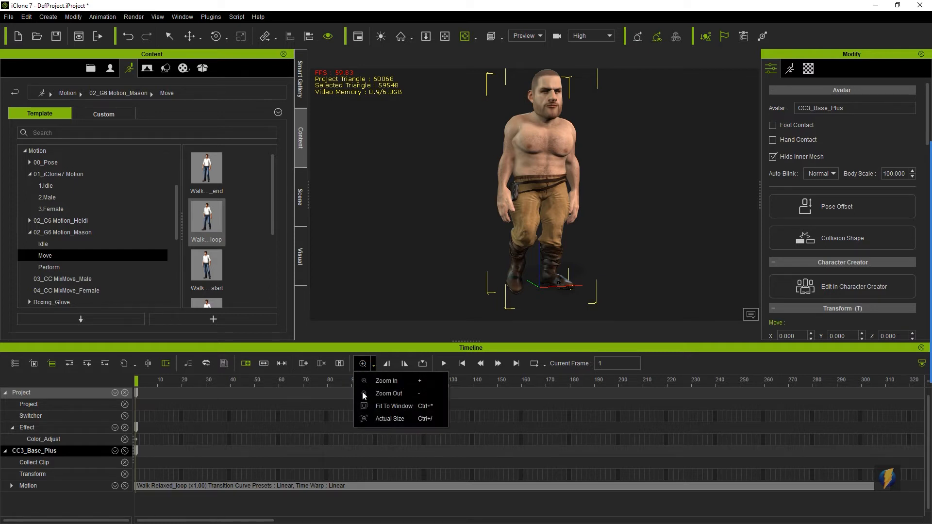
click(425, 392)
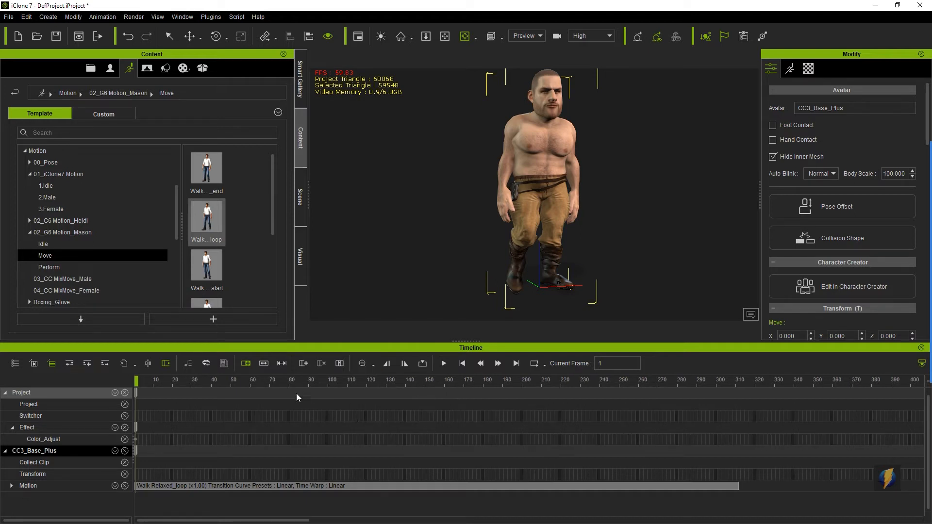
click(363, 364)
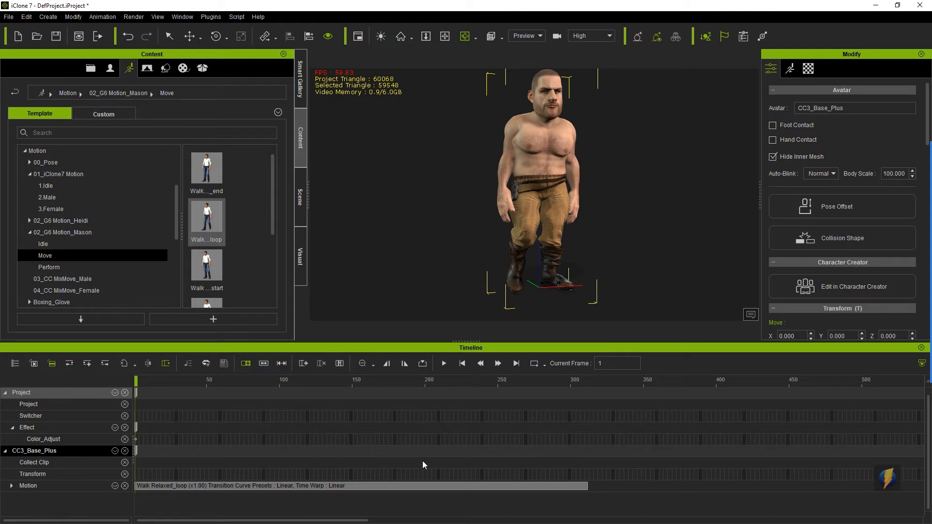
scroll(423, 461, down, 5)
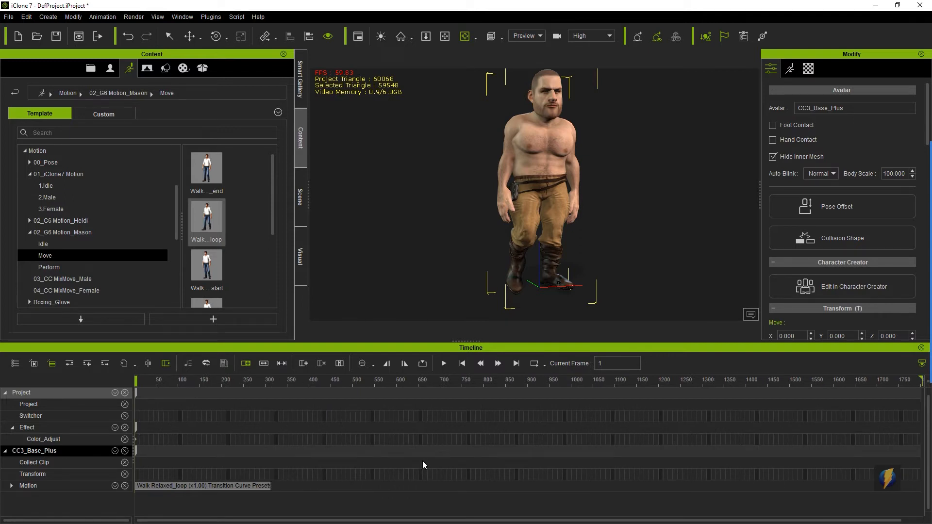
scroll(422, 461, up, 6)
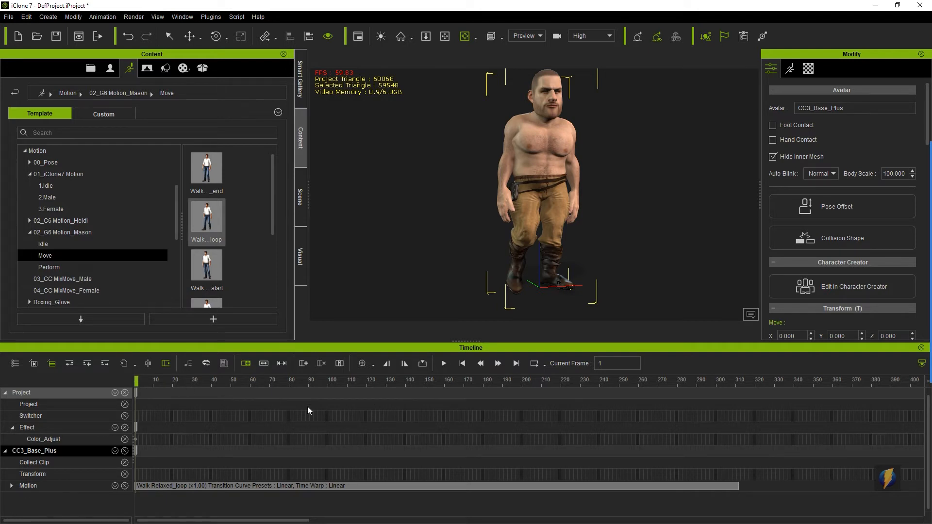
scroll(307, 406, down, 2)
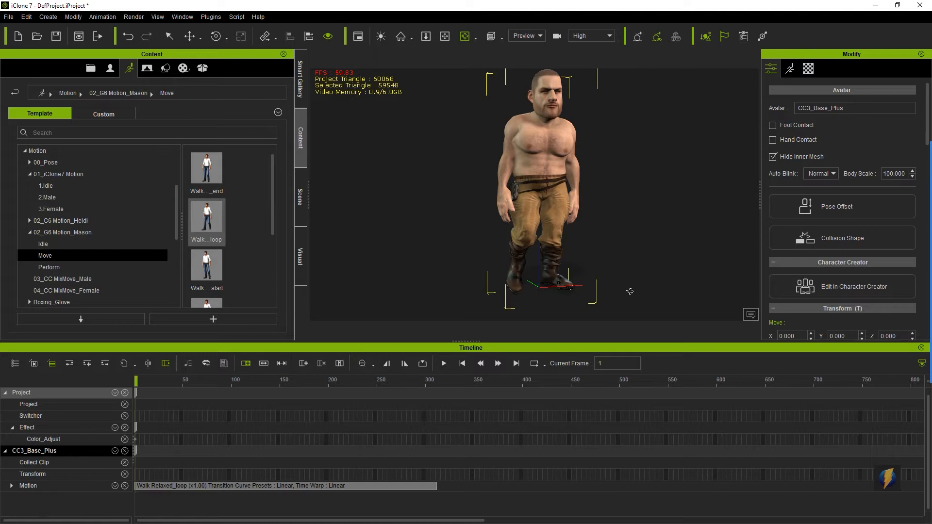
Play the walk motion with the avatar viewed from the side, and return the playhead to frame 1
drag(482, 214, 621, 217)
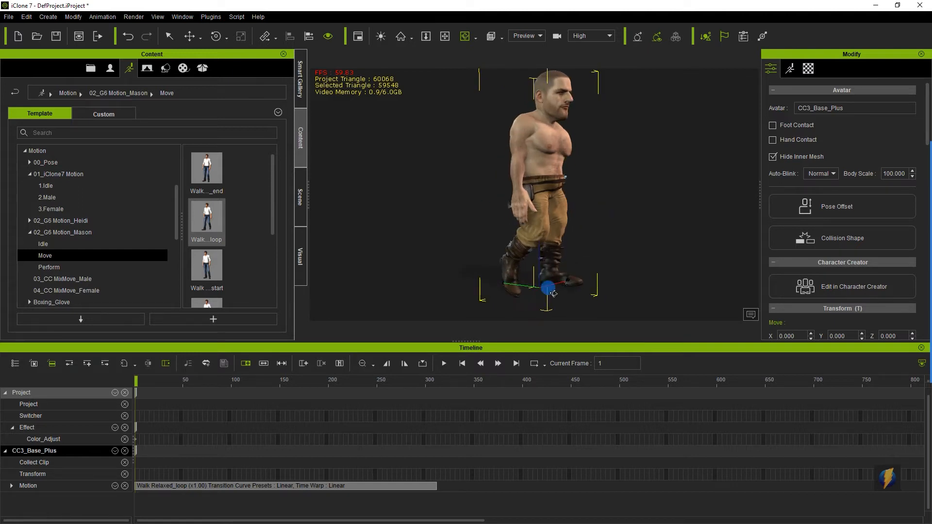
click(444, 364)
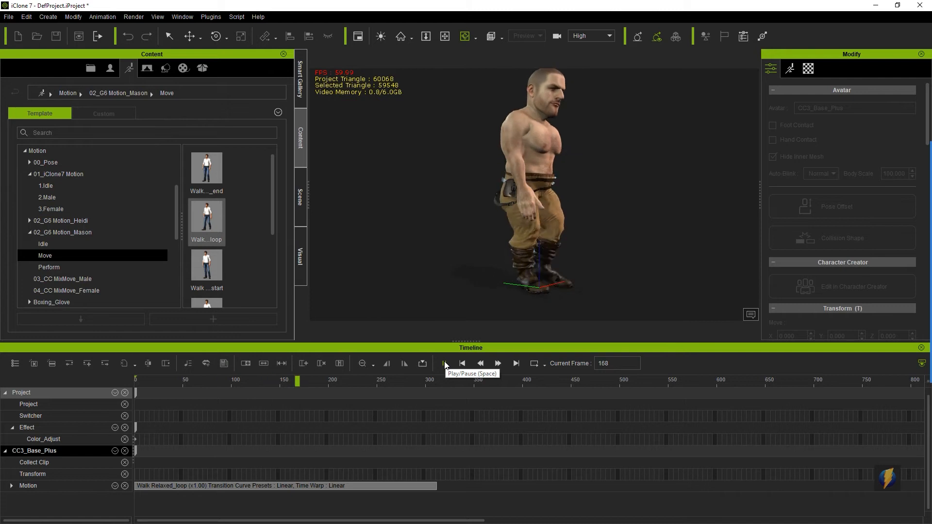
click(445, 362)
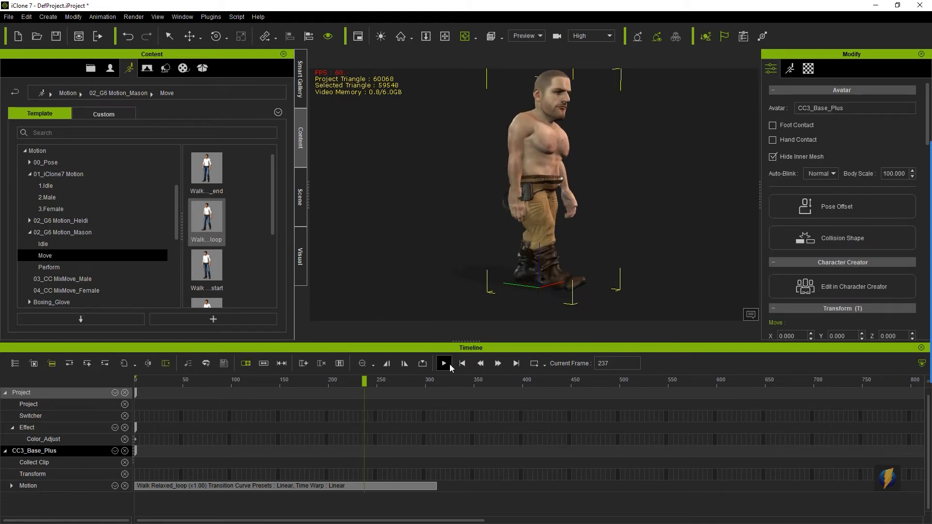
click(462, 364)
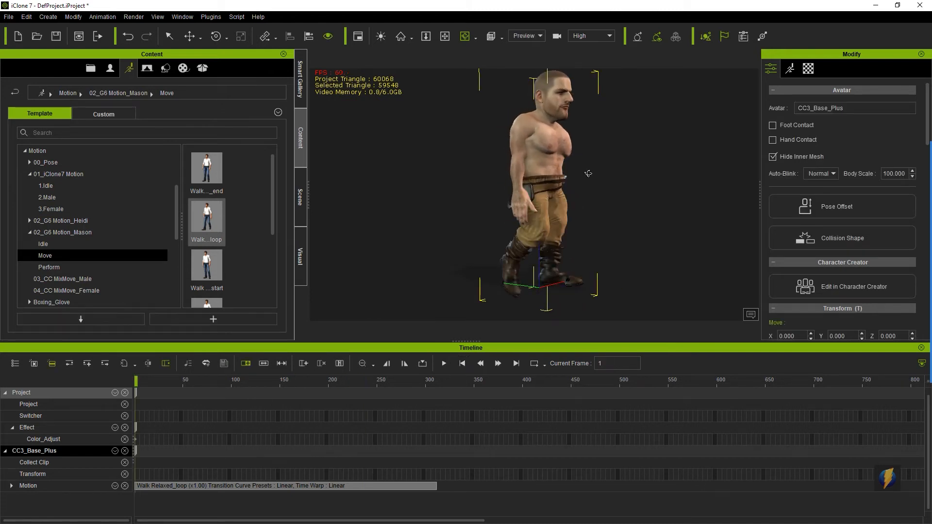
Select the walk clip on the Motion track, play the walk from a front view, and return the playhead to frame 1
drag(592, 199, 440, 204)
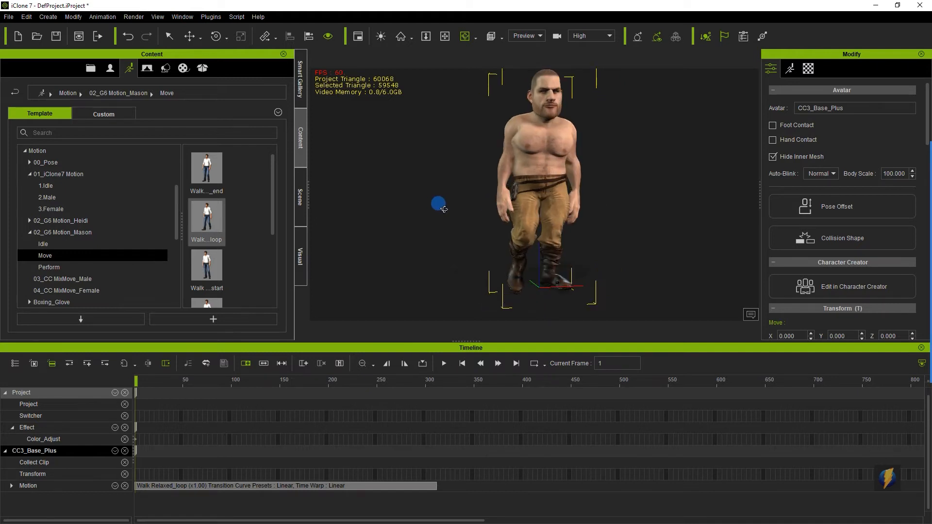
click(252, 486)
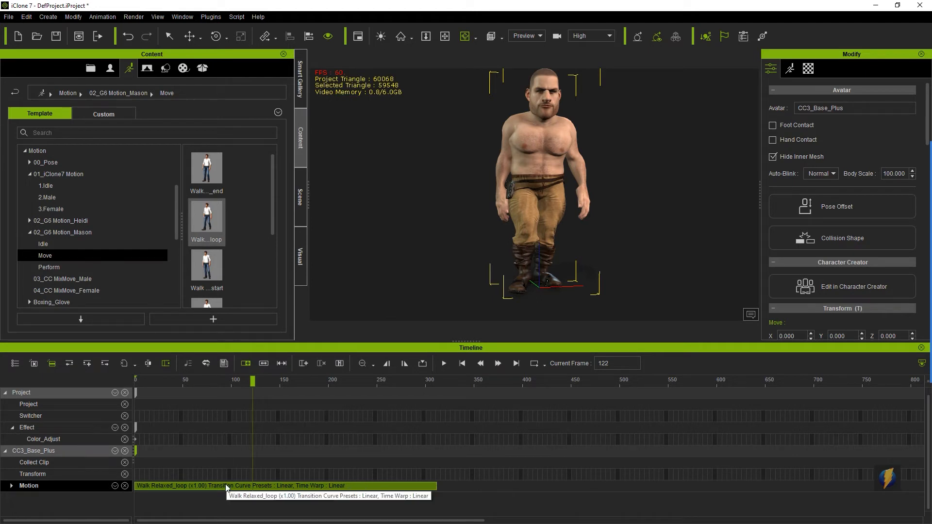
drag(251, 382, 135, 385)
click(443, 363)
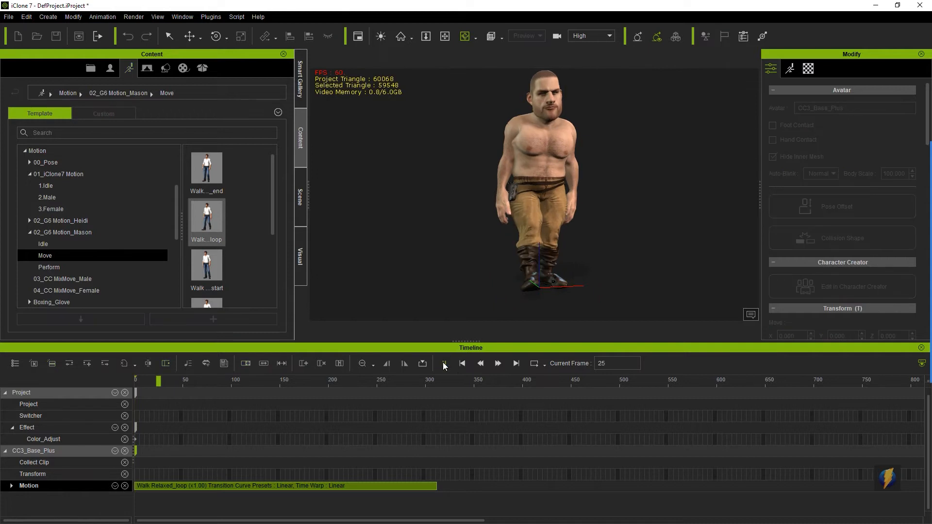
click(463, 364)
Try the walk clip with its start shifted to frame 99 by playing it, and move the clip back to frame 1
drag(277, 483, 371, 492)
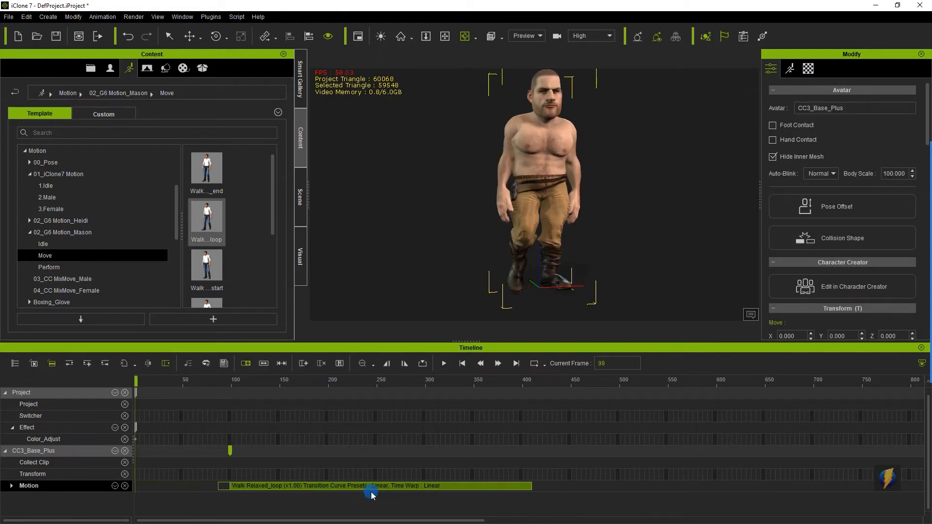
click(371, 492)
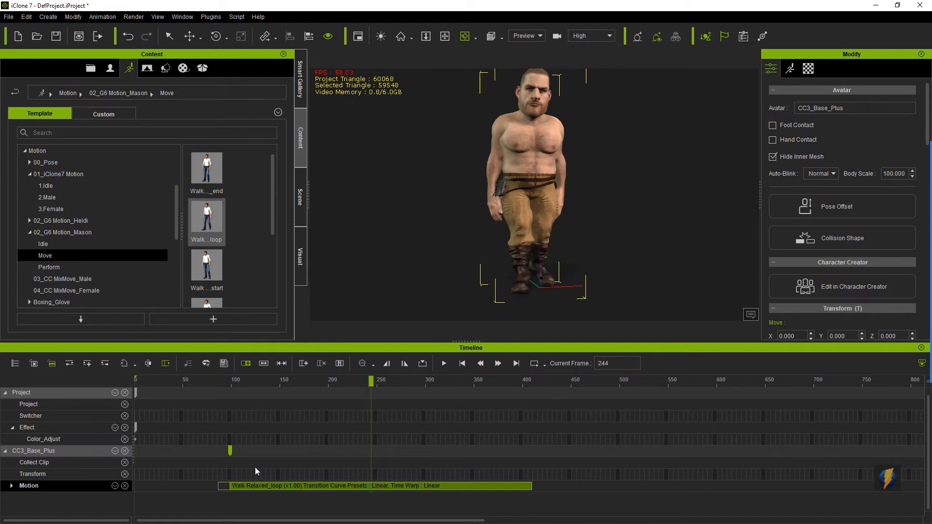
drag(374, 381, 94, 380)
click(446, 363)
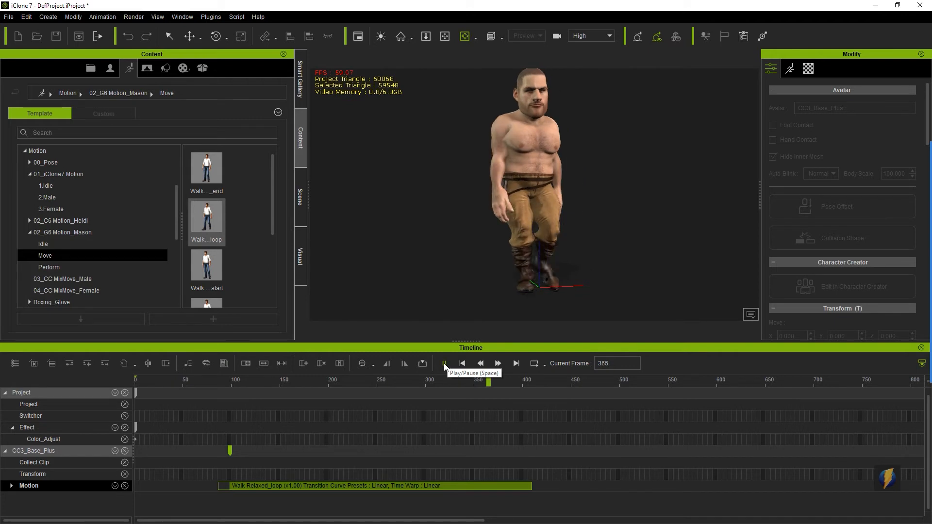
click(444, 364)
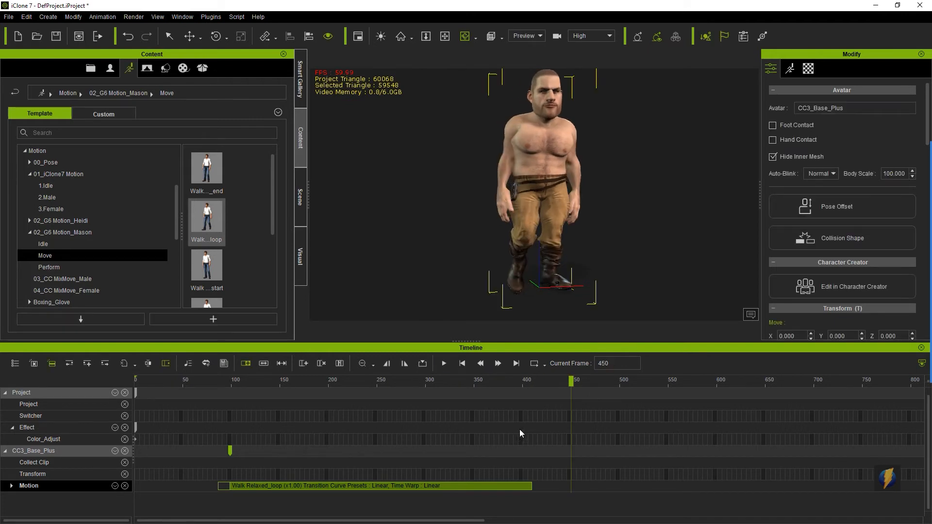
mouse_move(573, 386)
mouse_down()
mouse_move(492, 382)
mouse_move(578, 383)
mouse_up()
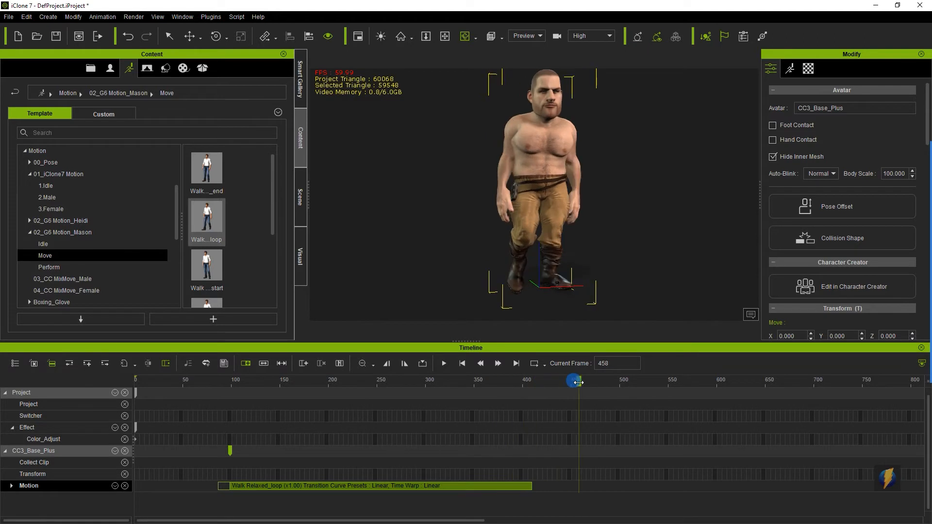
drag(465, 484, 353, 487)
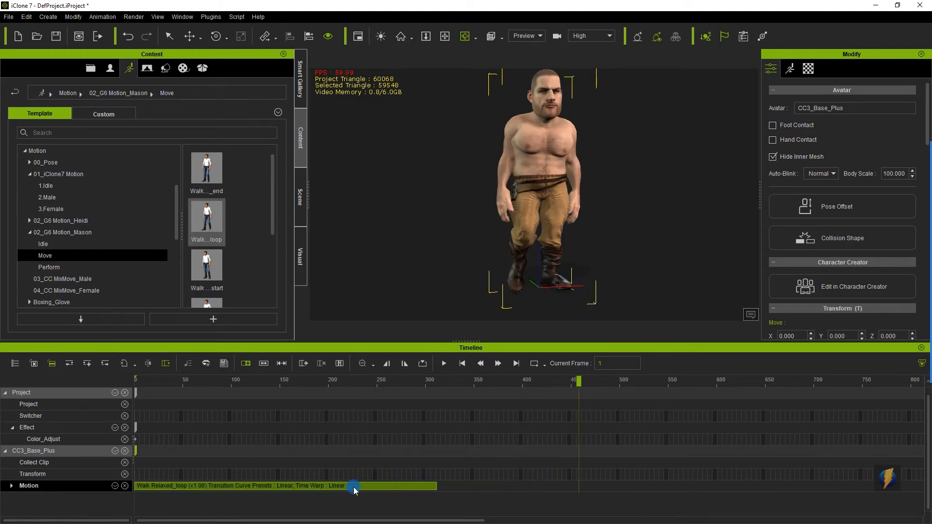
click(354, 488)
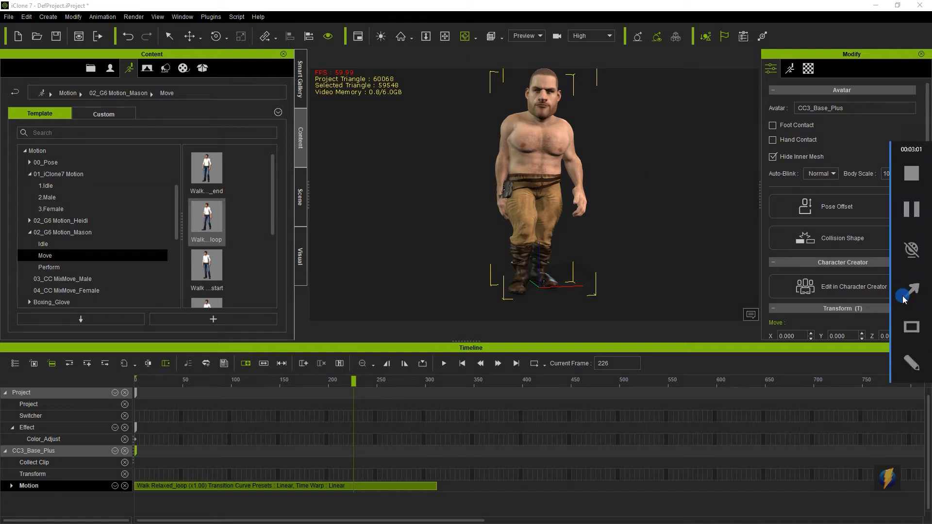
Loop the walk clip out to about frame 930, and play the repeated walk before returning the playhead to frame 1
mouse_move(684, 251)
mouse_down()
mouse_move(492, 352)
mouse_move(67, 368)
mouse_move(257, 368)
mouse_move(280, 357)
mouse_move(255, 339)
mouse_move(250, 355)
mouse_move(271, 354)
mouse_move(264, 363)
mouse_move(290, 354)
mouse_move(285, 363)
mouse_move(249, 359)
mouse_move(290, 354)
mouse_up()
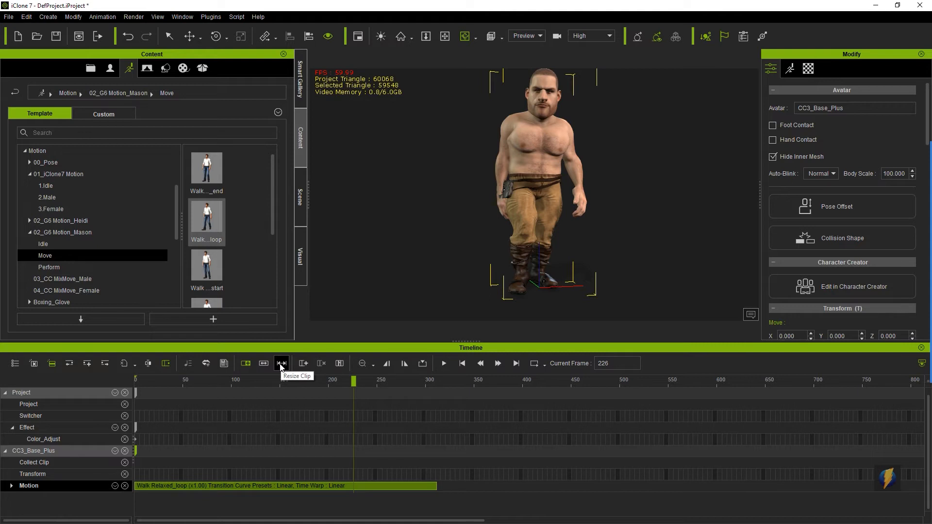
click(245, 364)
drag(436, 486, 761, 496)
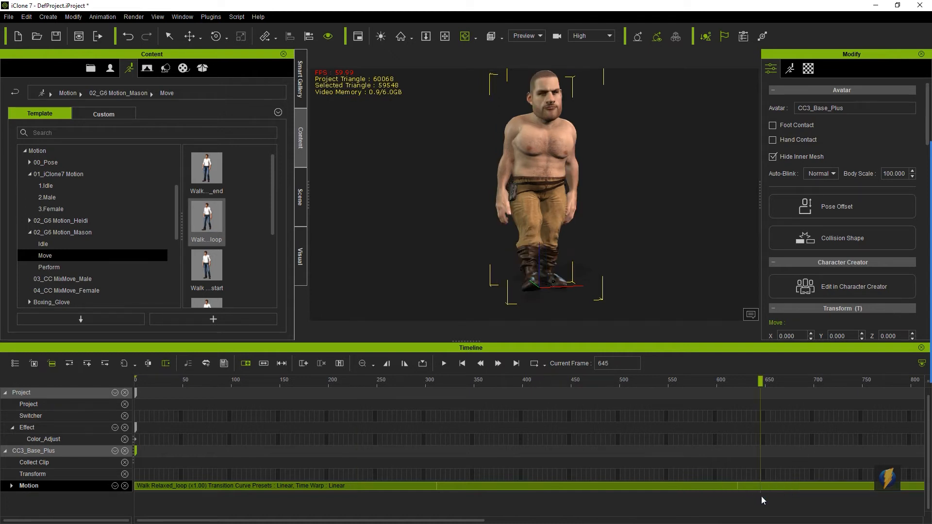
drag(761, 381, 105, 383)
click(445, 364)
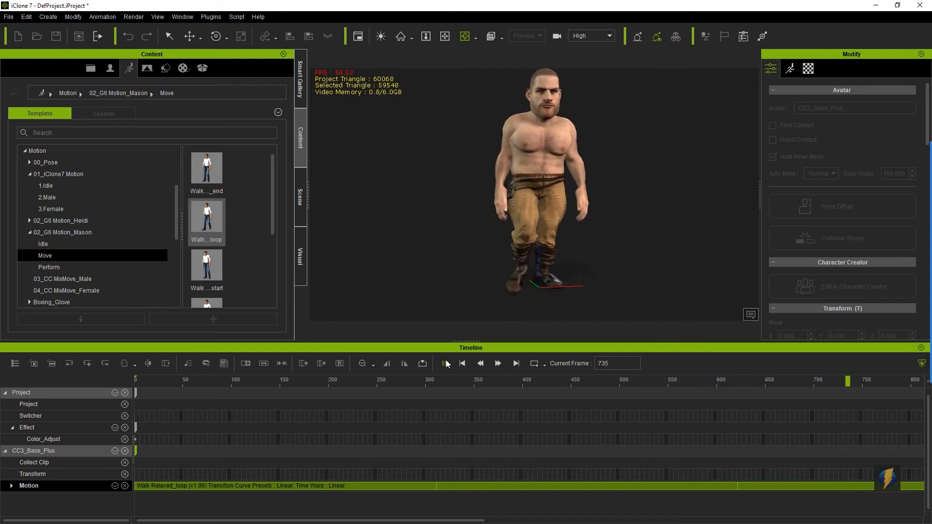
click(445, 364)
drag(906, 382, 48, 382)
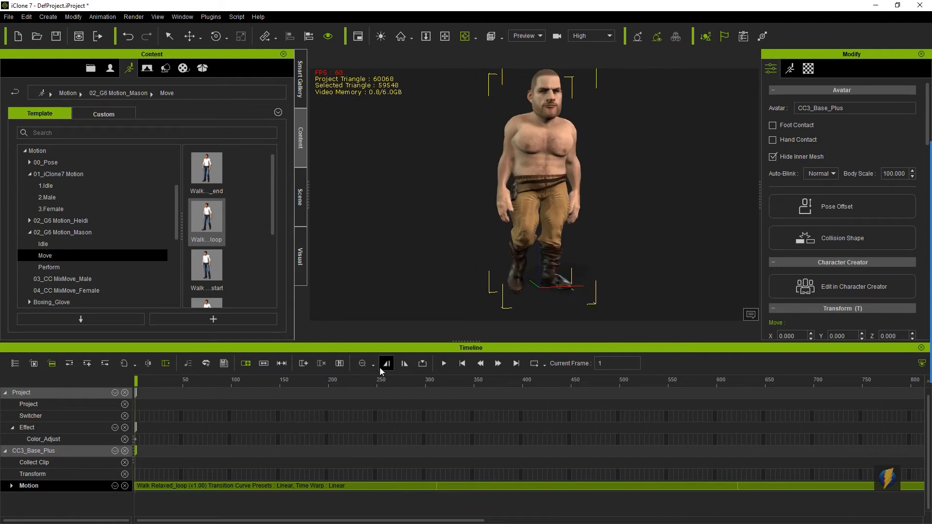
Extend the looped walk clip to about frame 1550 and return the playhead to frame 1
click(363, 365)
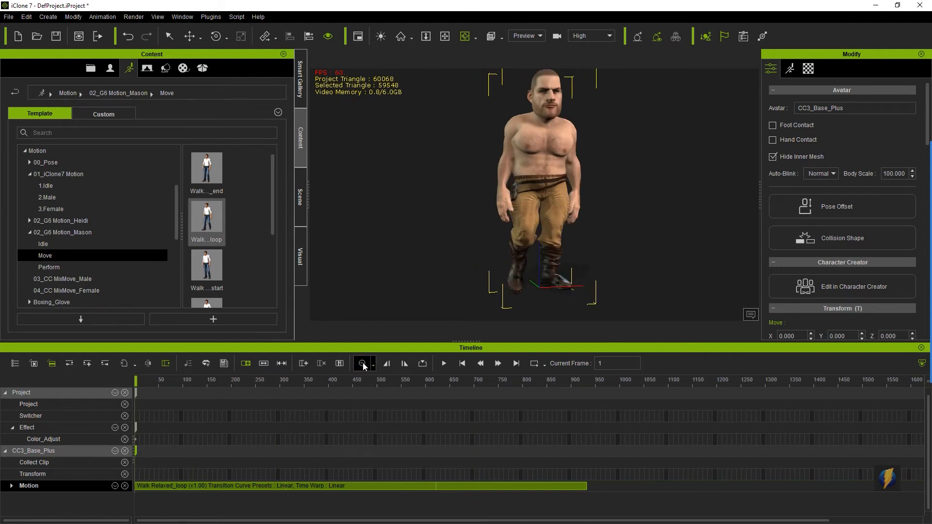
click(363, 365)
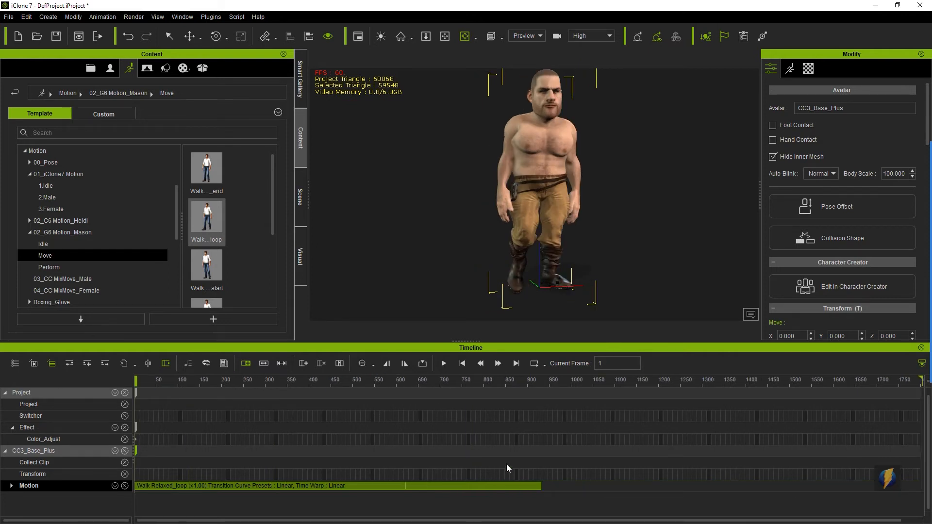
drag(538, 486, 699, 486)
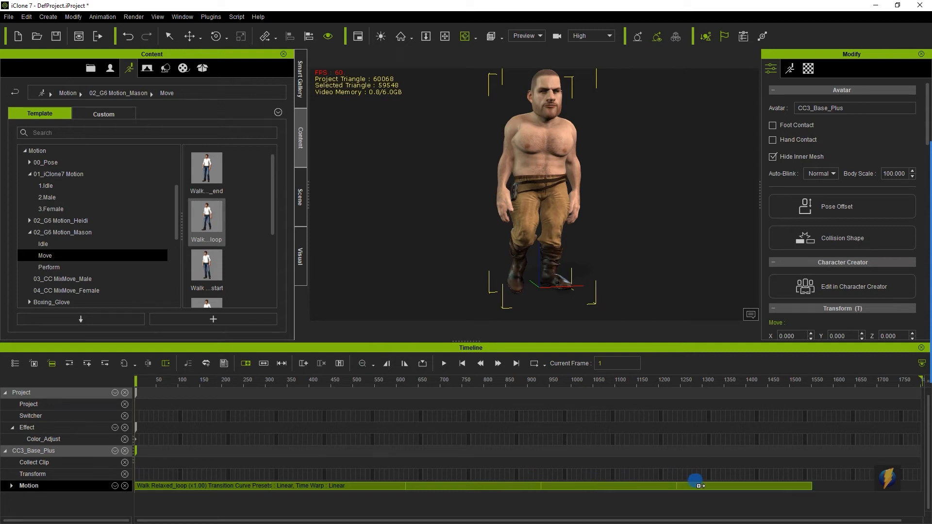
click(702, 486)
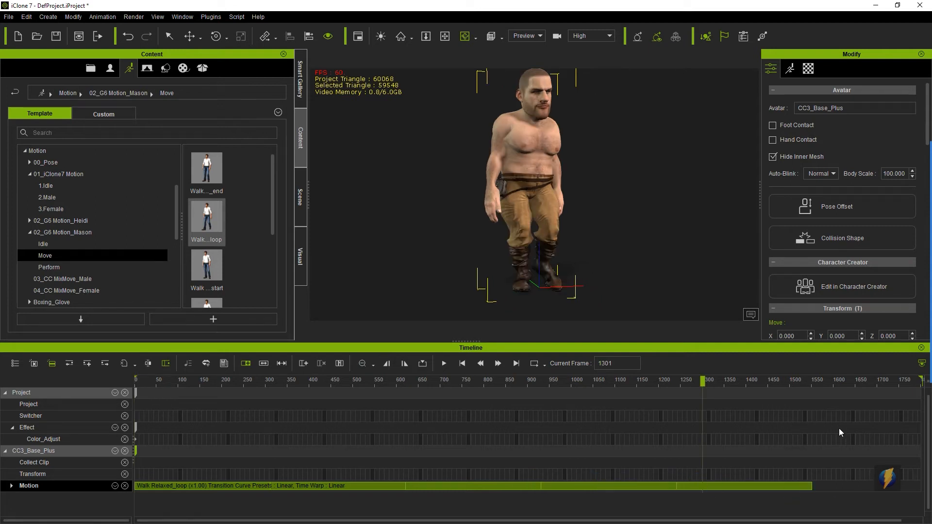
drag(703, 382, 224, 413)
drag(340, 419, 5, 432)
Play the beginning of the extended walk loop twice, returning the playhead to frame 1 each time
click(444, 363)
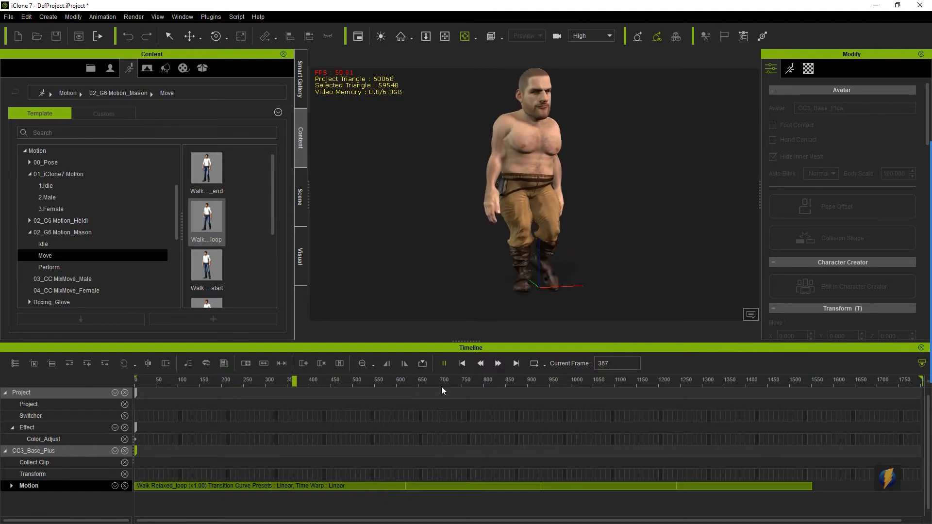
click(439, 365)
drag(323, 383, 80, 391)
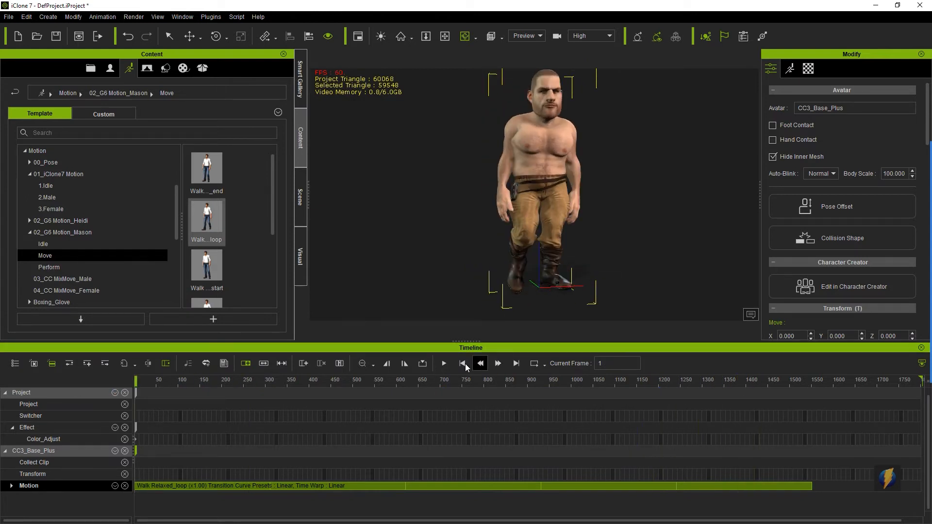
click(444, 363)
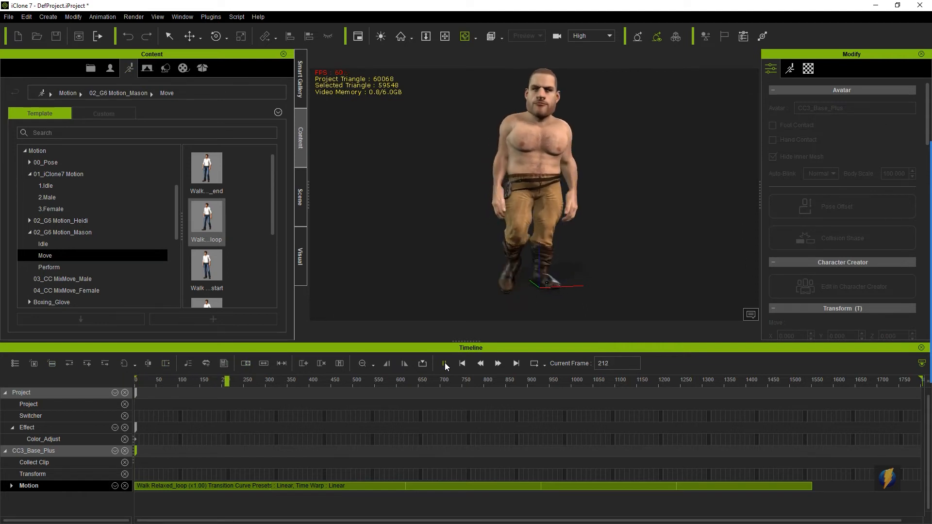
click(446, 364)
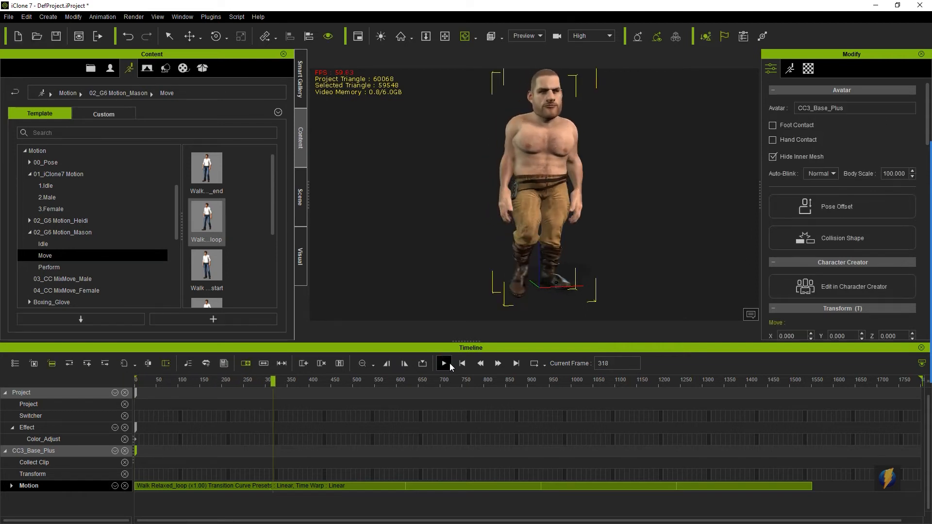
click(461, 365)
Enable the clip Speed mode and compress the walk clip to end at about frame 302, at a speed of x5.17
mouse_move(921, 298)
click(913, 294)
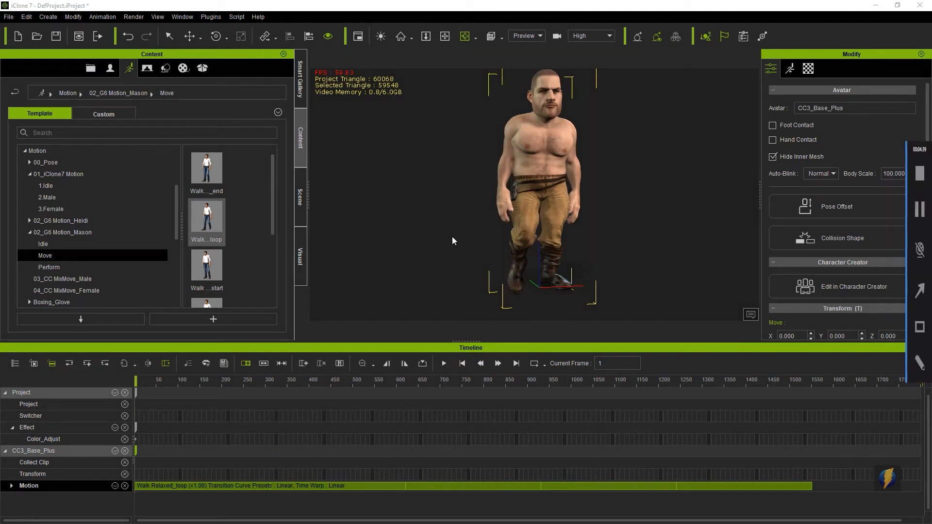
mouse_move(441, 197)
mouse_down()
mouse_move(232, 363)
mouse_move(246, 362)
mouse_move(259, 320)
mouse_move(263, 360)
mouse_up()
click(264, 365)
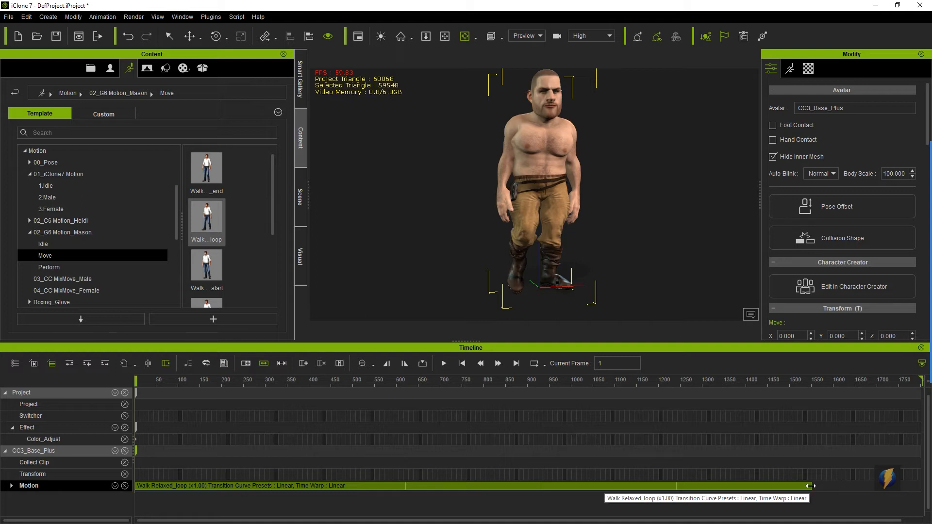
drag(810, 486, 262, 512)
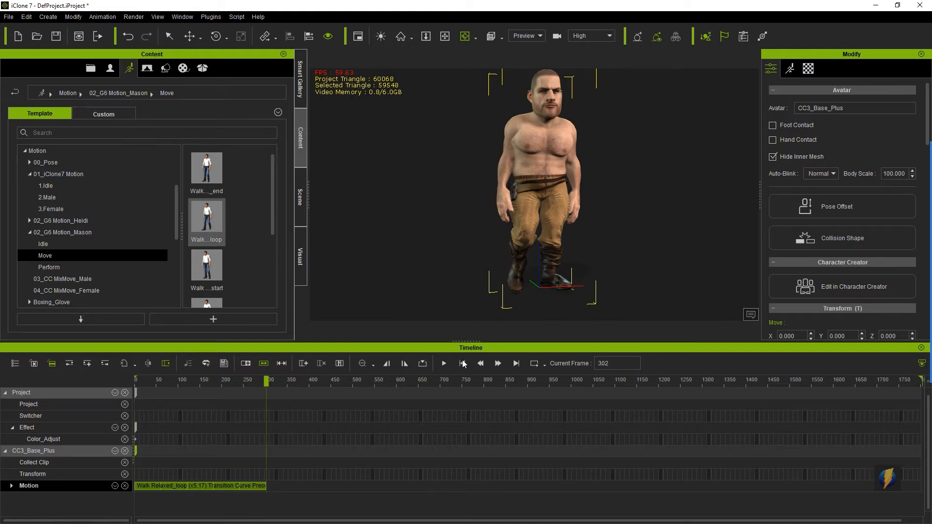
Play the sped-up walk past the end of its clip and return the playhead to frame 1
drag(265, 382, 132, 381)
click(444, 363)
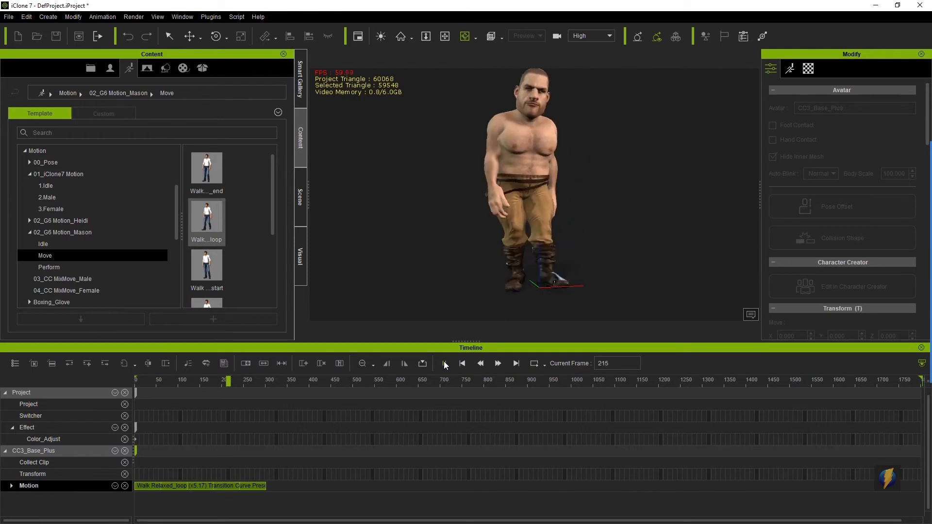
click(443, 363)
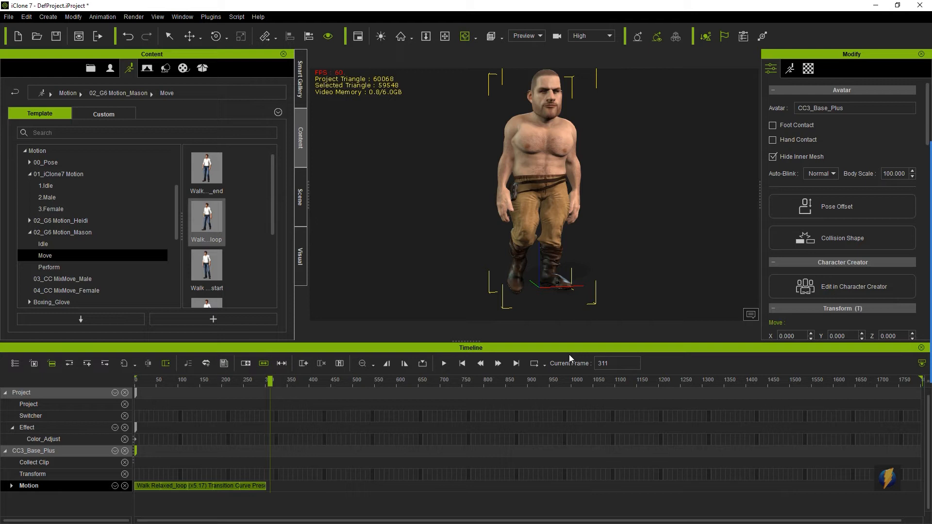
drag(271, 382, 137, 386)
Slow the walk clip to a speed of x1.57 by stretching it to frame 991, and play it from the start
mouse_move(265, 486)
mouse_down()
mouse_move(610, 483)
mouse_move(467, 489)
mouse_move(567, 490)
mouse_up()
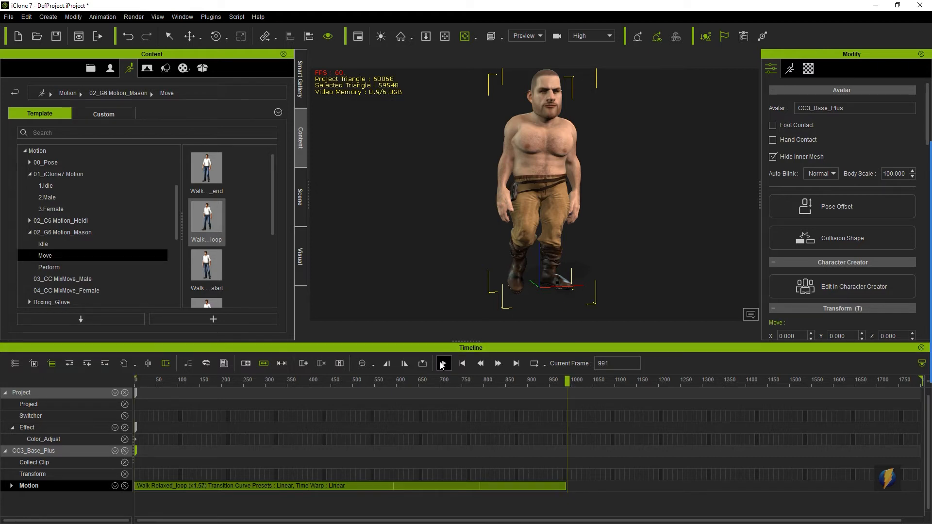
click(446, 363)
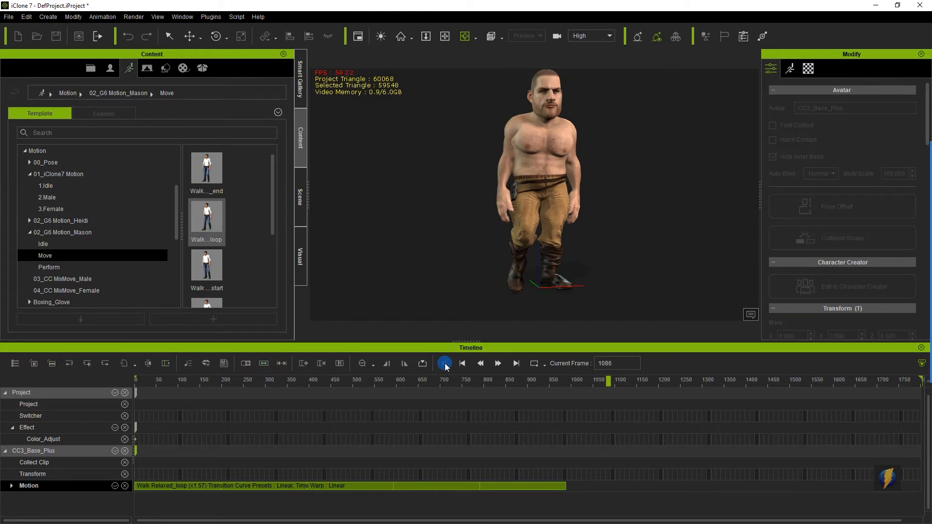
click(462, 363)
click(443, 363)
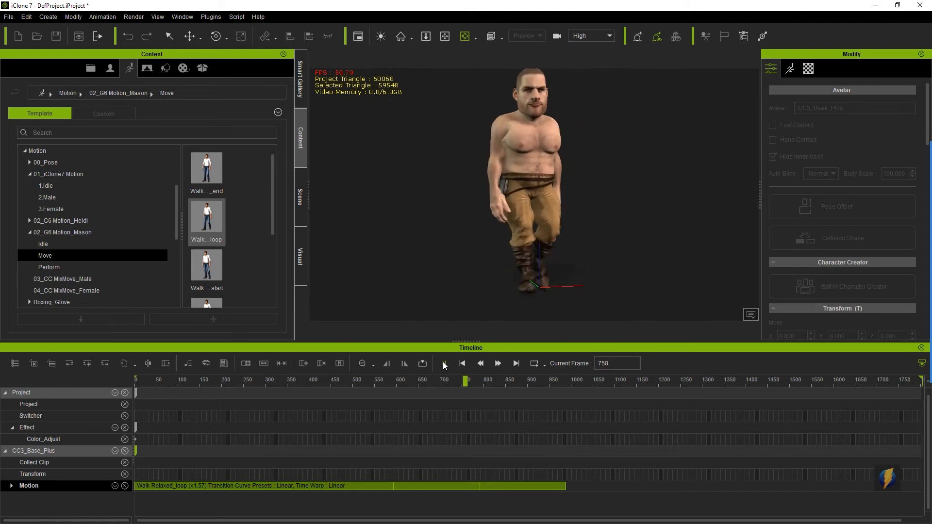
click(443, 362)
click(463, 363)
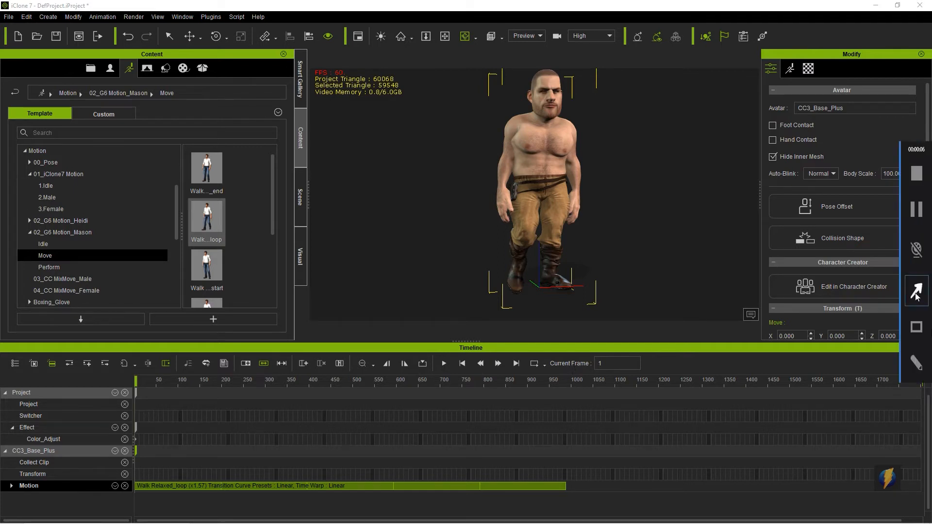
Enable the clip Loop mode, shorten the walk clip to end at about frame 396, and return the playhead to frame 1
mouse_move(661, 212)
mouse_down()
mouse_move(313, 284)
mouse_move(246, 357)
mouse_move(256, 350)
mouse_up()
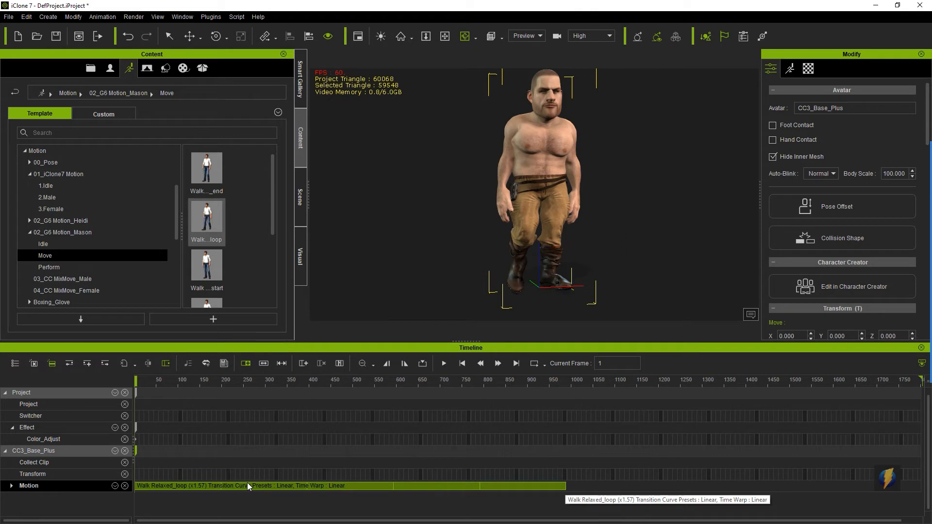
drag(565, 486, 307, 486)
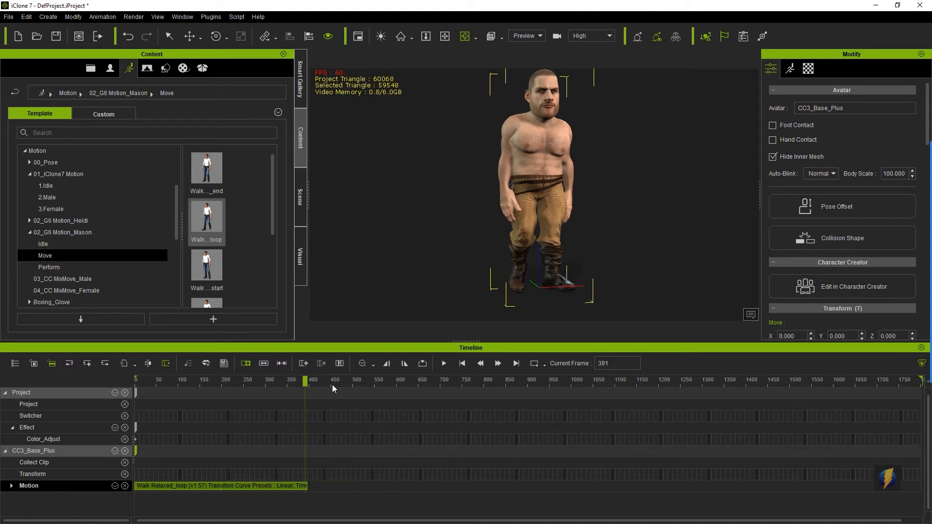
drag(303, 380, 135, 380)
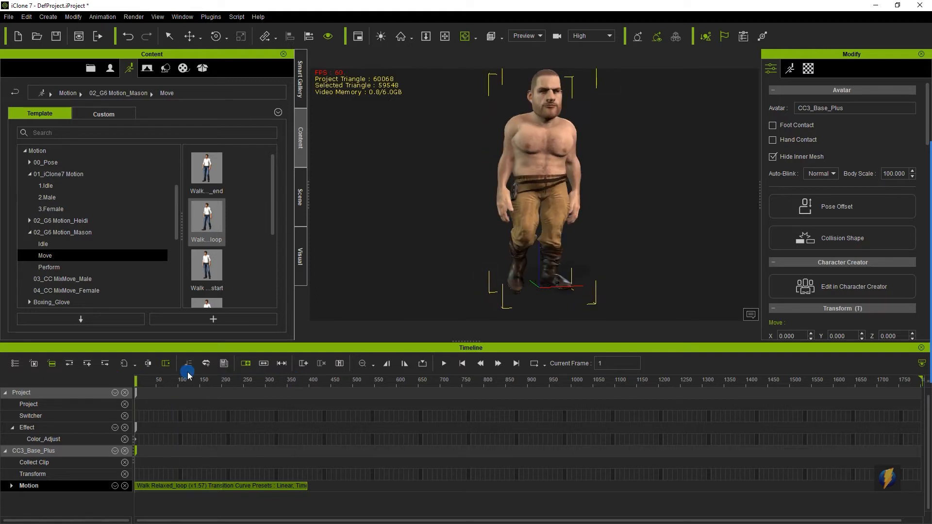
Play the shortened walk clip twice from the start and return the playhead to frame 1
click(443, 364)
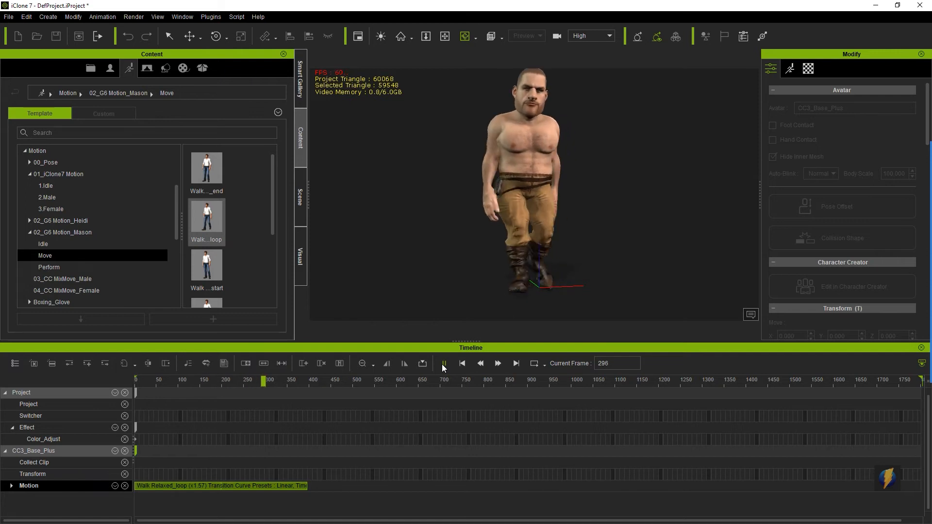
click(443, 364)
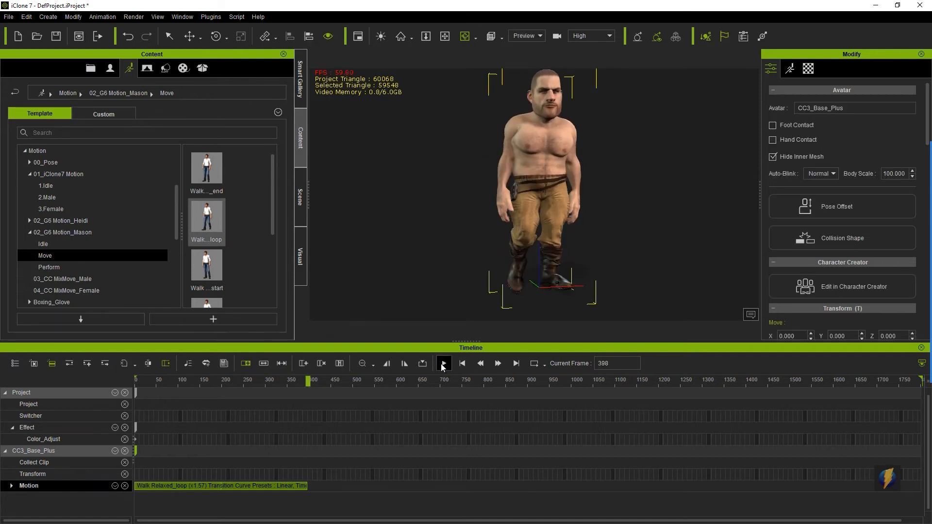
click(454, 366)
click(446, 364)
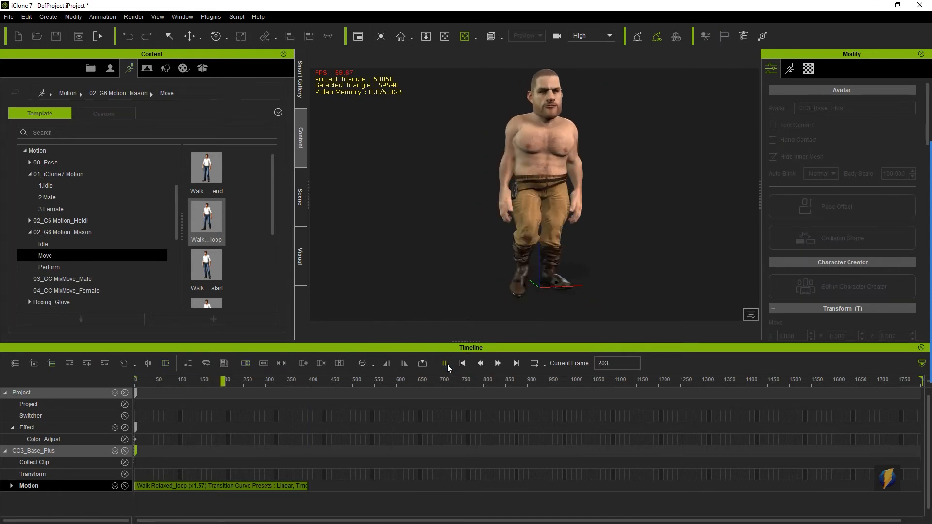
click(447, 365)
drag(230, 382, 134, 382)
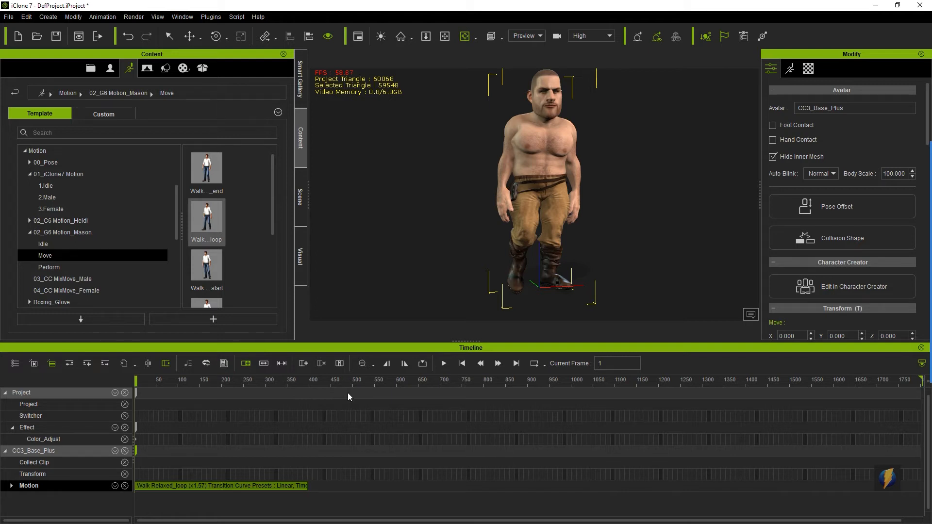
Enable the clip Speed mode, stretch the walk clip to frame 806 at a speed of x0.77, and play it from the start
mouse_move(304, 486)
mouse_down()
mouse_move(338, 485)
mouse_move(298, 485)
mouse_up()
double_click(298, 484)
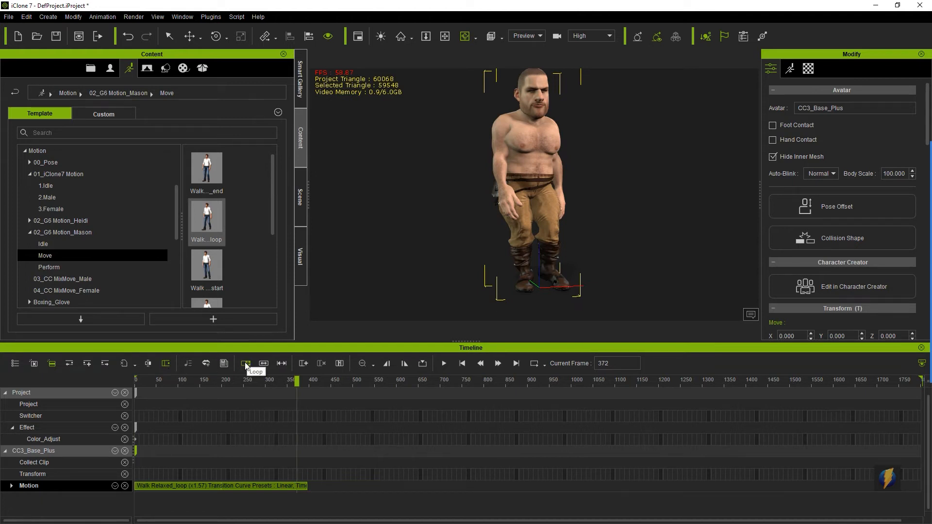
click(911, 297)
mouse_move(666, 181)
mouse_down()
mouse_move(245, 357)
mouse_move(267, 338)
mouse_move(266, 353)
mouse_up()
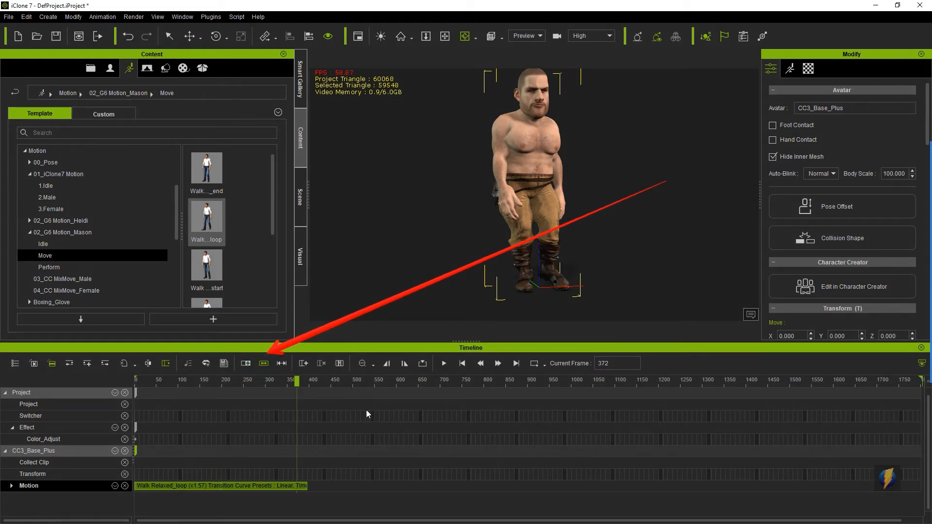
drag(305, 488, 484, 497)
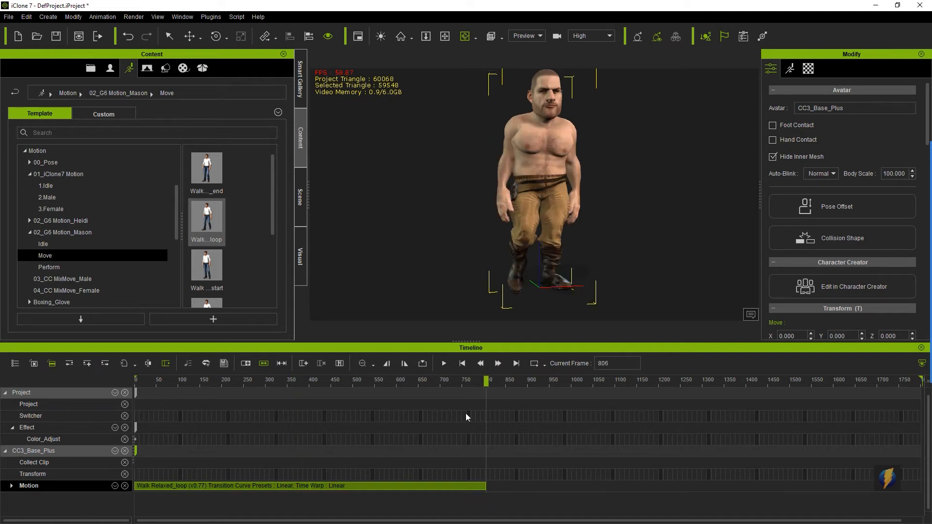
drag(486, 382, 115, 372)
click(445, 364)
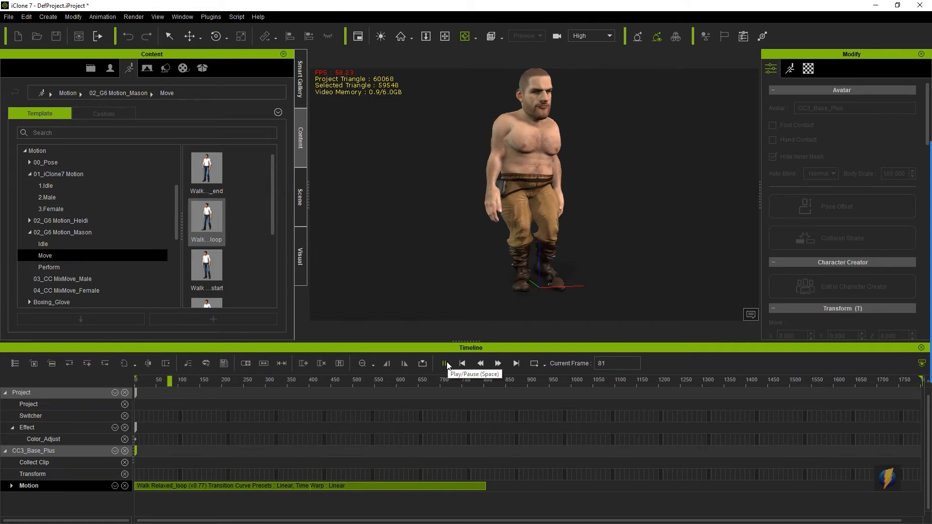
click(445, 364)
Compress the walk clip to end at frame 658 at a speed of x0.95, and play it through before returning to frame 1
drag(486, 487, 421, 489)
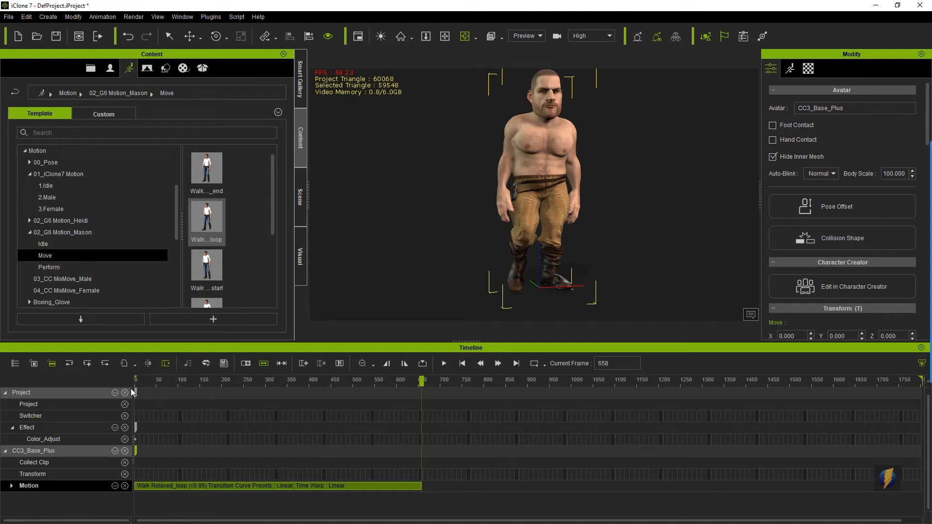
click(445, 364)
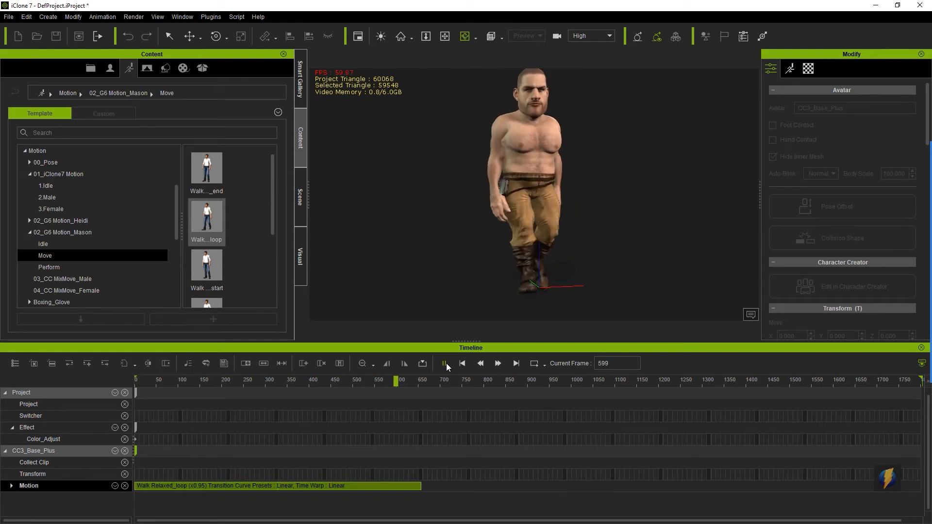
click(446, 363)
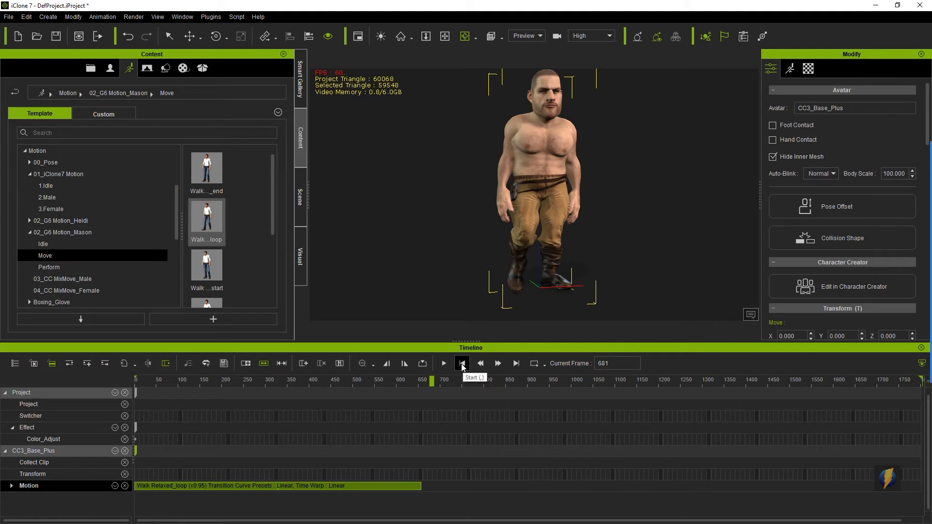
click(462, 364)
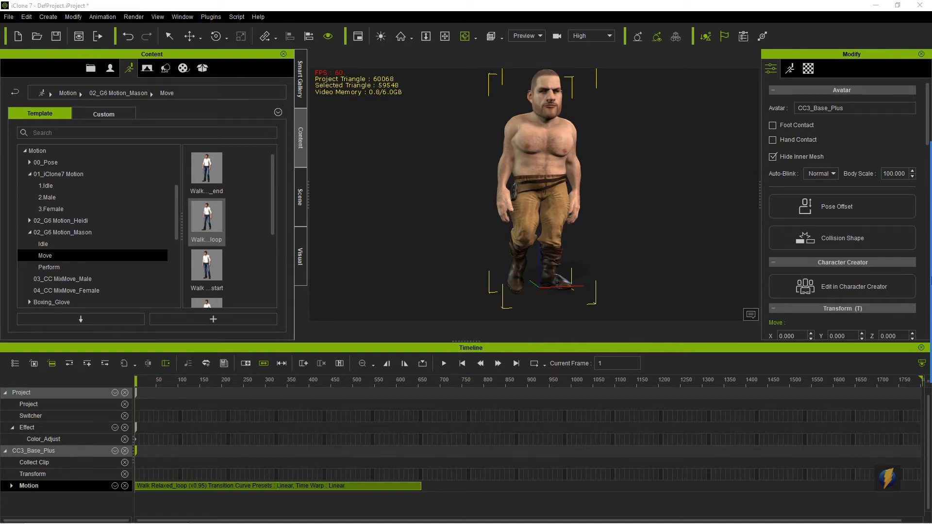
Move the Walk Relaxed_loop clip along the Motion track to begin at about frame 978, and return the playhead to frame 1
click(917, 289)
mouse_move(420, 185)
mouse_down()
mouse_move(204, 162)
mouse_move(198, 189)
mouse_move(213, 283)
mouse_move(188, 225)
mouse_move(78, 216)
mouse_move(118, 245)
mouse_move(104, 243)
mouse_move(176, 245)
mouse_move(244, 206)
mouse_move(234, 171)
mouse_move(243, 188)
mouse_move(230, 177)
mouse_move(235, 257)
mouse_move(245, 183)
mouse_up()
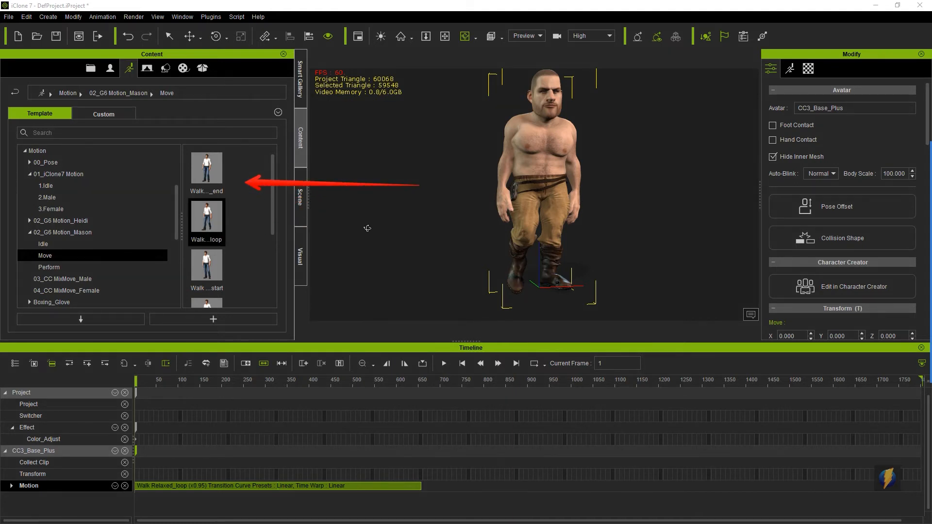
click(308, 485)
drag(267, 483, 695, 485)
click(694, 486)
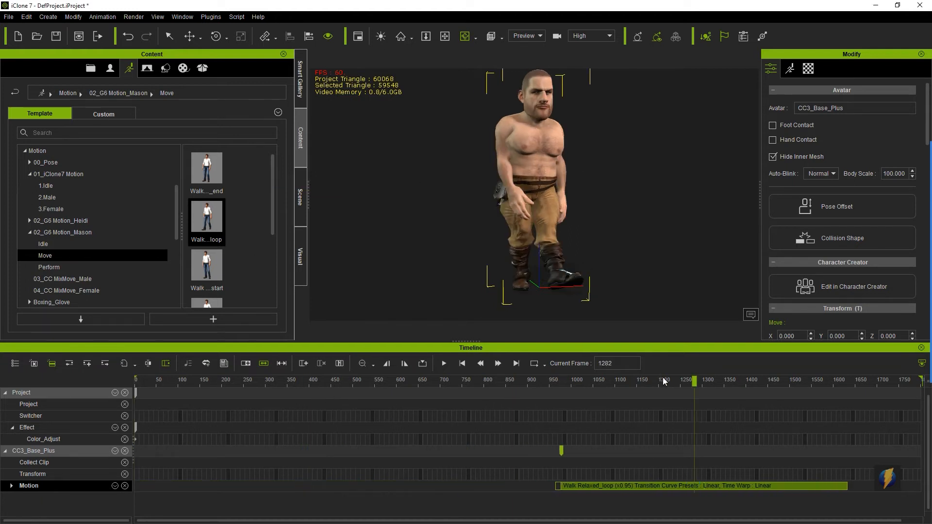
drag(694, 381, 117, 381)
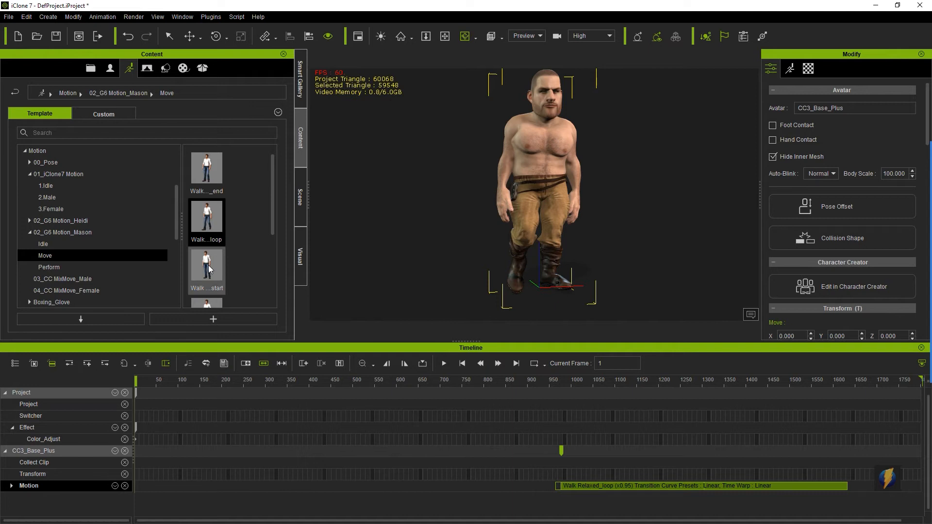
Apply the Walk Relaxed_start motion to the character at frame 1
mouse_move(208, 265)
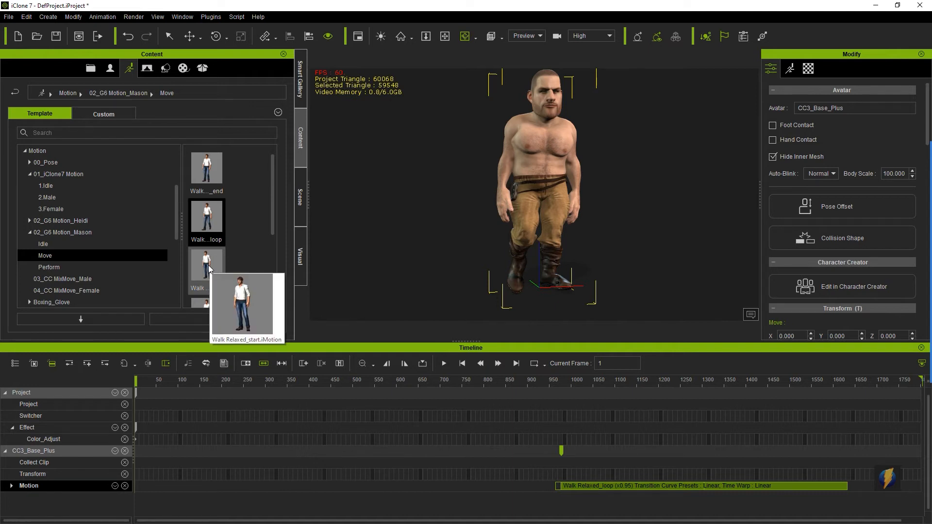
click(207, 265)
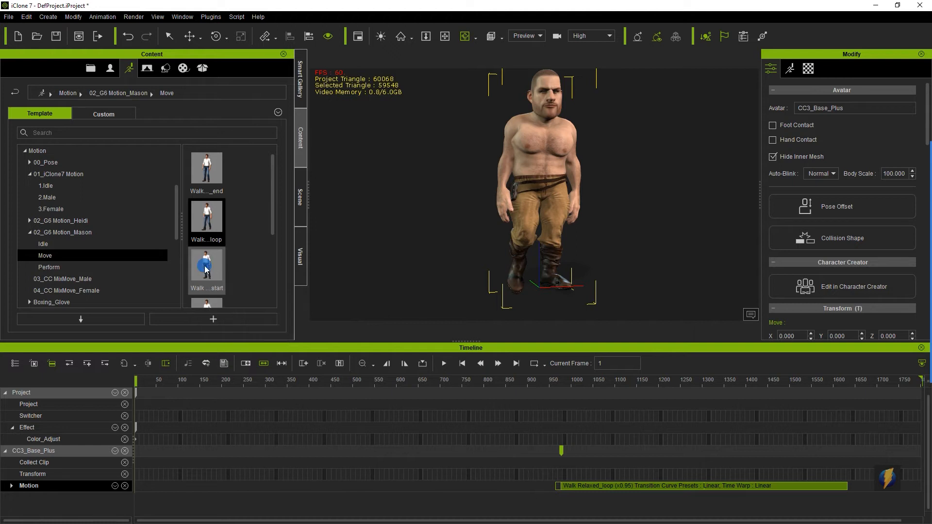
drag(207, 270, 562, 171)
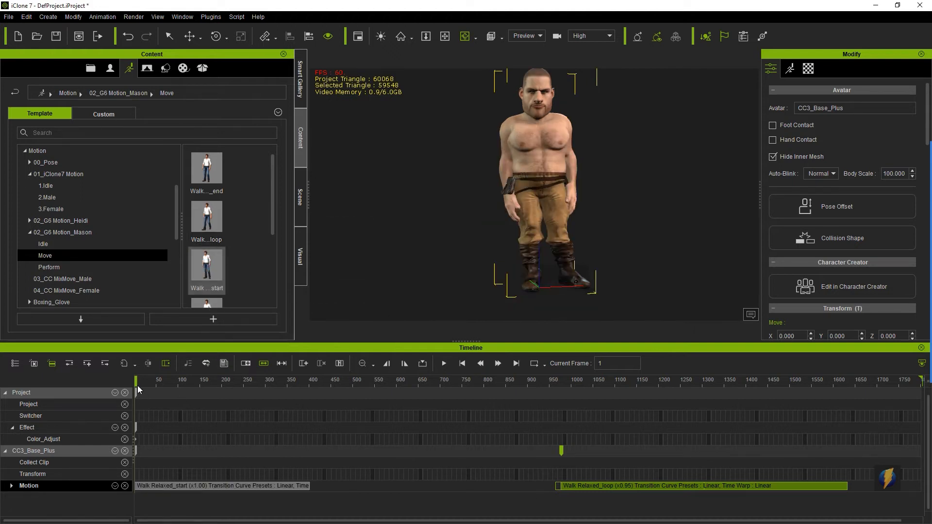
drag(136, 383, 72, 377)
Loop the Walk Relaxed_start clip out to about frame 800, play across the repeat, and return the playhead to frame 1
click(244, 364)
drag(308, 486, 372, 485)
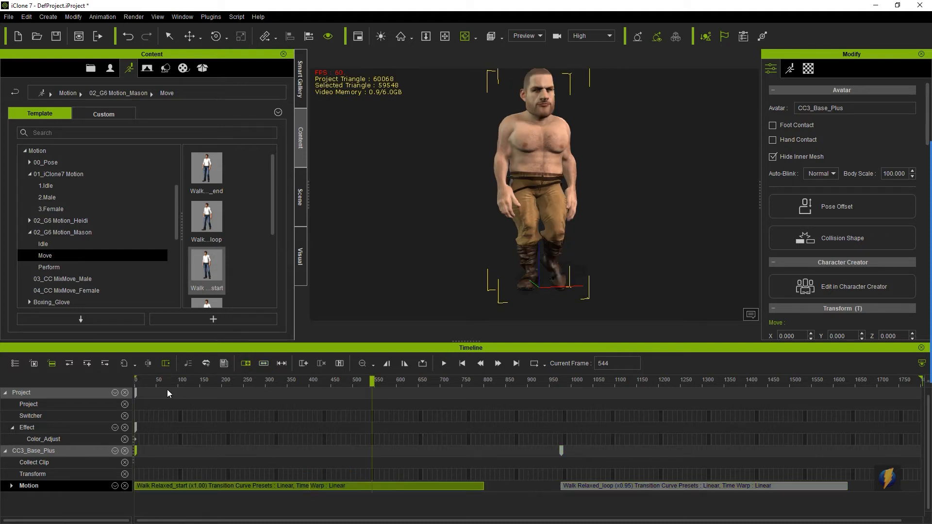
drag(368, 381, 247, 381)
click(445, 364)
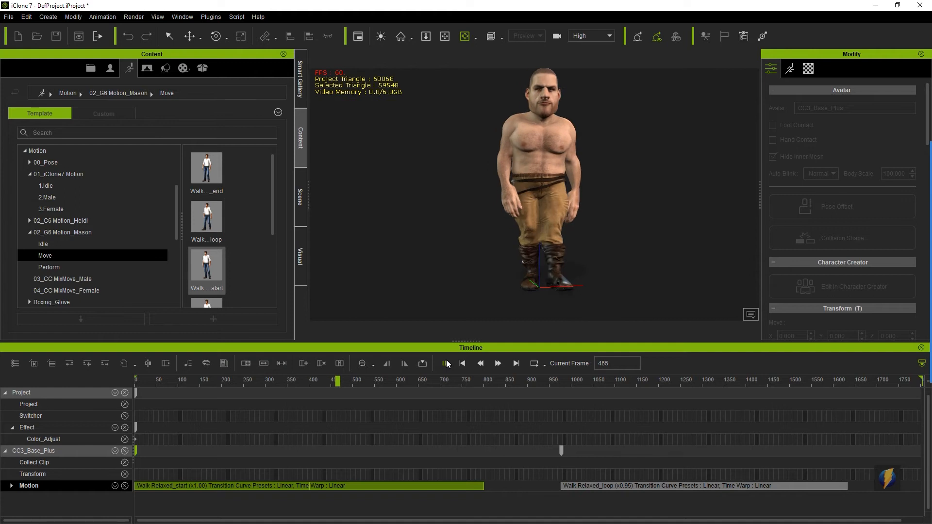
click(444, 364)
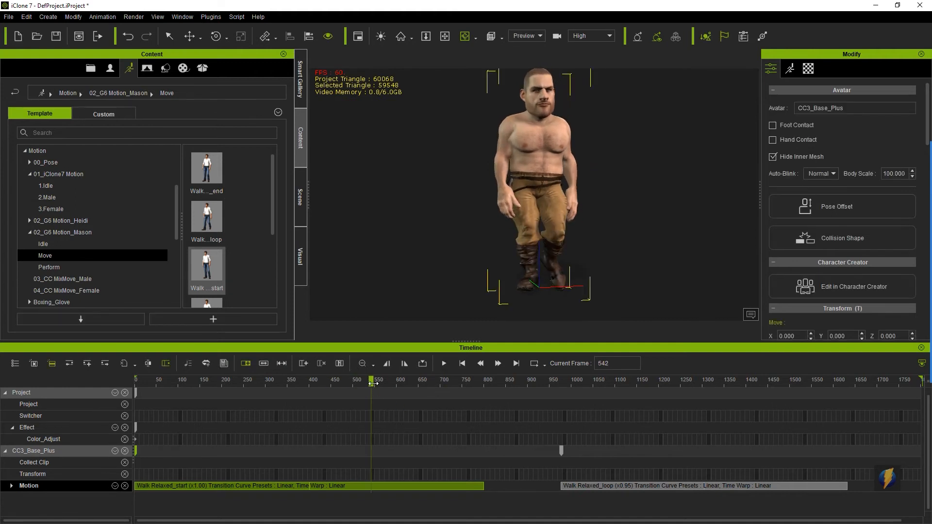
drag(271, 383, 106, 403)
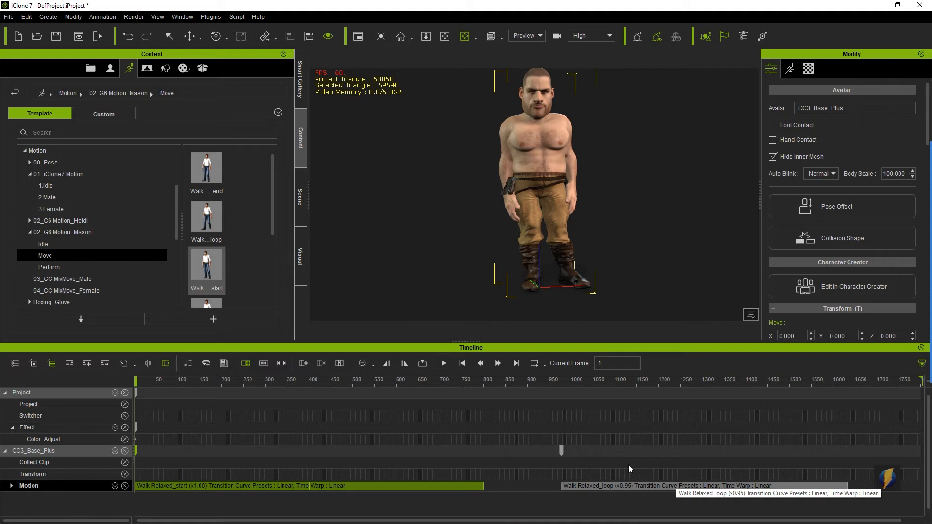
Shorten the Walk Relaxed_start clip to end at about frame 400 and play it from the start
drag(482, 485, 300, 485)
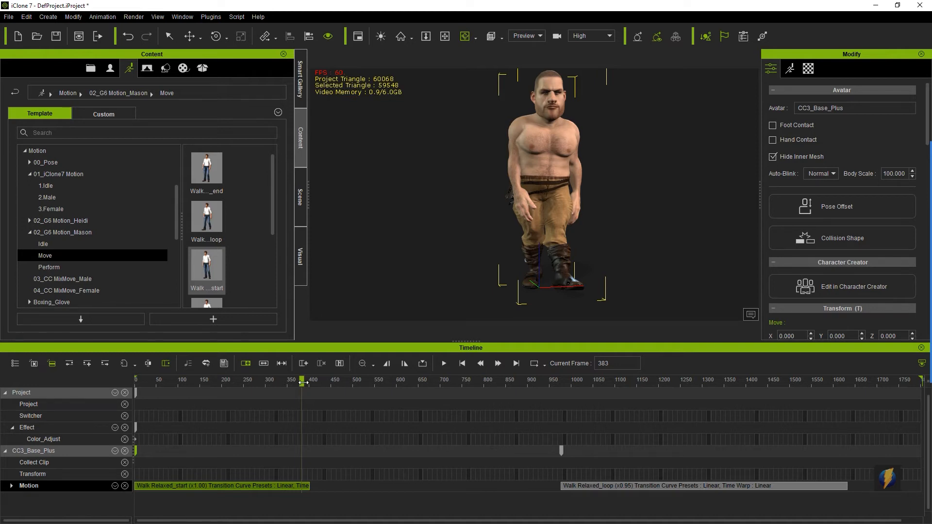
click(465, 365)
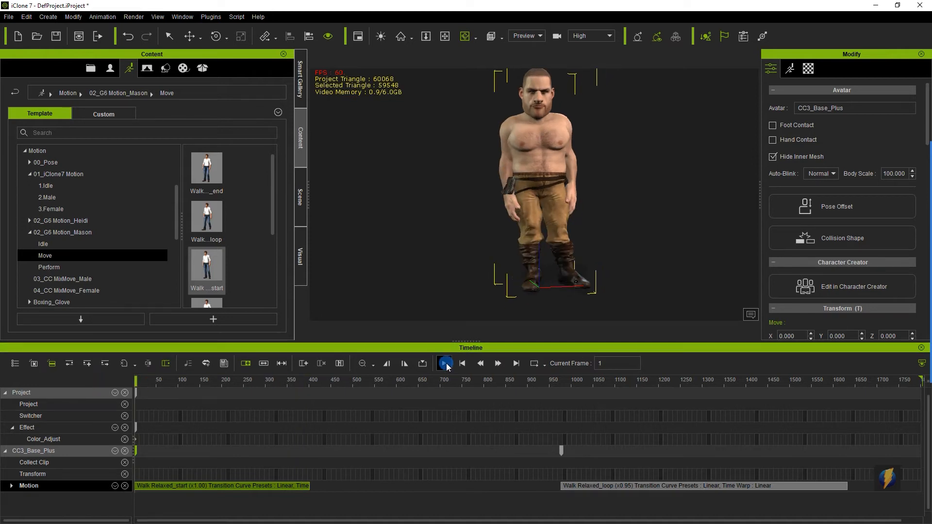
click(446, 364)
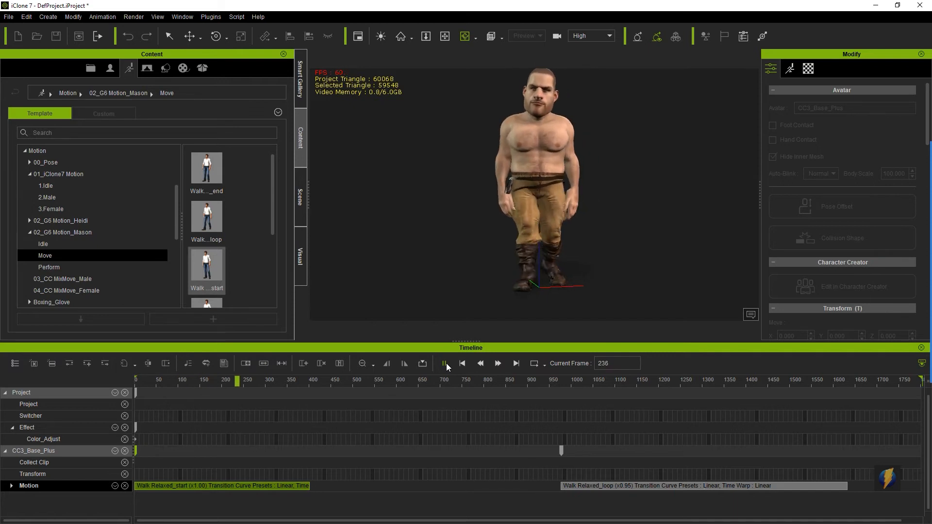
click(441, 365)
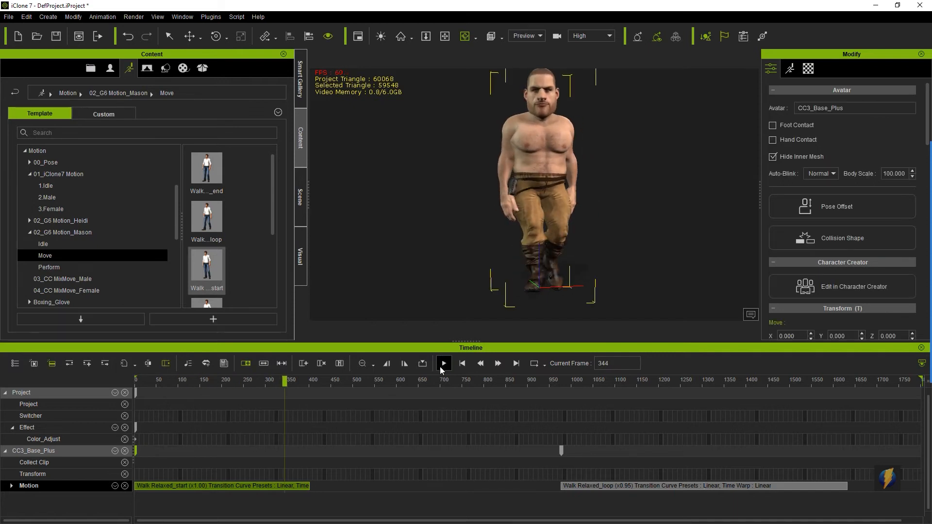
Move the Walk Relaxed_loop clip to begin at about frame 445, and place the playhead at frame 398 near the start clip's end
drag(586, 485, 354, 488)
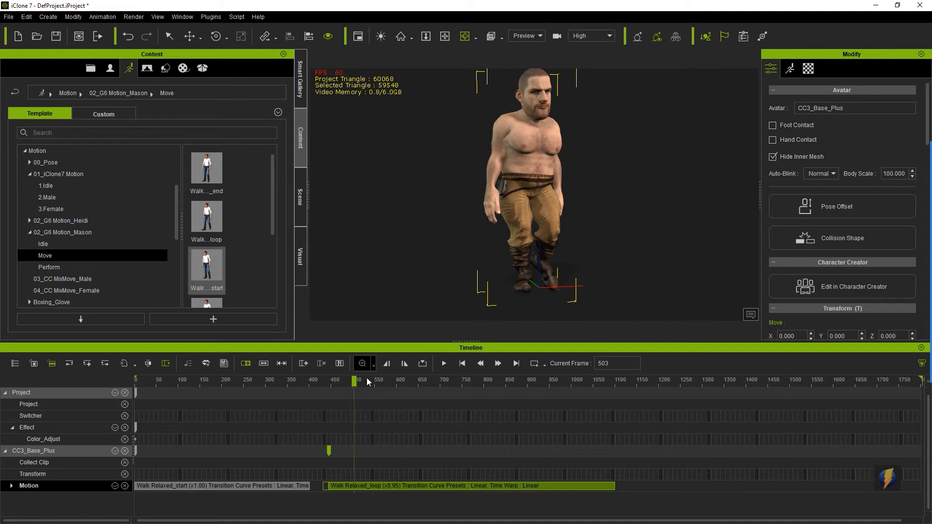
click(371, 366)
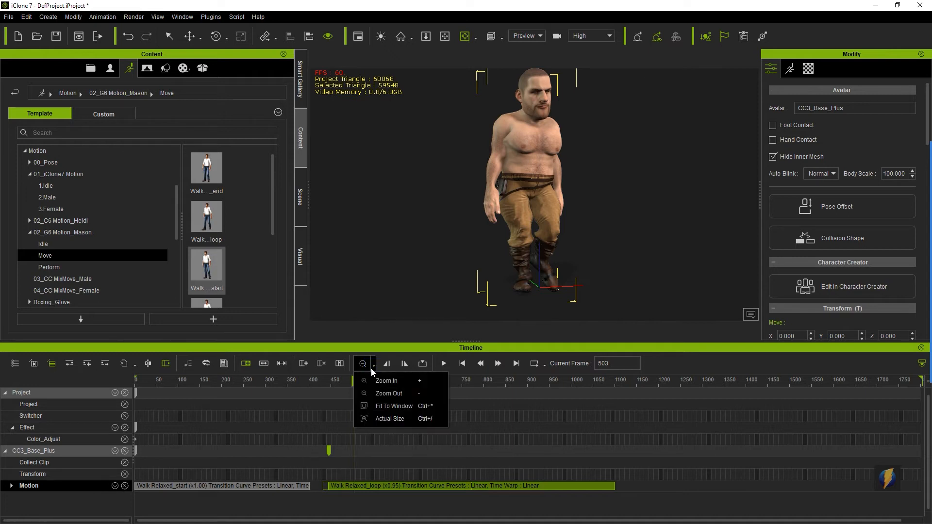
click(375, 387)
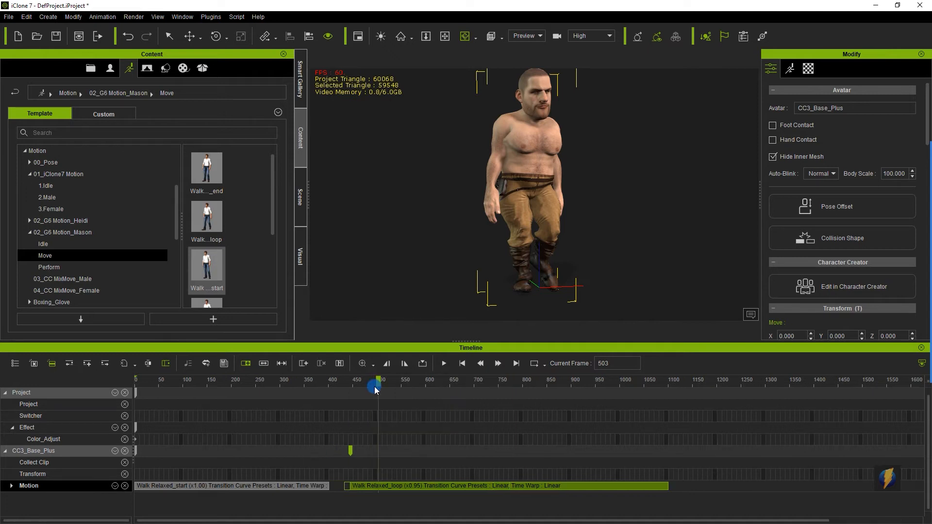
click(363, 364)
click(363, 365)
drag(531, 382, 427, 395)
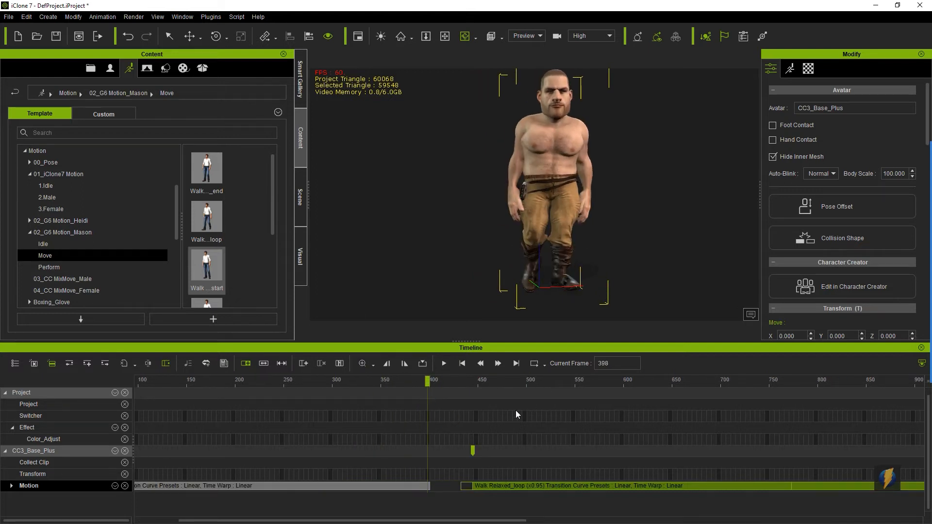
Move the Walk Relaxed_loop clip directly against the end of the Walk Relaxed_start clip, at frame 400
click(910, 292)
mouse_move(581, 408)
mouse_down()
mouse_move(464, 480)
mouse_move(475, 477)
mouse_move(462, 445)
mouse_move(387, 406)
mouse_move(289, 455)
mouse_move(282, 487)
mouse_move(333, 487)
mouse_move(454, 427)
mouse_move(599, 450)
mouse_up()
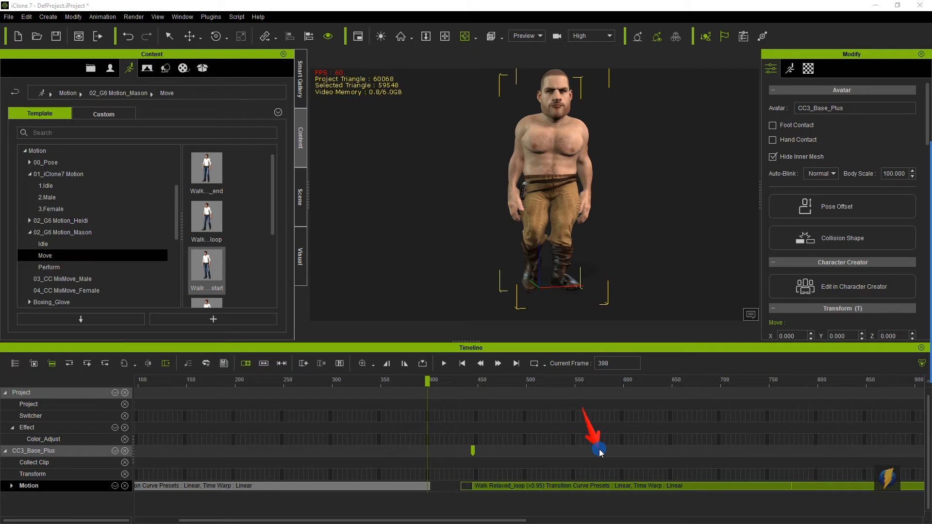
drag(618, 485, 574, 486)
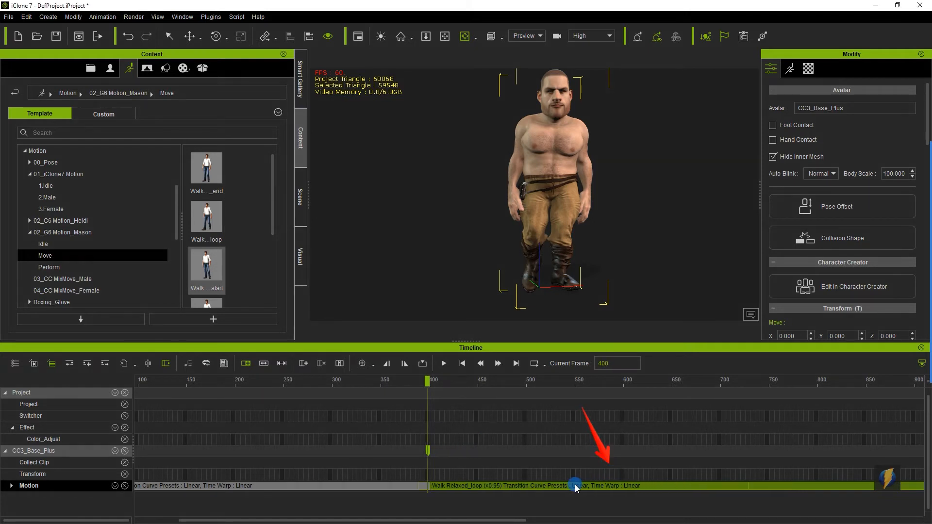
Play the animation from before the join of the Walk Relaxed_start and Walk Relaxed_loop clips, continuing past it, and pause
click(575, 487)
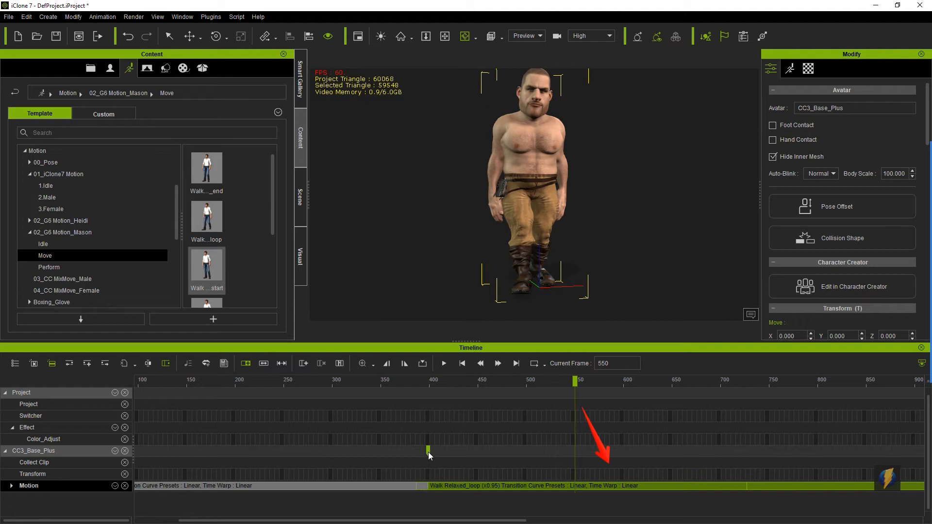
mouse_move(576, 382)
mouse_down()
mouse_move(396, 407)
mouse_move(450, 416)
mouse_move(134, 418)
mouse_up()
click(444, 363)
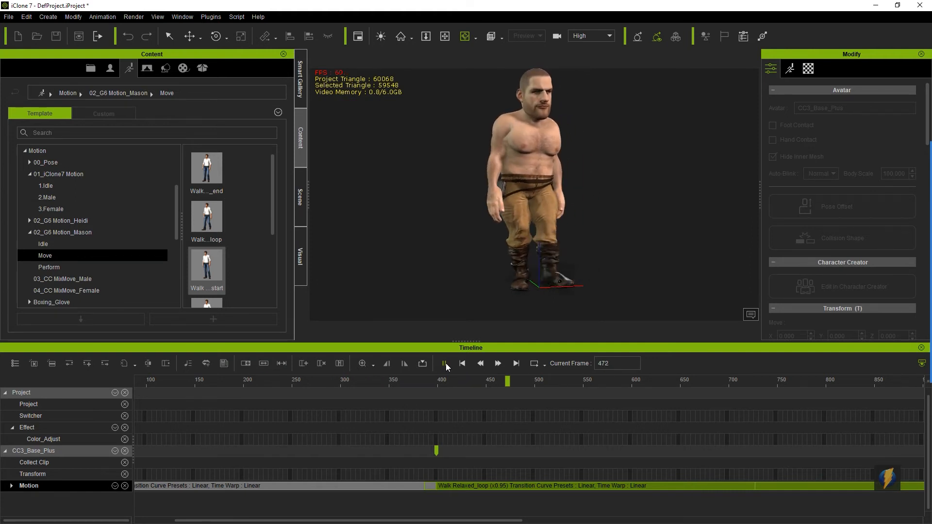
click(450, 366)
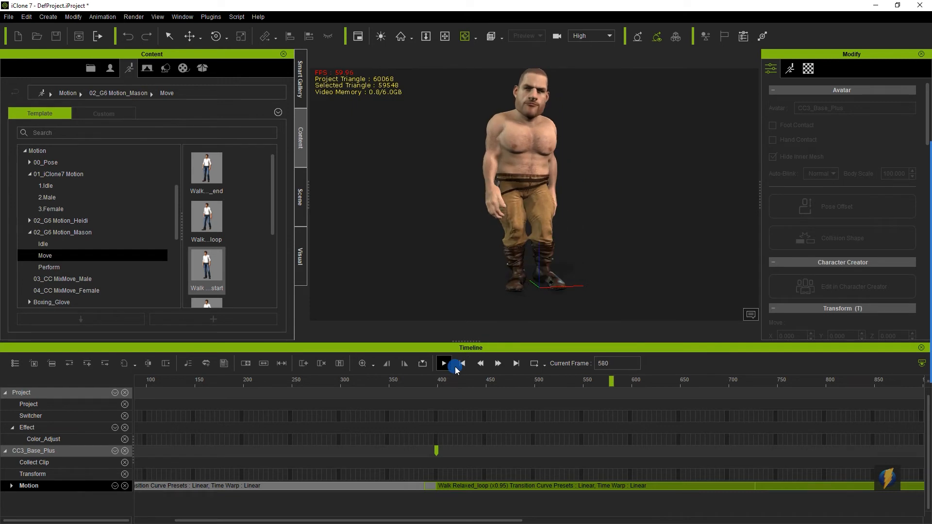
Extend the transition before the Walk Relaxed_loop clip to begin at about frame 366, and play across it from frame 292
mouse_move(488, 486)
mouse_down()
mouse_move(500, 487)
mouse_move(492, 487)
mouse_up()
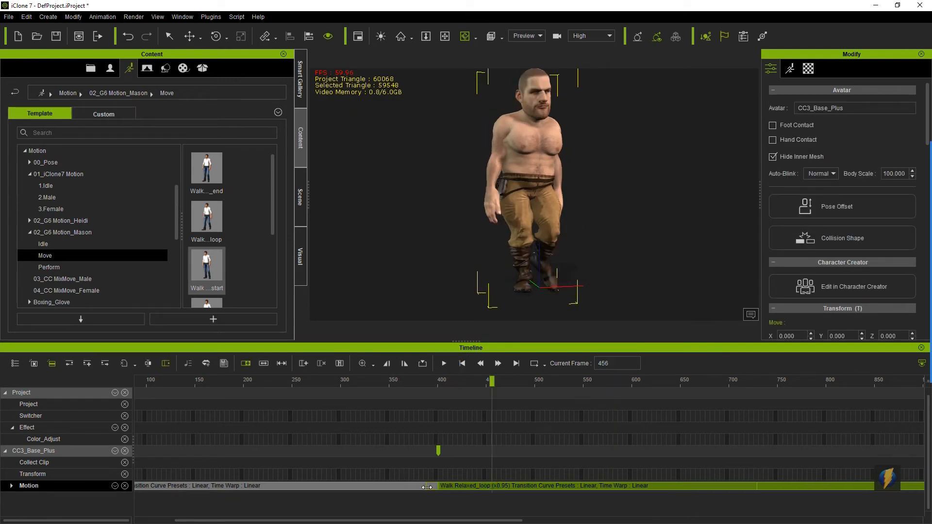
click(913, 292)
mouse_move(651, 296)
mouse_down()
mouse_move(511, 424)
mouse_move(411, 488)
mouse_up()
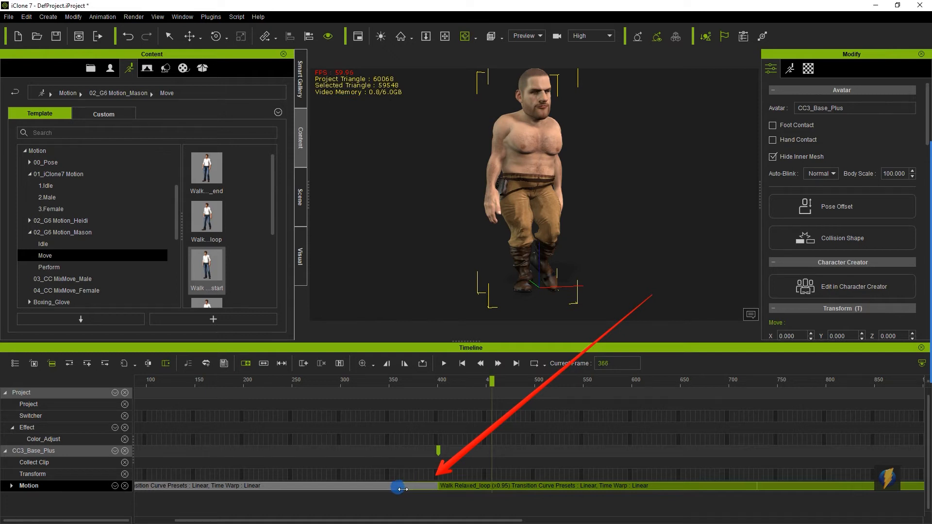
drag(403, 489, 403, 488)
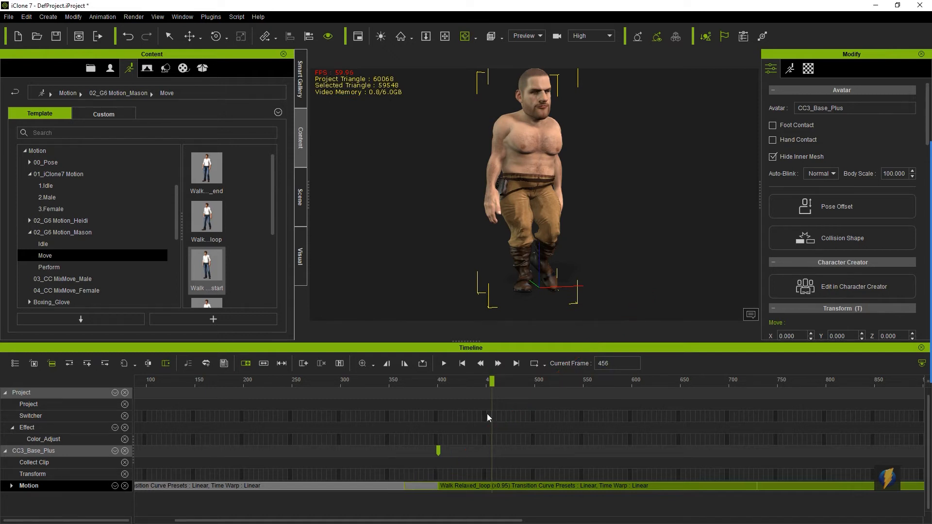
drag(492, 381, 334, 420)
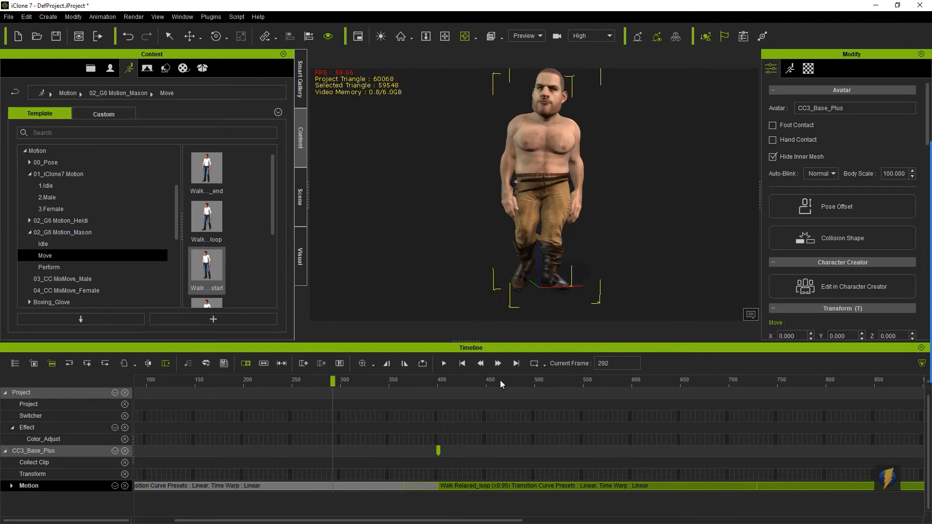
click(447, 365)
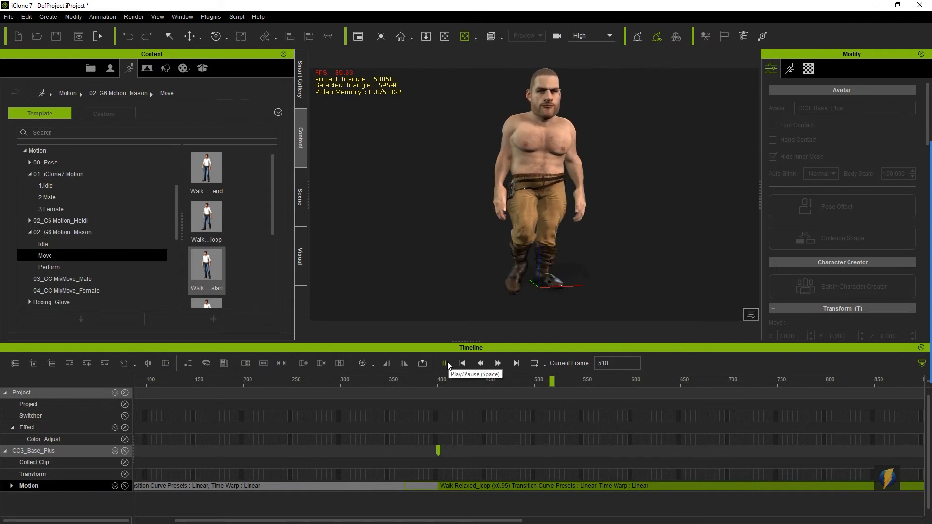
click(448, 363)
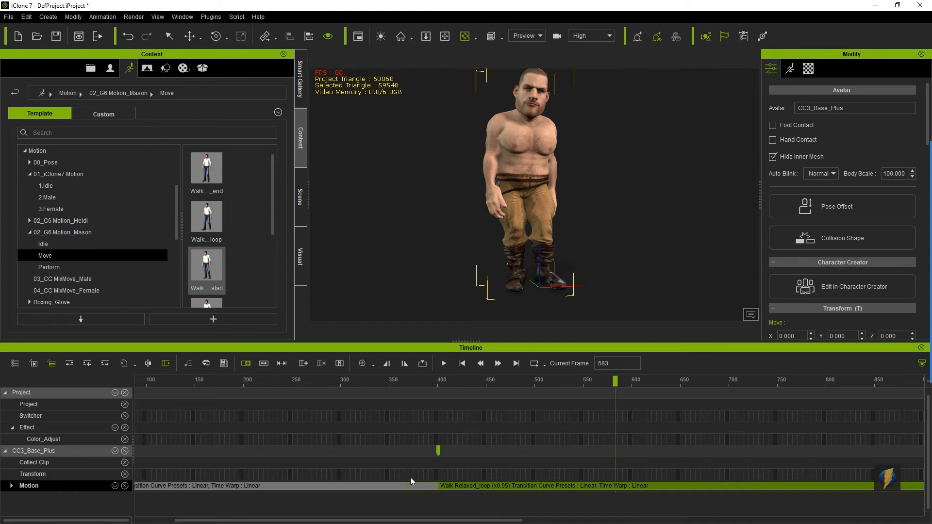
Extend the Walk Relaxed_loop clip's transition back to about frame 357, and play across the blend from frame 335
drag(406, 486, 396, 485)
click(374, 382)
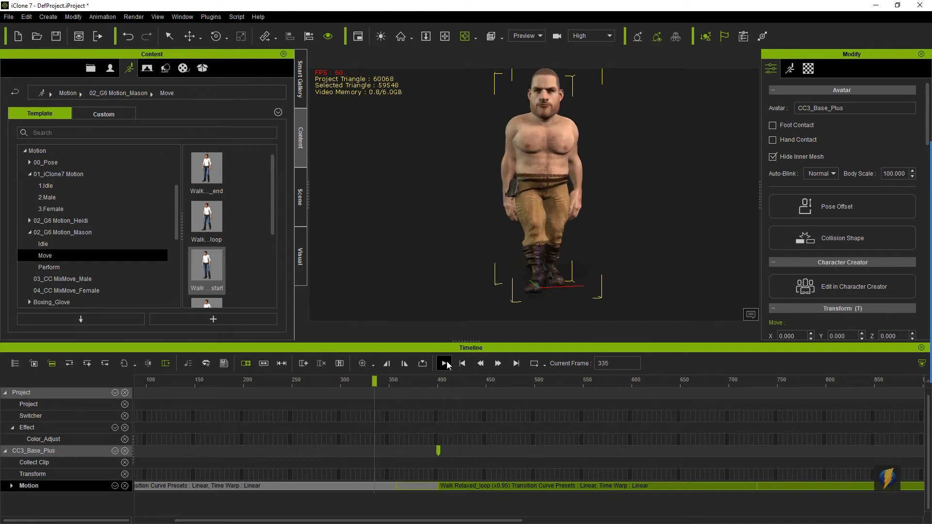
click(445, 363)
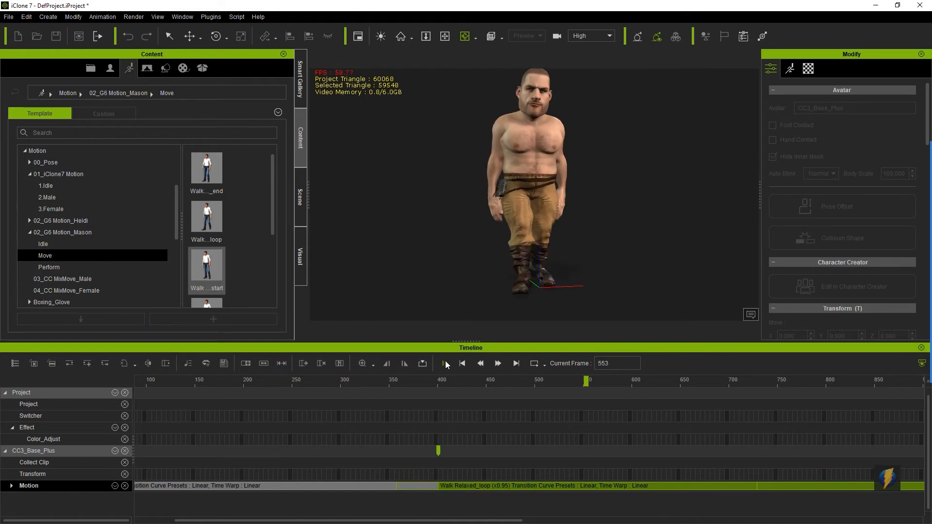
click(445, 363)
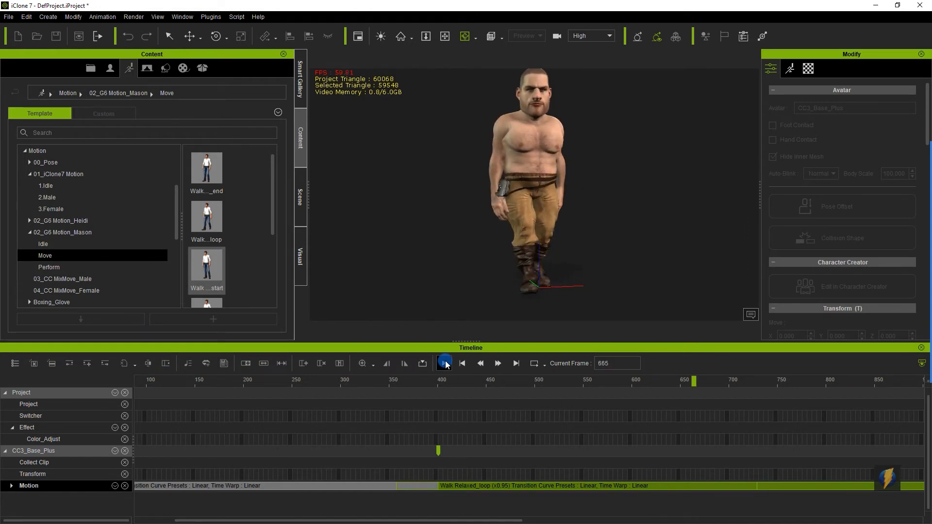
Add the Walk Relaxed_end motion to the character at frame 1096, after the Walk Relaxed_loop clip
click(374, 365)
click(383, 392)
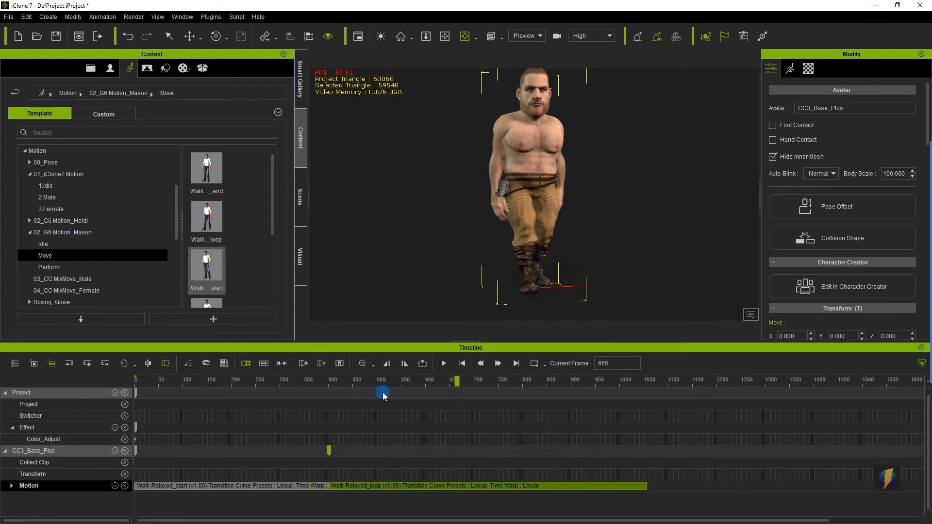
click(361, 364)
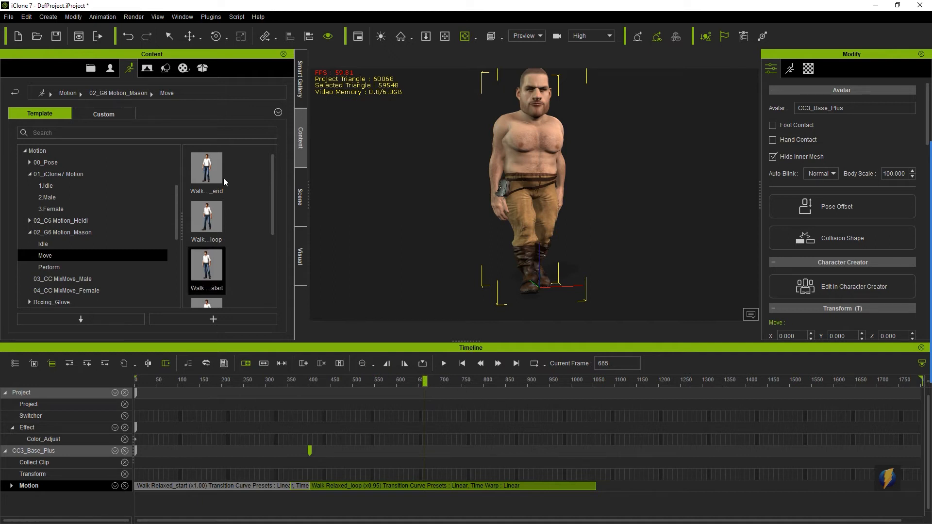
mouse_move(207, 174)
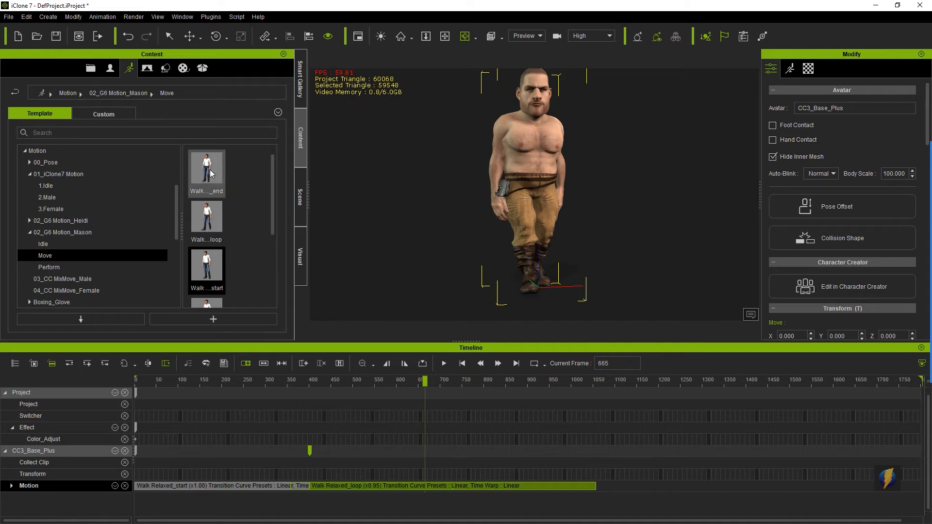
drag(425, 383, 612, 406)
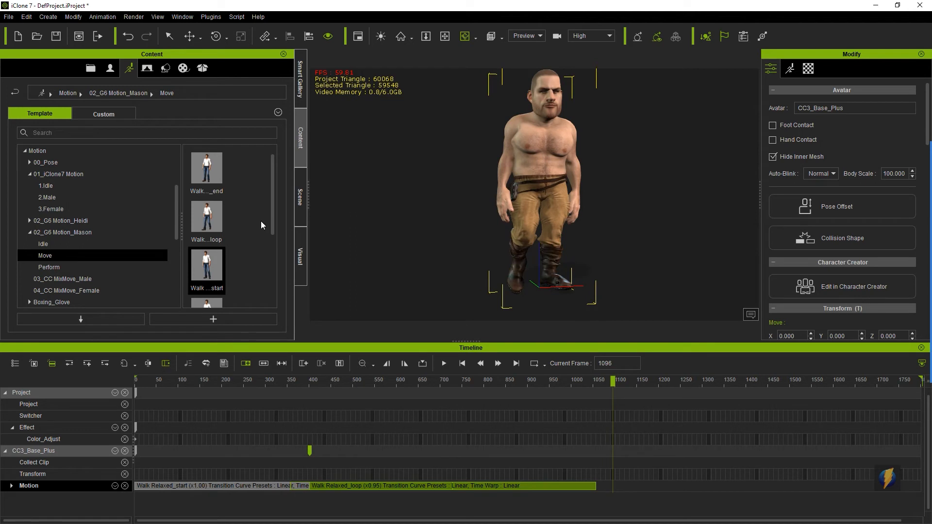
drag(208, 172, 535, 161)
Scrub through the Walk Relaxed_end clip and move it directly against the end of the Walk Relaxed_loop clip
drag(623, 381, 685, 438)
click(655, 487)
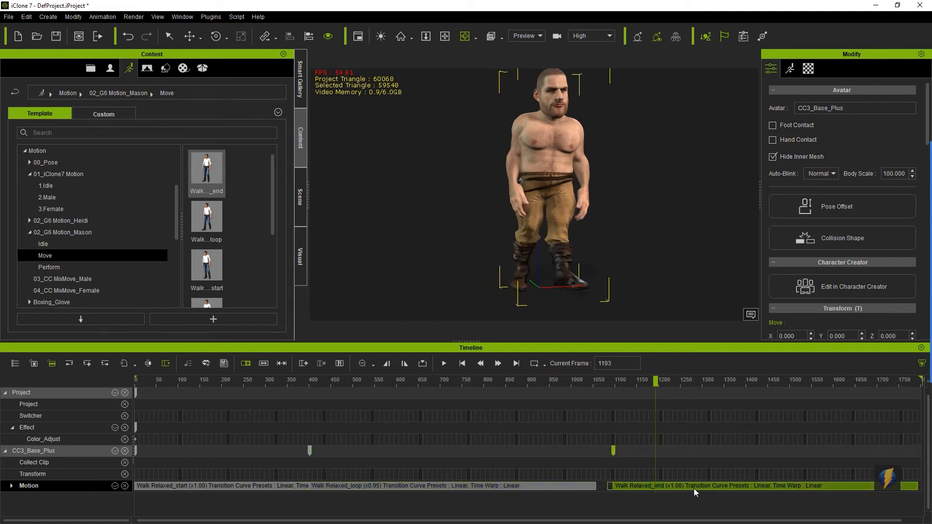
drag(689, 485, 673, 485)
click(673, 485)
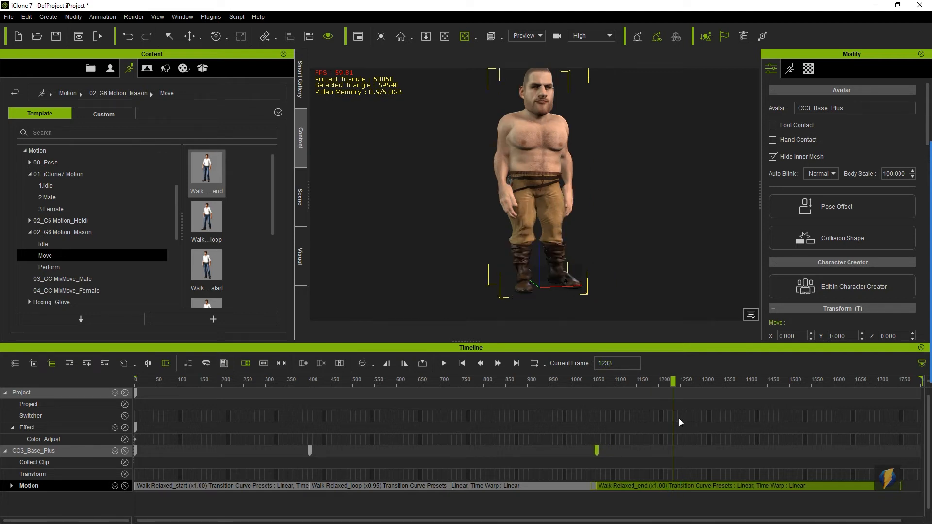
Examine the join of the Walk Relaxed_loop and Walk Relaxed_end clips up close, playing across it from frame 978
drag(678, 385, 599, 384)
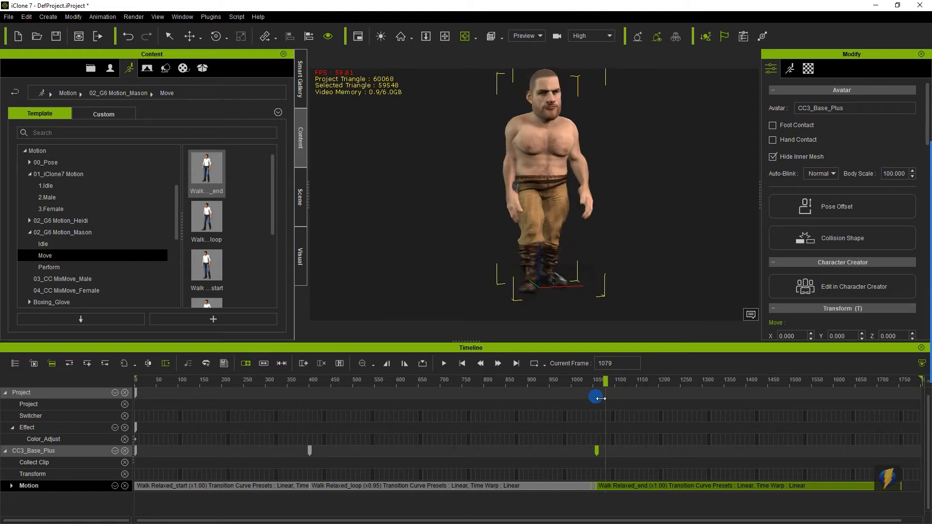
click(373, 364)
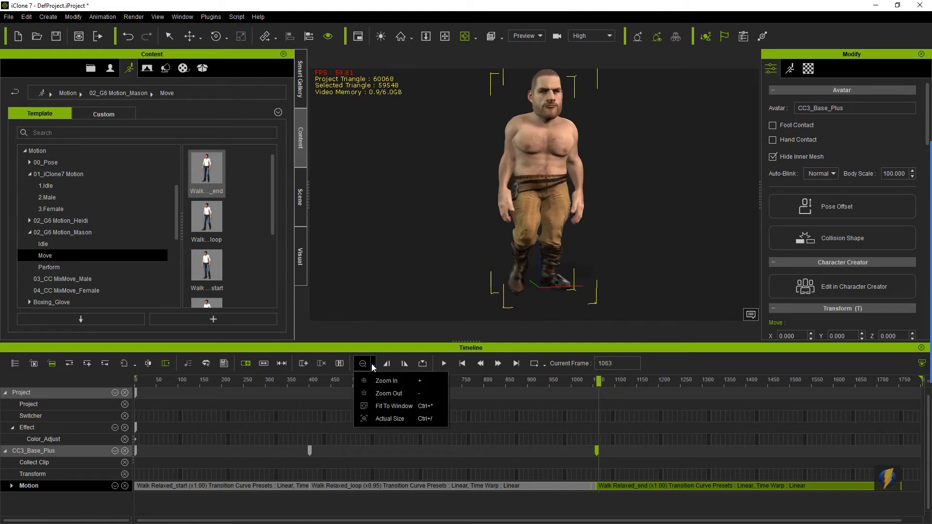
click(381, 382)
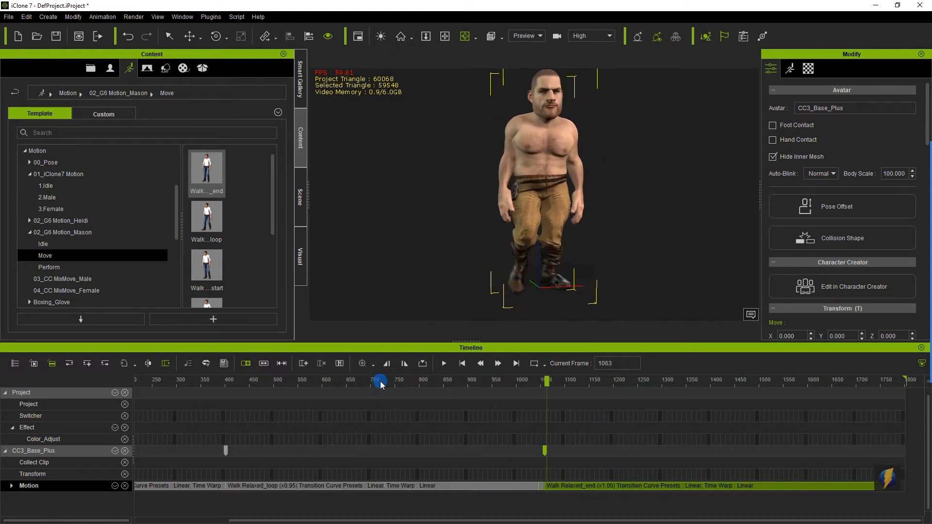
click(363, 365)
click(363, 365)
click(363, 365)
drag(537, 382, 513, 387)
drag(556, 486, 555, 485)
drag(553, 386, 407, 397)
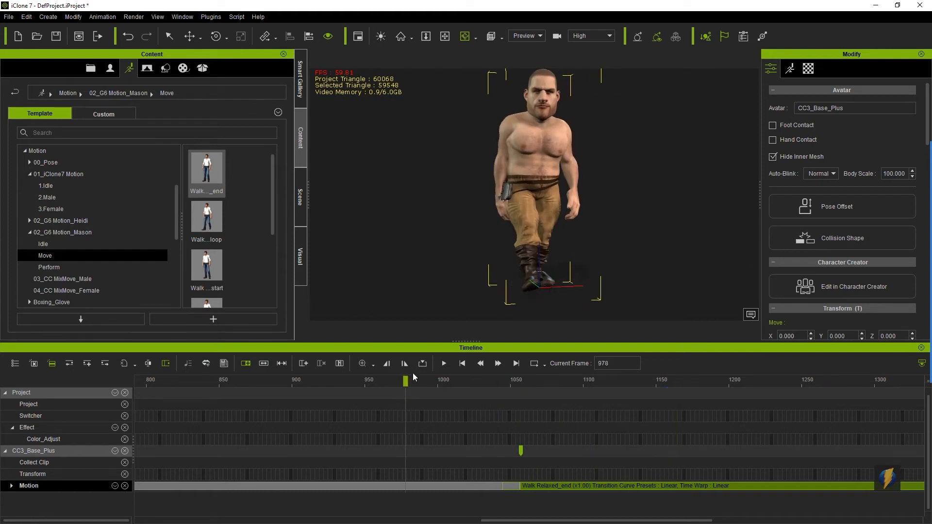
click(443, 364)
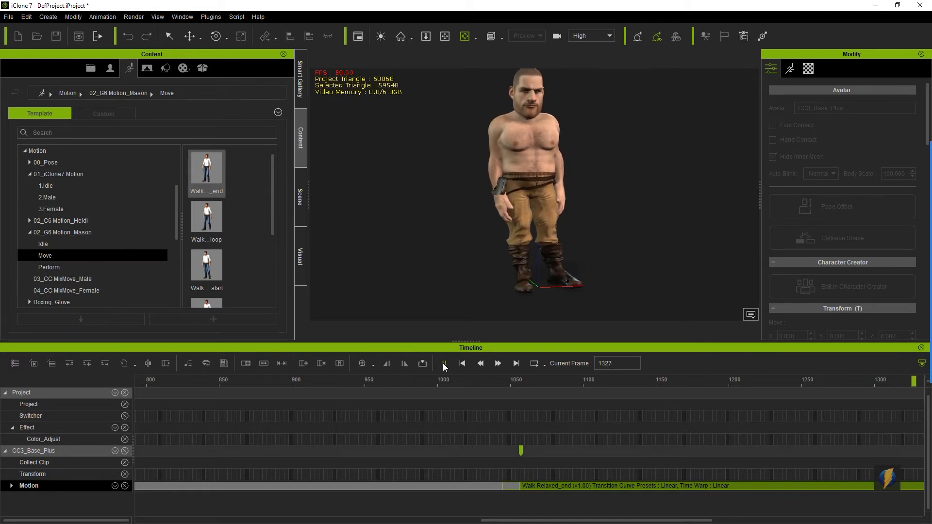
click(443, 363)
Play the whole walk sequence from frame 1 with all three clips in view, and return the playhead to frame 1
click(463, 364)
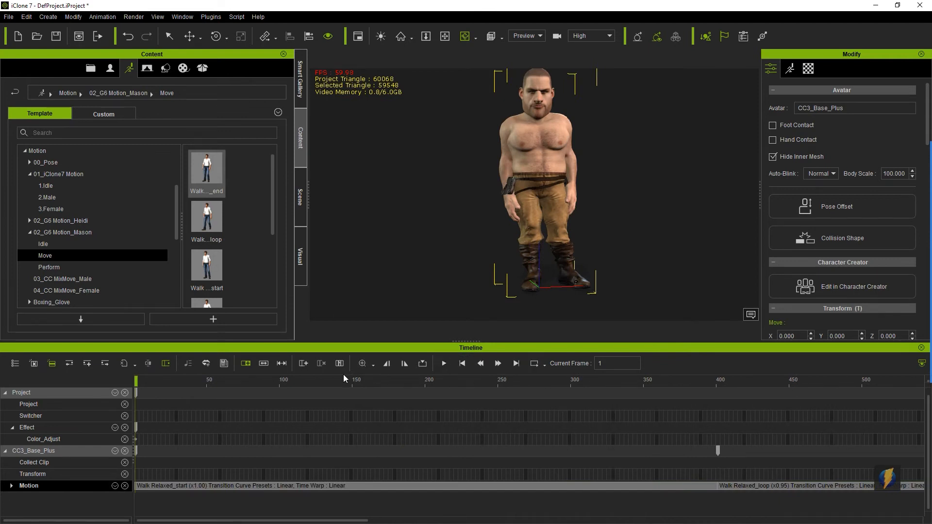
click(372, 365)
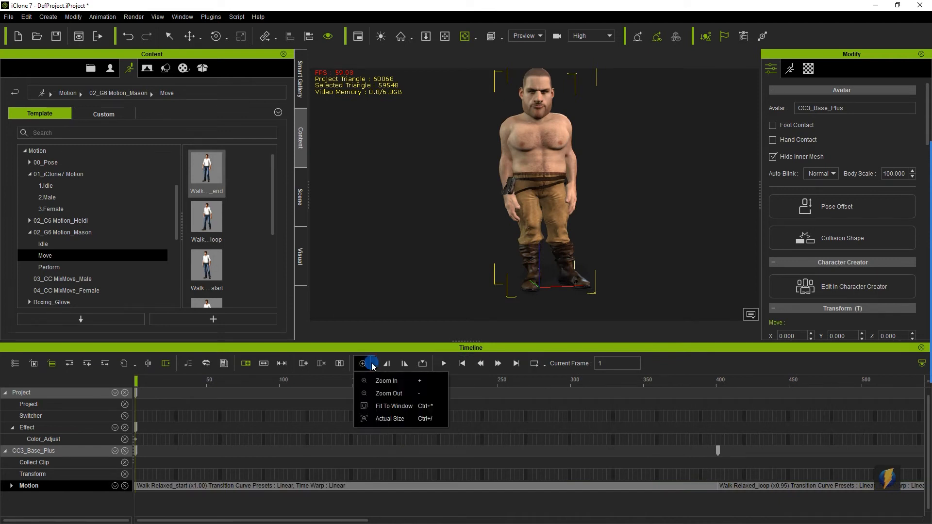
click(394, 407)
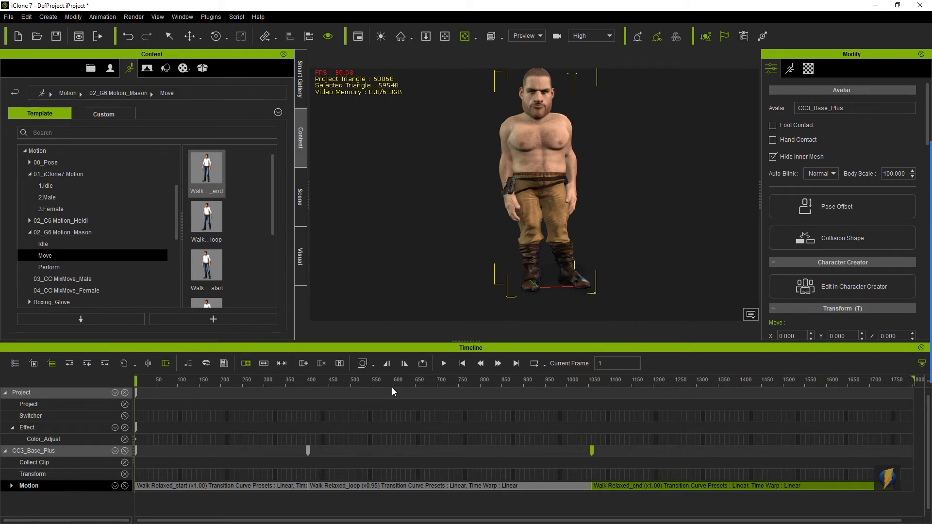
click(443, 364)
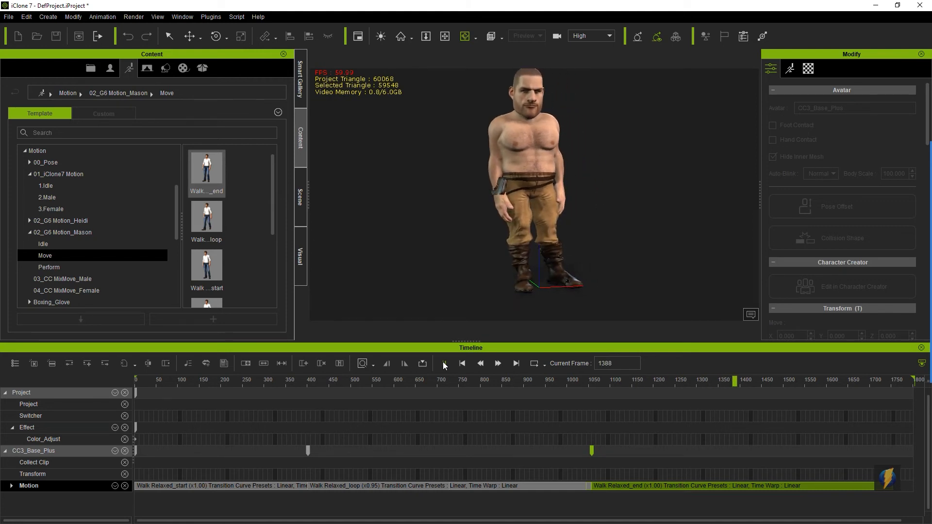
click(443, 363)
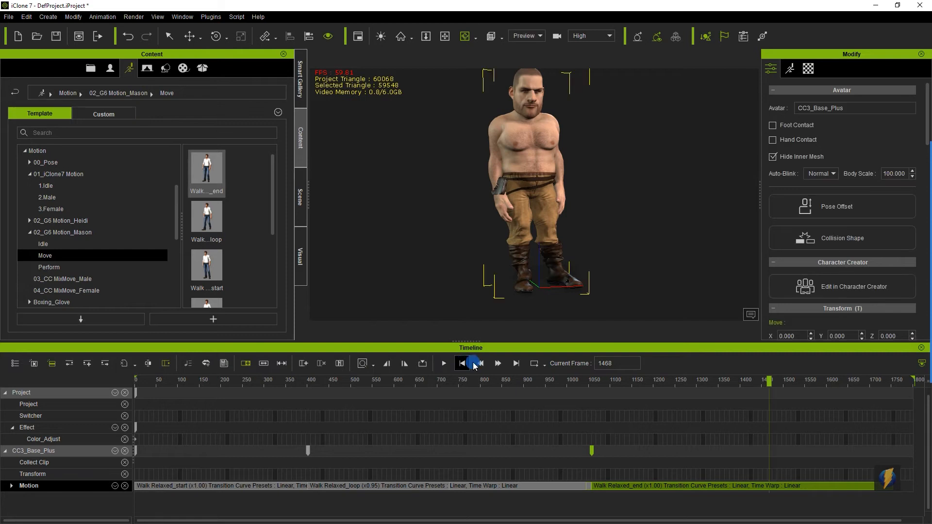
click(462, 364)
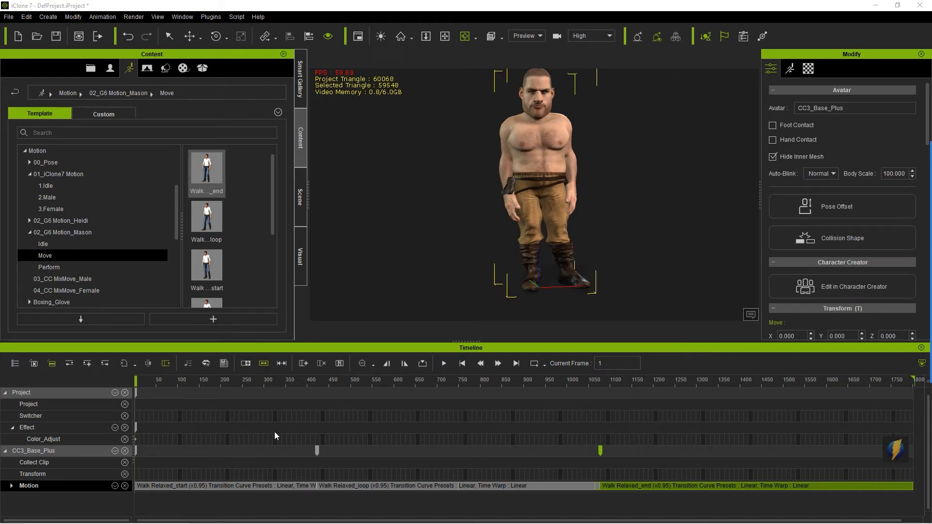
Select the start, loop and end walk clips one after another and scrub through each one's motion
click(220, 485)
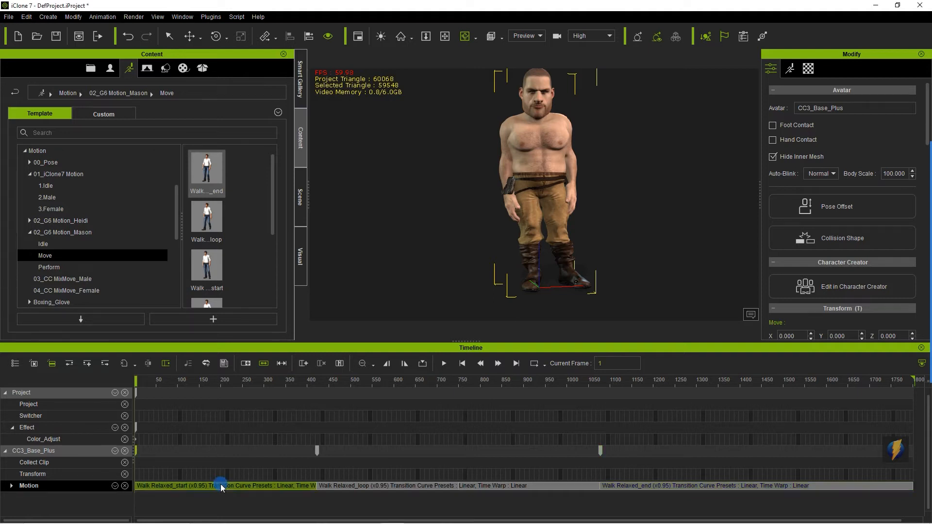
drag(221, 383, 340, 394)
click(430, 487)
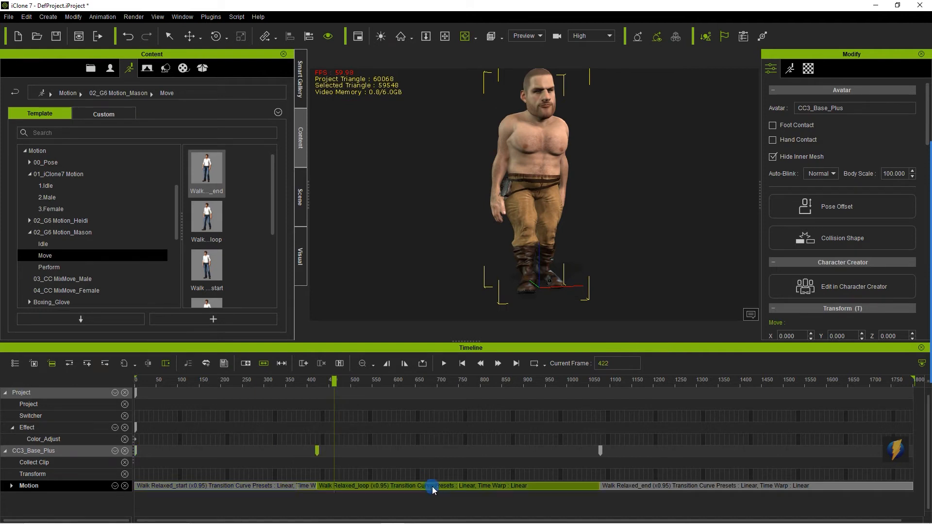
drag(428, 382, 590, 392)
click(655, 487)
drag(660, 383, 863, 391)
Break the Walk Relaxed_end clip in two at frame 1364, where the character has come to a stop
drag(735, 386, 652, 412)
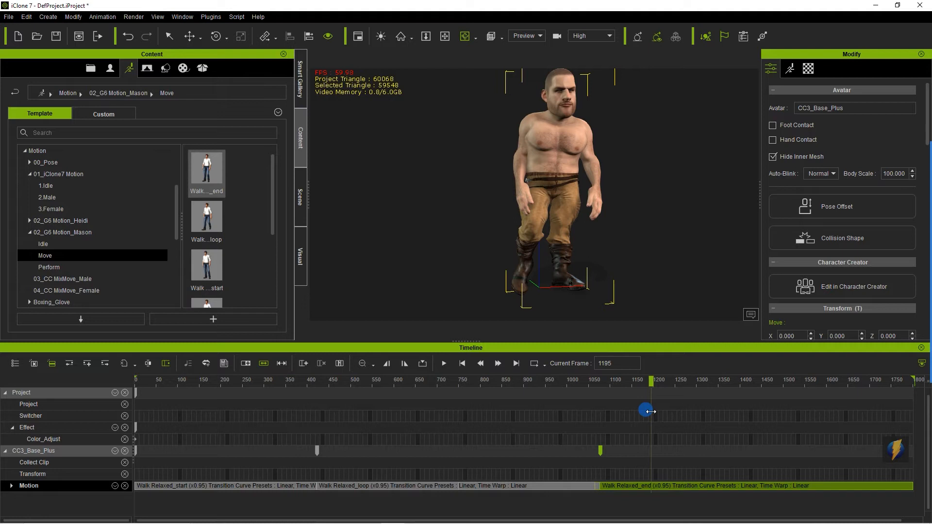
drag(651, 411, 725, 413)
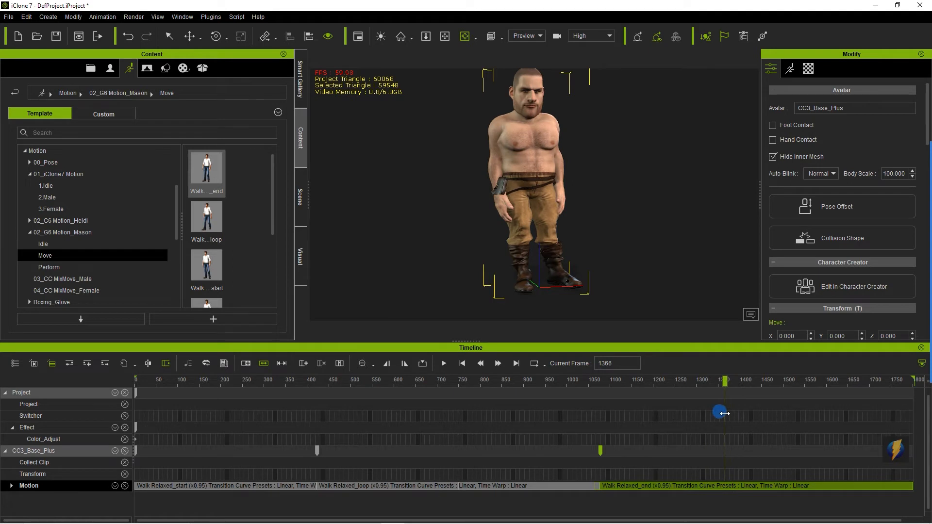
right_click(725, 485)
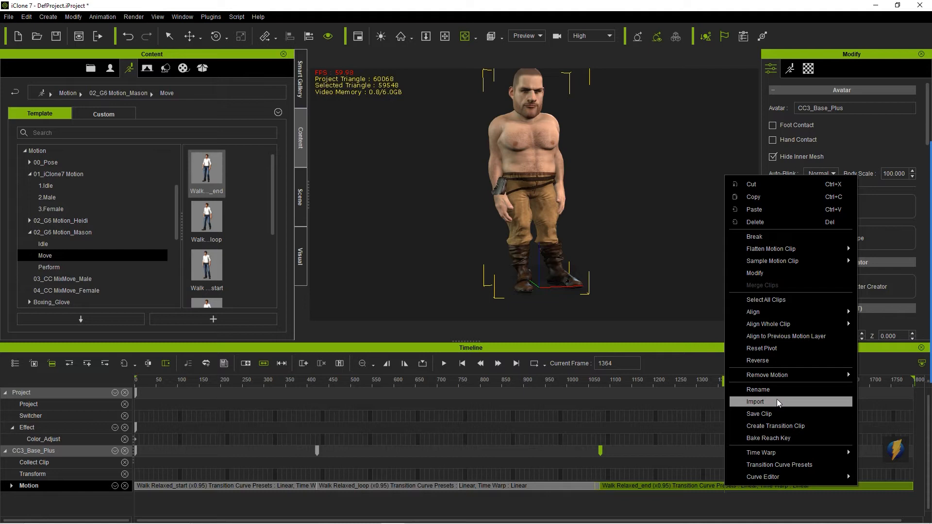
click(765, 237)
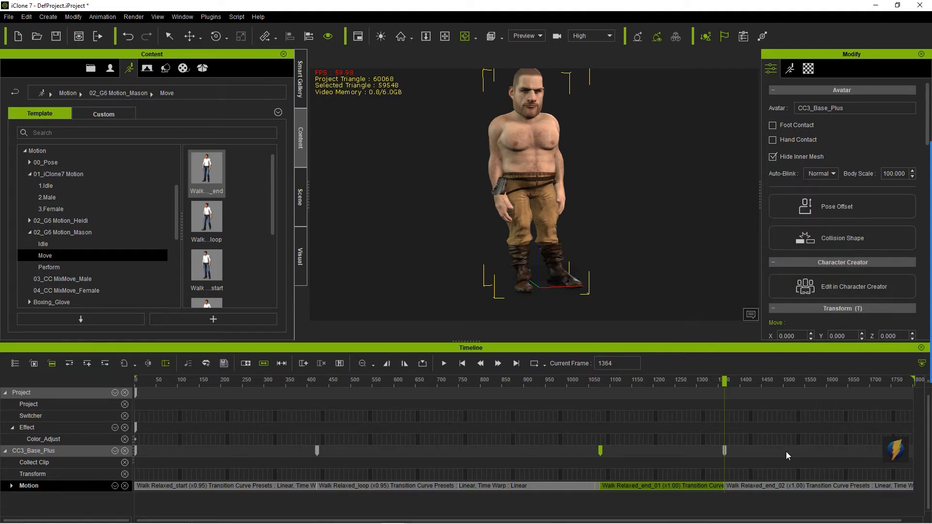
Delete the Walk Relaxed_end_02 clip after the break and return the playhead to frame 1
click(775, 482)
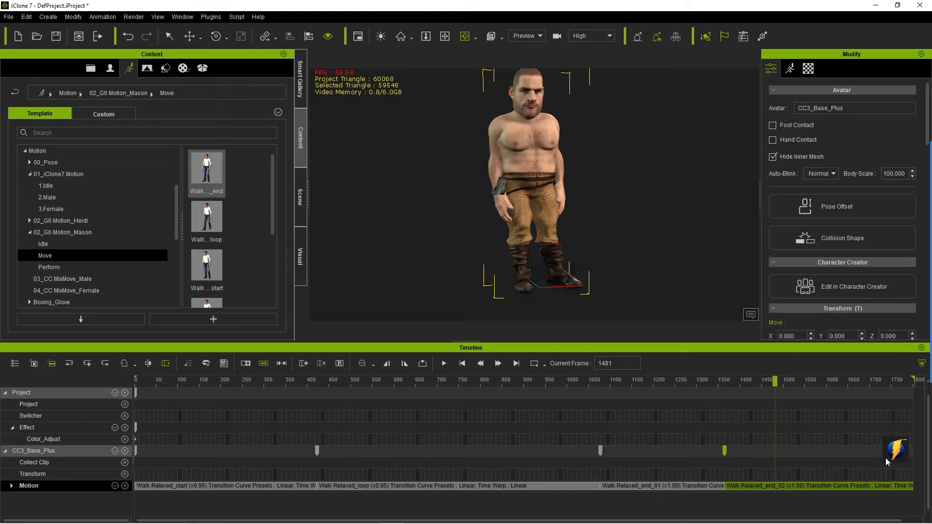
key(Delete)
drag(773, 383, 125, 392)
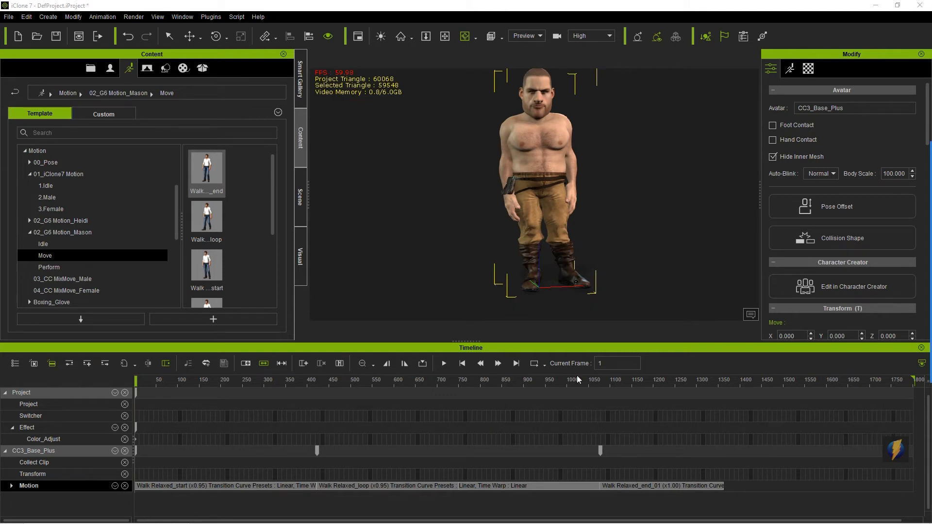
Select the Walk Relaxed_start, Walk Relaxed_loop and Walk Relaxed_end_01 clips together and merge them into a single motion clip
drag(264, 481, 362, 485)
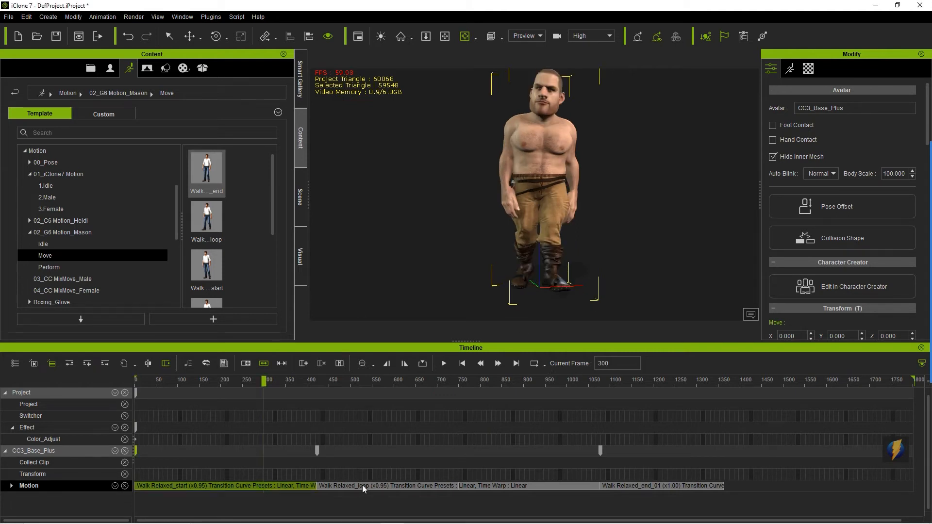
click(362, 484)
click(628, 486)
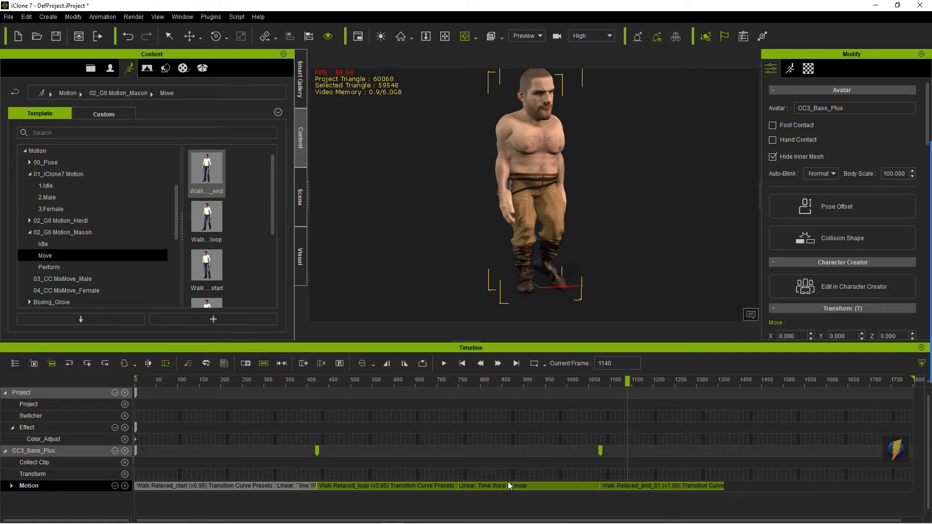
click(264, 486)
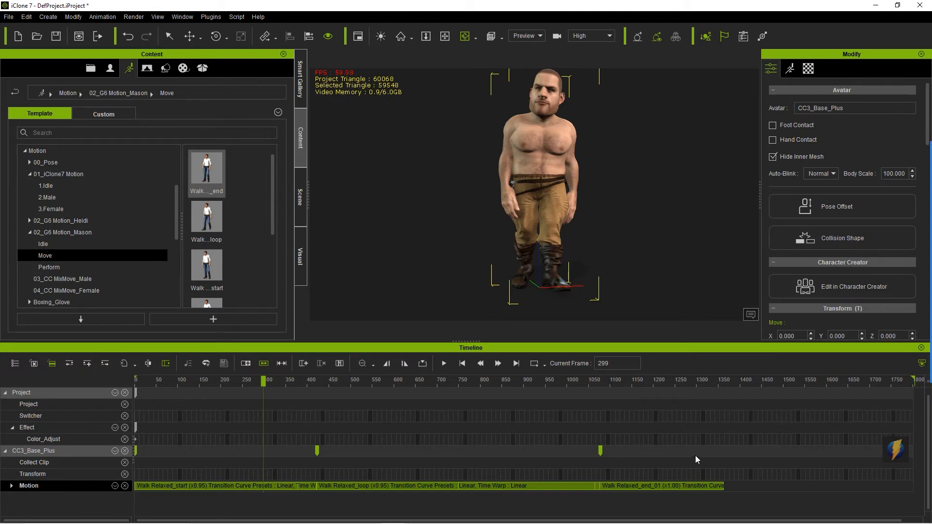
right_click(559, 484)
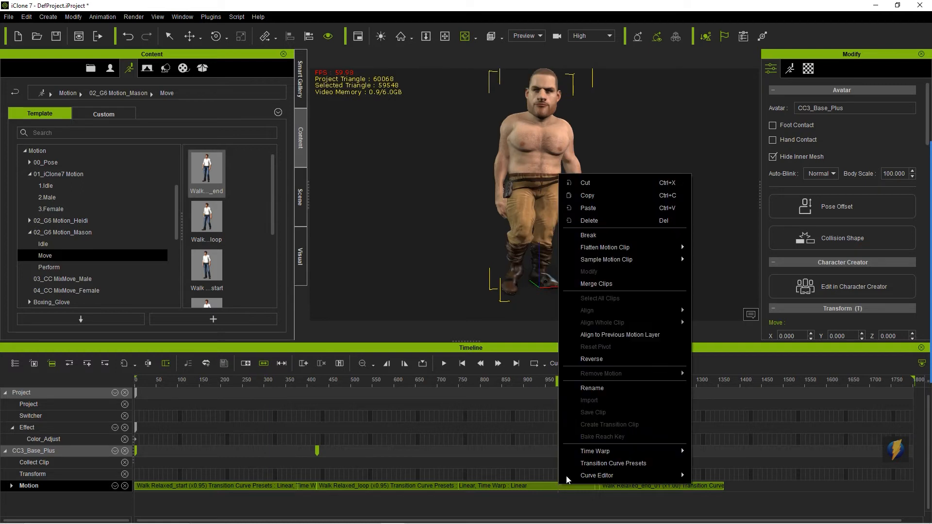
click(643, 284)
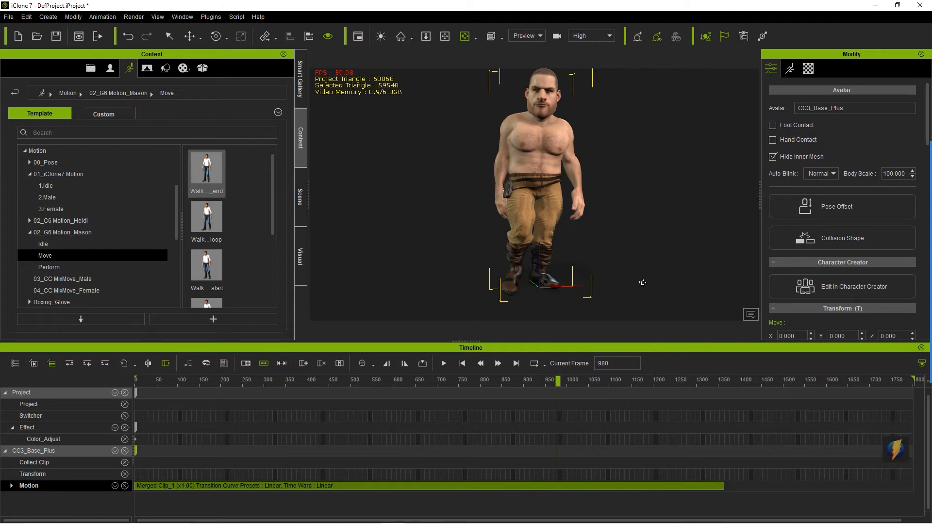
Play the merged walk clip from frame 1 to review its motion, and return the playhead to frame 1
drag(558, 382, 103, 377)
click(444, 363)
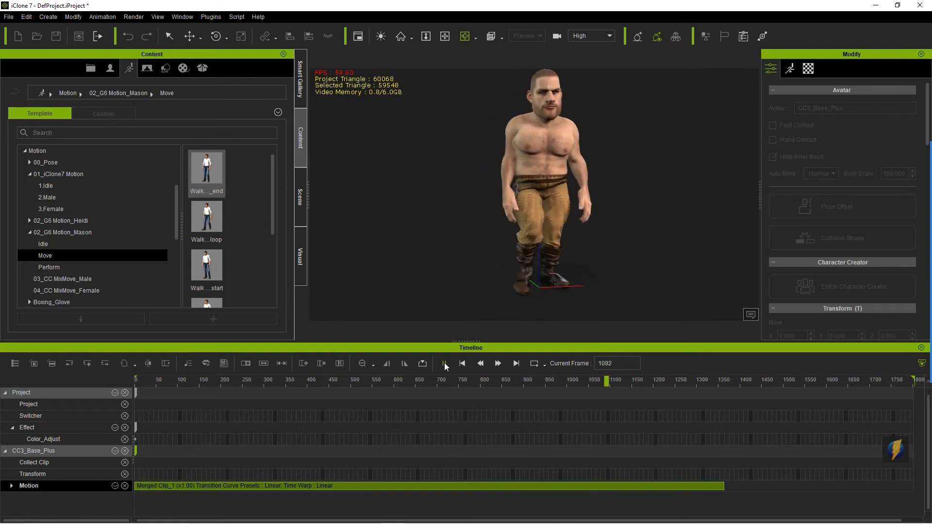
click(444, 363)
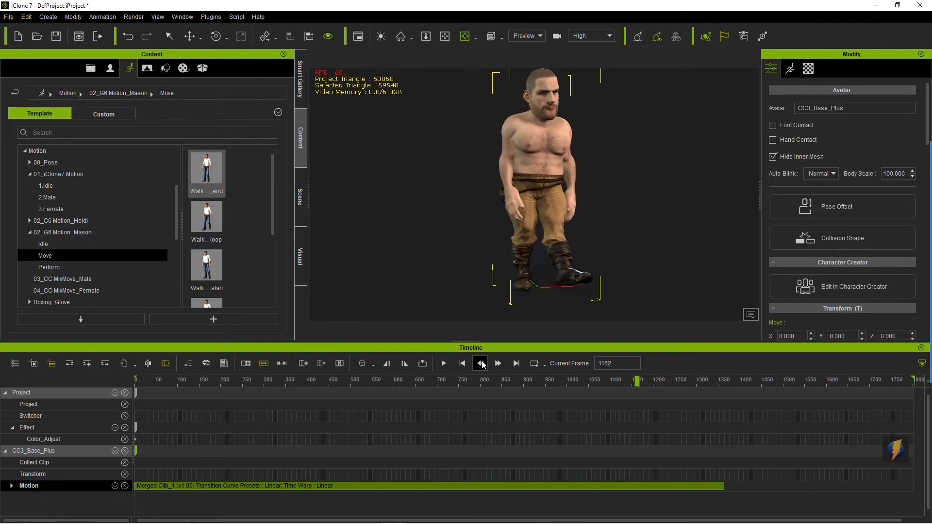
drag(638, 382, 125, 381)
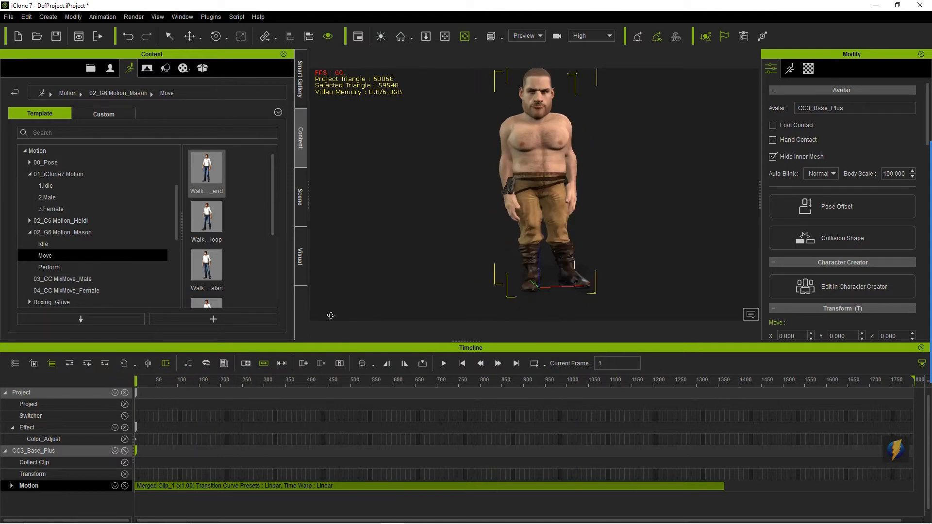
Bring up the available clip commands for the merged walk clip on the Motion track
right_click(430, 486)
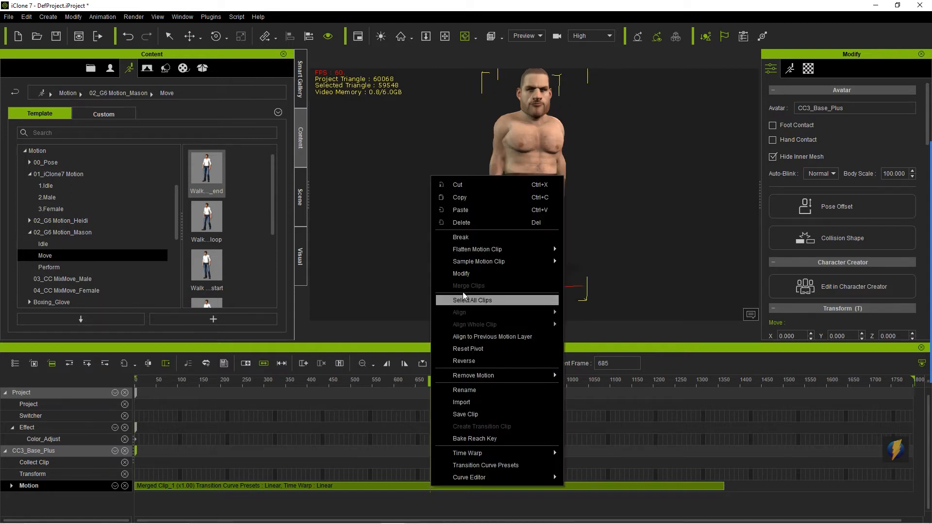
Open the Motion Modifier for the merged motion clip and start its live preview from the first frame
click(515, 274)
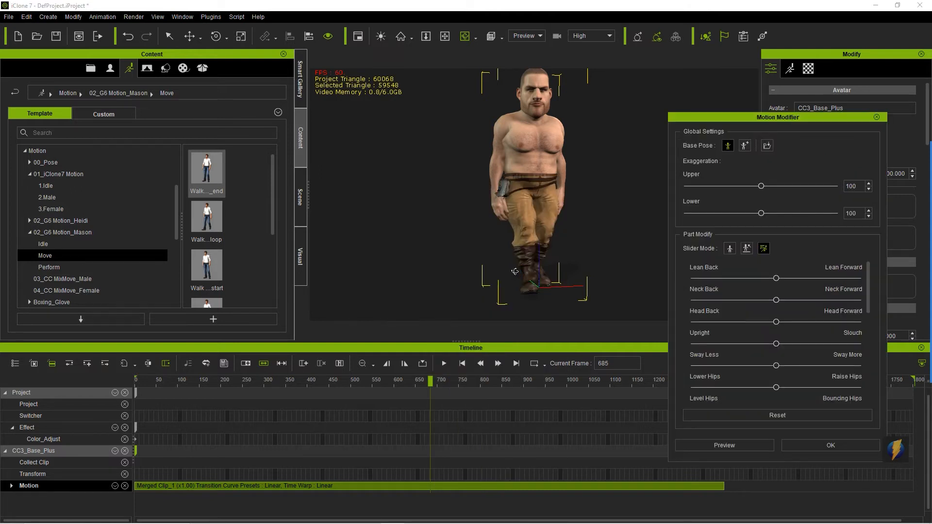
drag(805, 118, 770, 67)
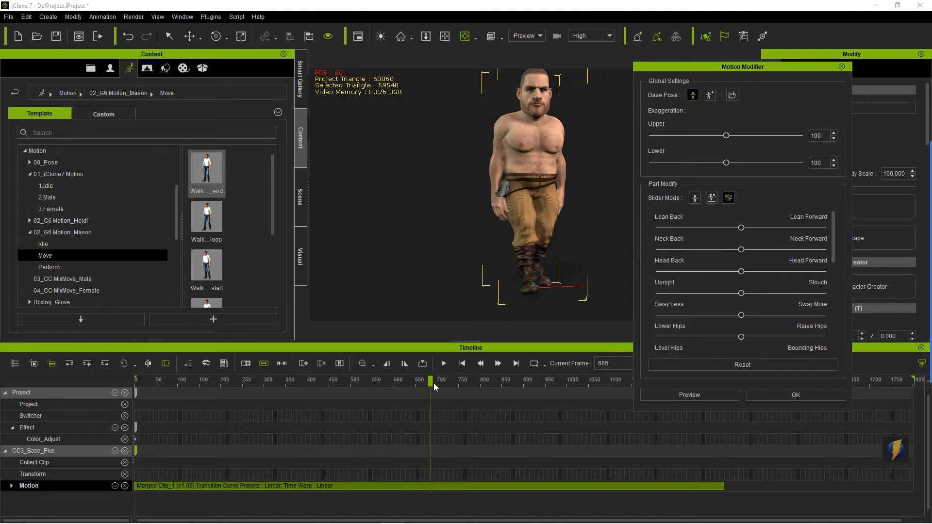
drag(431, 382, 127, 382)
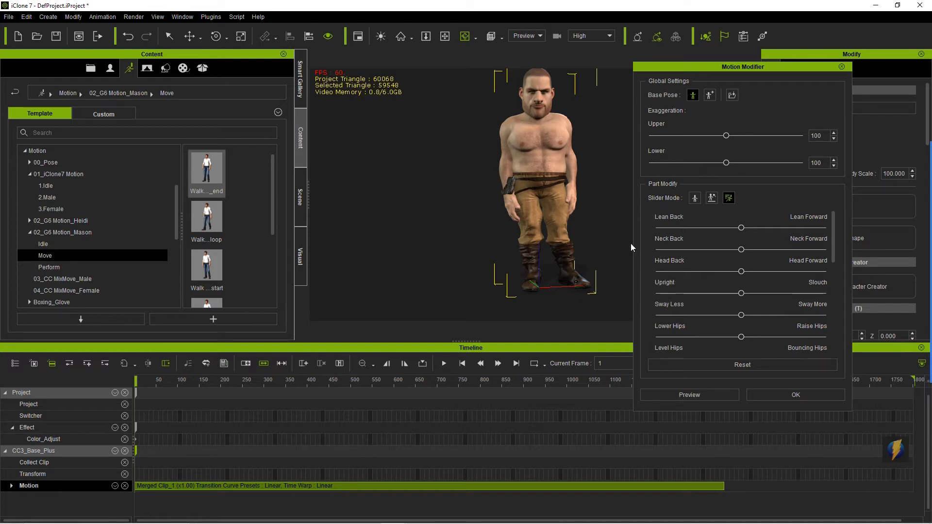
click(679, 394)
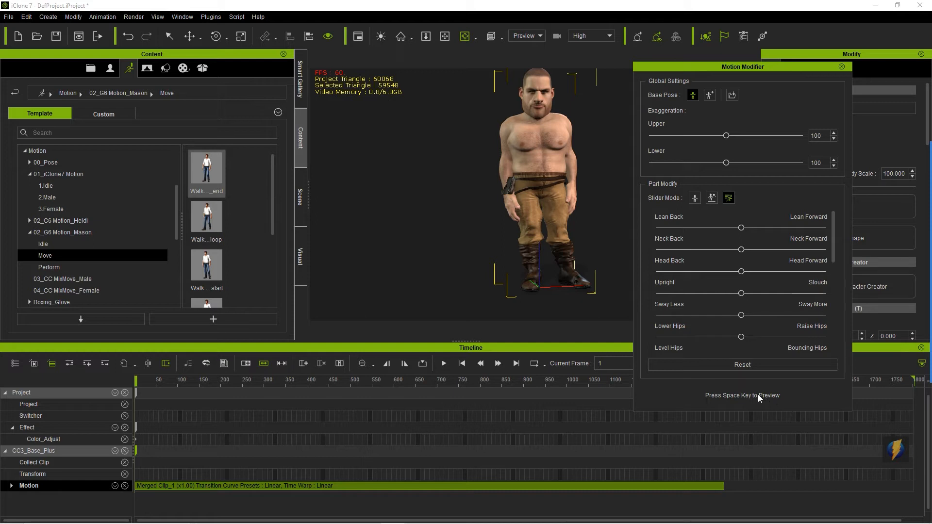
key(space)
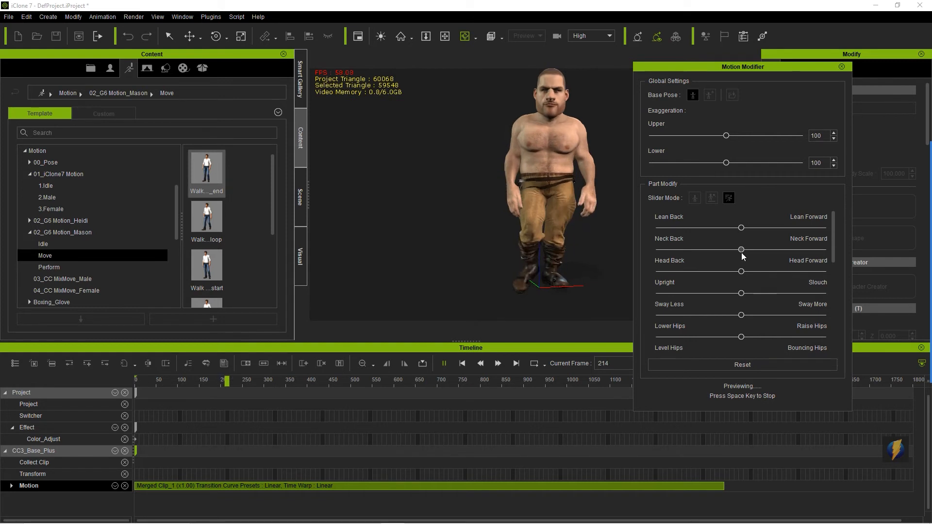
Try different neck and head tilts on the character during the motion preview
drag(742, 249, 567, 251)
drag(680, 262, 745, 279)
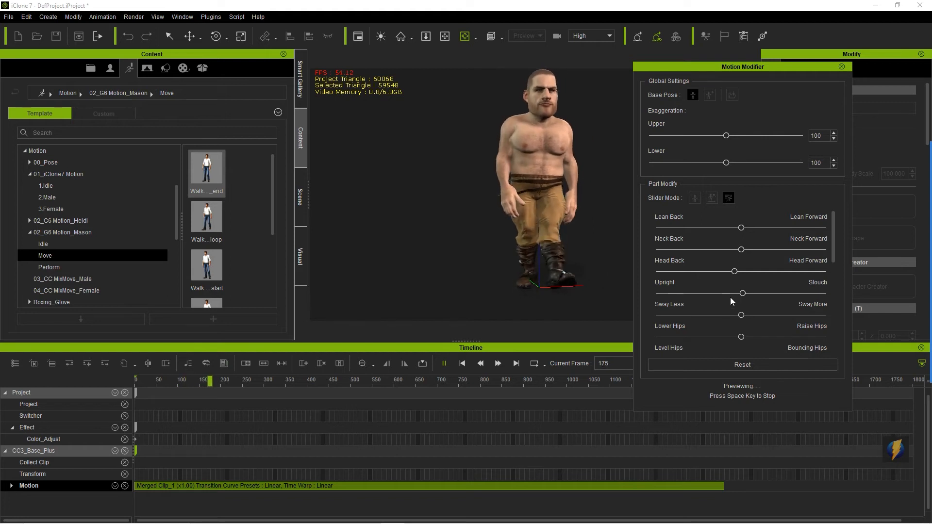
Test the stance from its narrowest to its widest setting, then leave it slightly wider than neutral
drag(833, 251, 845, 345)
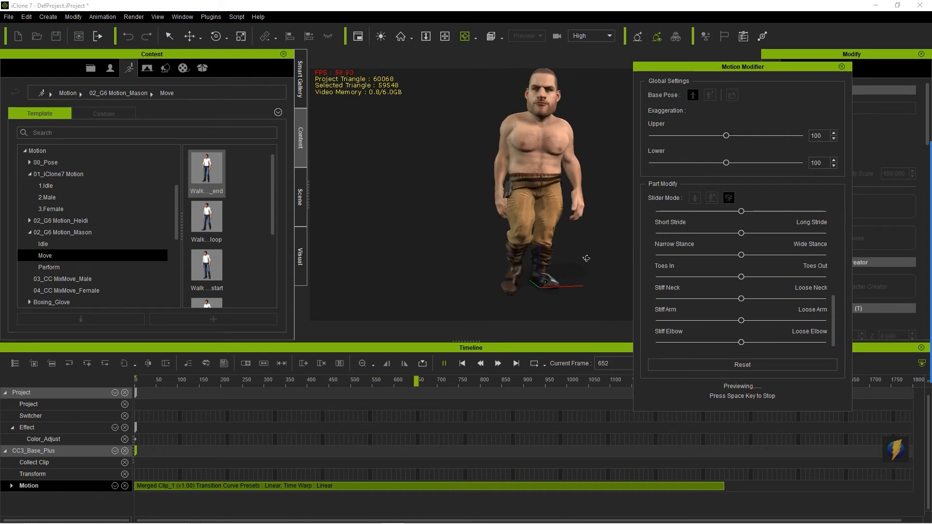
drag(742, 258, 633, 255)
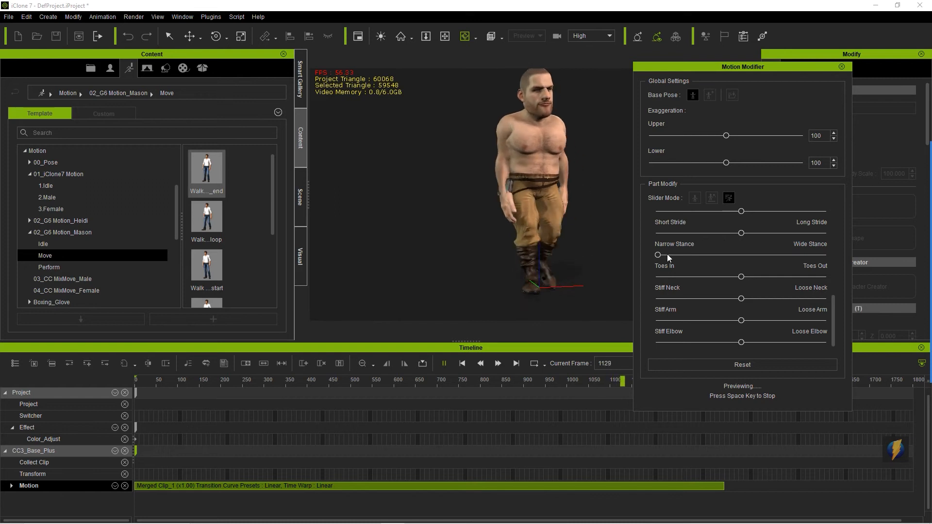
drag(659, 255, 903, 277)
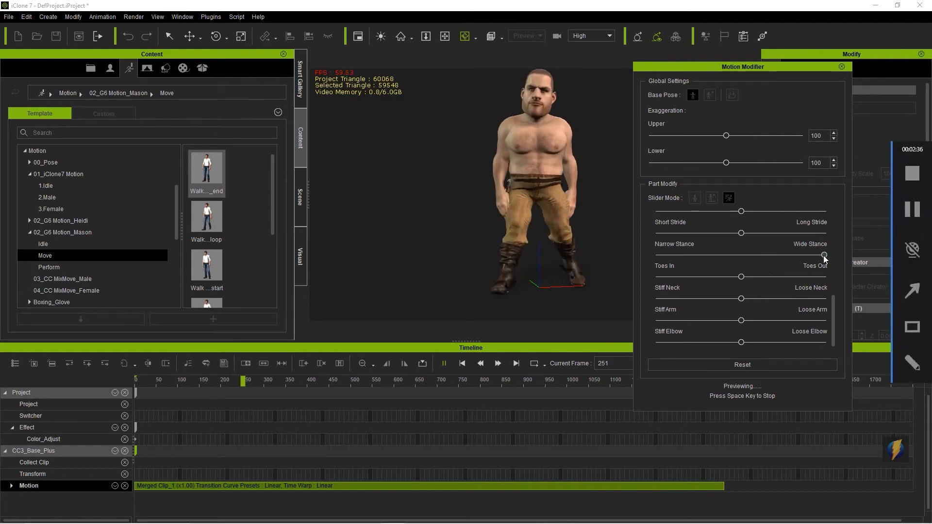
drag(824, 256, 766, 258)
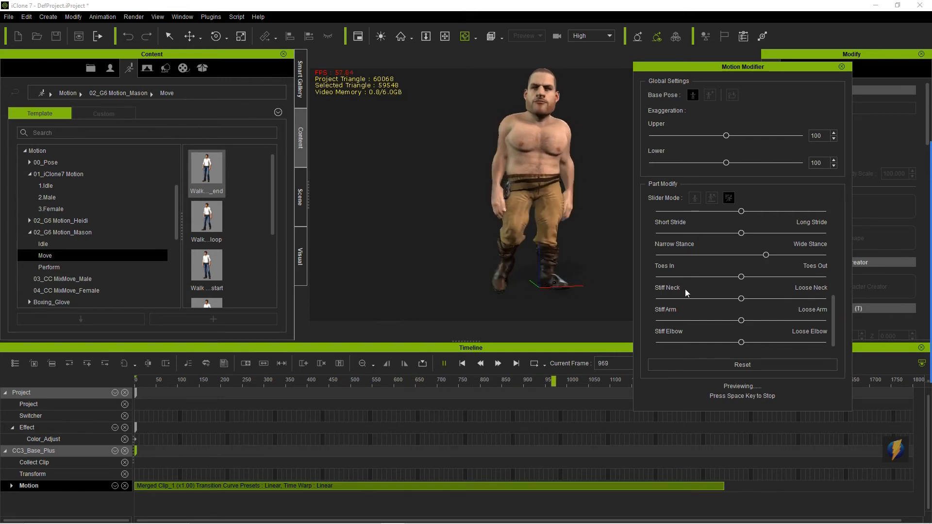
Raise the character's elbows and shoulders slightly above neutral in the part modification settings
click(832, 298)
drag(832, 299, 827, 253)
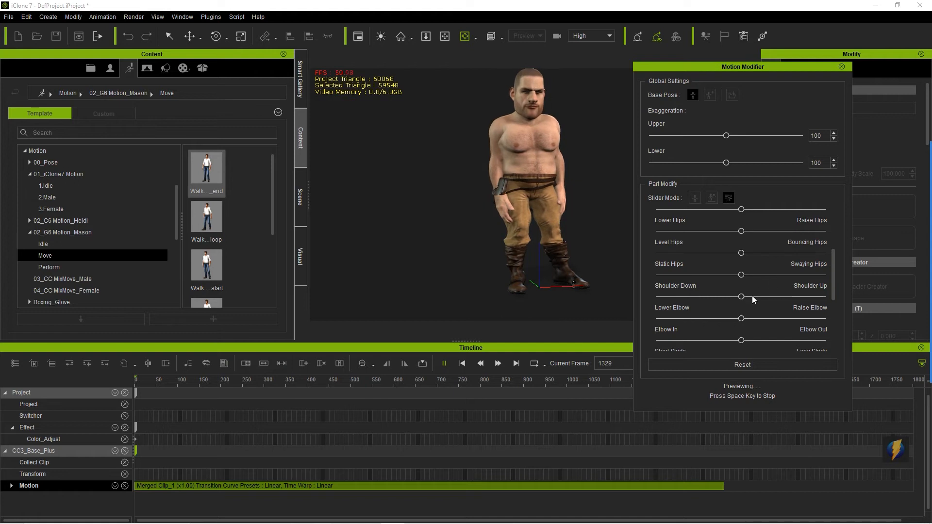
drag(743, 318, 844, 313)
drag(769, 306, 794, 306)
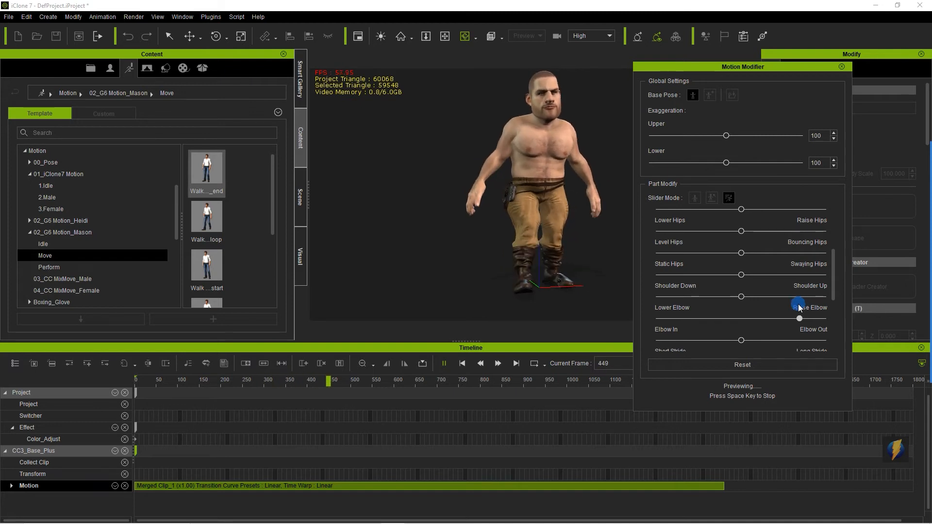
drag(791, 304, 770, 296)
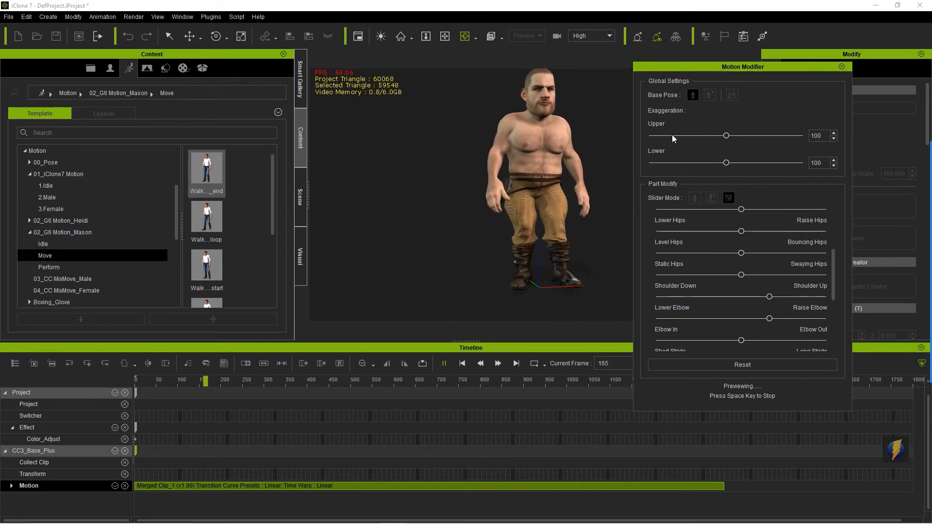
Test the upper-body exaggeration at 0 and 200, then set it to 175
drag(727, 138, 651, 138)
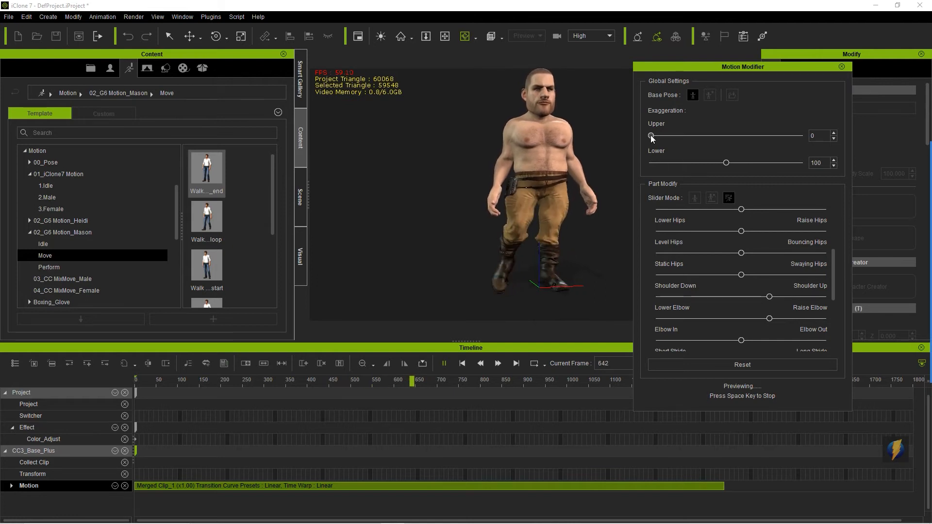
drag(650, 135, 834, 135)
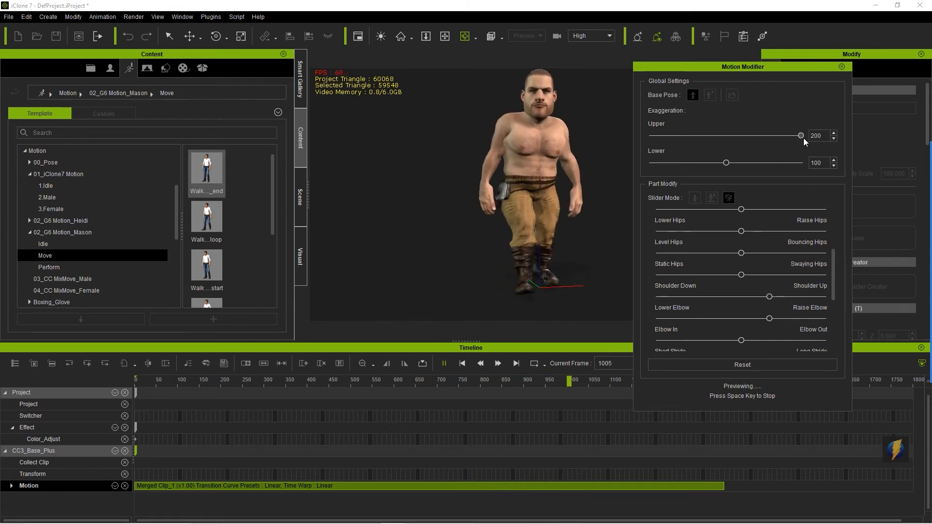
drag(800, 135, 780, 138)
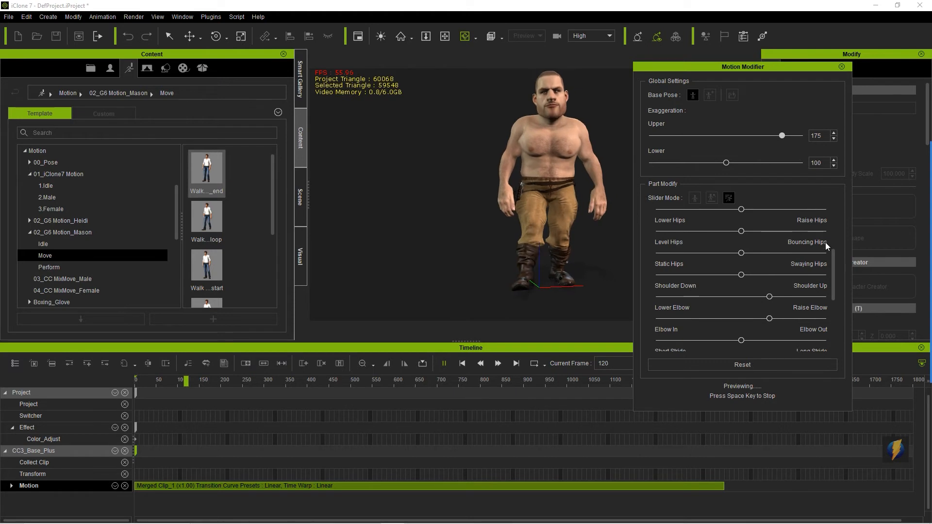
Bend the character's neck well back and tilt the head moderately back
drag(832, 255, 828, 206)
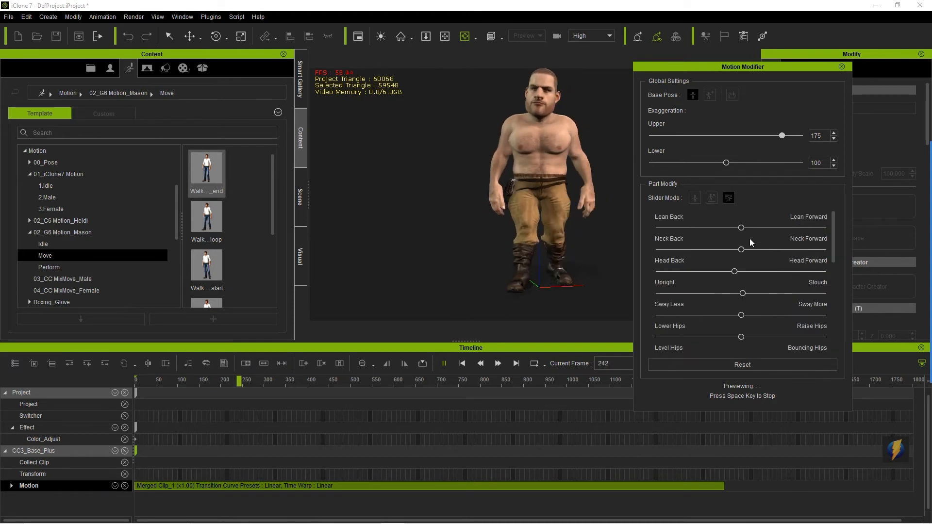
click(740, 250)
drag(741, 251, 710, 272)
click(531, 219)
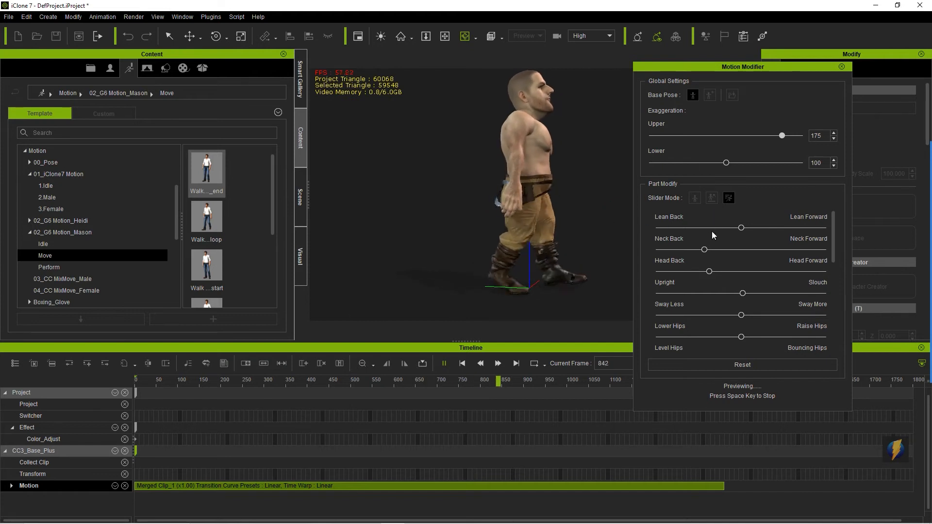
mouse_move(704, 250)
mouse_down()
mouse_move(677, 251)
mouse_move(689, 257)
mouse_up()
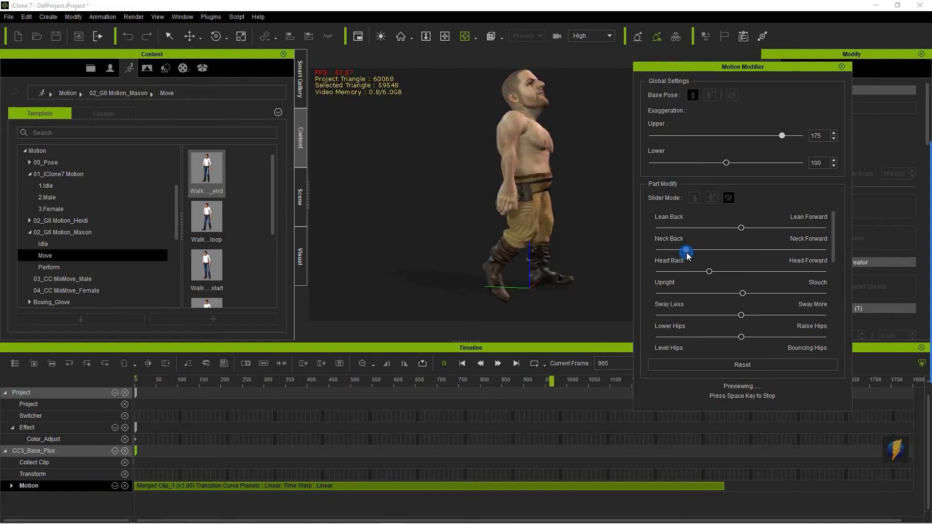
Make the posture slightly more upright with slightly lower hips, and apply the modifications to the motion clip
mouse_move(743, 293)
mouse_down()
mouse_move(706, 292)
mouse_move(841, 298)
mouse_move(726, 296)
mouse_up()
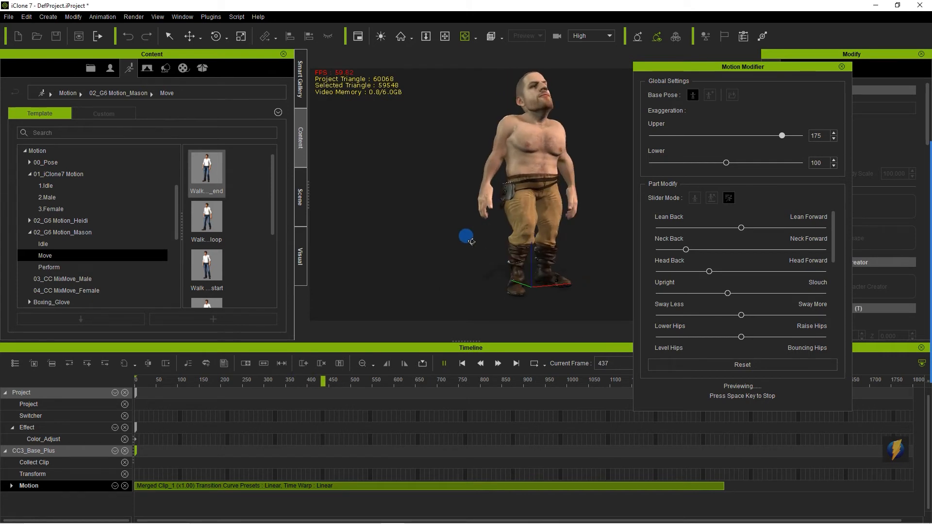
mouse_move(741, 338)
mouse_down()
mouse_move(702, 334)
mouse_move(735, 336)
mouse_up()
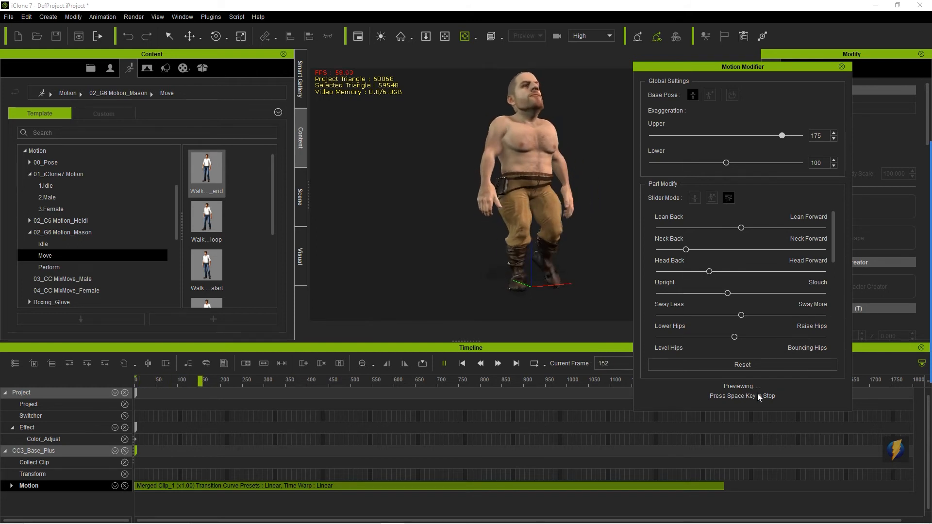
key(space)
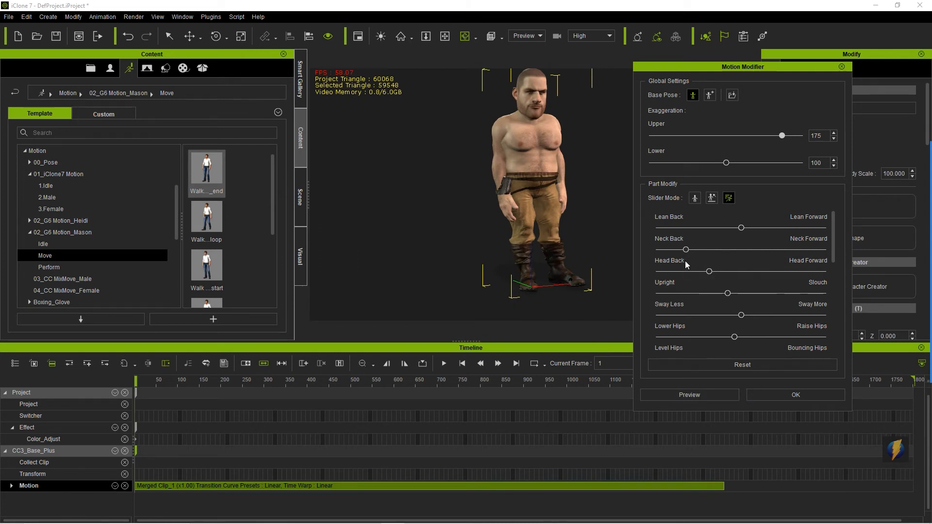
click(778, 392)
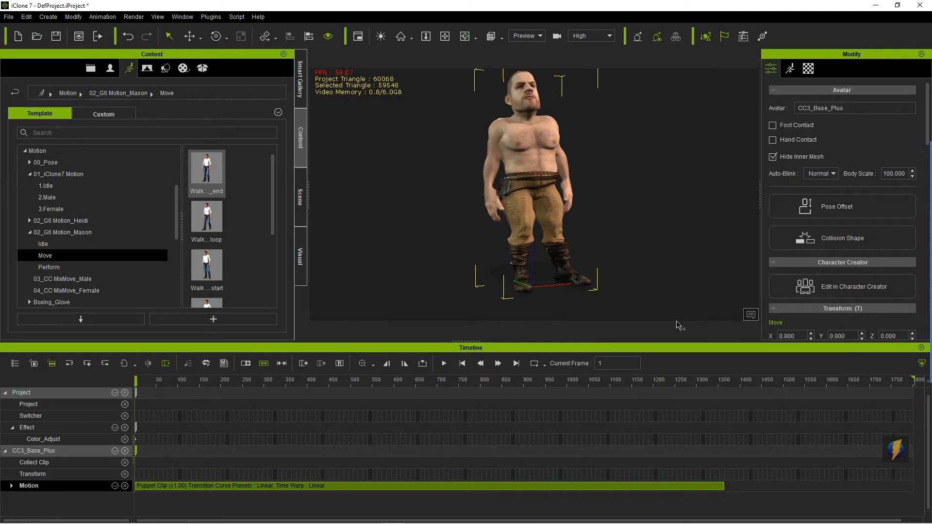
Play back the modified walk to check it, stop playback, and view the character from the front
click(448, 365)
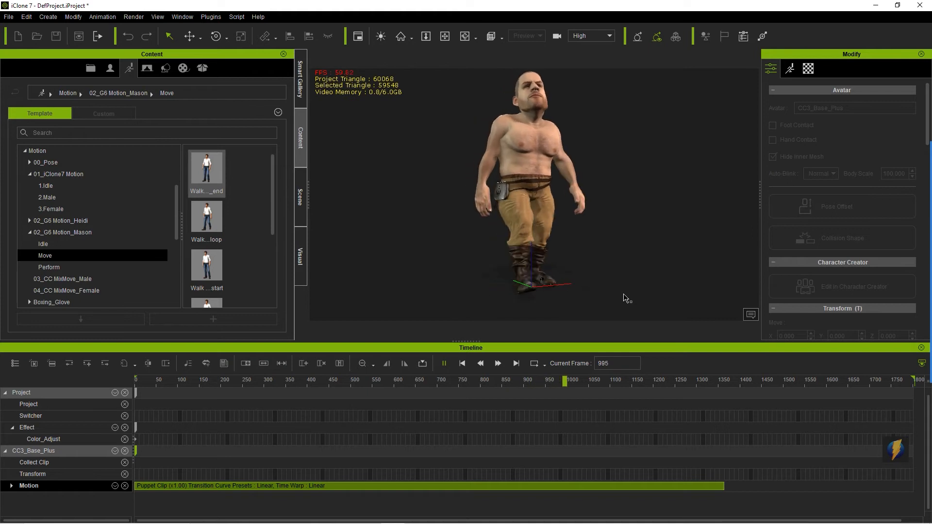
click(444, 363)
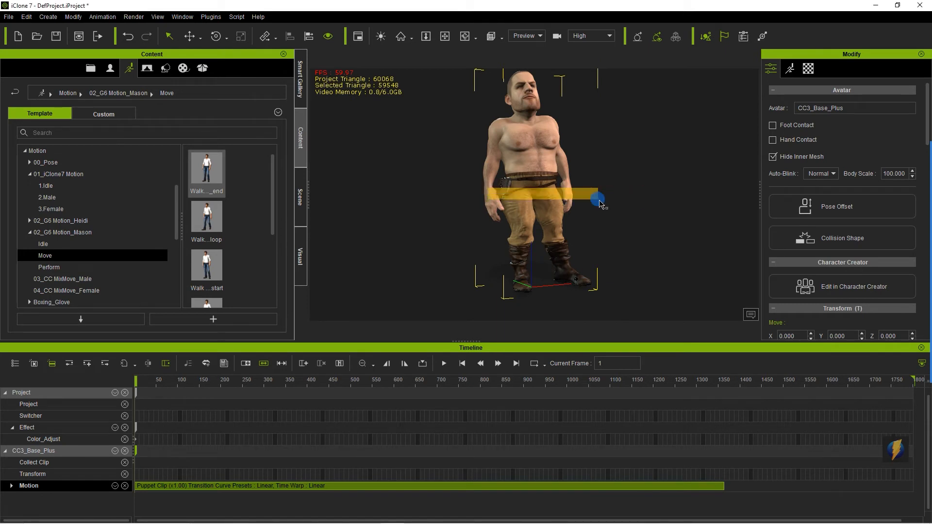
right_drag(457, 173, 388, 181)
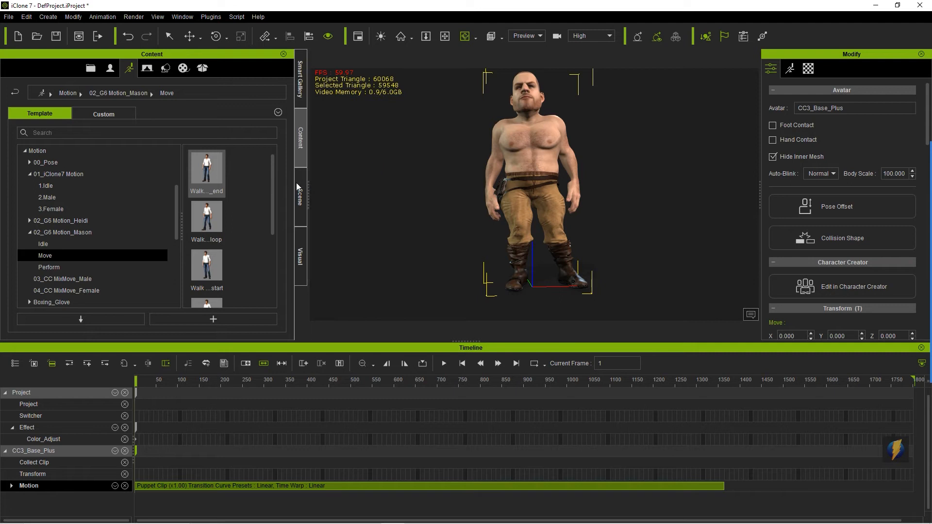
Make more room for the motion template library and browse its Gesture category
drag(469, 341, 469, 378)
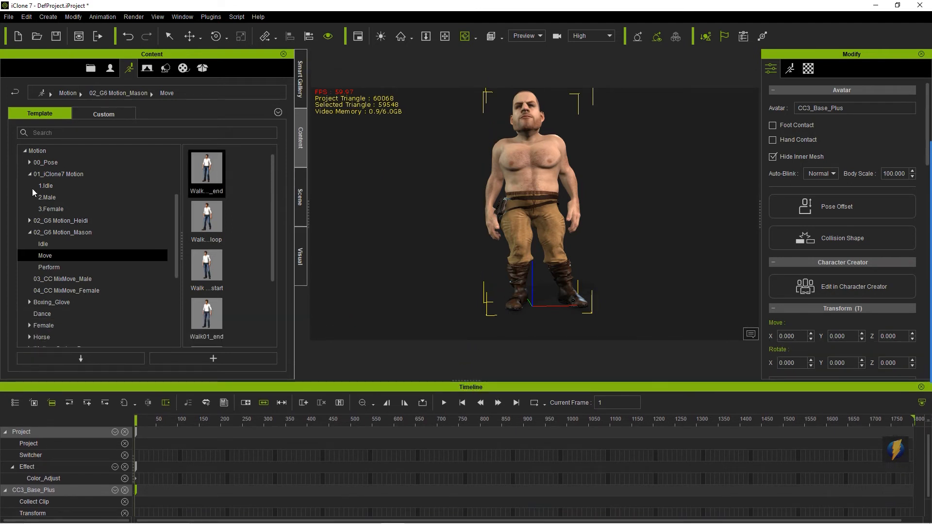
scroll(272, 171, down, 1)
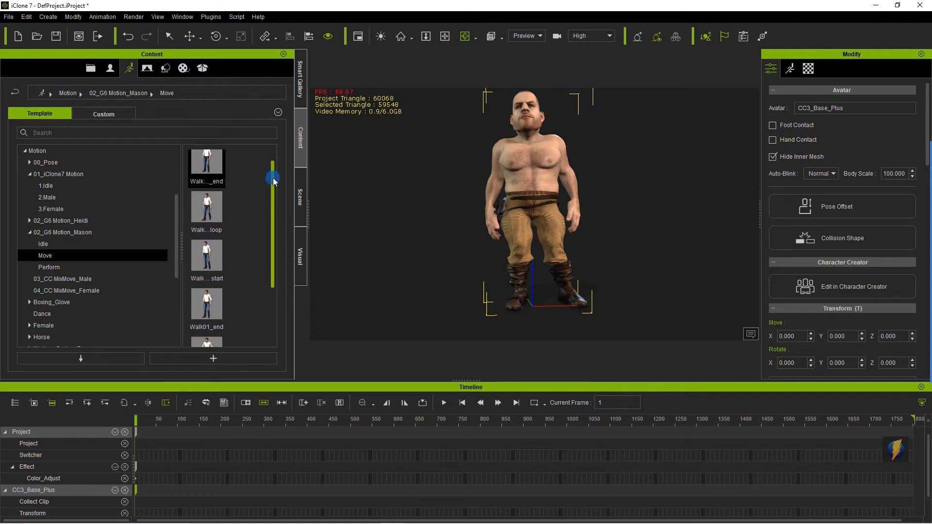
drag(272, 194, 279, 271)
scroll(107, 278, down, 5)
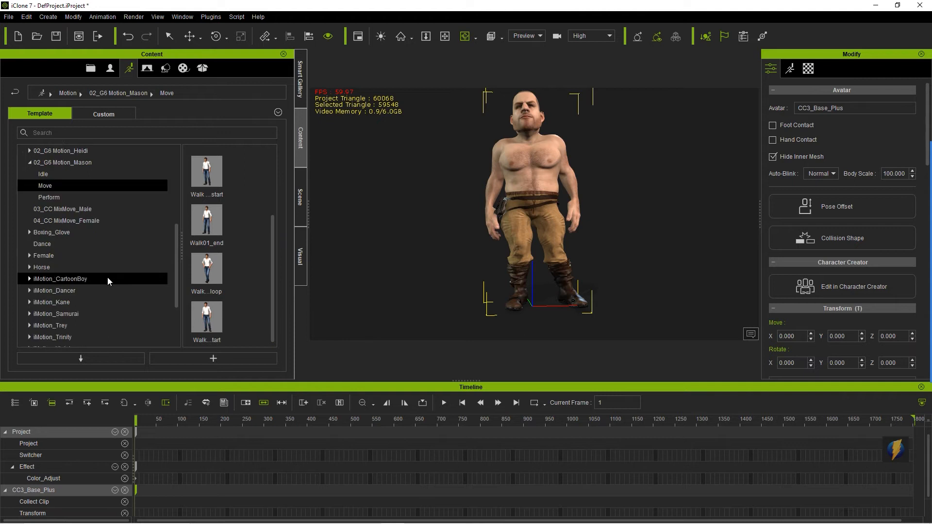
click(35, 337)
click(24, 337)
scroll(92, 283, down, 1)
click(36, 314)
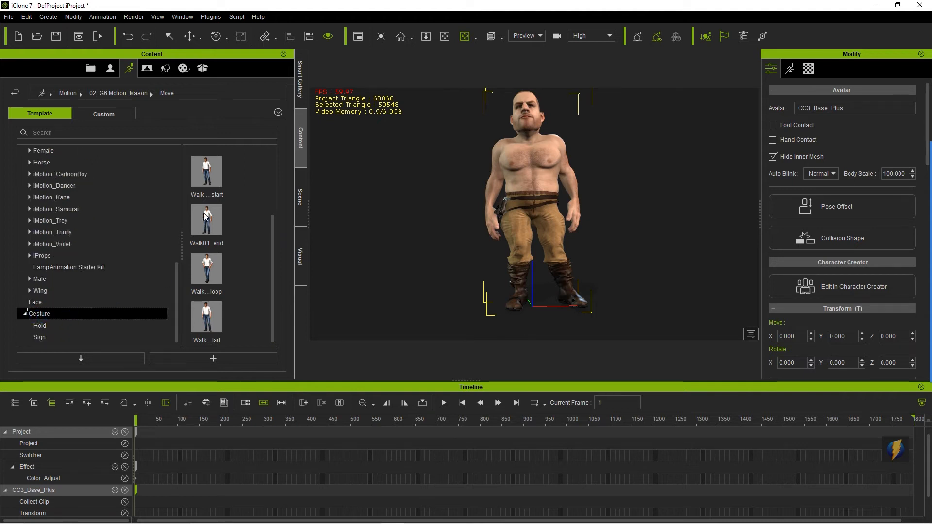
scroll(239, 236, down, 10)
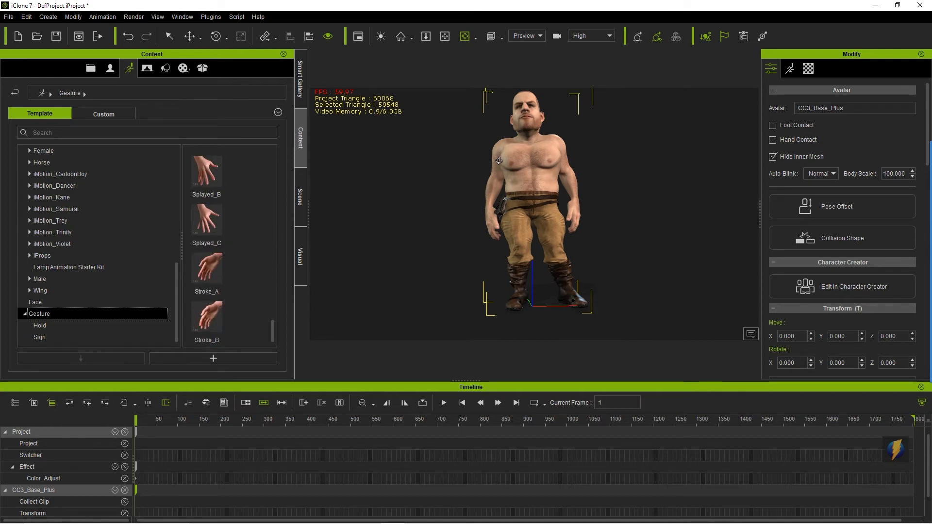
Apply the Fist_A hand pose from the Hold gestures to the character
click(48, 325)
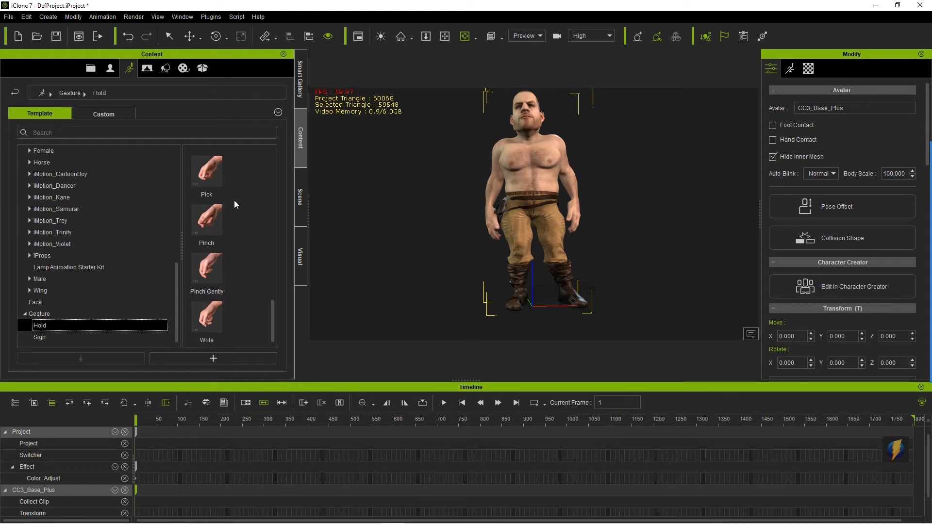
drag(270, 309, 262, 150)
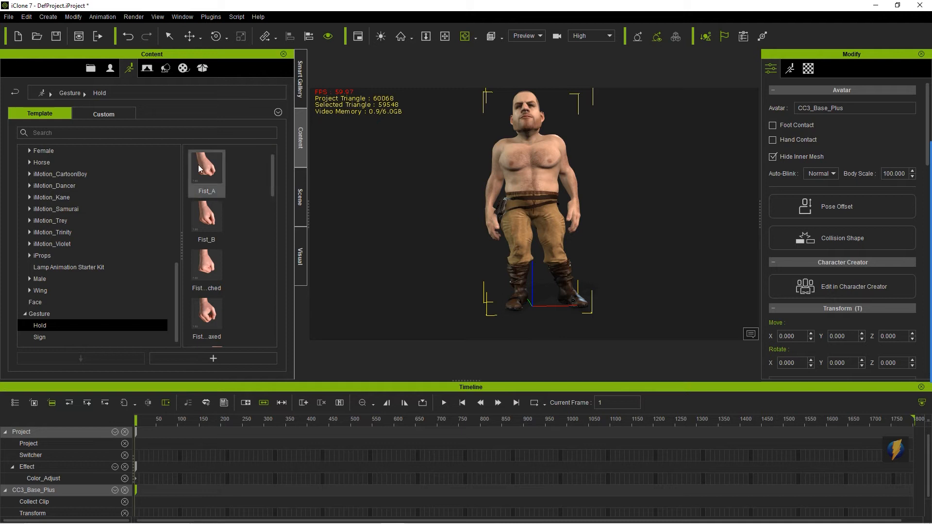
mouse_move(206, 171)
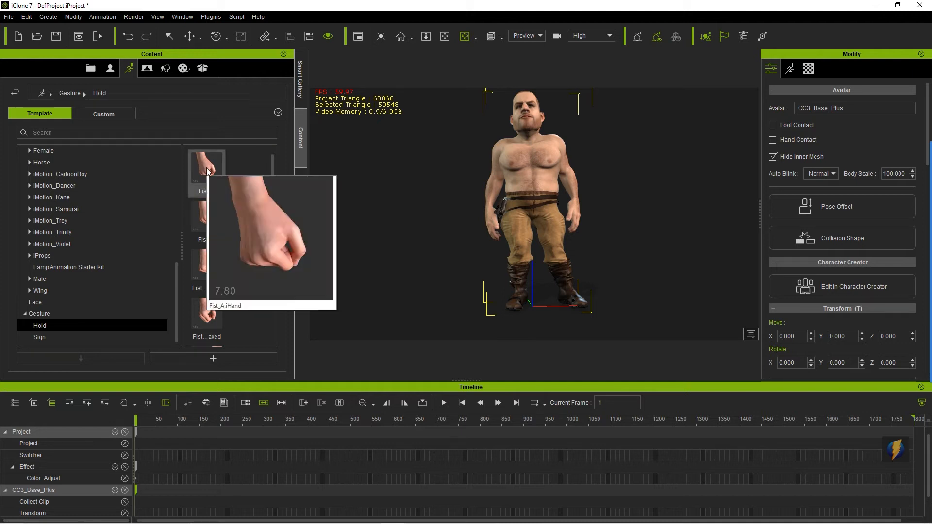
drag(207, 171, 544, 158)
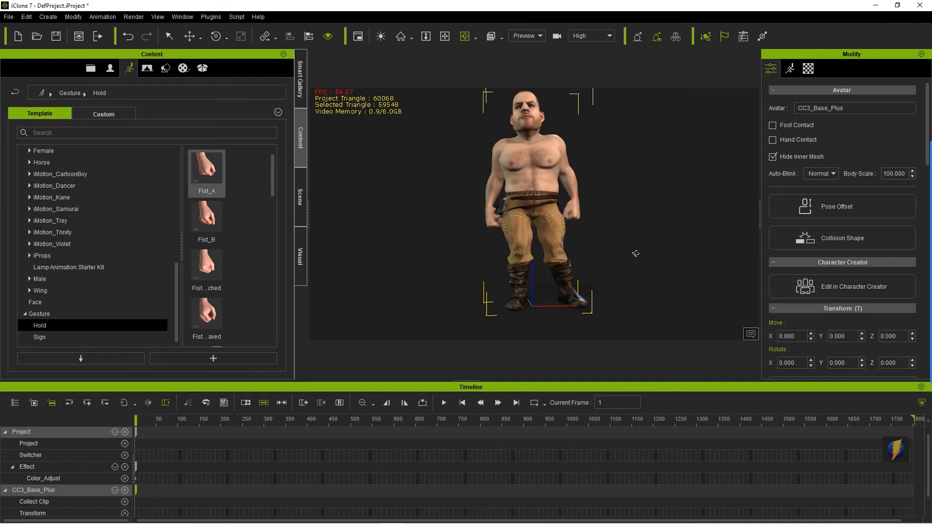
Play back the walk with the fists from an angled view, scrub through it from the front, and return to the first frame
drag(489, 236, 606, 240)
click(443, 404)
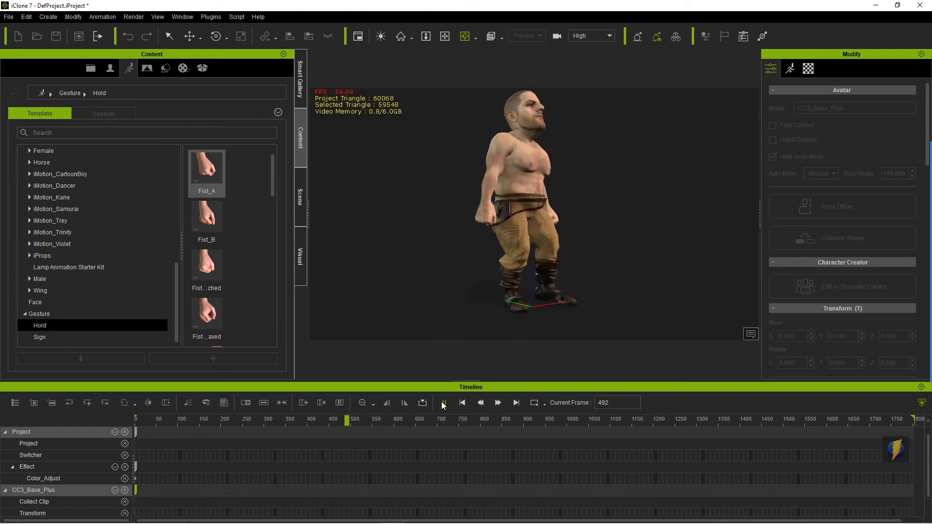
click(568, 221)
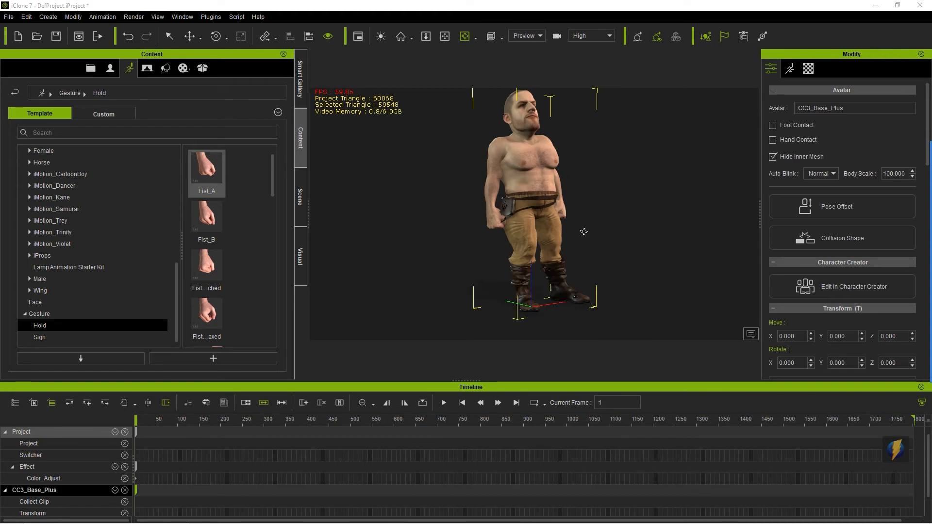
right_drag(596, 243, 481, 250)
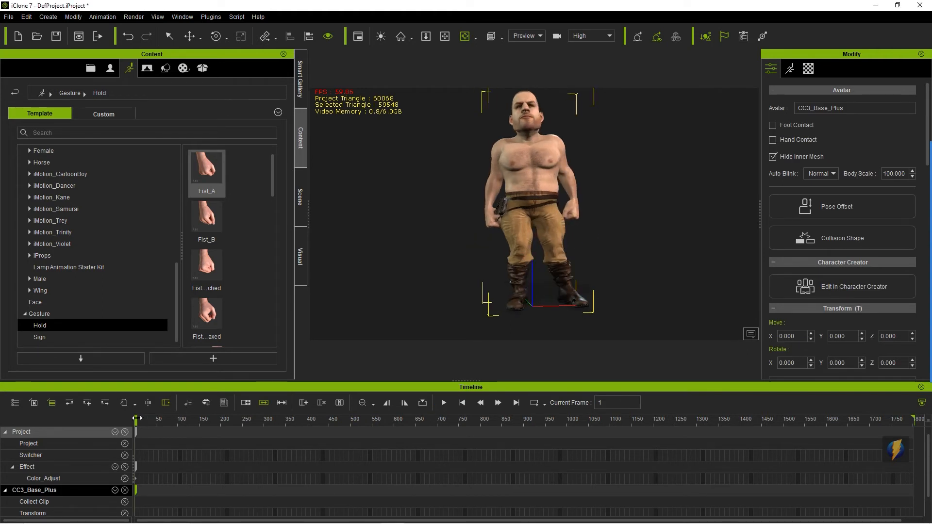
drag(137, 419, 364, 416)
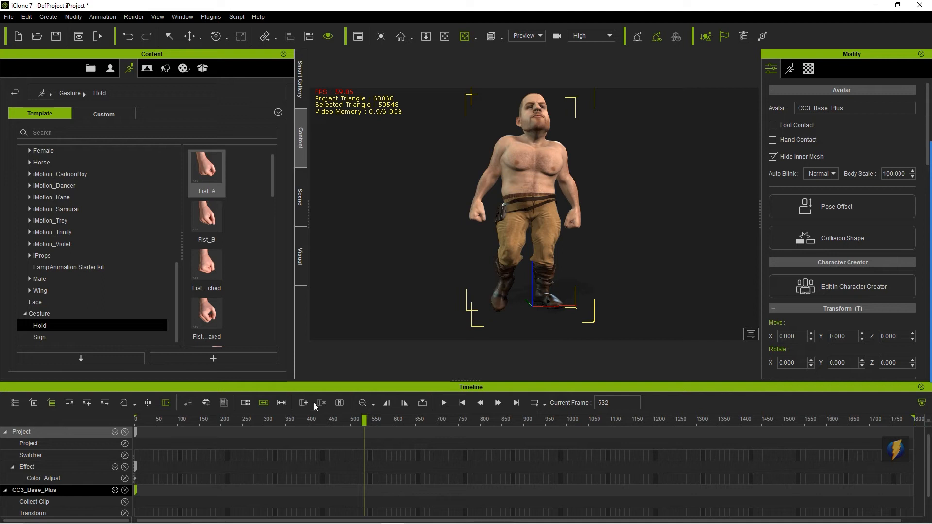
drag(365, 421, 136, 417)
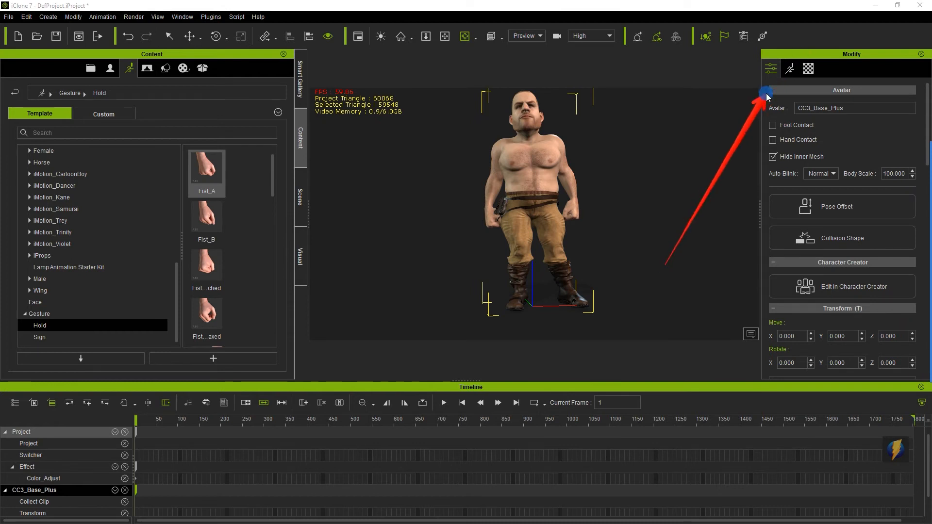
Open Edit Motion Layer at frame 1 and, with Mirror on, rotate the right shoulder bone so the right arm swings away from the body
click(790, 69)
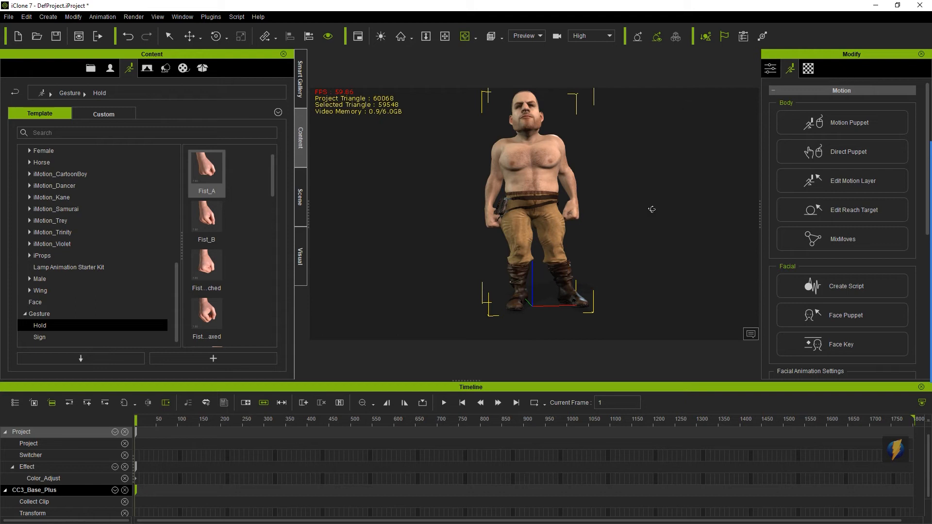
click(844, 181)
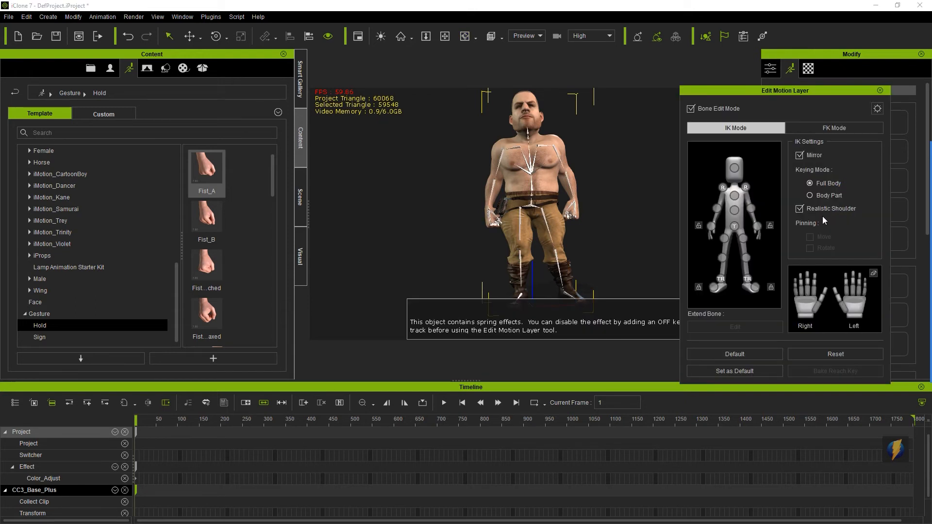
drag(759, 91, 783, 137)
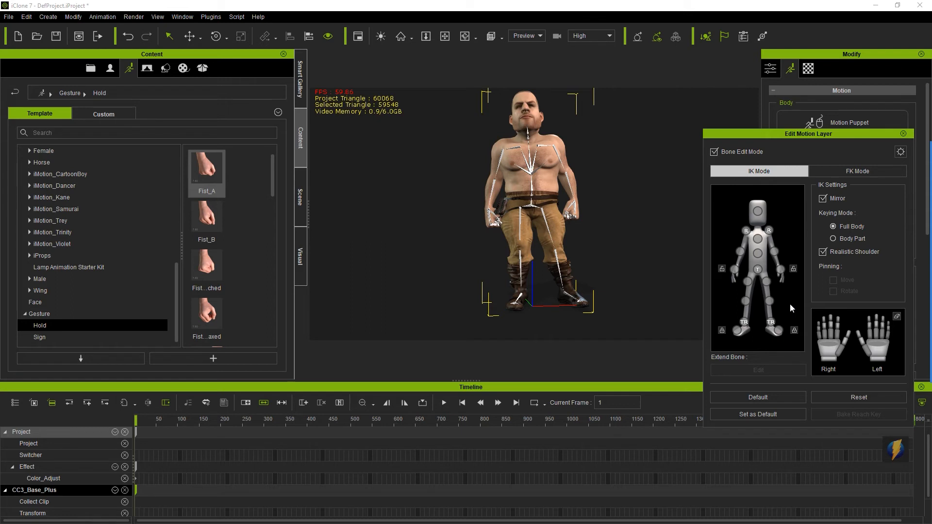
click(747, 231)
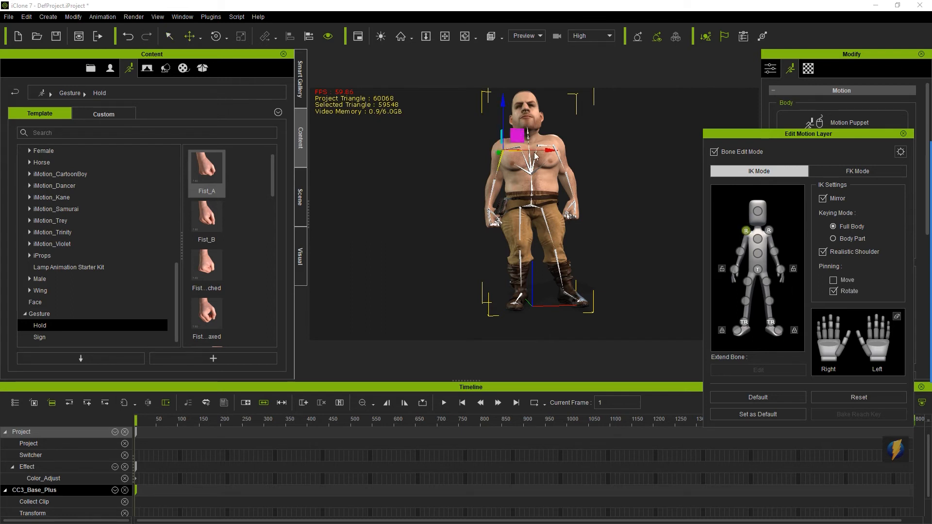
key(e)
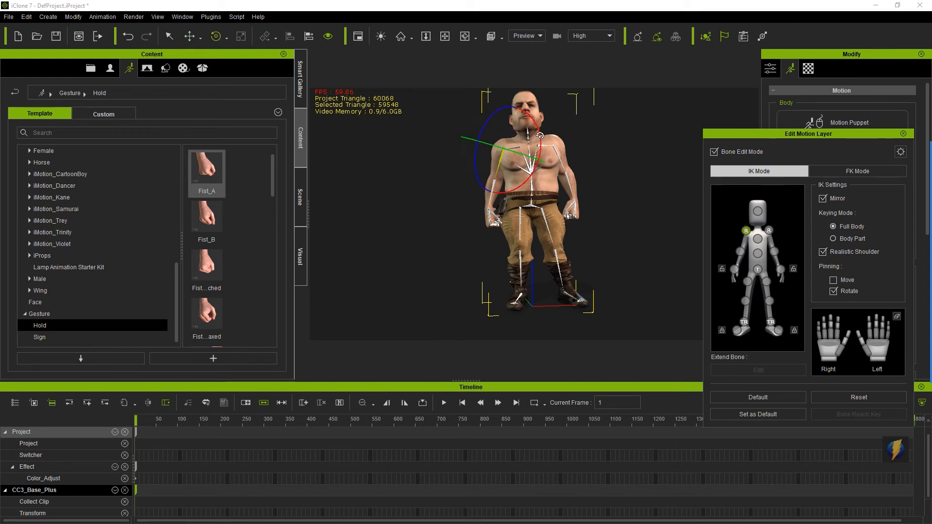
drag(540, 136, 544, 145)
drag(544, 145, 510, 159)
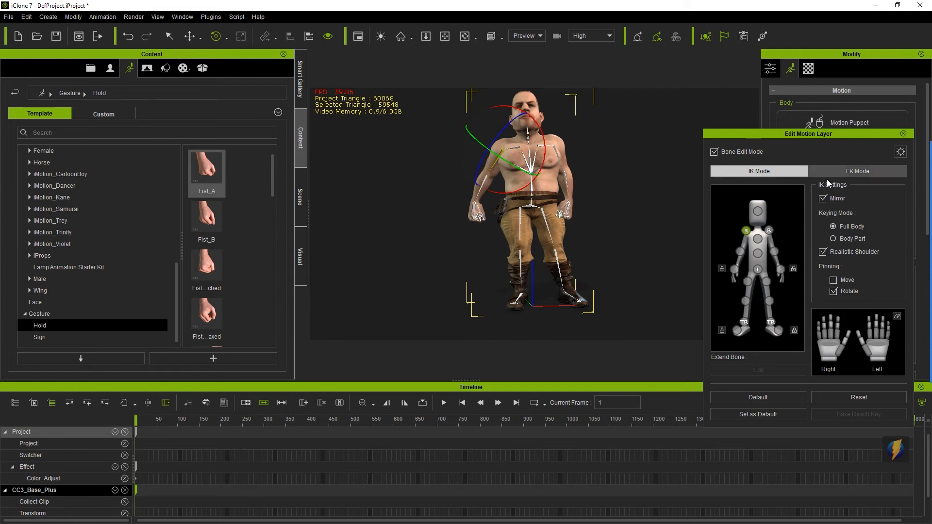
Turn off Mirror, rotate the left shoulder bone to move the left arm outward, and close the motion layer editor
click(823, 198)
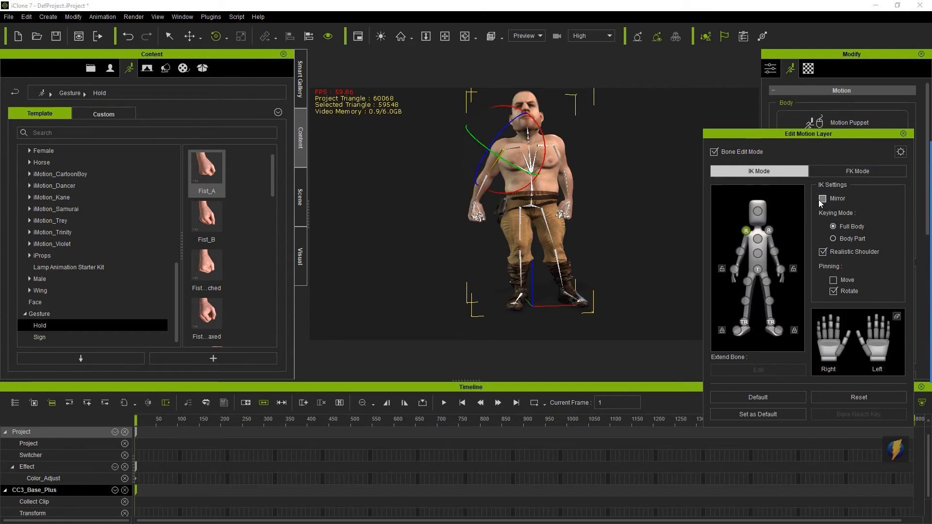
click(768, 232)
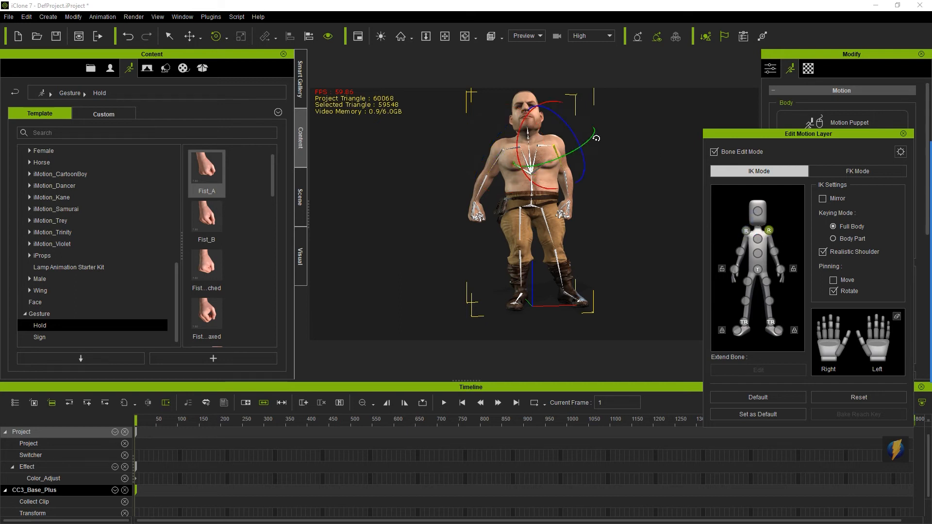
drag(526, 118, 525, 122)
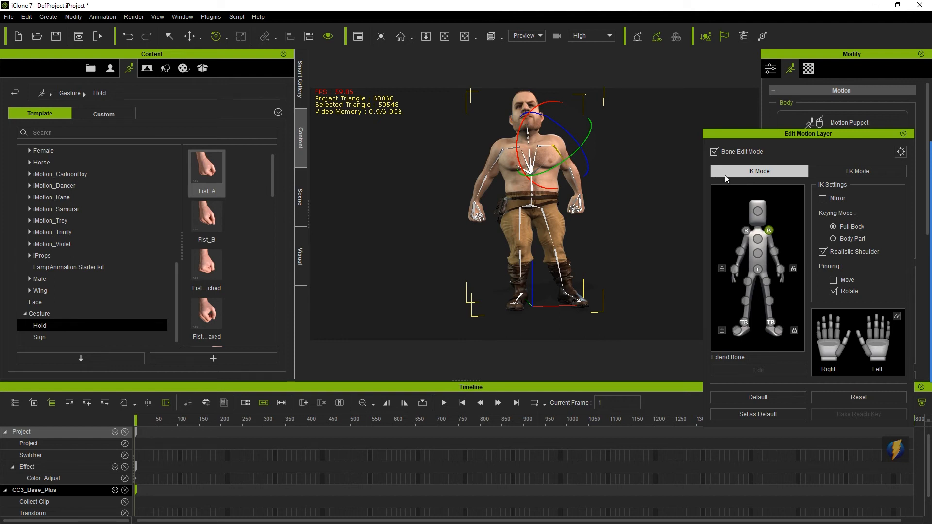
click(903, 134)
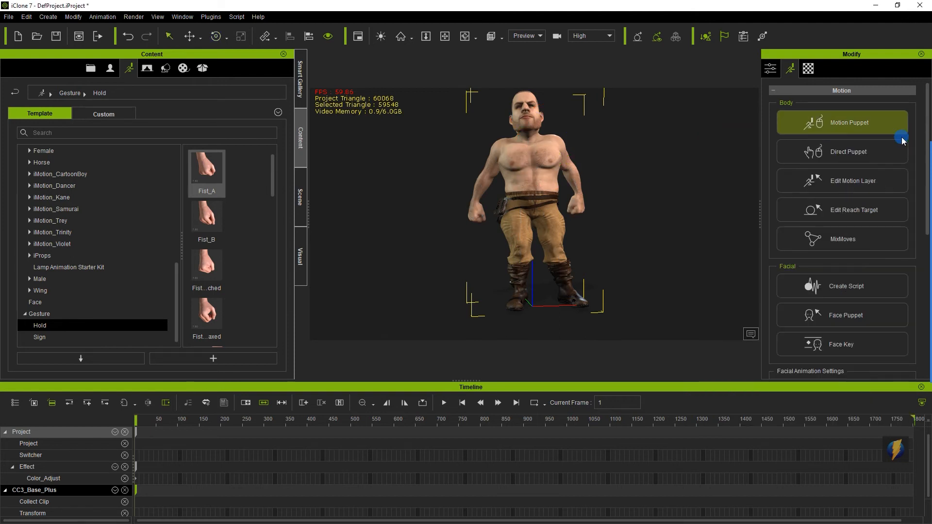
Orbit around the character and play back the walk to check the adjusted arms
key(c)
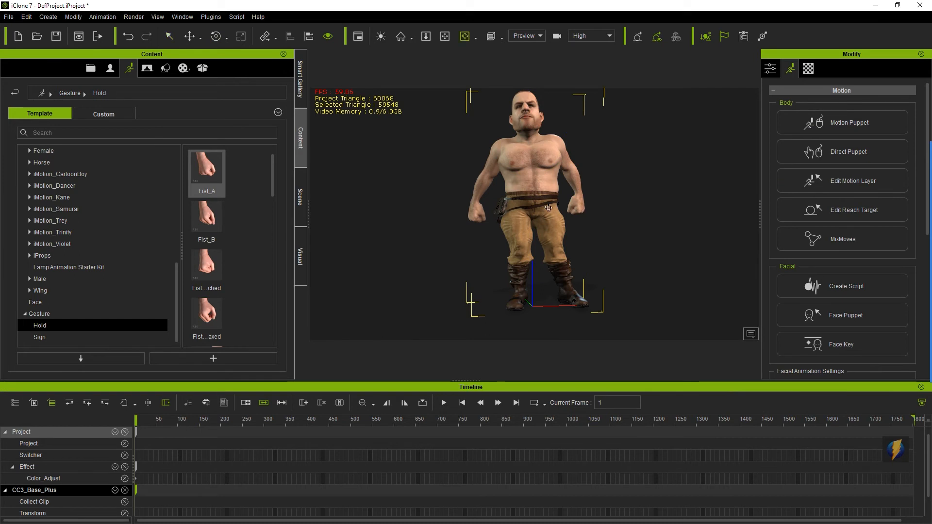
drag(477, 217, 607, 229)
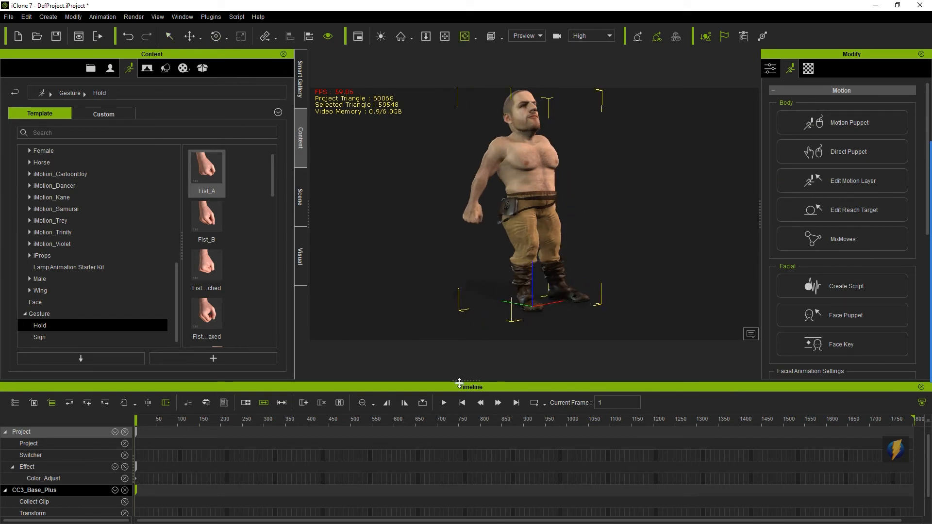
click(443, 403)
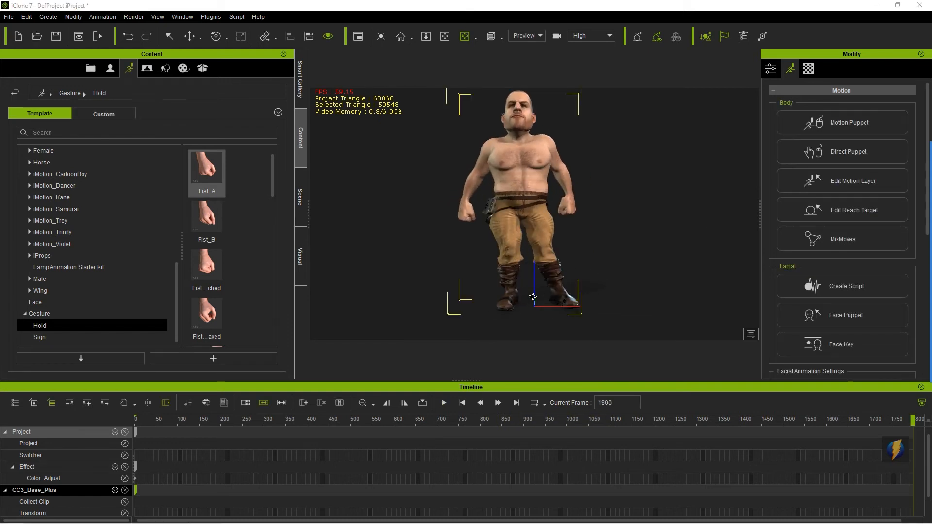
Enlarge the timeline, then hide and show the CC3_Base_Plus tracks again using the track list
drag(467, 381, 468, 329)
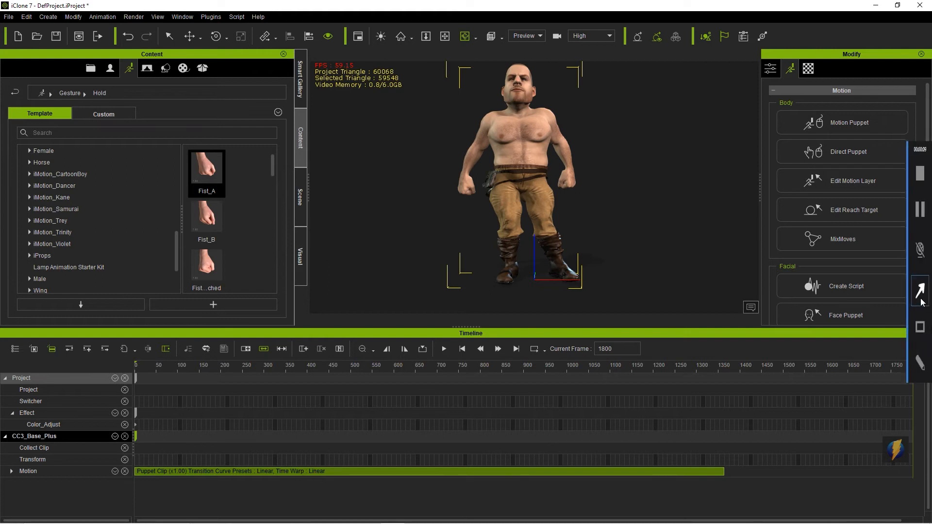
mouse_move(693, 210)
mouse_down()
mouse_move(59, 462)
mouse_move(16, 429)
mouse_move(74, 432)
mouse_move(50, 438)
mouse_move(62, 433)
mouse_move(25, 372)
mouse_move(25, 341)
mouse_up()
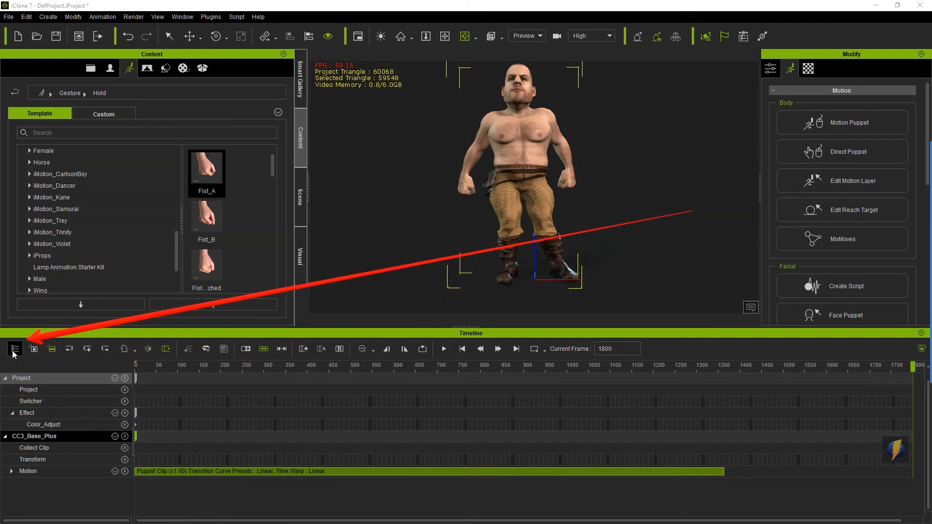
click(13, 351)
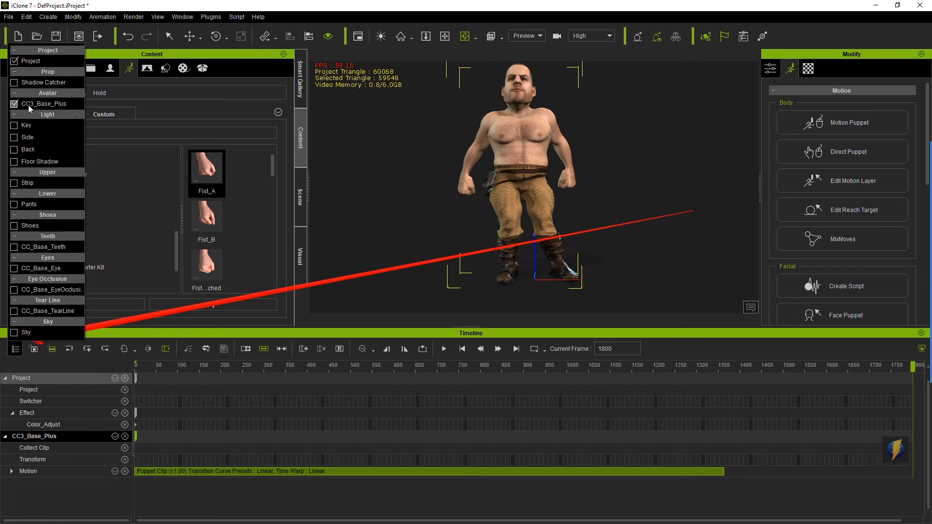
click(15, 104)
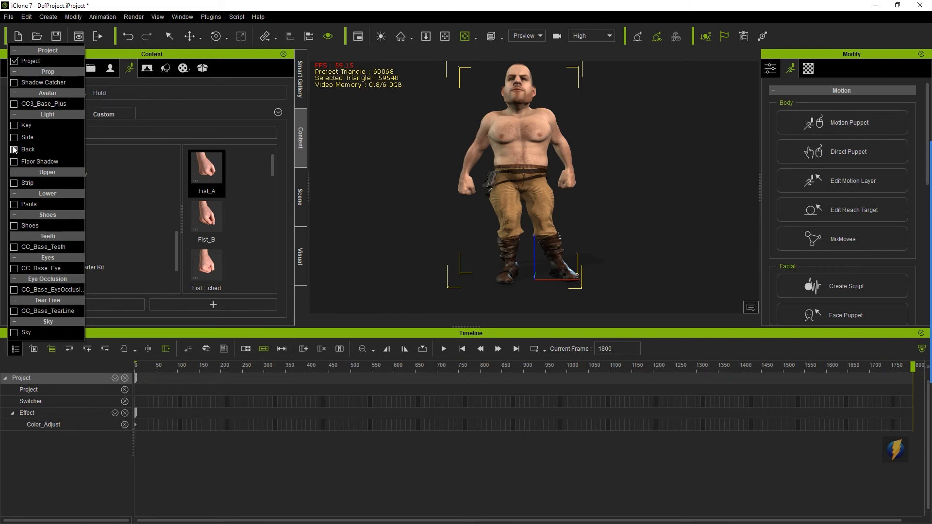
click(14, 104)
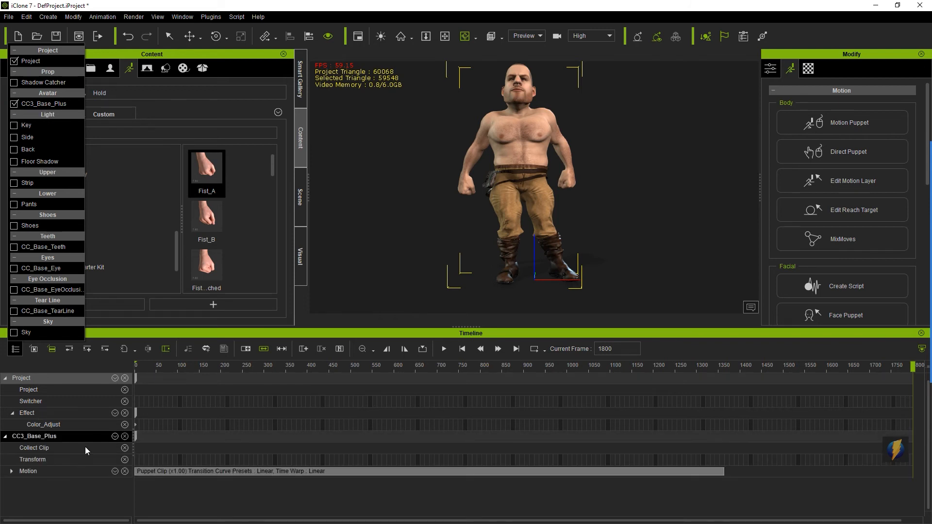
click(151, 56)
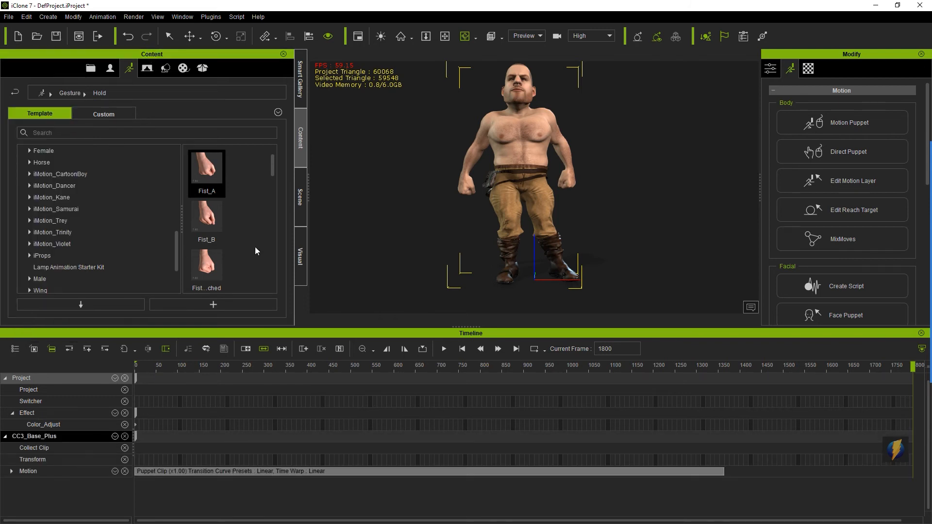
Examine the Gesture hand tracks and the Motion Layer body-part tracks under the character's Motion track, and restore the timeline's height
click(276, 470)
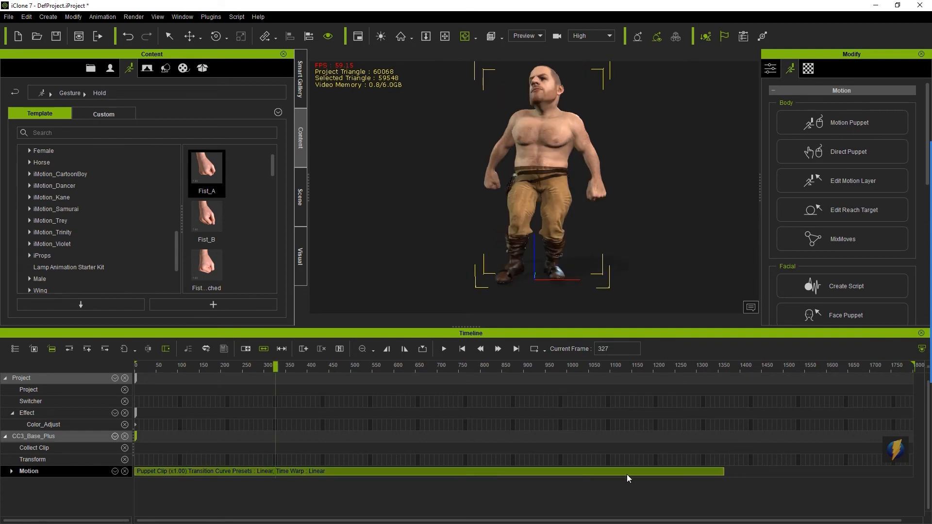
click(115, 472)
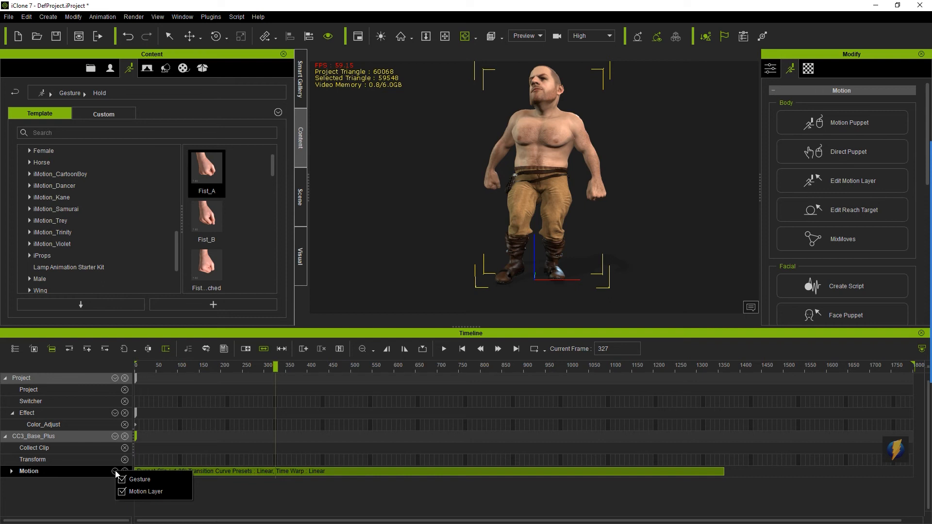
click(66, 487)
click(11, 471)
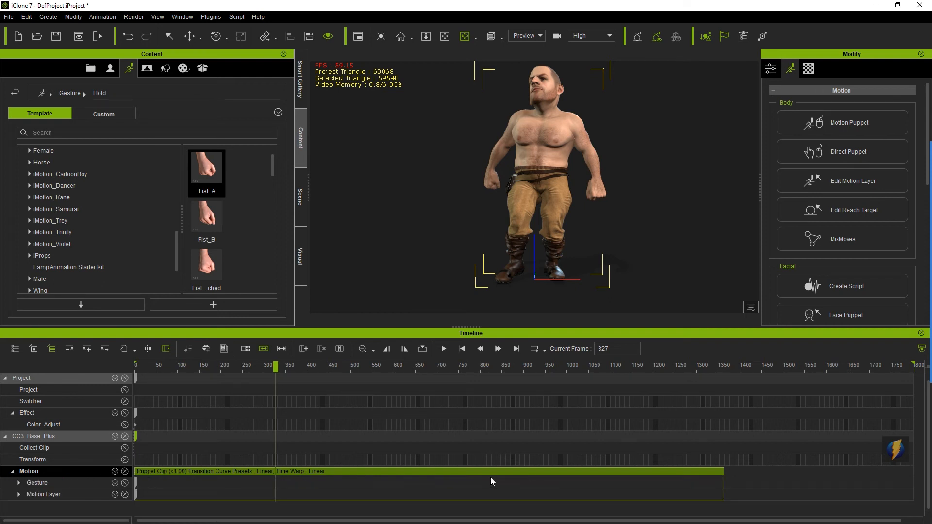
click(19, 483)
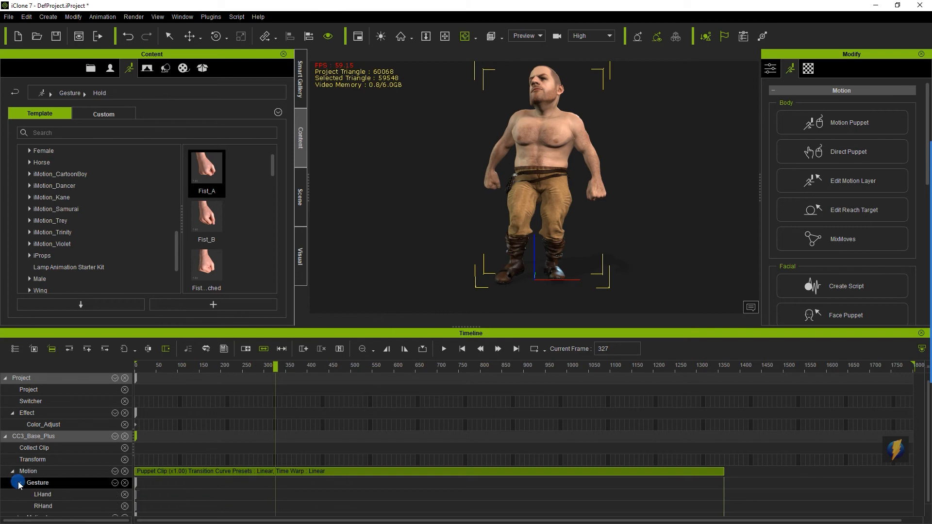
scroll(69, 486, down, 1)
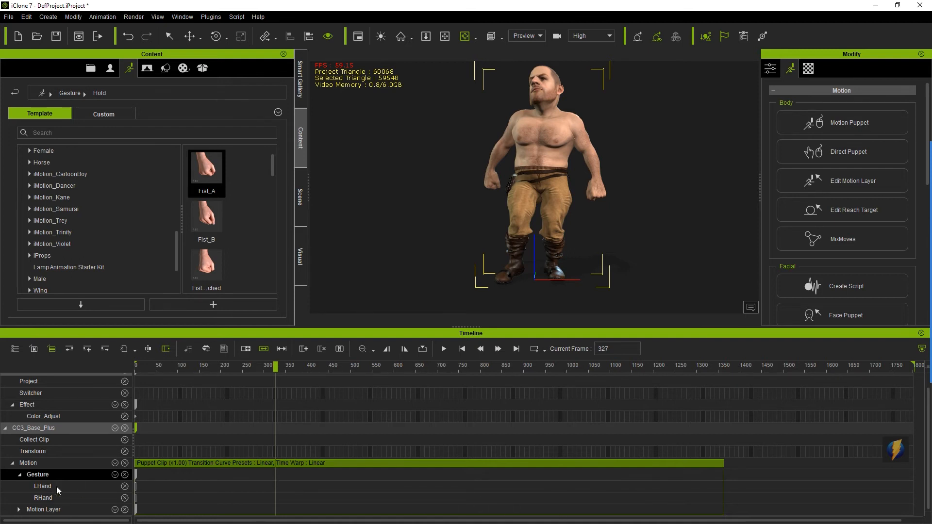
click(19, 510)
scroll(64, 479, down, 5)
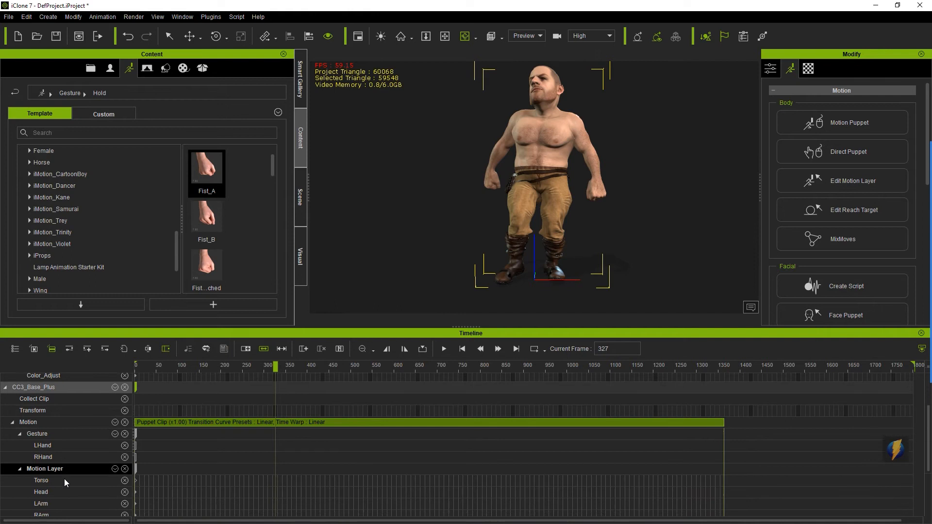
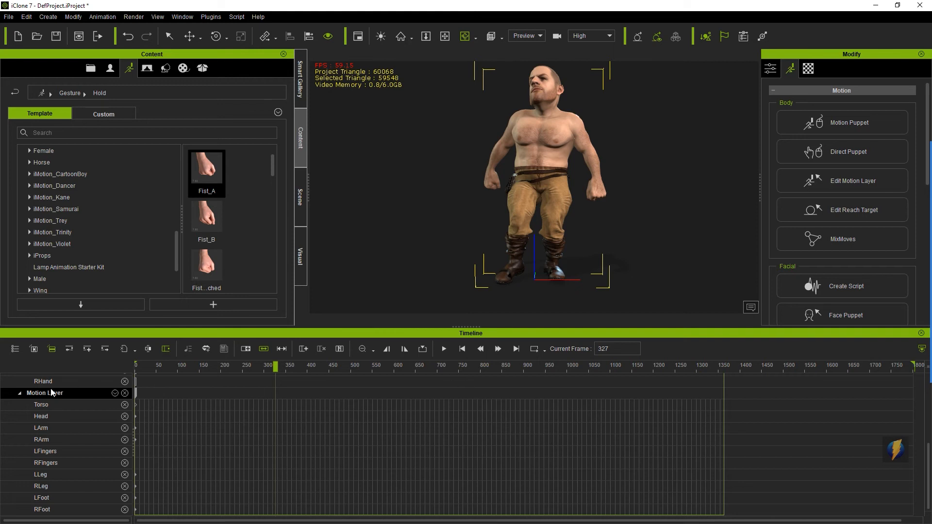
click(20, 394)
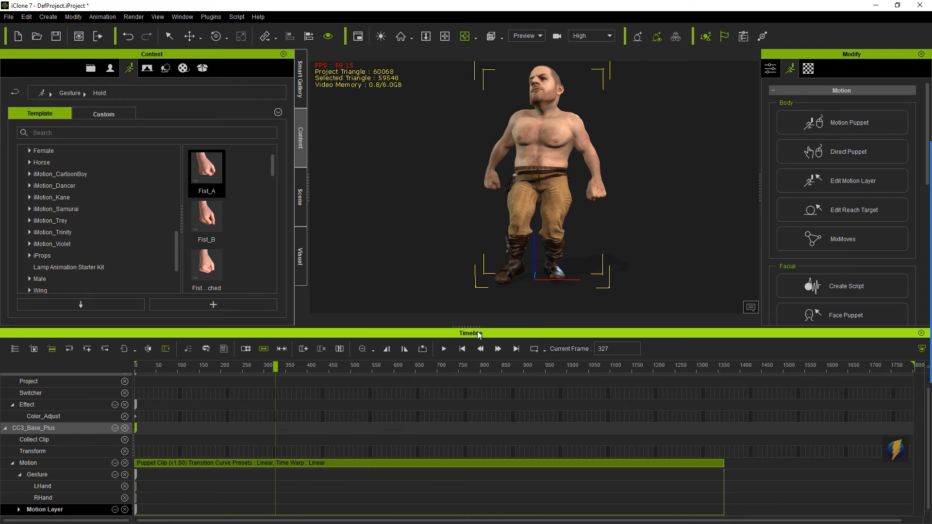
drag(467, 326, 465, 378)
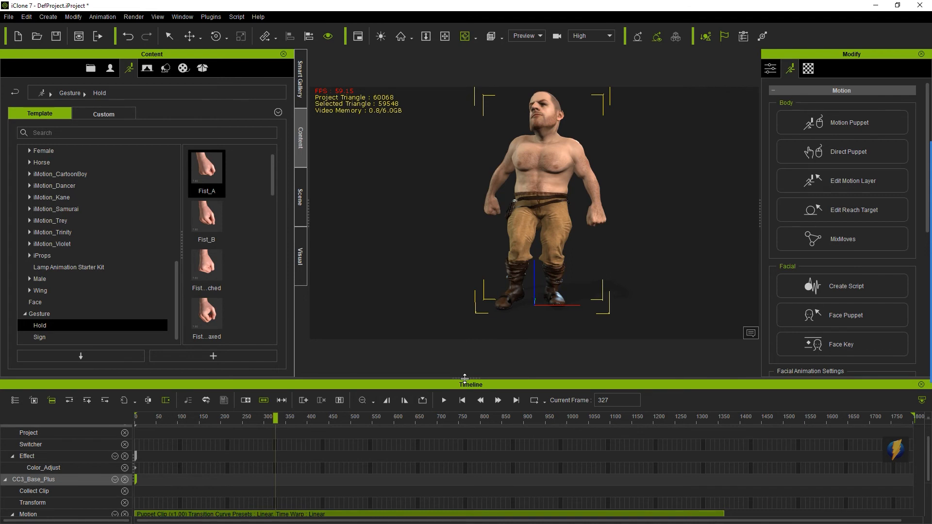
Reframe the character, reopen Edit Motion Layer, select the head bone in IK mode, and switch to rotation
key(x)
drag(551, 200, 540, 204)
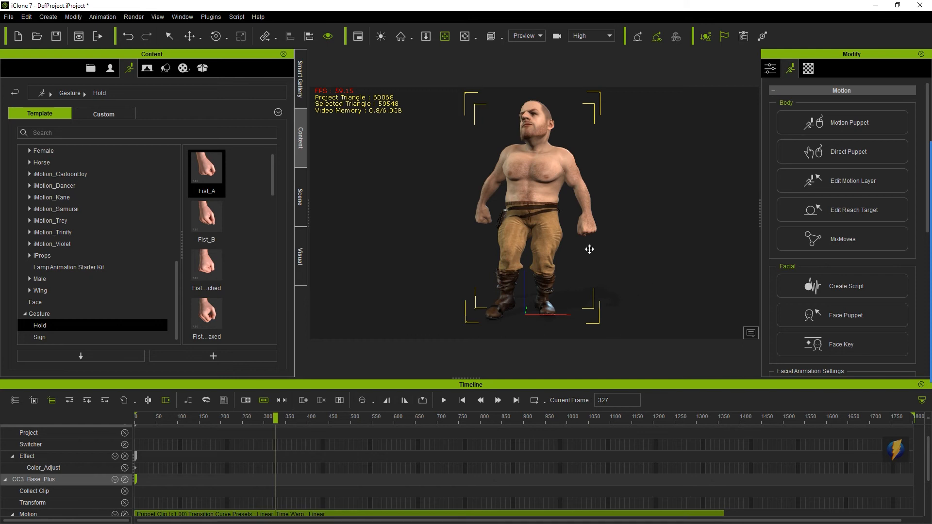
click(910, 292)
drag(641, 237, 779, 193)
click(780, 190)
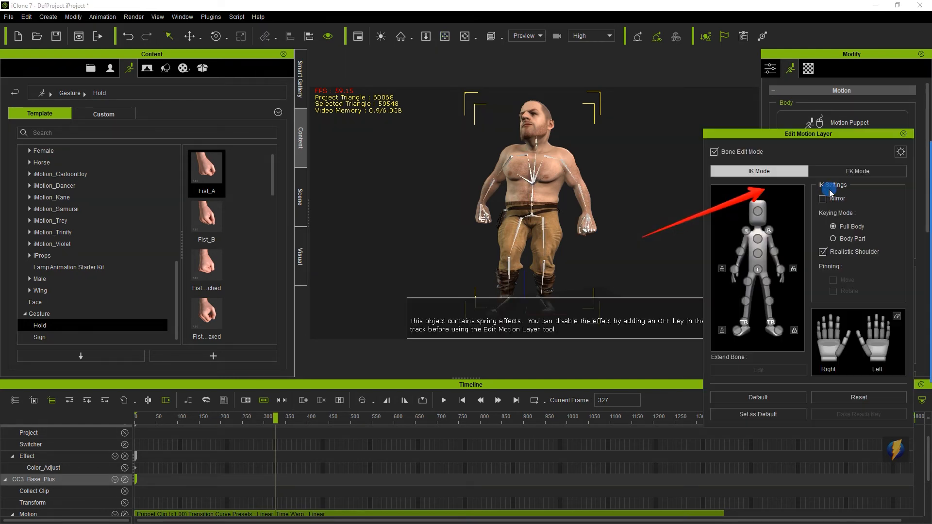
click(758, 212)
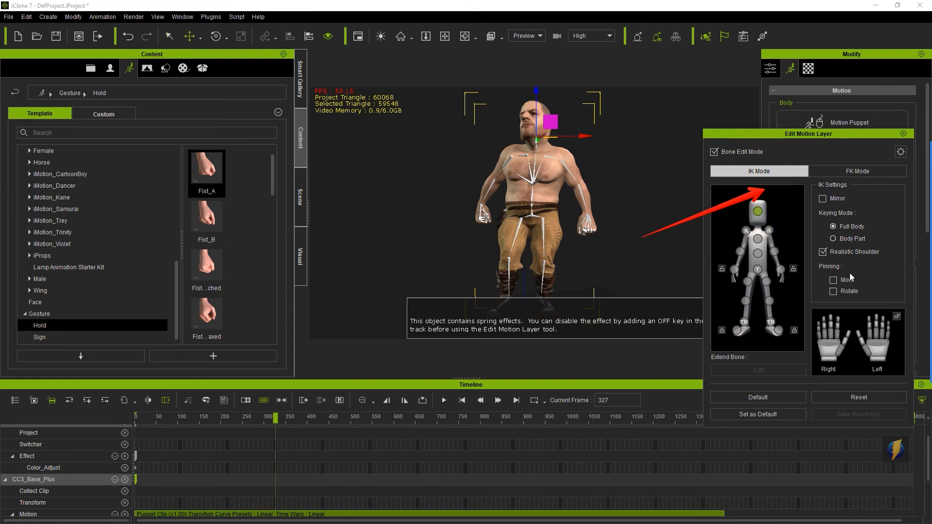
key(e)
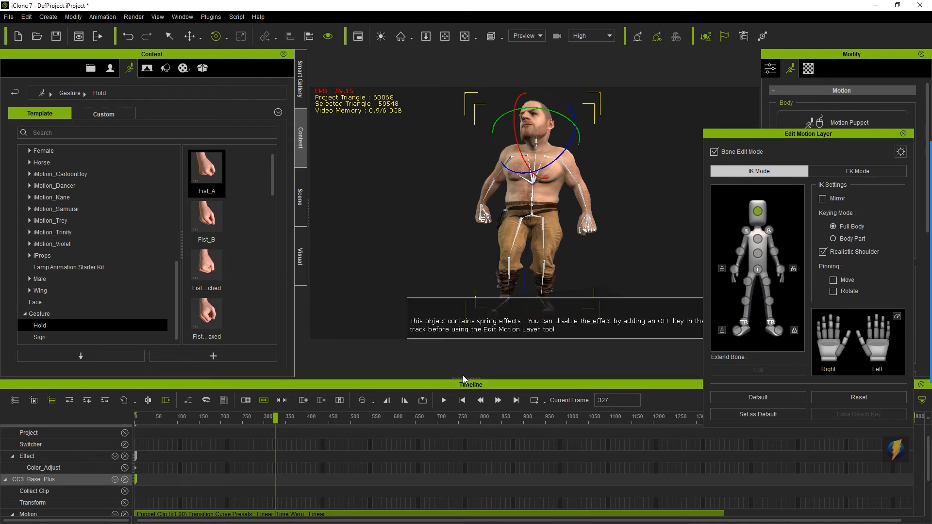
Enlarge the timeline, return to the first frame, collapse the Gesture tracks, and expand the Motion Layer body-part tracks
drag(463, 378, 460, 314)
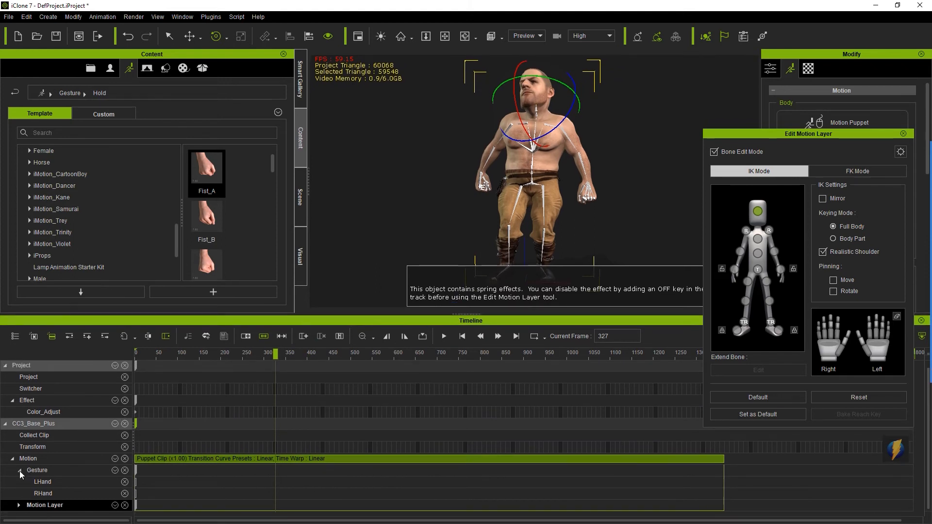
click(18, 470)
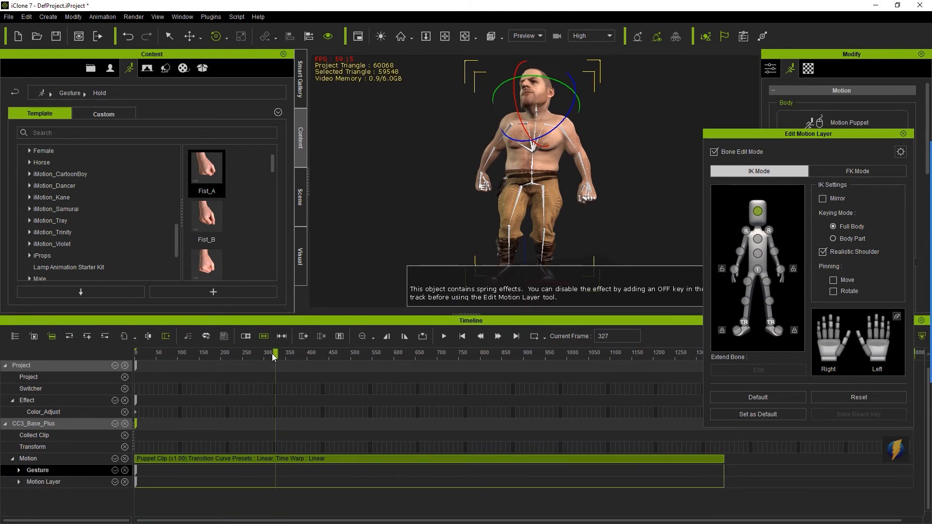
drag(275, 354, 136, 355)
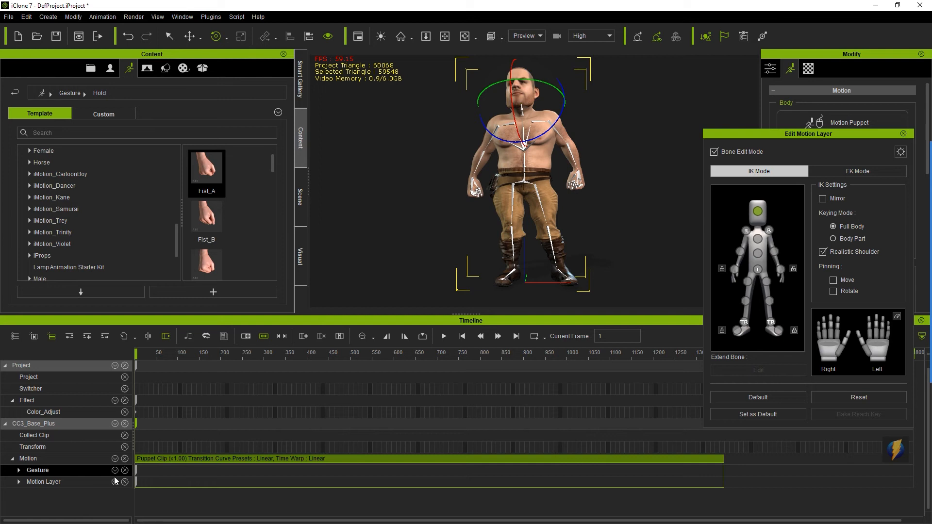
click(19, 482)
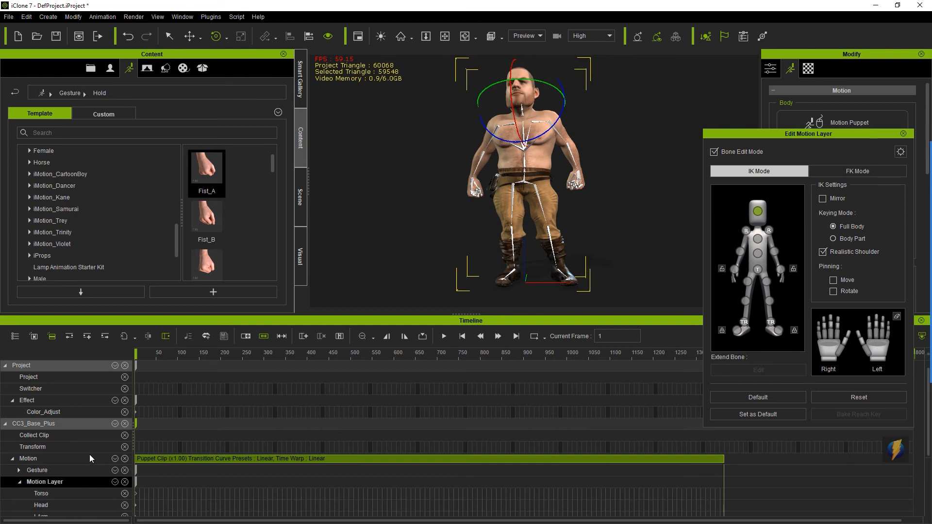
scroll(90, 454, down, 3)
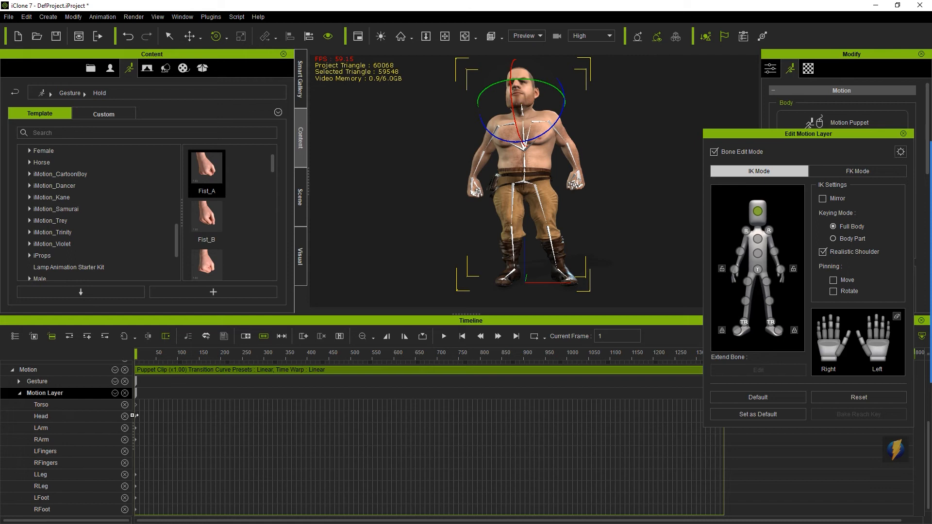
Key a slight head rotation at frame 101, and scrub ahead to frame 214 to check it
drag(141, 354, 178, 351)
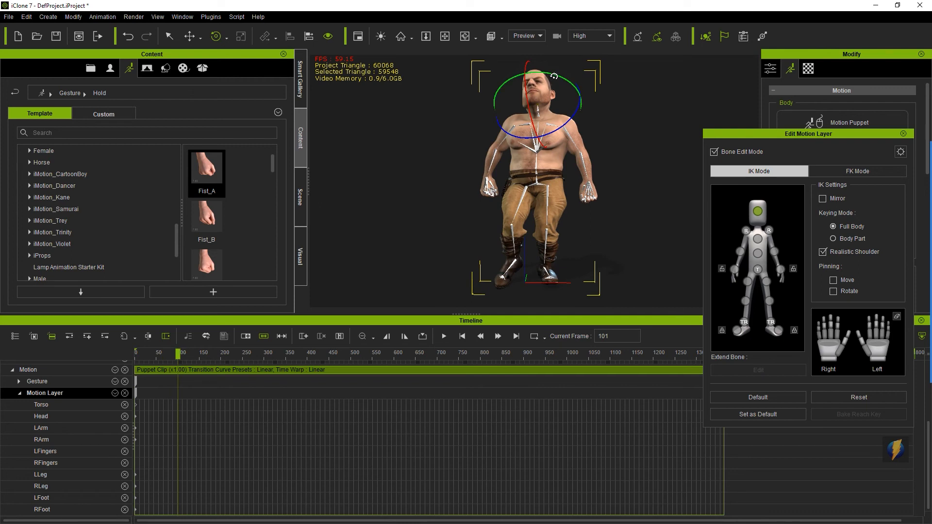
drag(555, 74, 556, 75)
drag(177, 354, 227, 355)
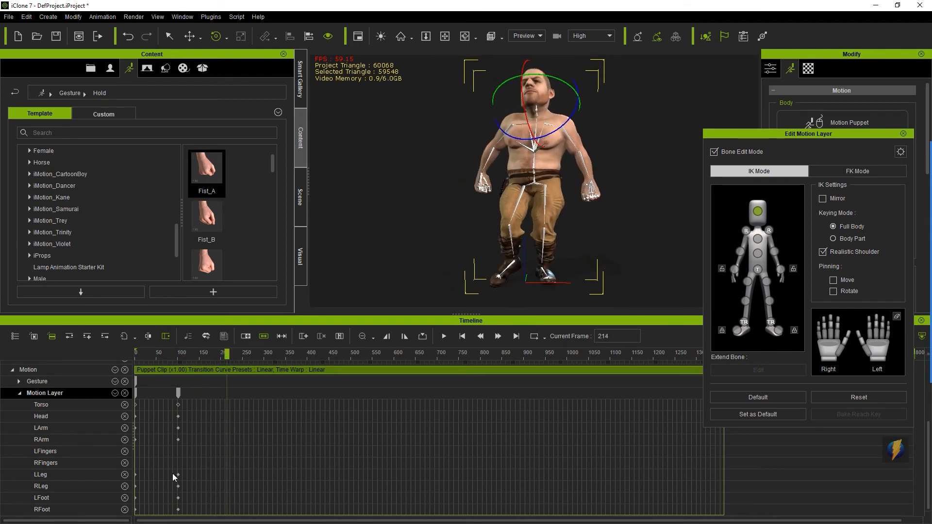
Move the Head track's key at frame 101 to about frame 195, leaving the other body-part keys in place
click(177, 415)
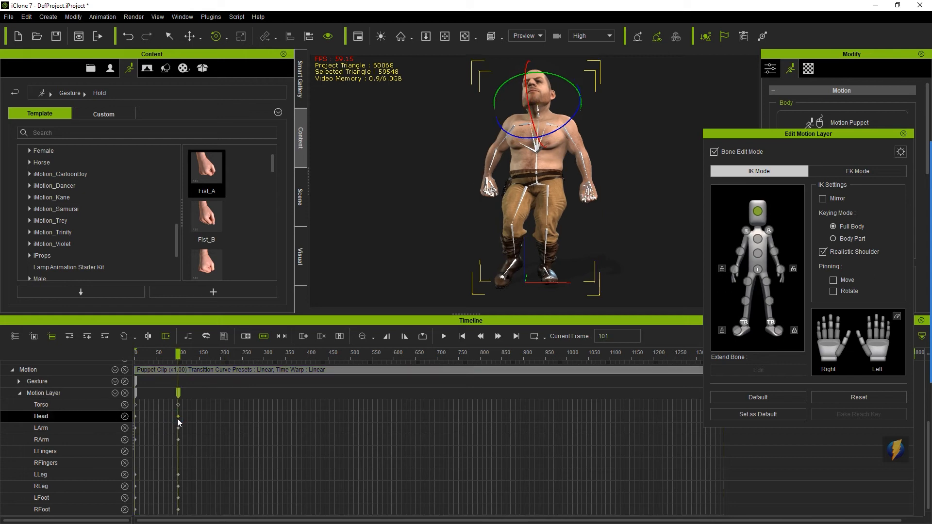
drag(176, 415, 217, 422)
drag(218, 420, 218, 419)
Turn the head toward the character's right at frame 270, and add another head rotation key at frame 357
drag(219, 354, 251, 354)
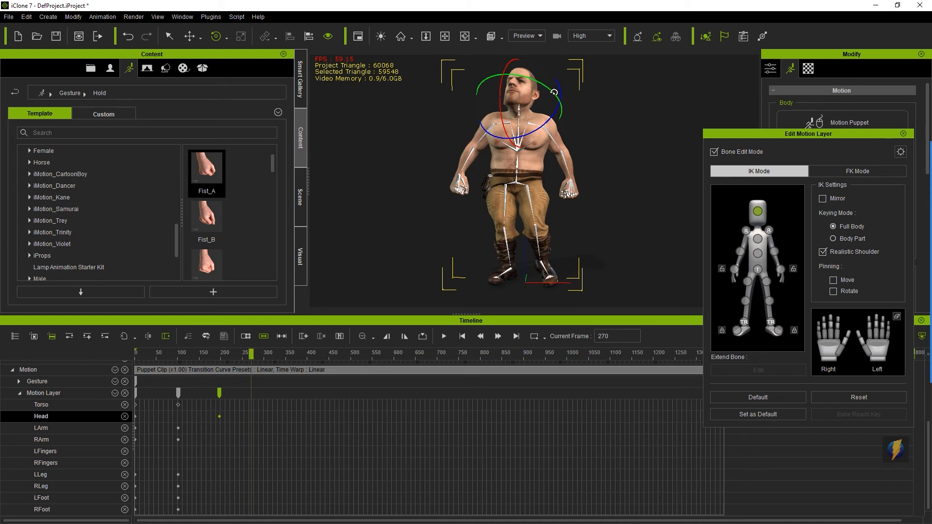
drag(554, 91, 543, 103)
drag(543, 103, 511, 60)
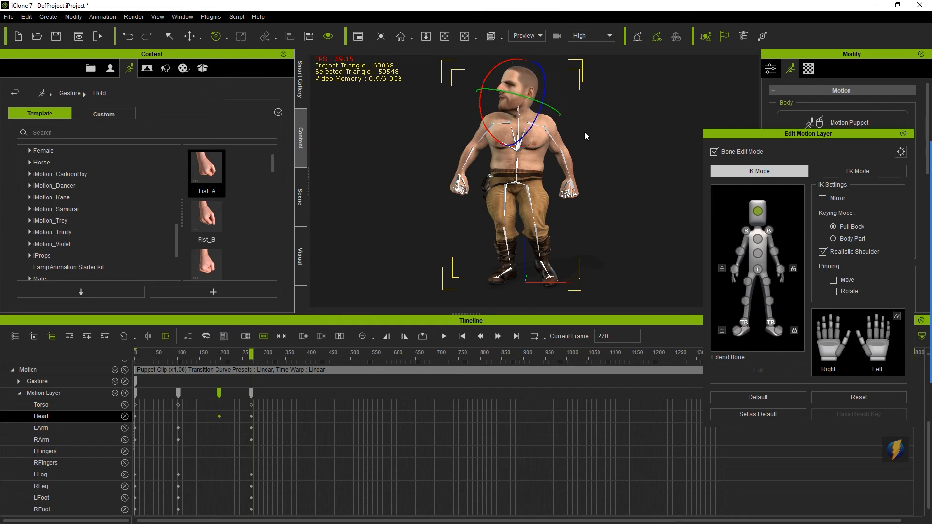
drag(252, 354, 289, 354)
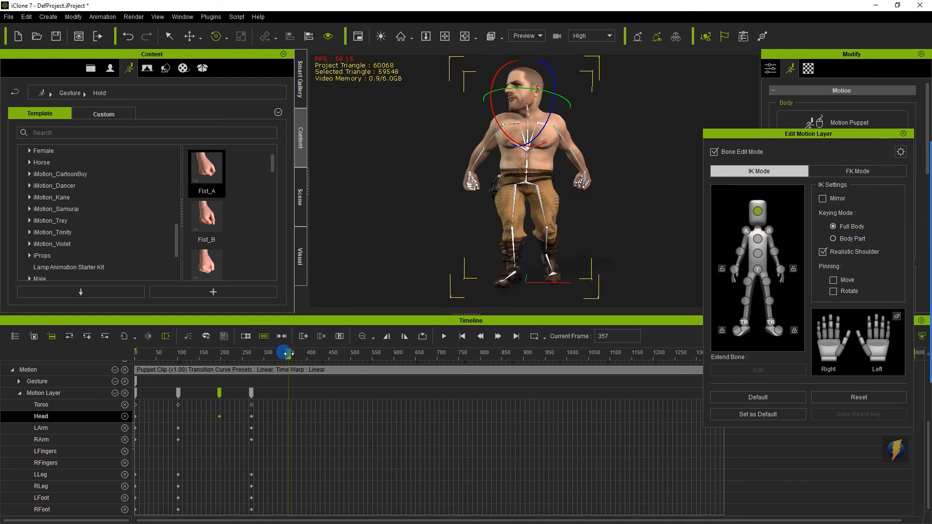
click(514, 88)
Turn the head toward the character's left at frame 468, and key the head rotation again at frame 613
drag(290, 354, 336, 354)
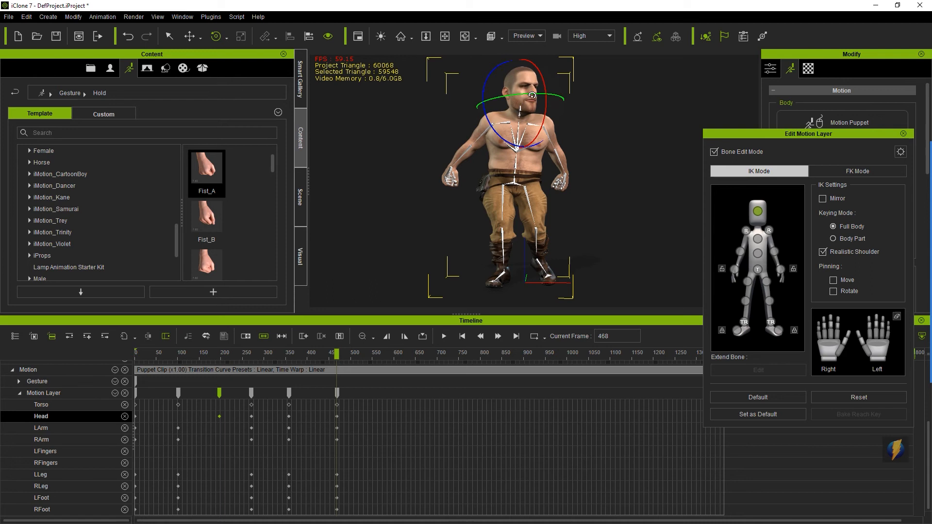
drag(556, 105, 558, 103)
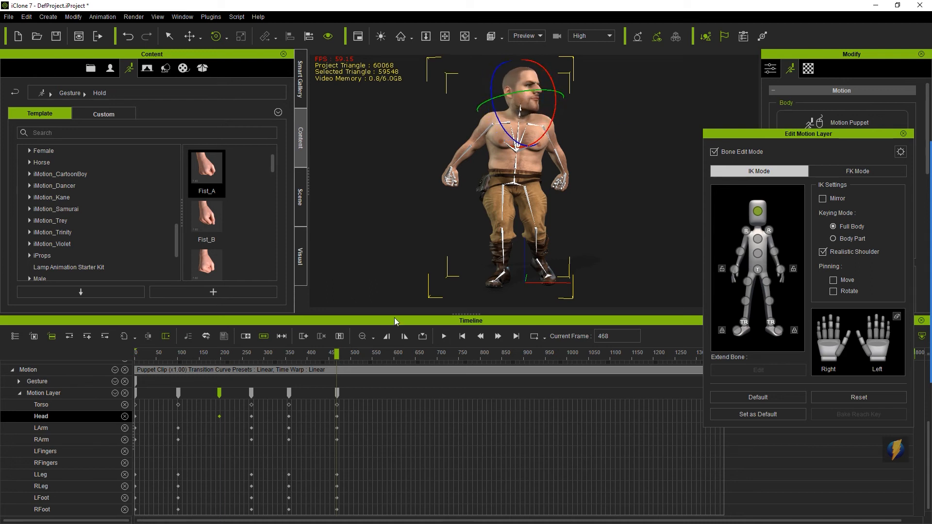
drag(335, 357, 399, 359)
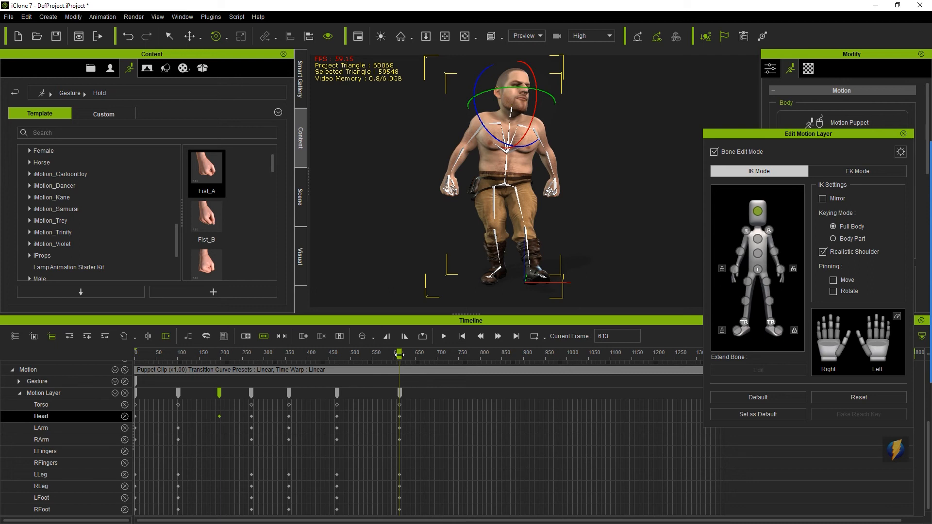
Key the head rotation at frame 900, and turn the head toward the character's right at frame 996
drag(400, 355, 523, 365)
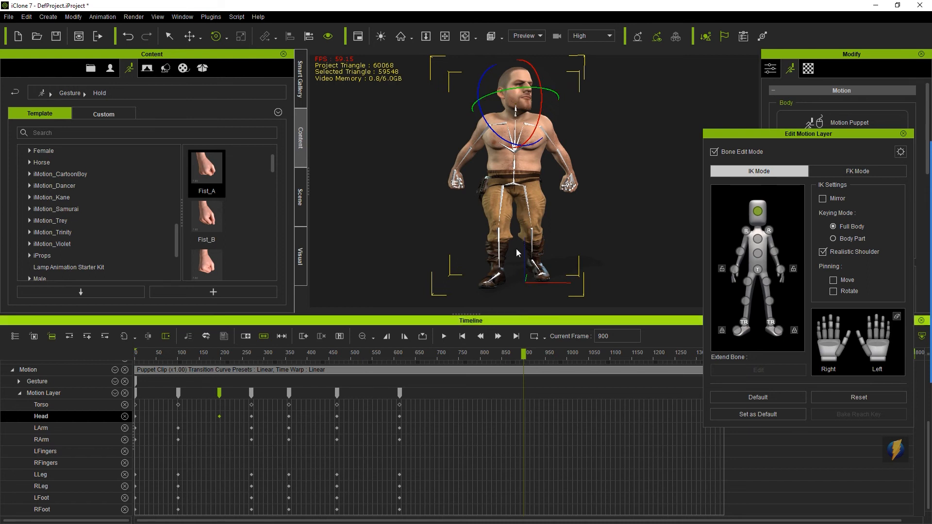
click(553, 90)
drag(524, 353, 565, 353)
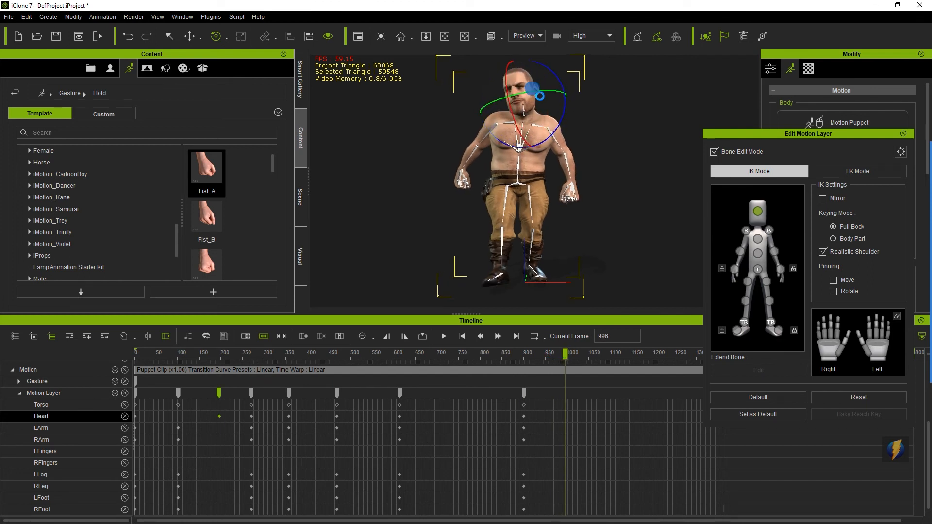
mouse_move(553, 71)
mouse_down()
mouse_move(557, 83)
mouse_move(540, 100)
mouse_up()
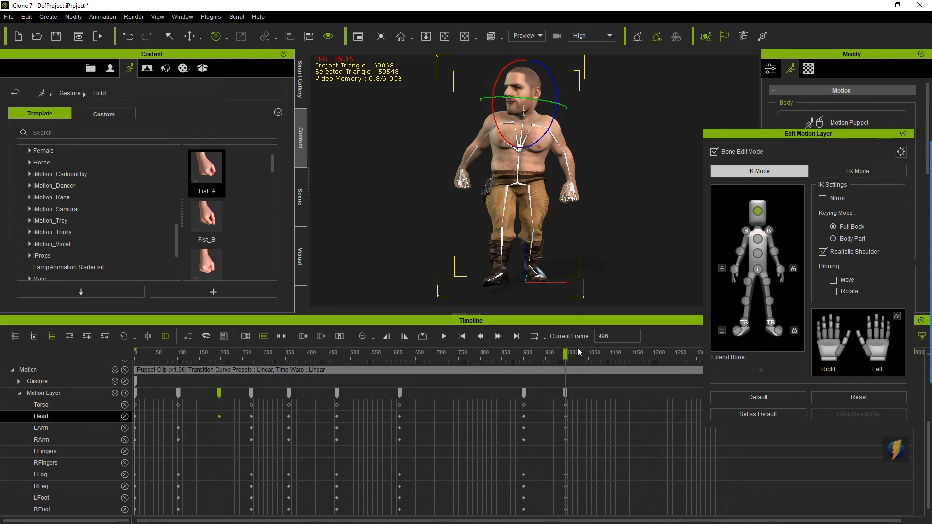
Rotate the head at frames 1233 and 1311, tilting it upward at 1311, and move the editor clear of the timeline
drag(567, 353, 668, 366)
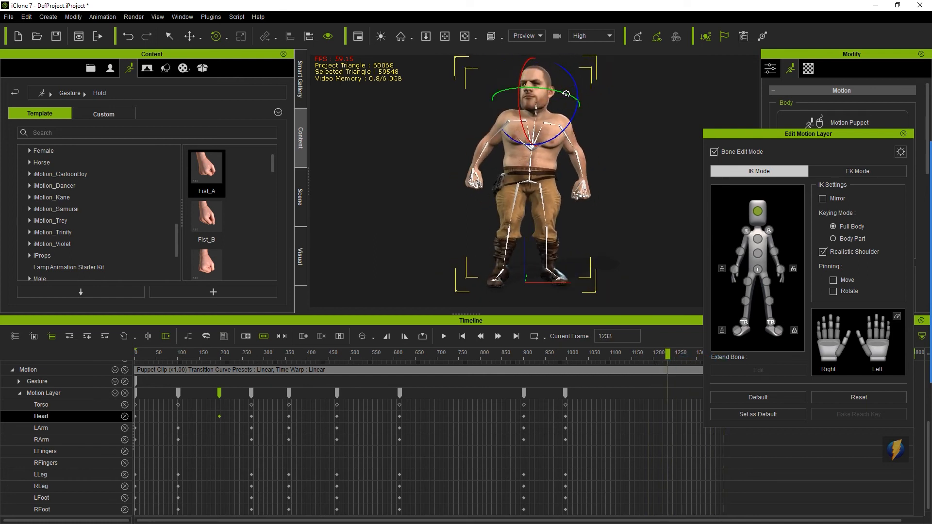
drag(564, 94, 557, 66)
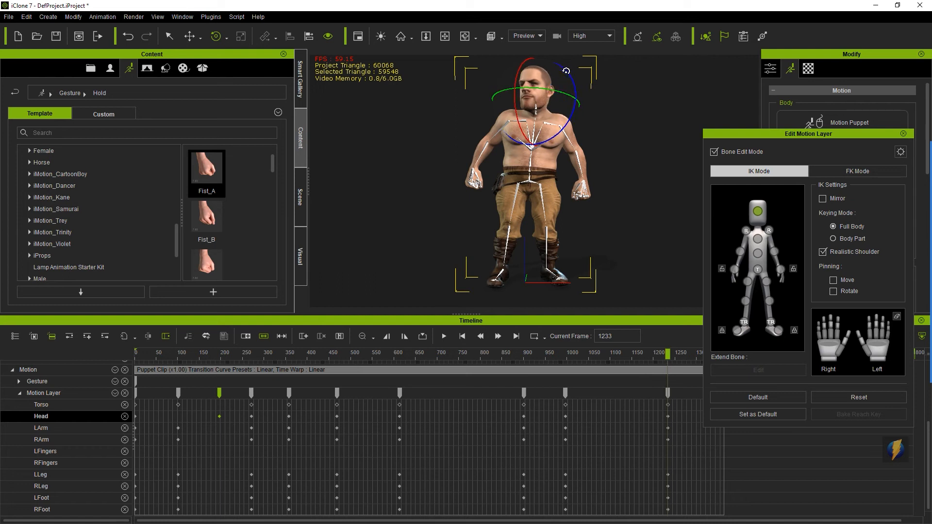
drag(826, 134, 850, 58)
drag(668, 354, 701, 357)
drag(533, 106, 549, 93)
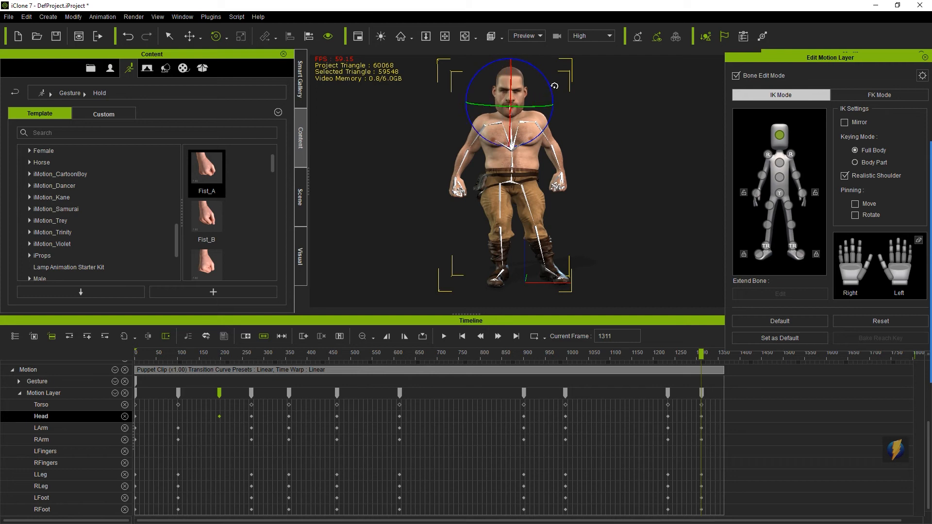
drag(509, 95, 507, 100)
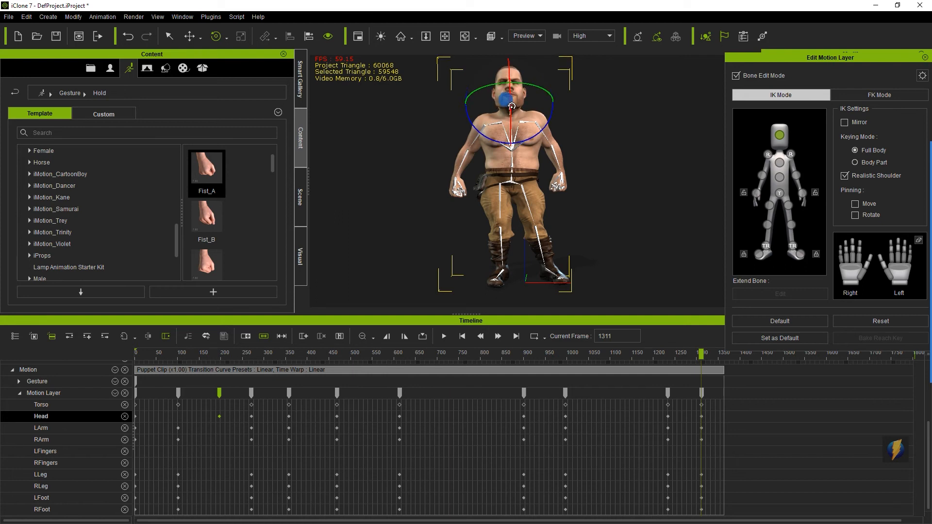
Return to the first frame and close the motion layer editor
drag(701, 353, 2, 340)
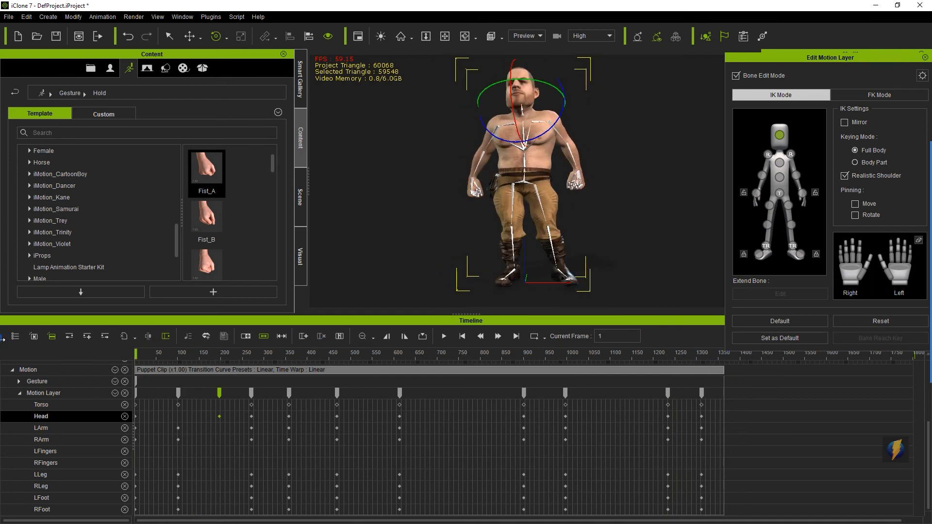
drag(813, 60, 787, 64)
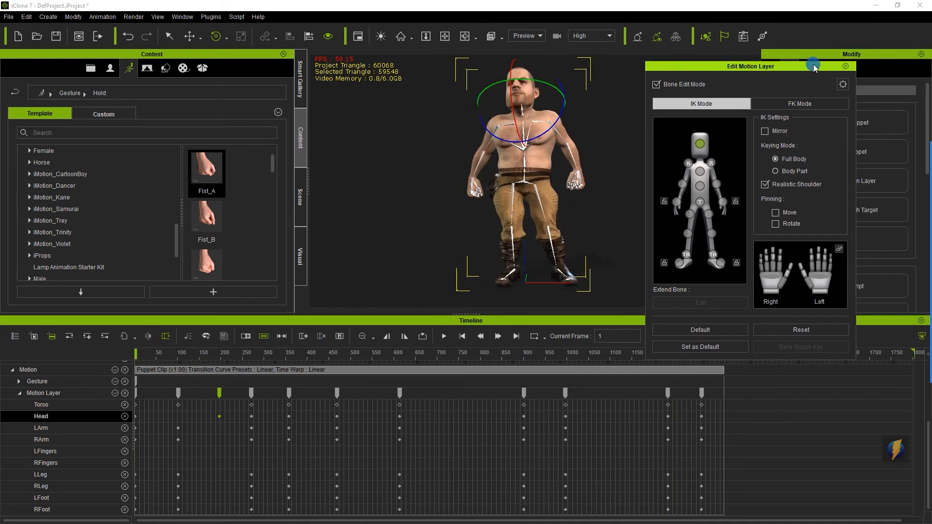
click(846, 66)
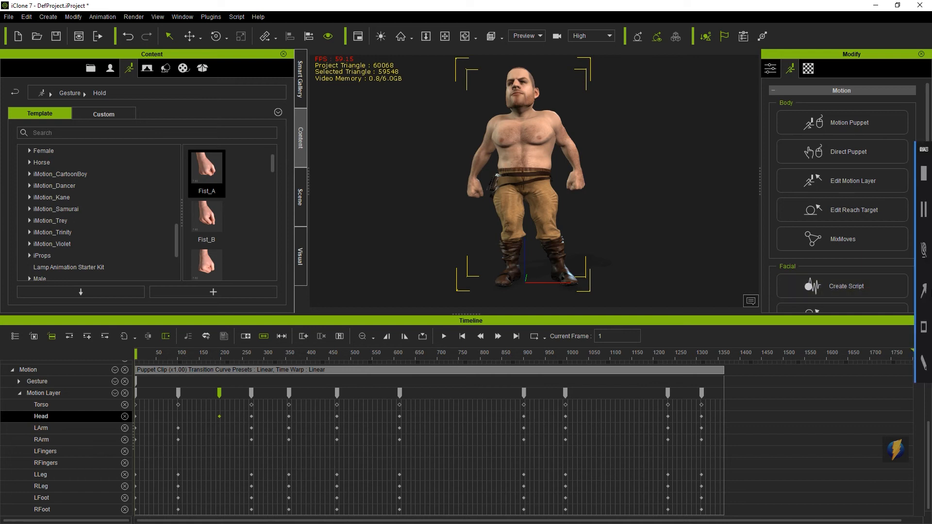
Select the left arm key near frame 900, and then the combined Motion Layer key at frame 900 covering all body parts
drag(723, 185, 532, 417)
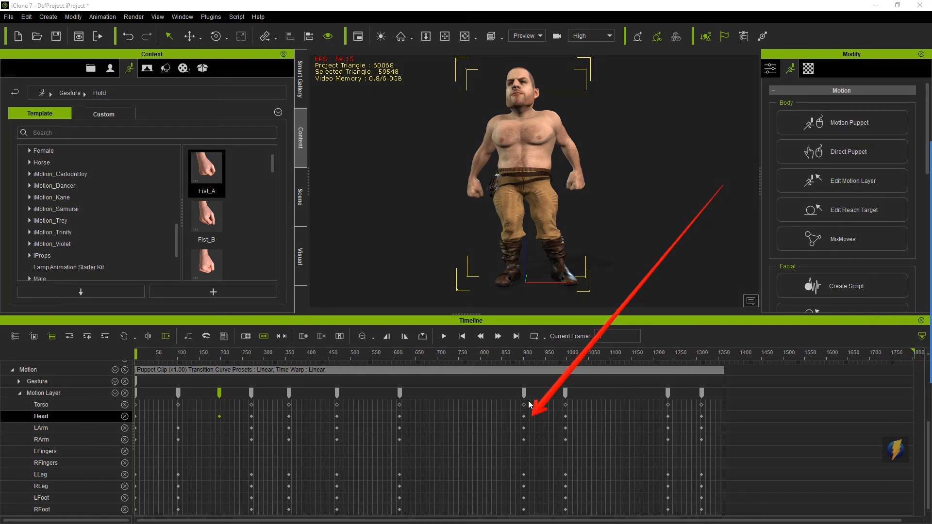
click(524, 427)
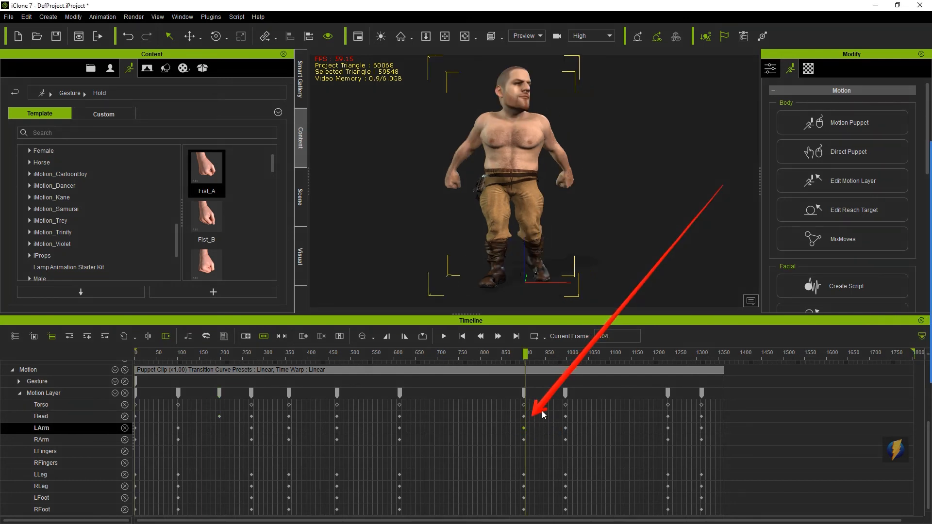
click(525, 393)
drag(524, 393, 524, 395)
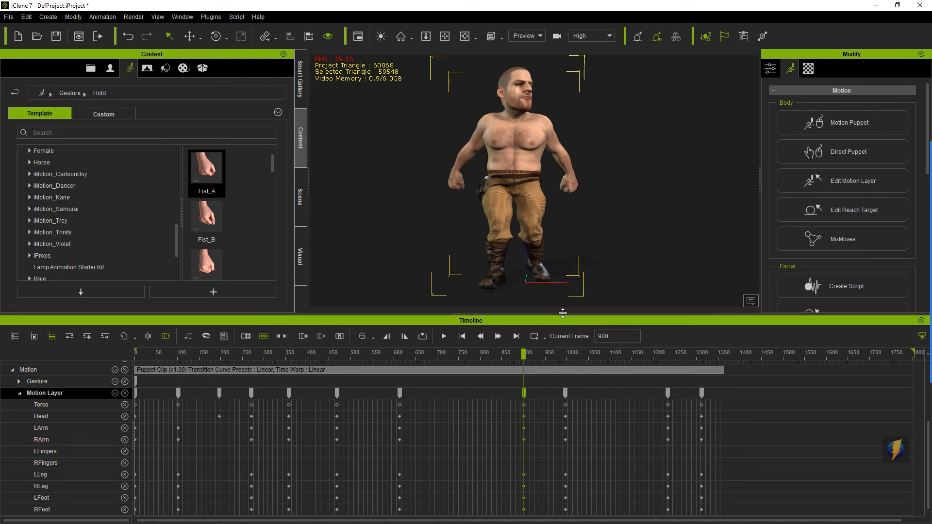
Shrink the timeline, return to the first frame, and play back the walk to check the new head movements
drag(554, 313, 554, 413)
click(462, 435)
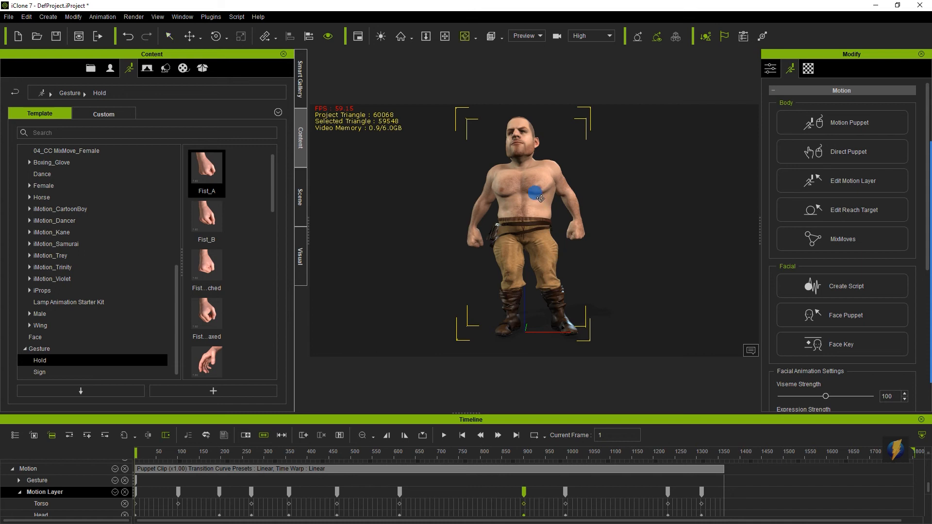
click(541, 245)
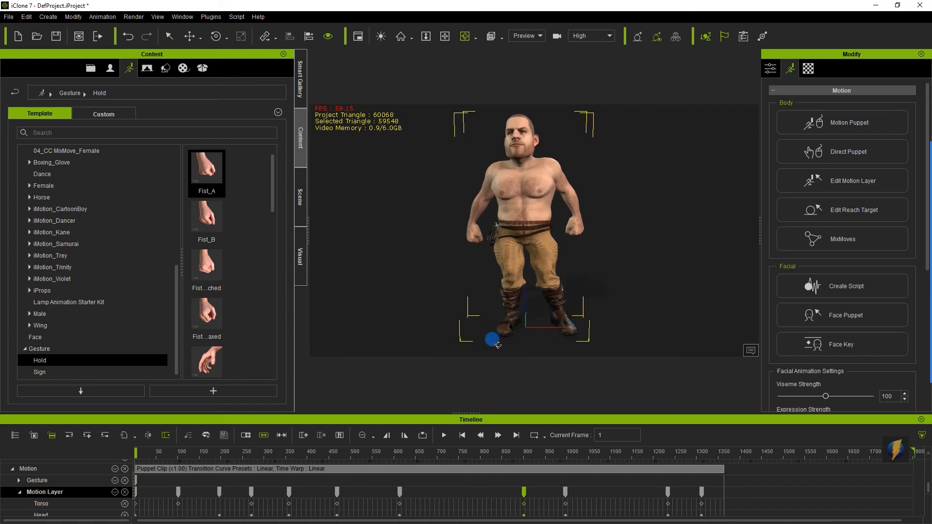
click(446, 436)
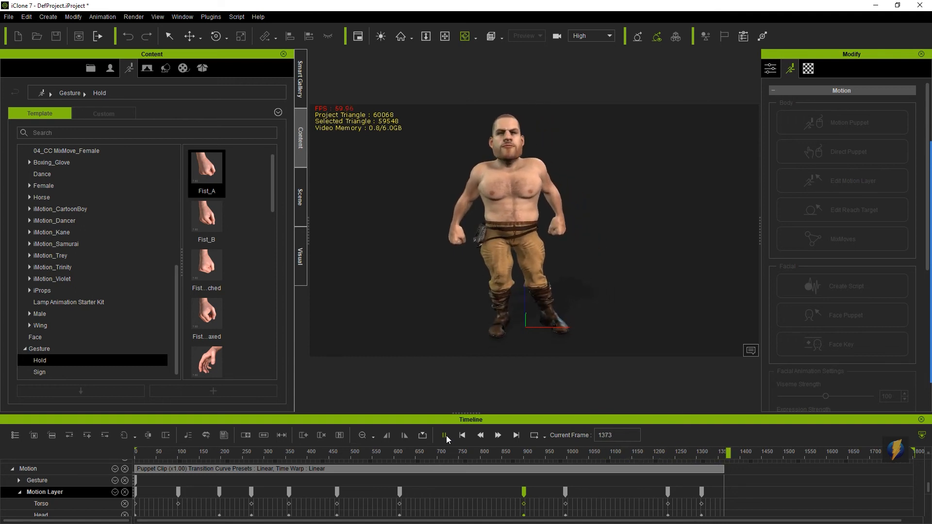
click(445, 436)
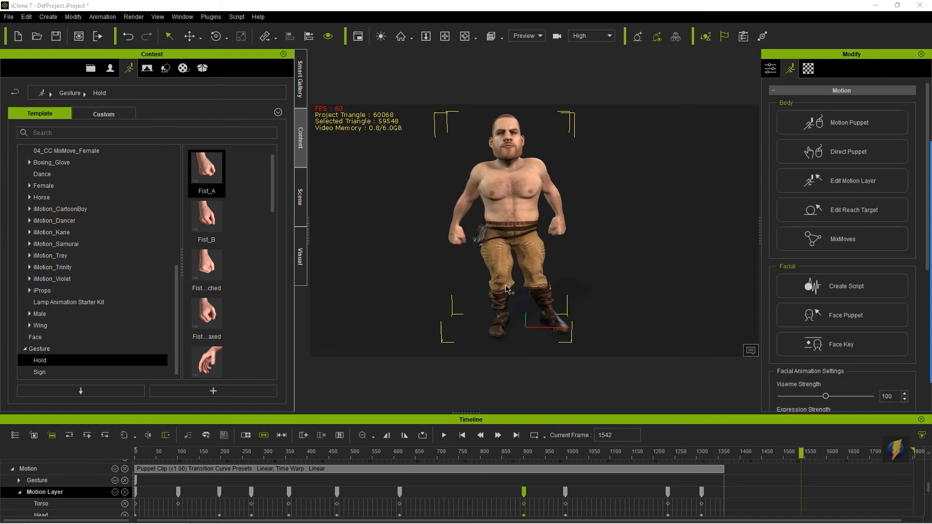
Return to the first frame and switch the camera to the Face view of the character
drag(801, 453, 2, 393)
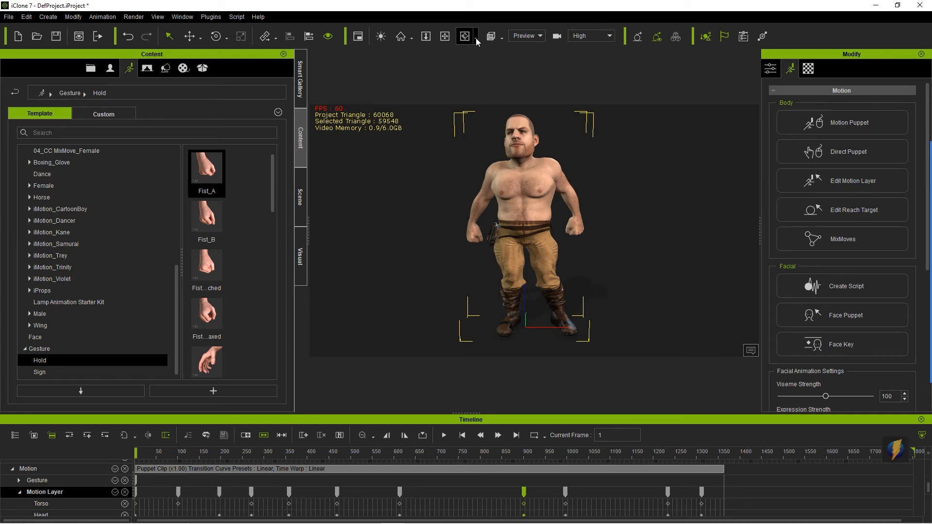
click(501, 38)
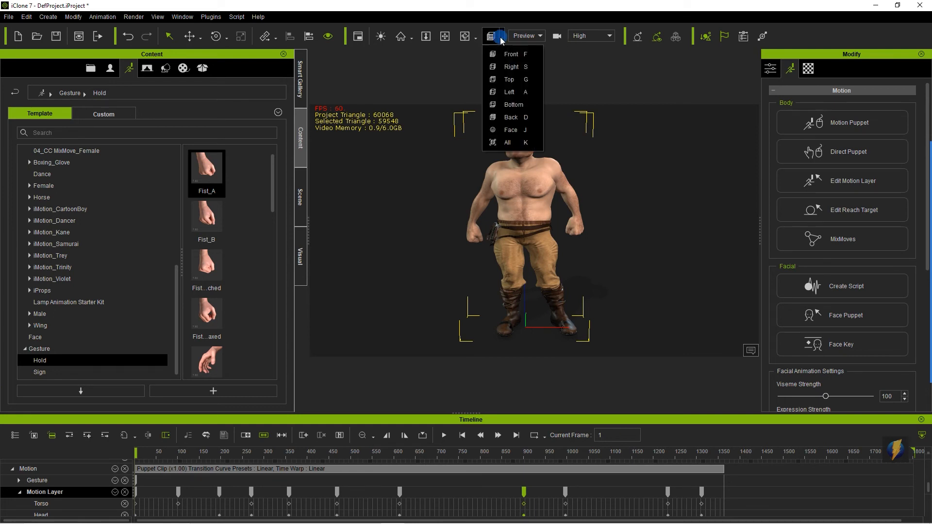
click(511, 132)
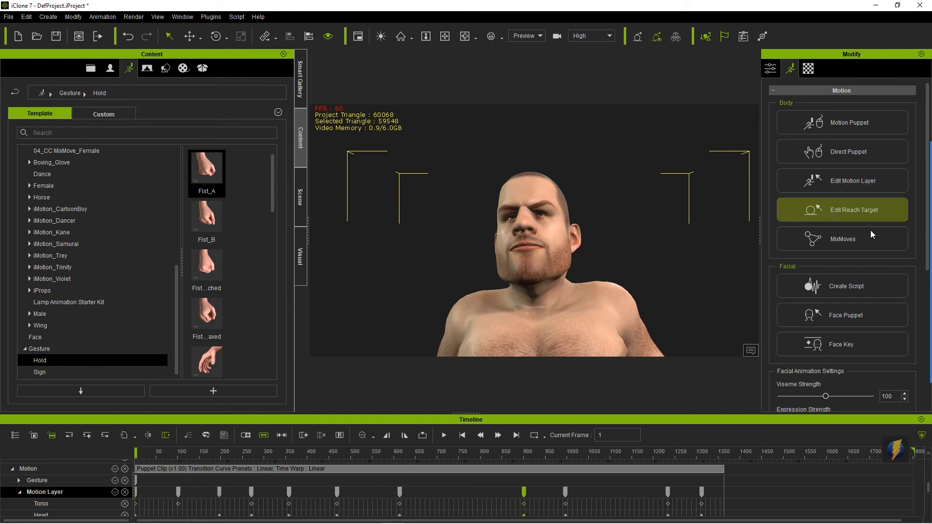
Open the Face Key editor and move it clear of the character's face
click(917, 290)
mouse_move(685, 203)
mouse_down()
mouse_move(743, 301)
mouse_move(784, 335)
mouse_up()
click(847, 348)
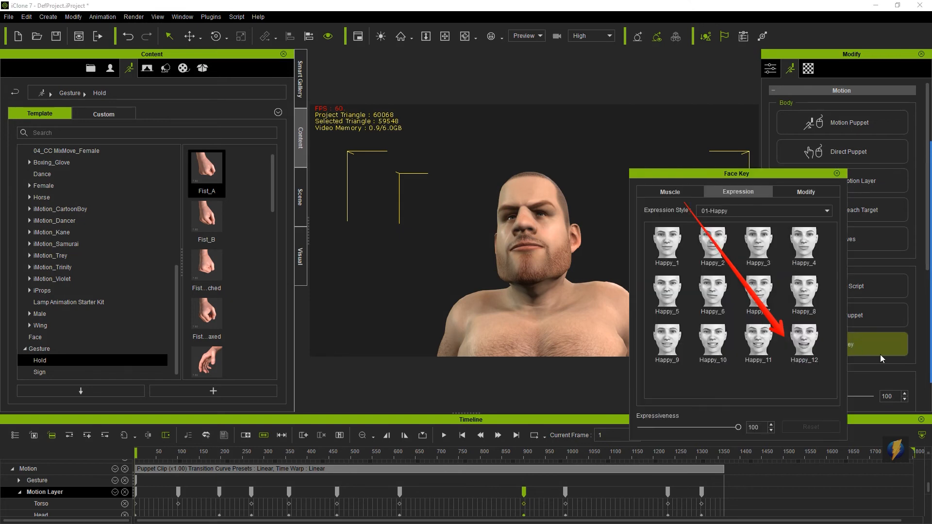
drag(743, 170, 785, 101)
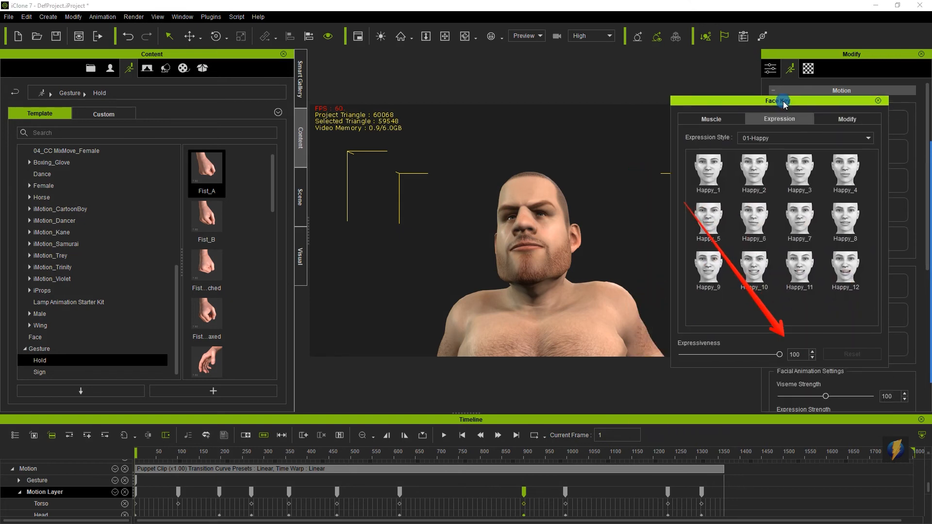
Try out several 01-Happy expressions on the character's face at the first frame
click(758, 272)
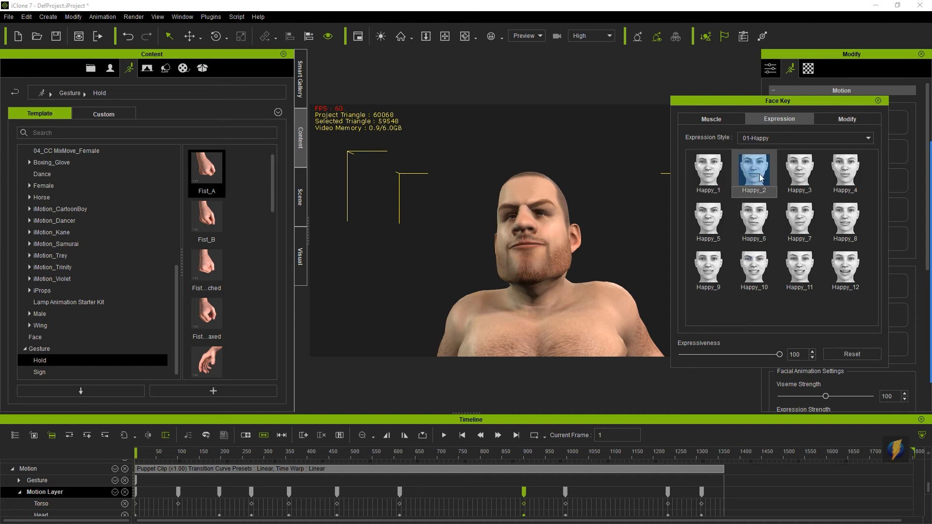
click(716, 171)
click(717, 221)
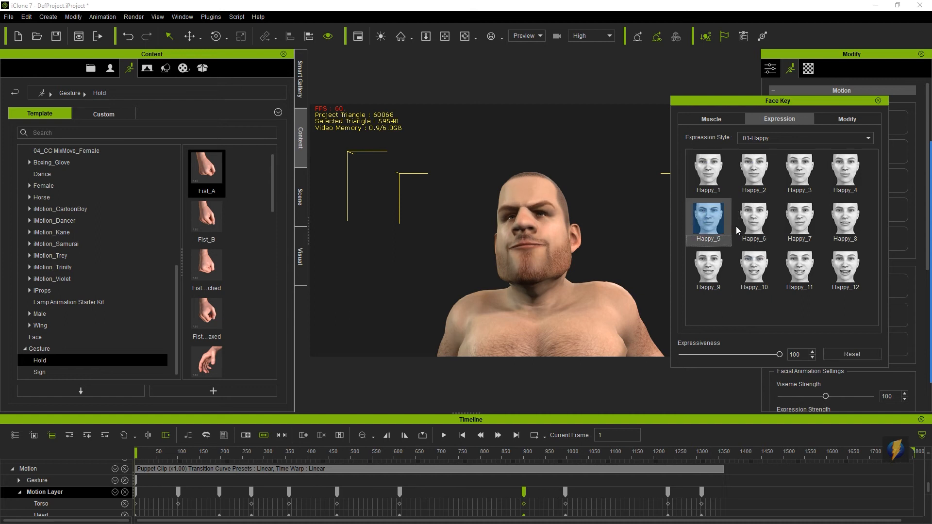
click(845, 222)
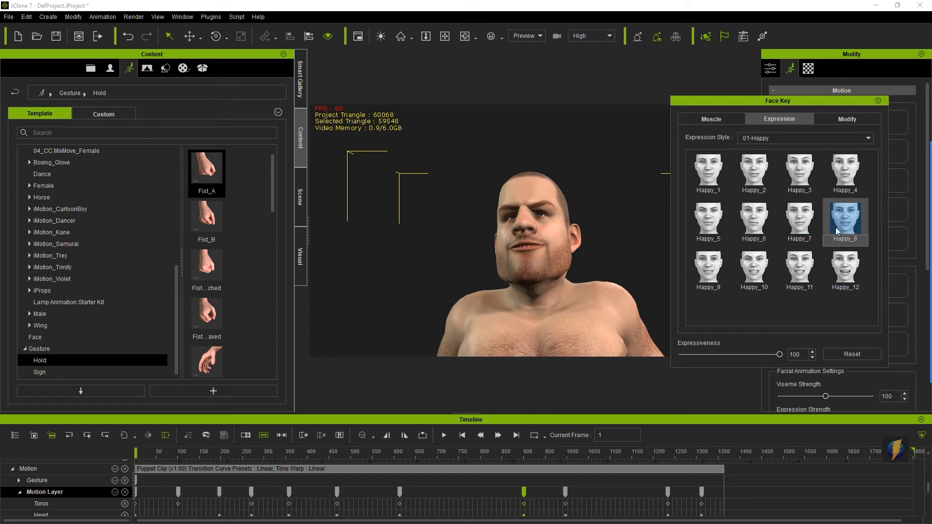
click(845, 269)
click(806, 223)
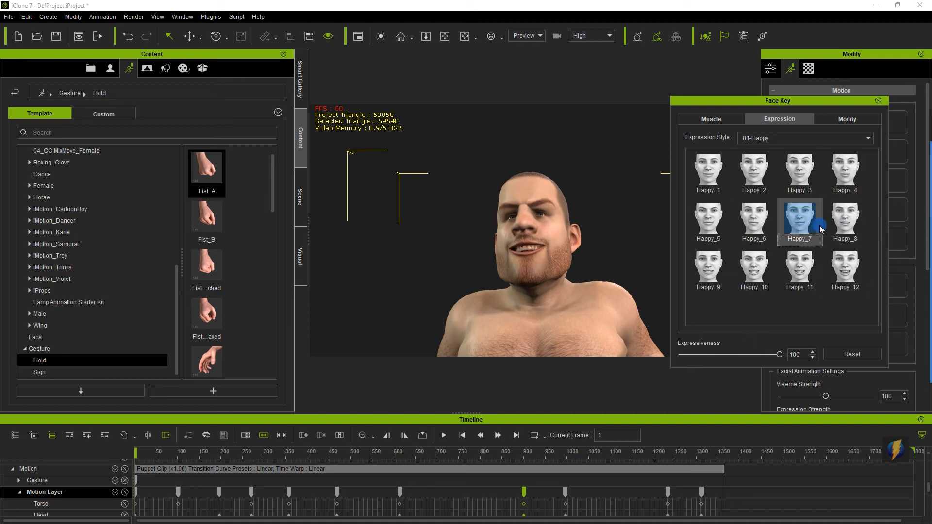
Change the expression style to 03-Angry, compare several of its expressions, and apply Angry_4 at the first frame
click(862, 139)
click(801, 163)
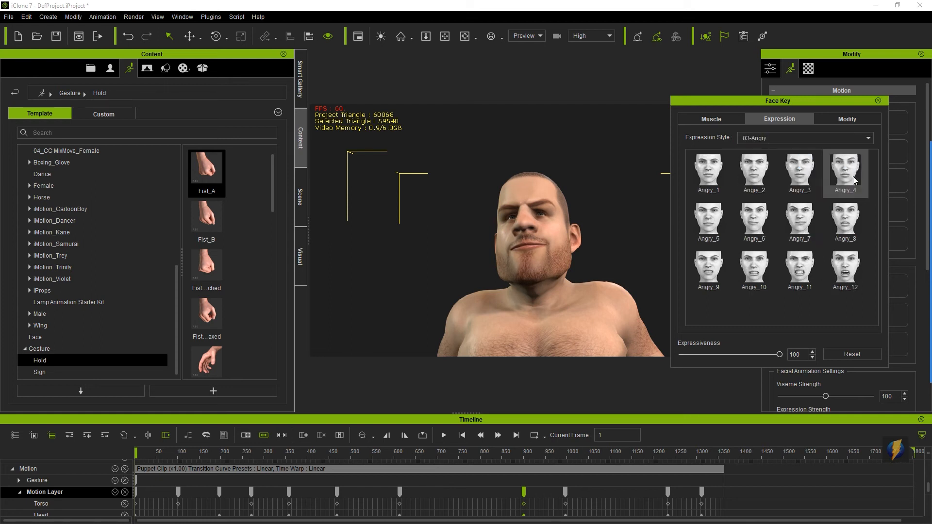
click(806, 270)
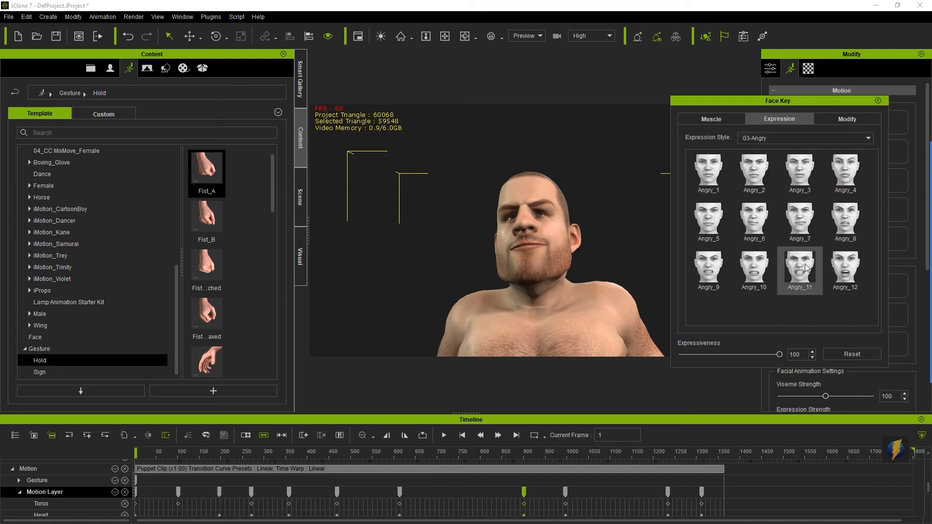
click(845, 221)
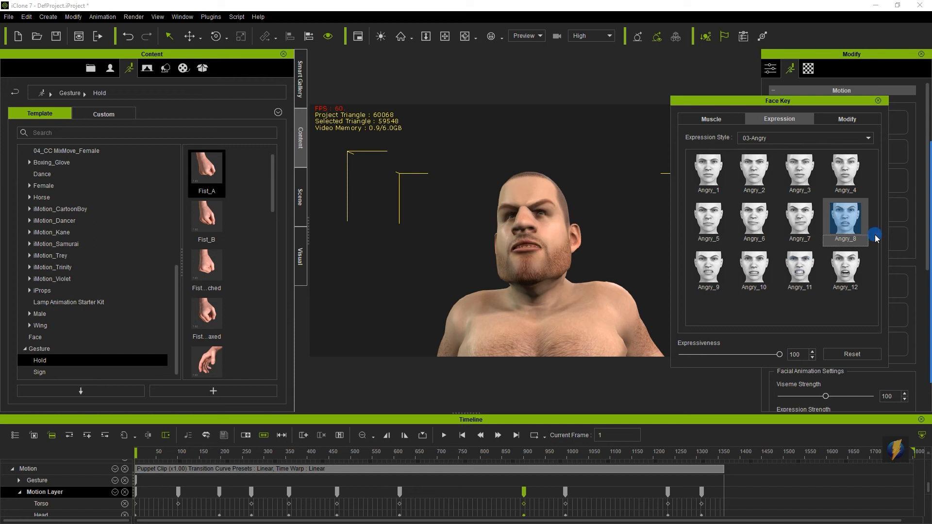
click(709, 172)
click(766, 186)
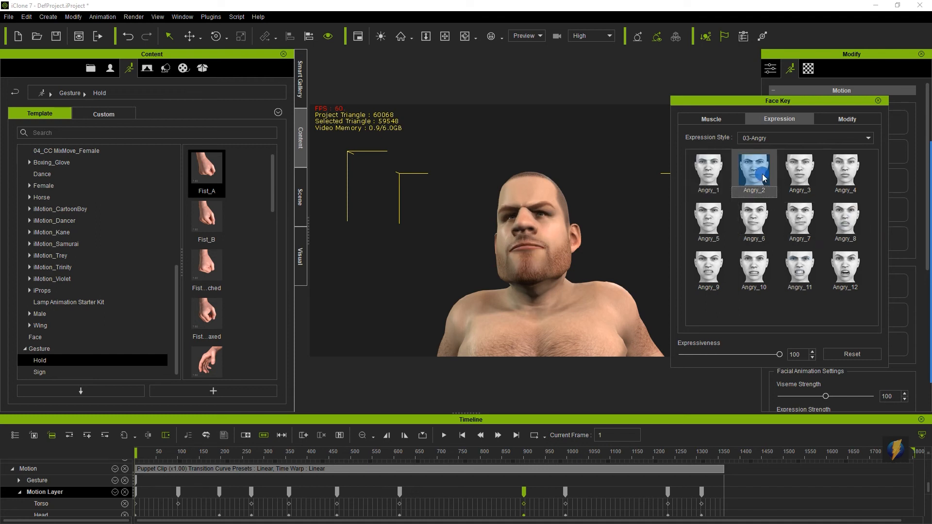
click(818, 189)
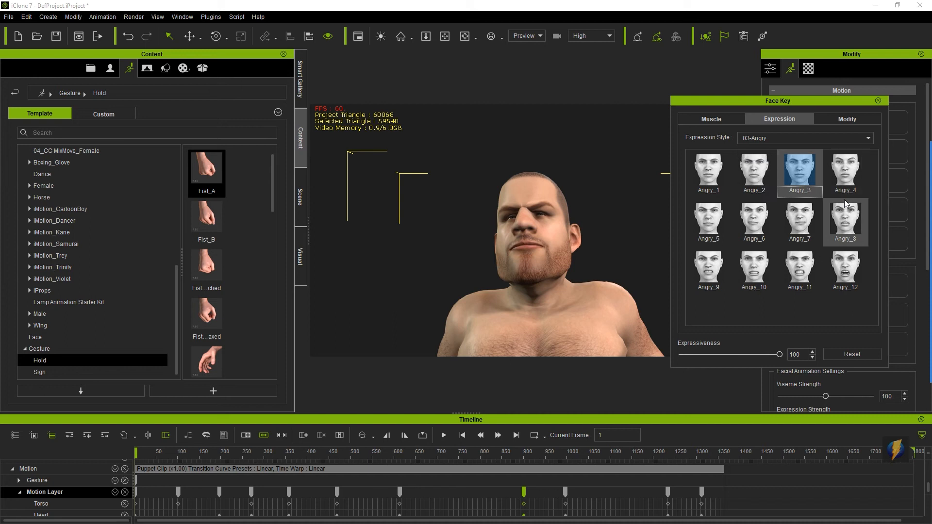
click(719, 223)
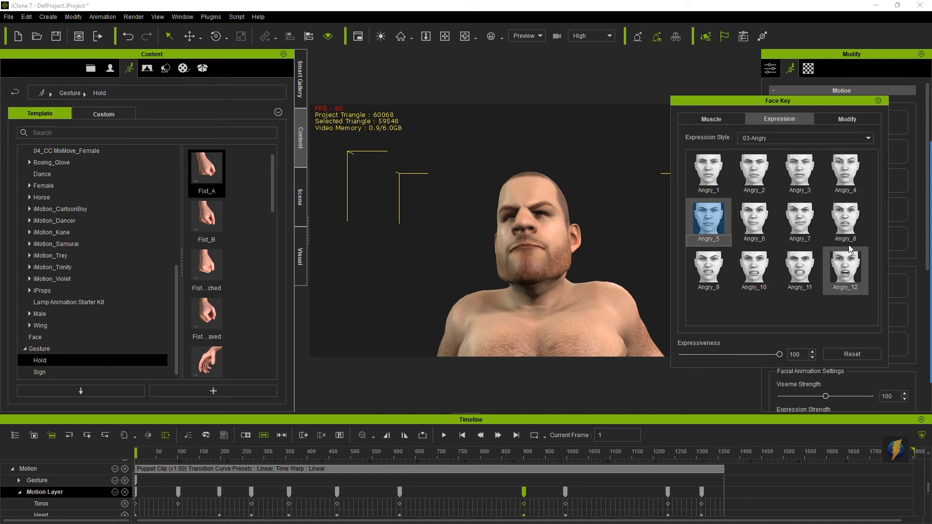
click(851, 175)
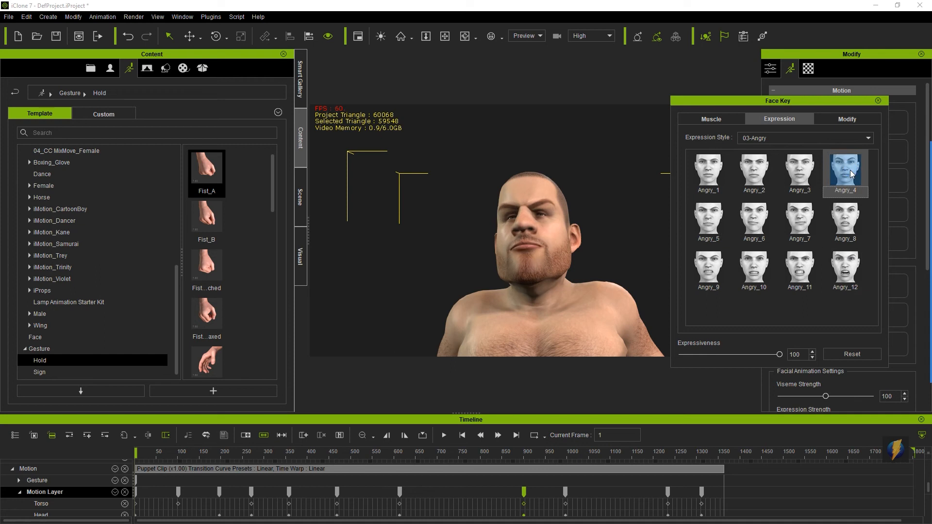
Play the walk up to frame 424 and apply the Surprise_12 expression from the 06-Surprise style there
scroll(555, 258, down, 5)
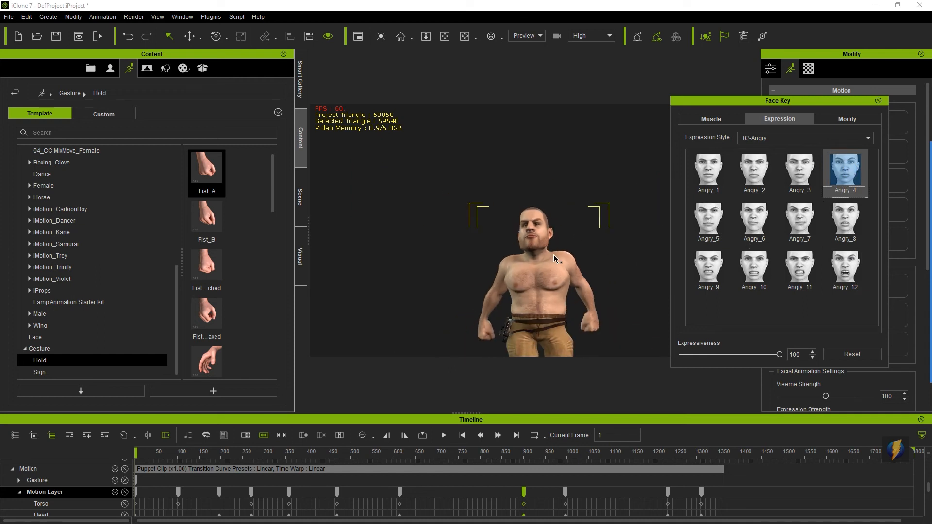
scroll(556, 256, up, 2)
right_drag(551, 259, 583, 309)
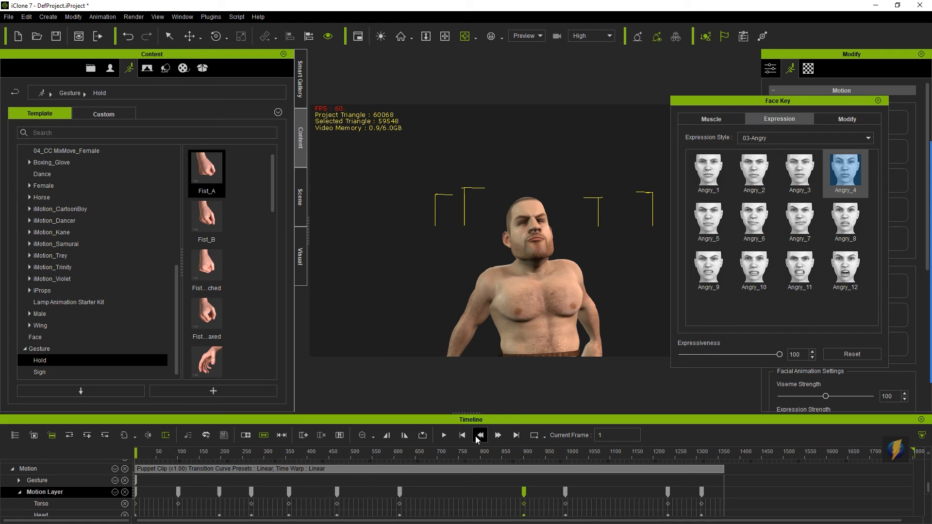
click(446, 435)
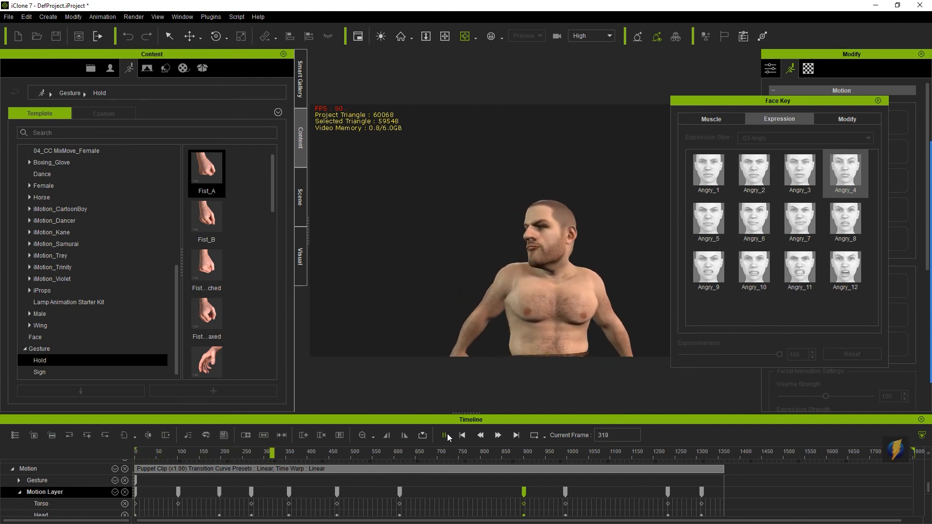
click(448, 434)
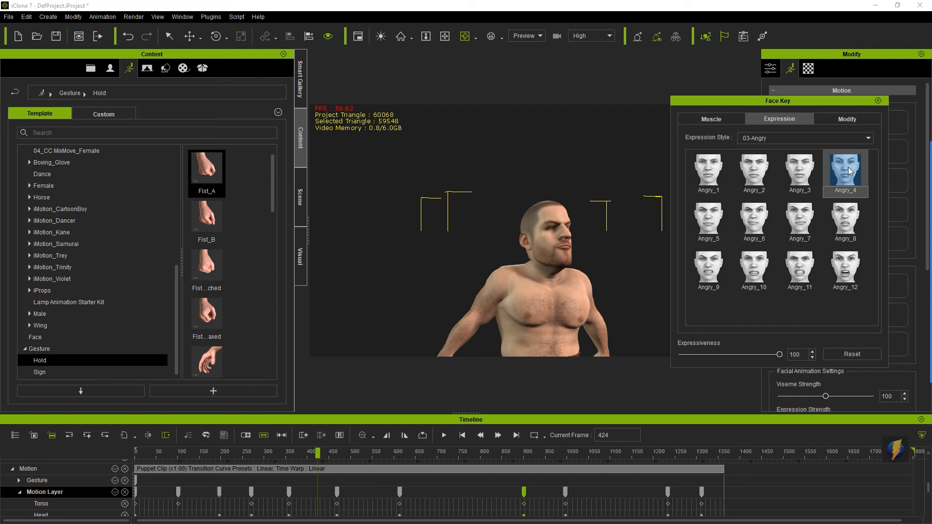
click(868, 140)
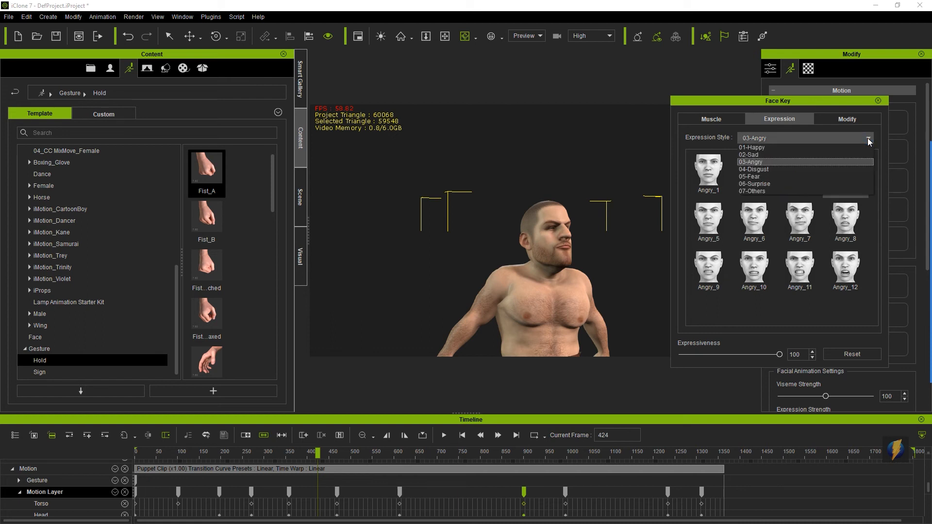
click(782, 185)
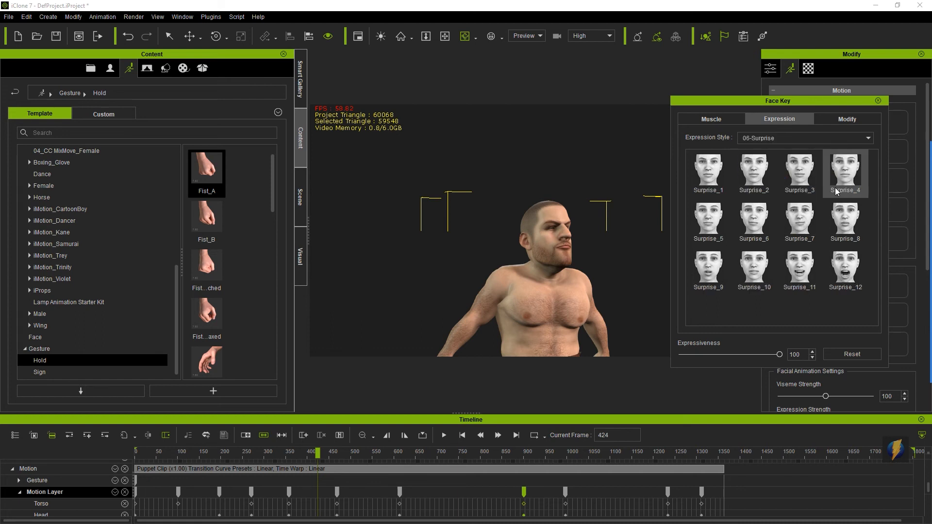
click(847, 270)
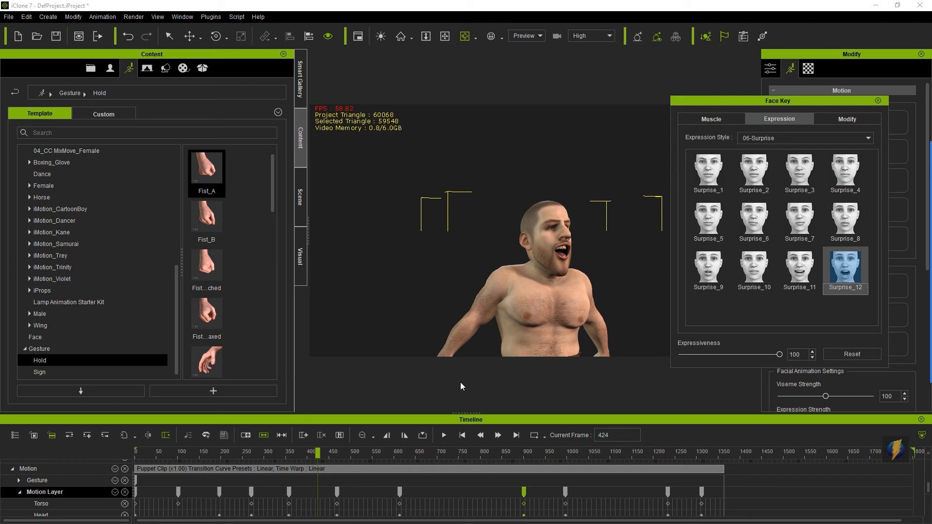
Scrub back to frame 392, then enlarge the timeline and look through the character's Gesture and Motion Layer tracks
drag(313, 453, 303, 435)
drag(476, 413, 480, 301)
click(20, 401)
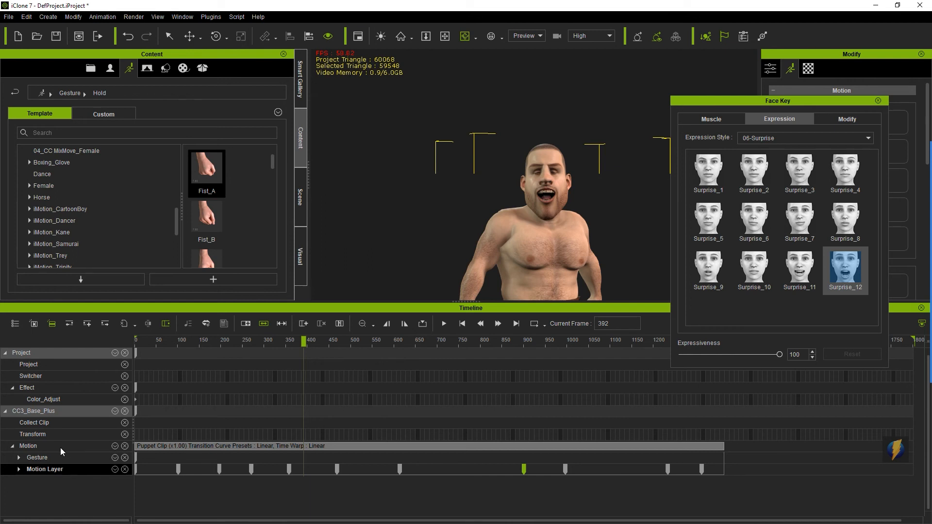
click(18, 458)
click(19, 458)
click(18, 470)
scroll(82, 456, down, 2)
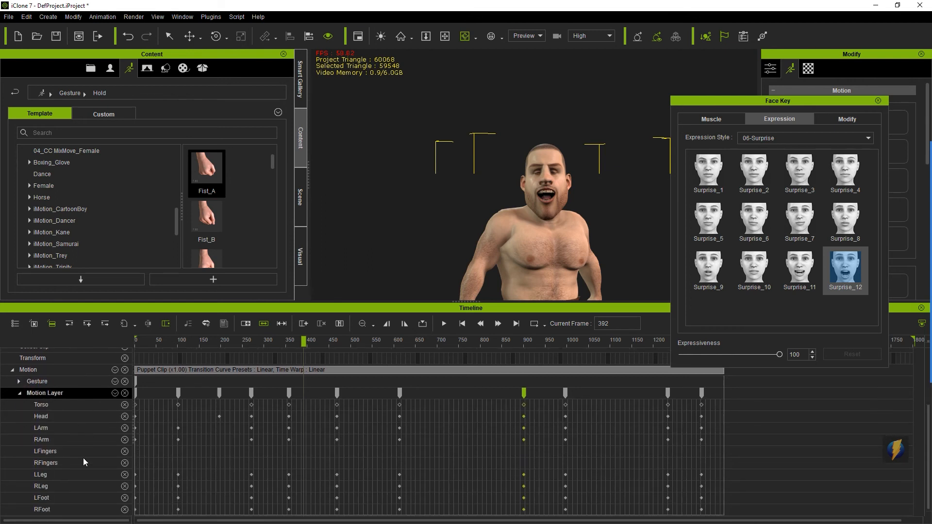
scroll(83, 458, up, 1)
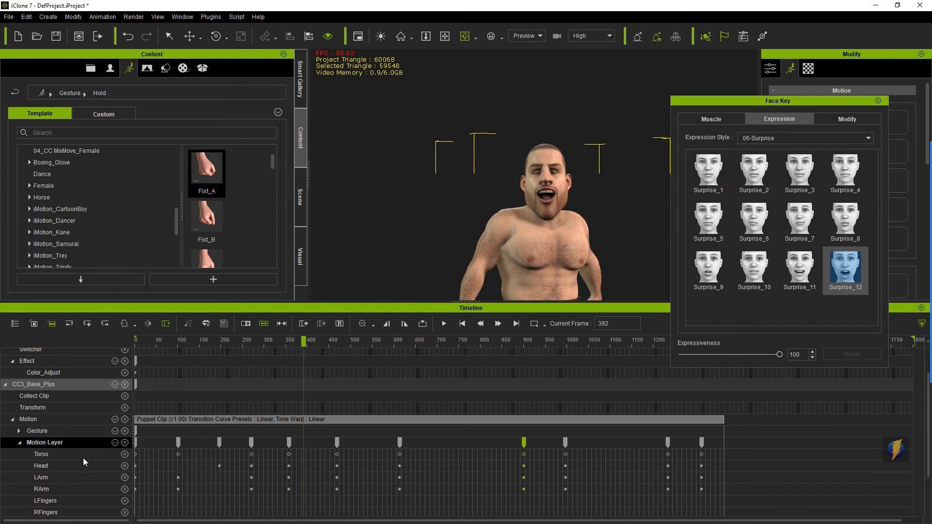
click(19, 443)
Show the Expression track for CC3_Base_Plus in the timeline and expand it to its Muscle, Eyeball(R/L) and Head tracks
click(114, 411)
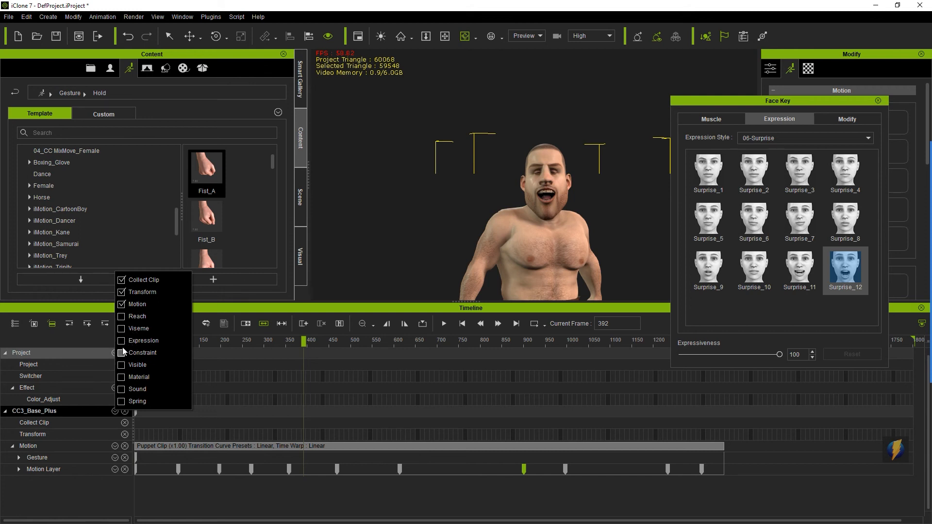
click(122, 340)
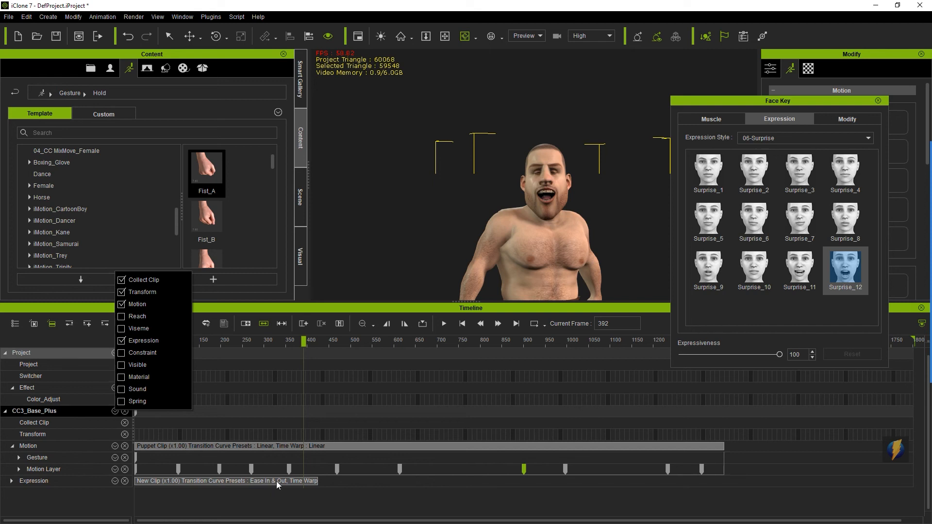
click(114, 480)
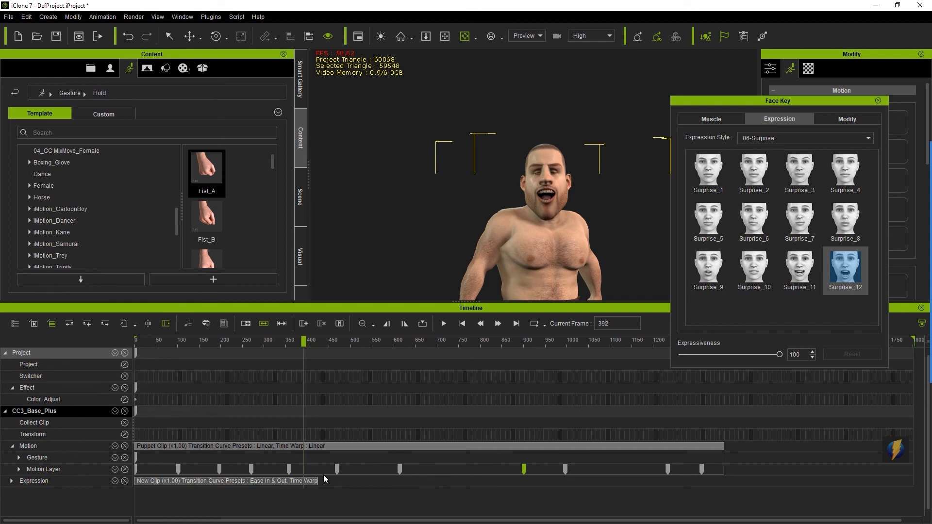
click(114, 482)
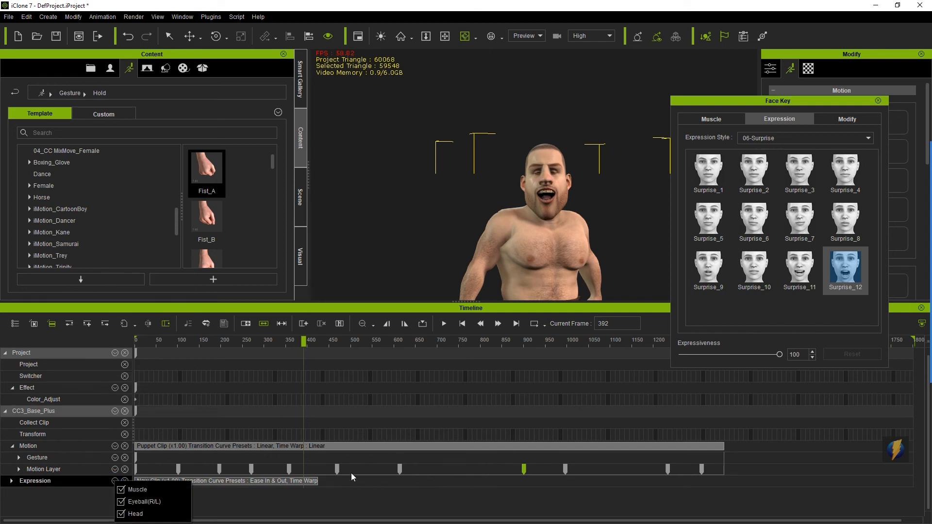
click(88, 494)
click(115, 481)
click(10, 483)
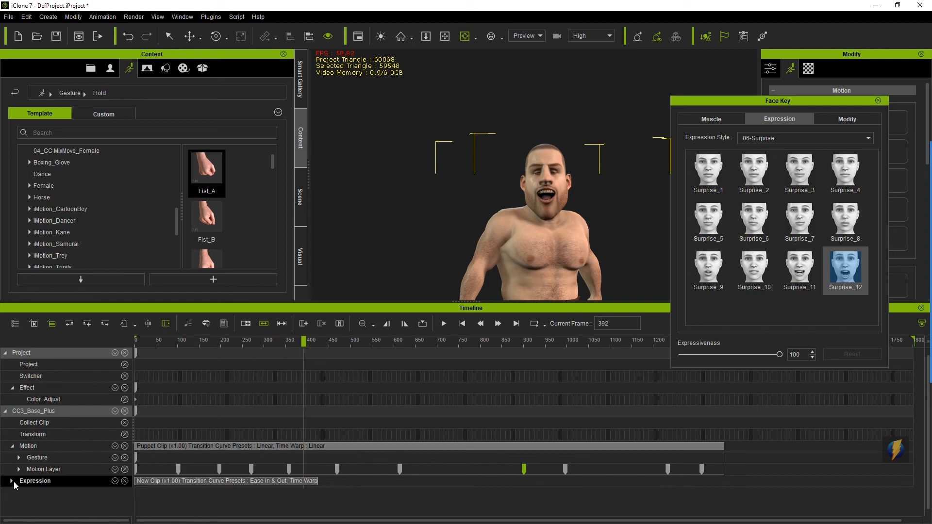
click(12, 481)
scroll(436, 465, down, 1)
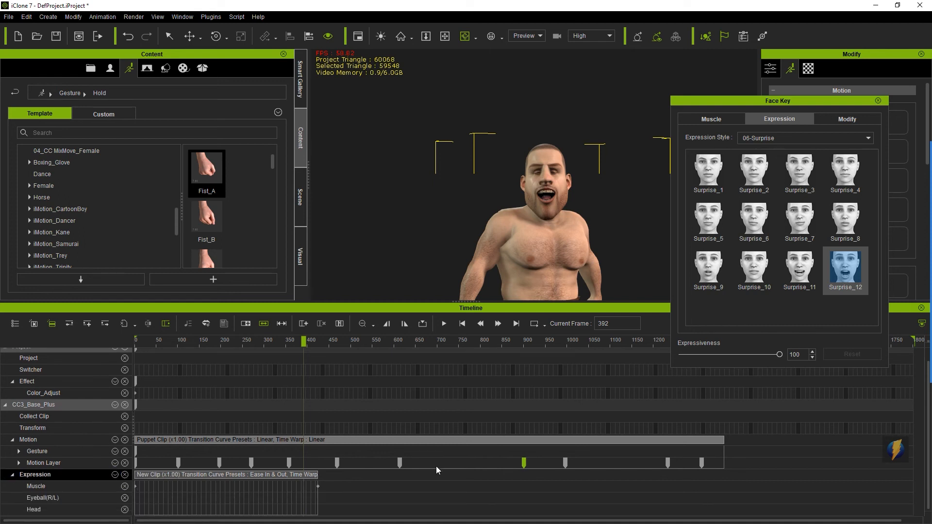
Check the Muscle key at frame 424, then copy the Muscle key at the first frame
click(318, 486)
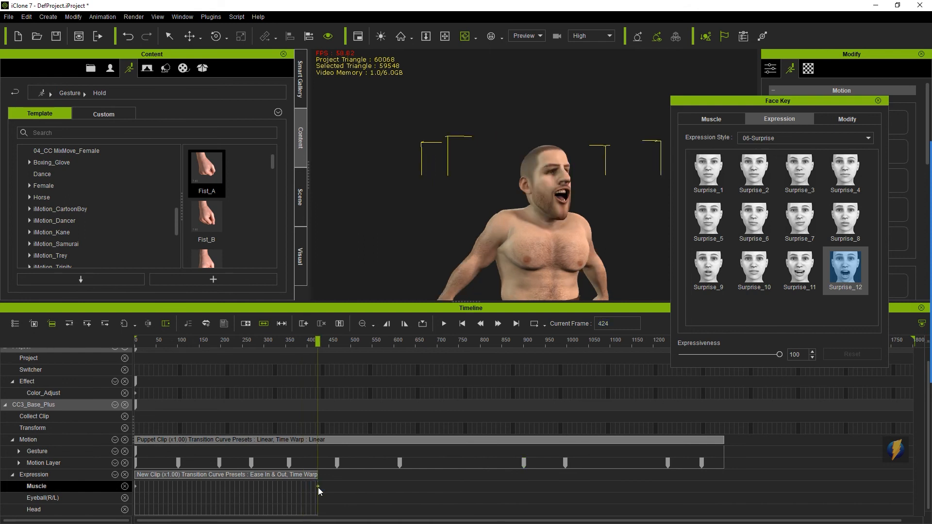
click(135, 486)
right_click(135, 485)
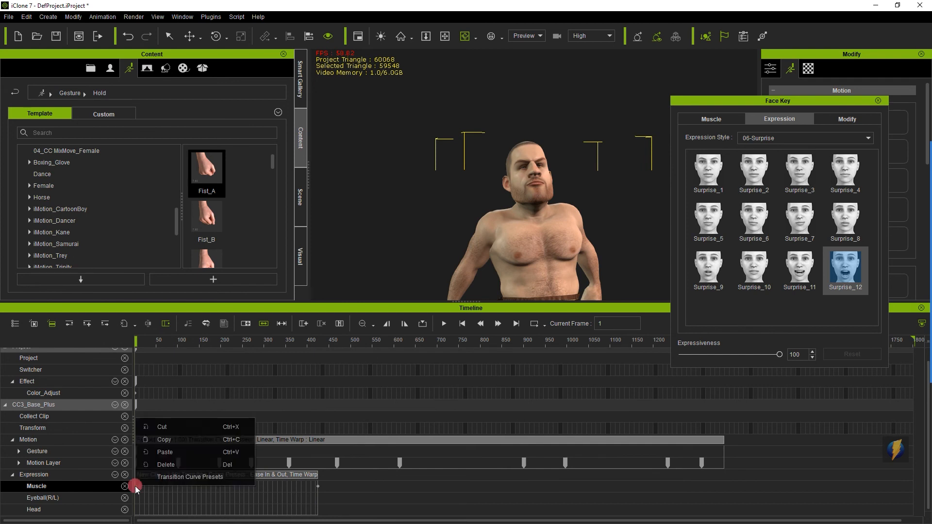
click(172, 441)
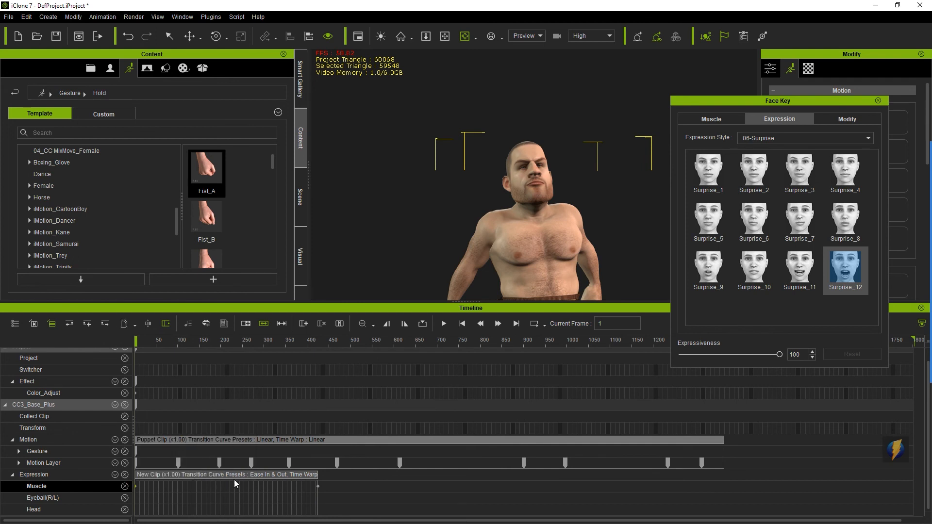
Paste the copied Muscle key at frame 399 on the character's Muscle track
drag(136, 342, 305, 376)
right_click(306, 485)
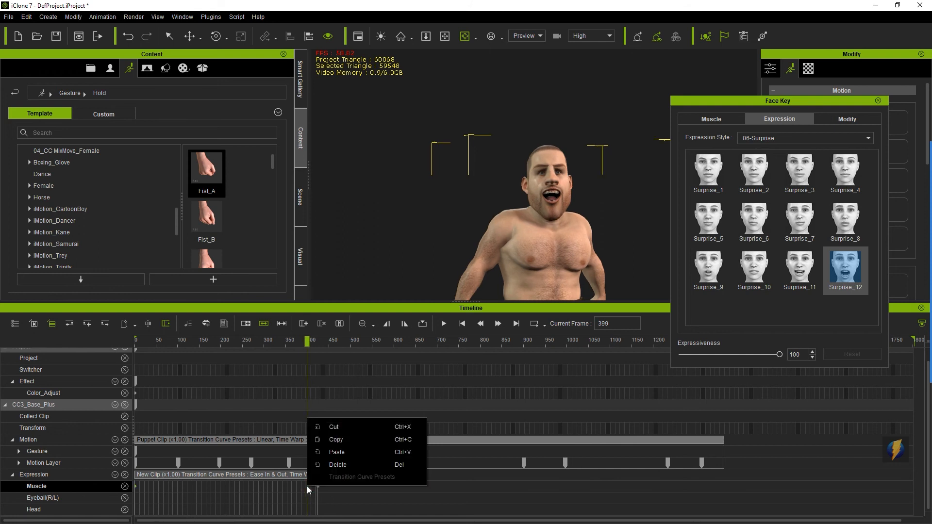
click(333, 451)
Play back the change of expression around the pasted key, and delete the Muscle key at frame 424
drag(306, 343, 270, 344)
click(443, 324)
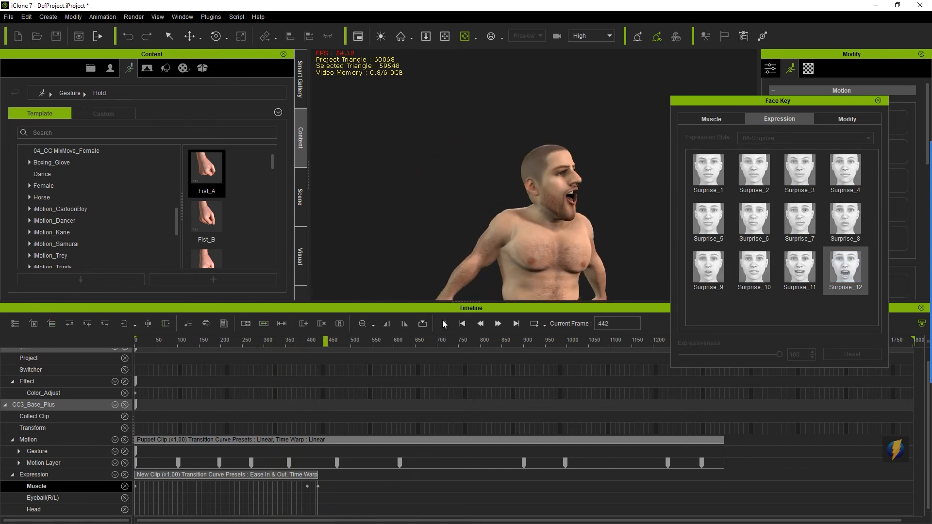
click(443, 324)
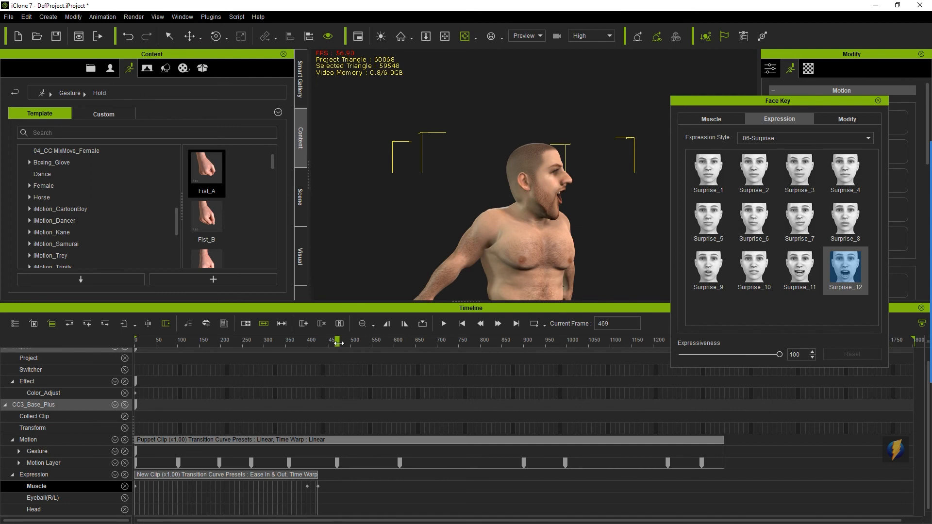
drag(339, 344, 312, 343)
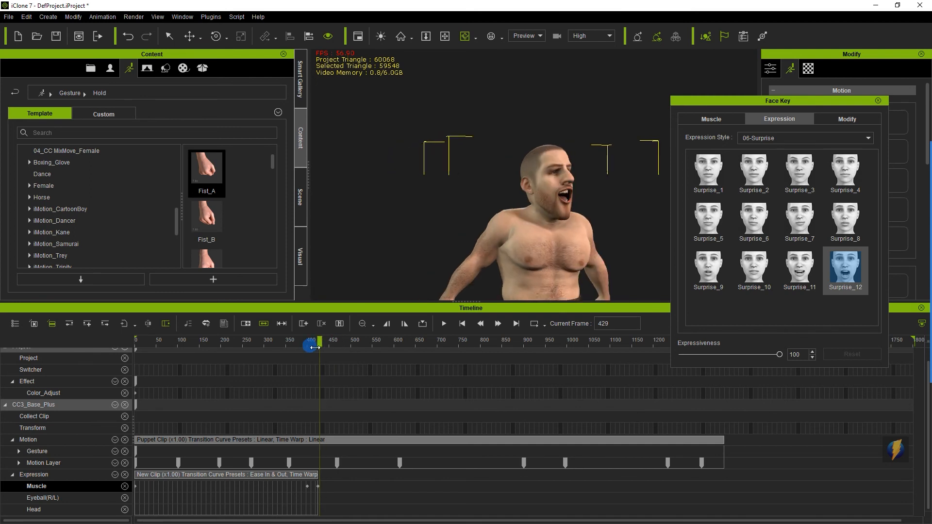
click(318, 486)
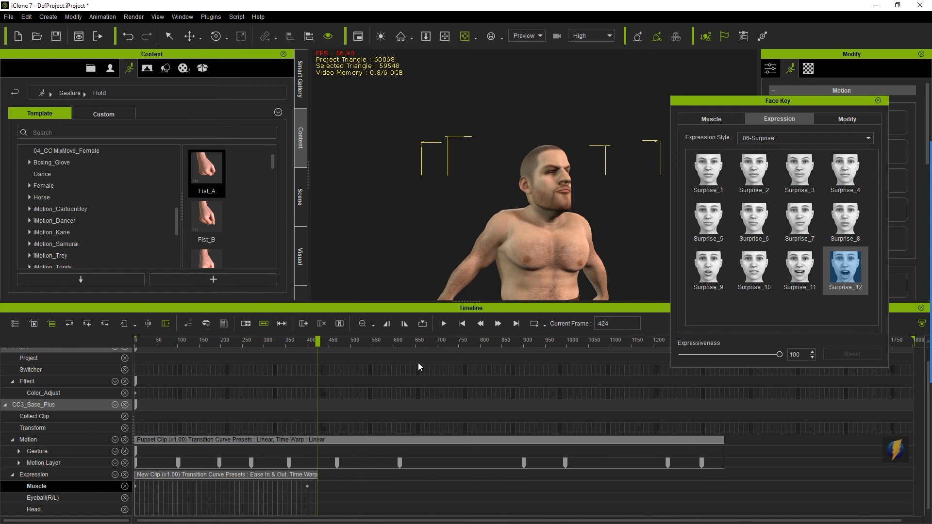
Try other surprise expressions at frame 935 and settle on Surprise_1 there
drag(318, 343, 533, 387)
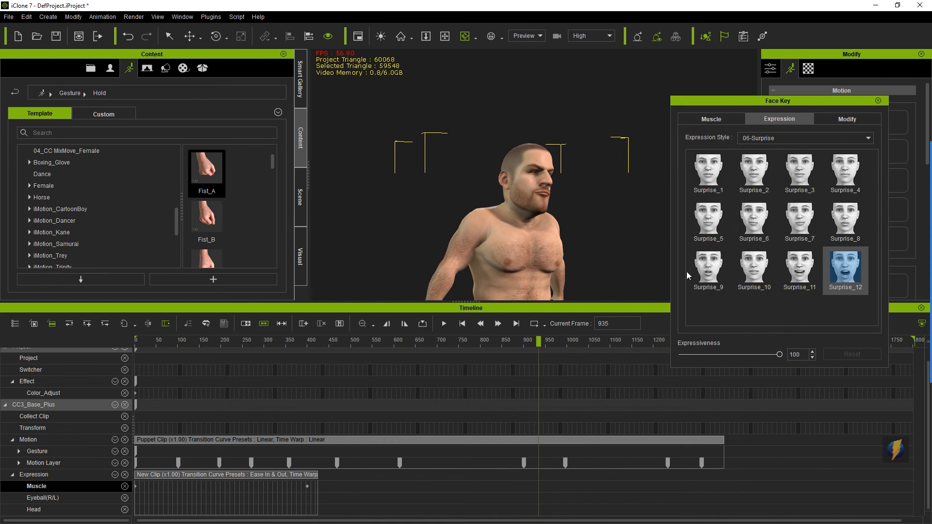
click(710, 275)
click(714, 248)
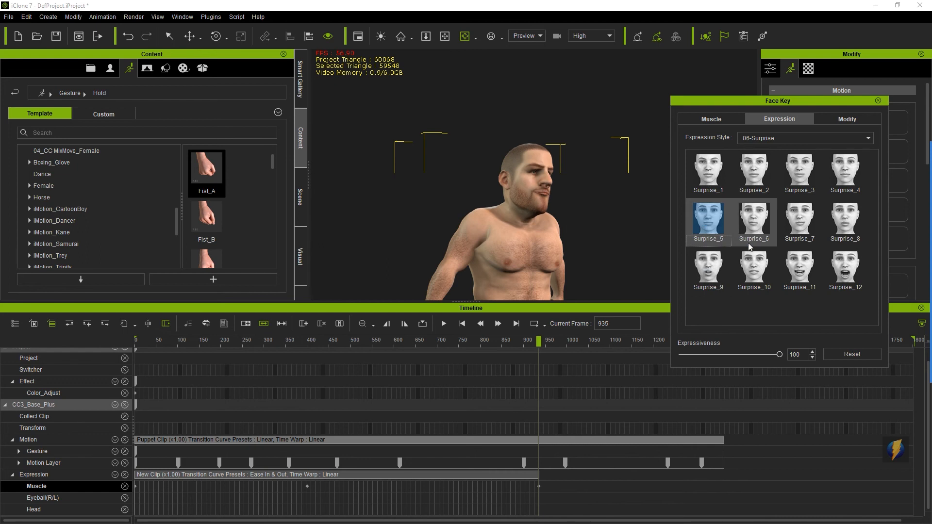
click(709, 171)
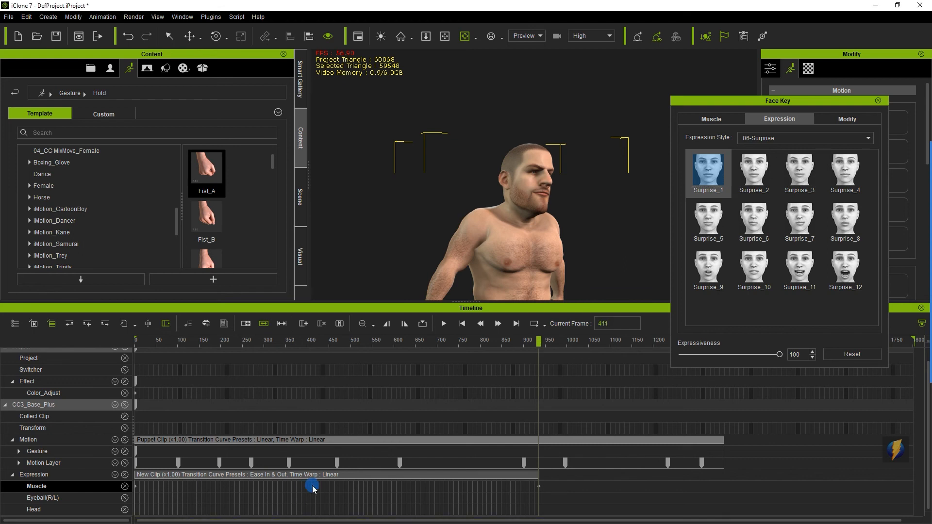
Move the Muscle key from frame 399 to frame 899
click(518, 497)
drag(519, 497, 523, 497)
click(523, 341)
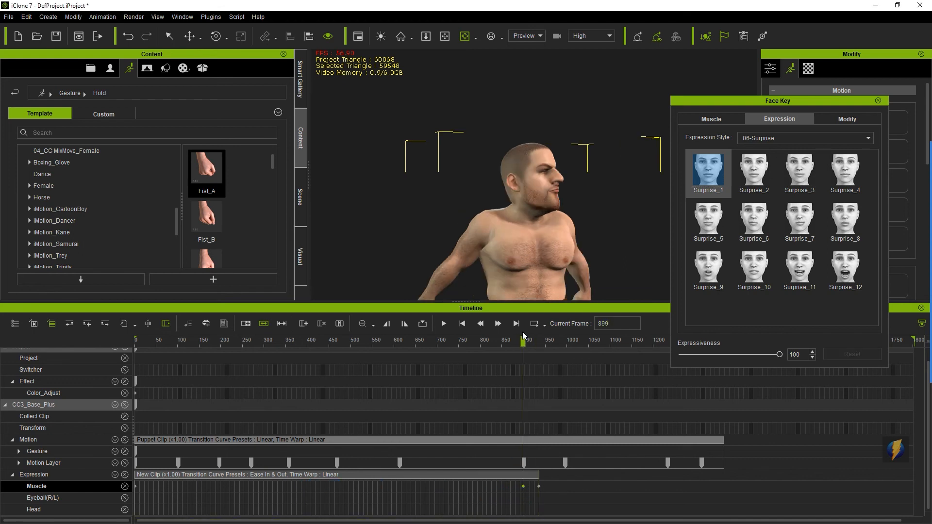
Apply Surprise_1 at frame 1251 and Happy_6 from the 01-Happy style at frame 1310, and close Face Key
drag(523, 341, 674, 349)
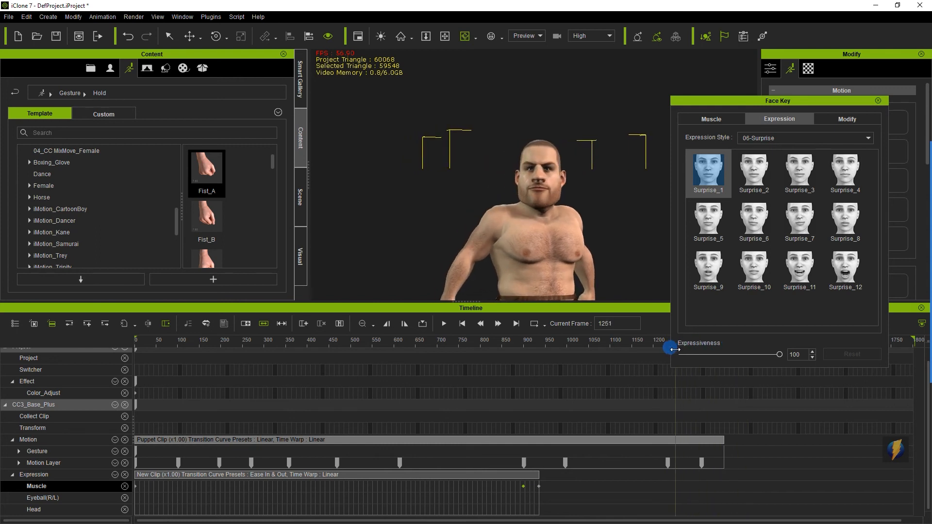
click(710, 174)
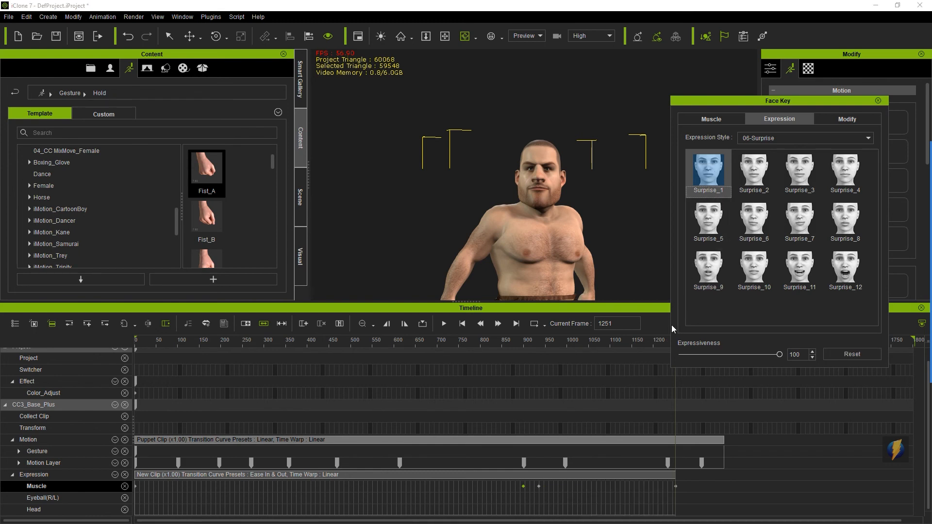
drag(748, 107, 777, 89)
drag(675, 342, 702, 342)
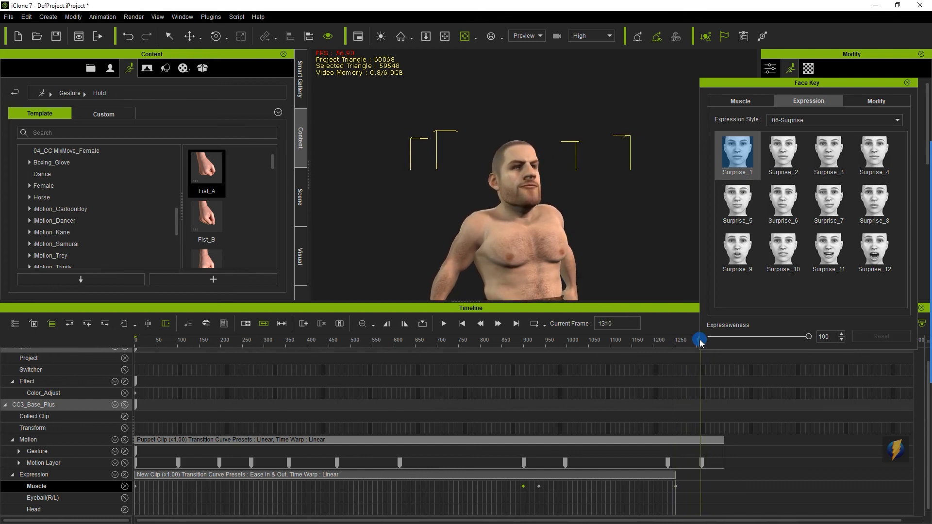
click(898, 124)
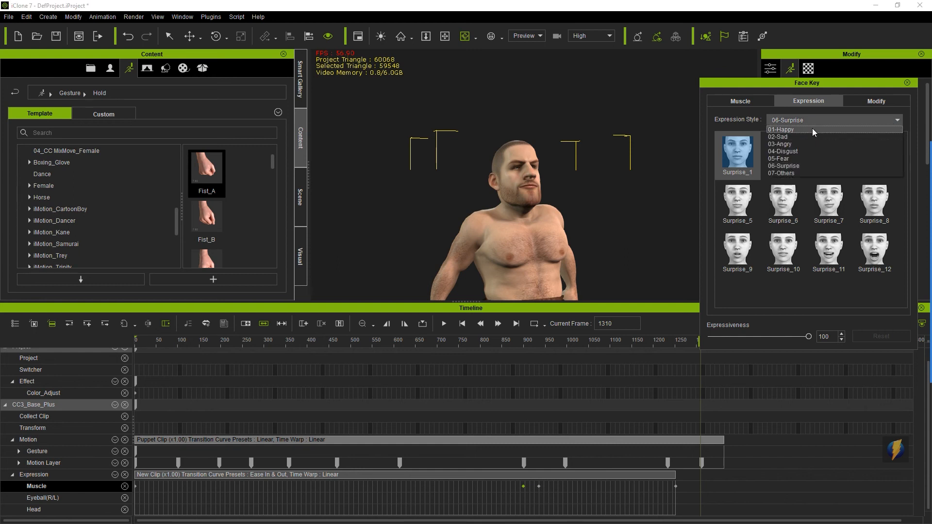
click(796, 133)
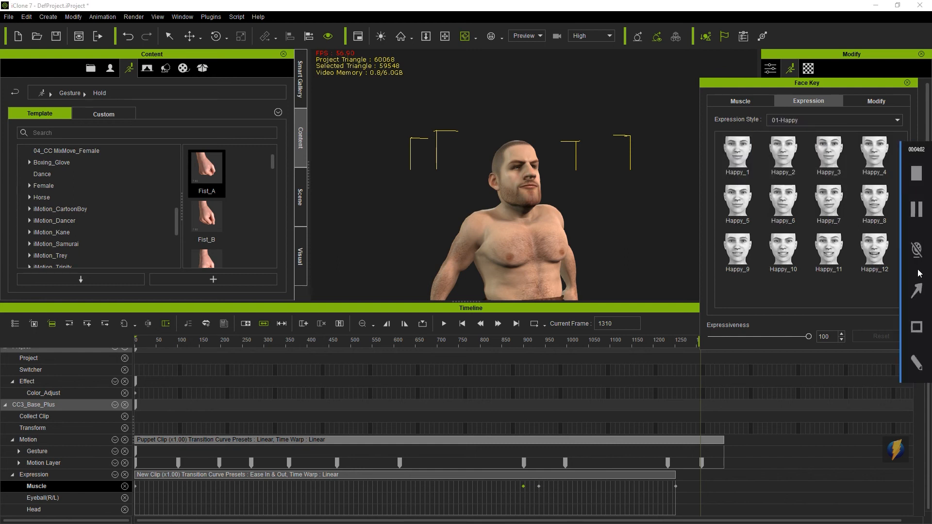
click(785, 203)
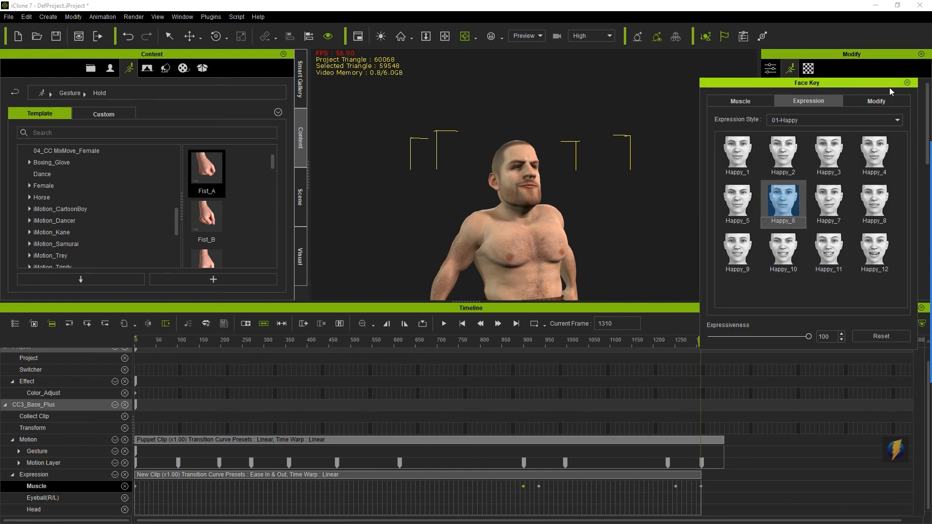
click(908, 83)
Shrink the timeline, bring the character's full figure into view, and play the whole animation from the first frame
drag(699, 343, 131, 340)
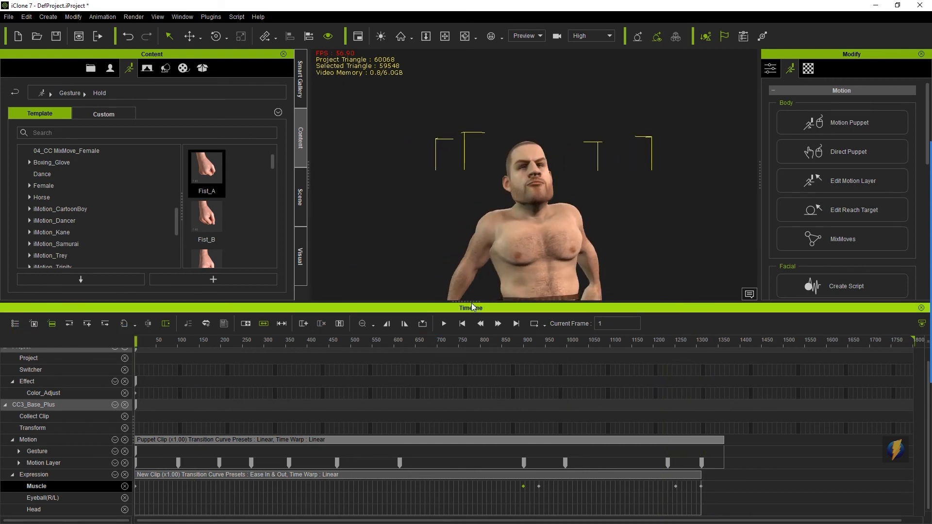
drag(466, 302, 442, 444)
scroll(549, 288, down, 5)
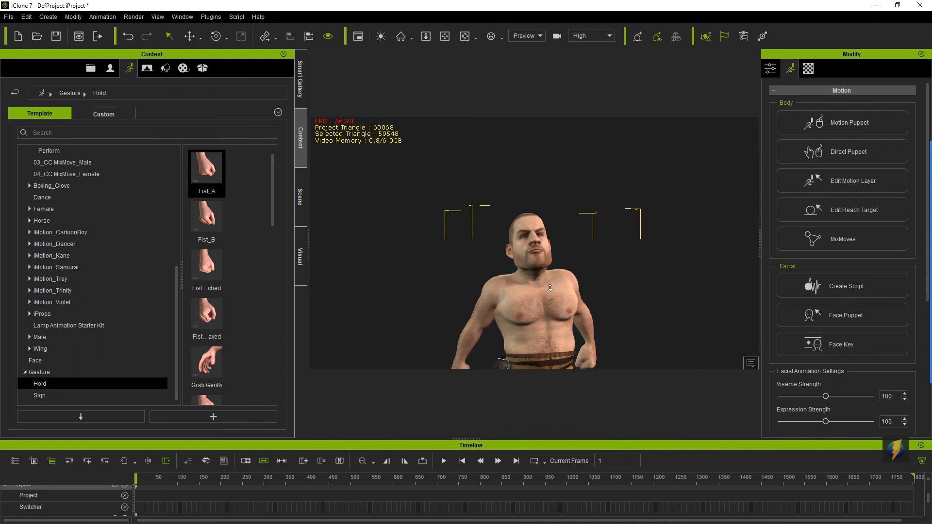
middle_drag(552, 297, 523, 250)
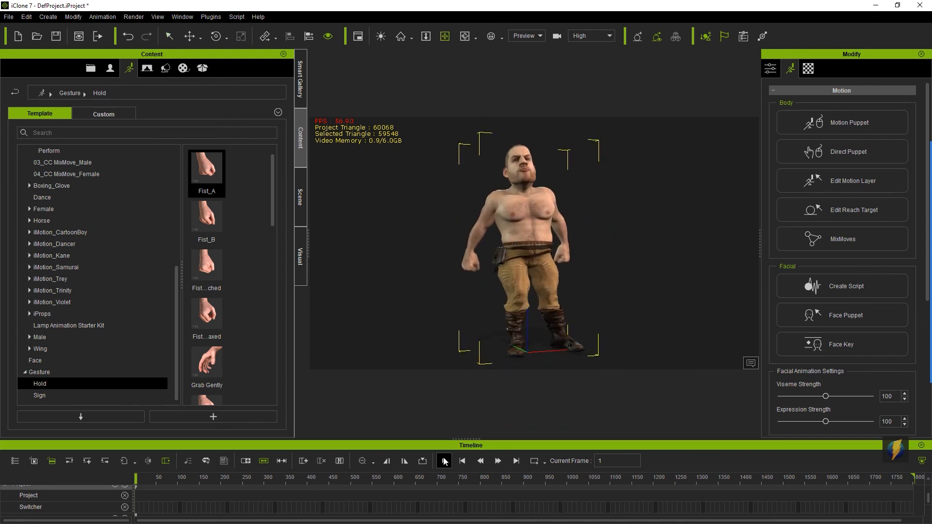
click(444, 462)
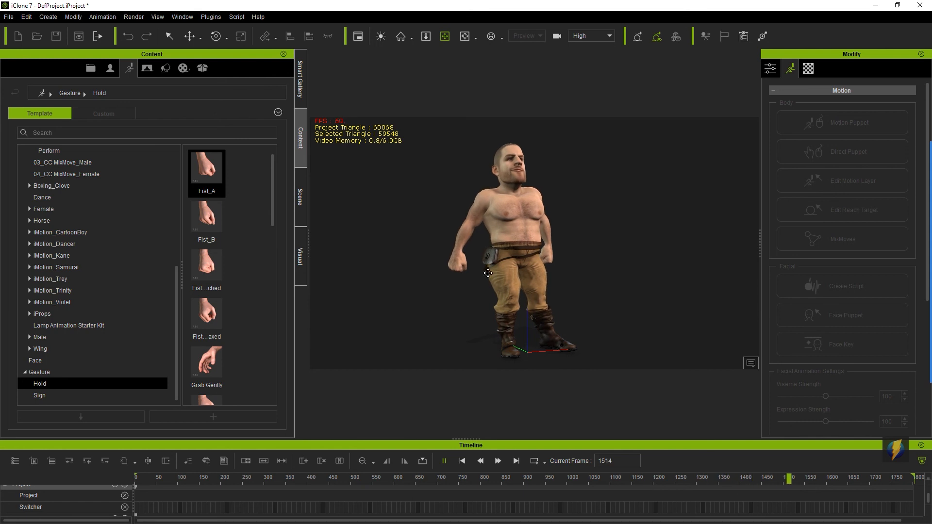
click(444, 460)
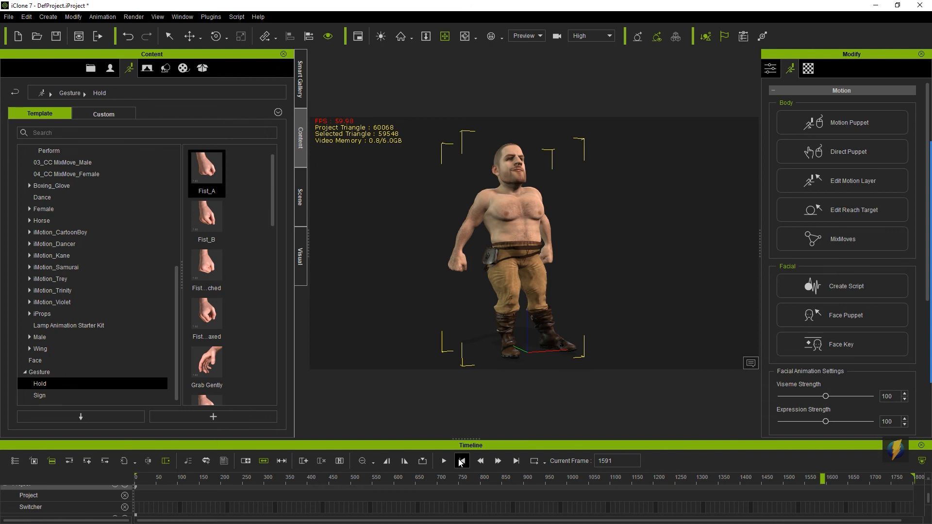
click(461, 461)
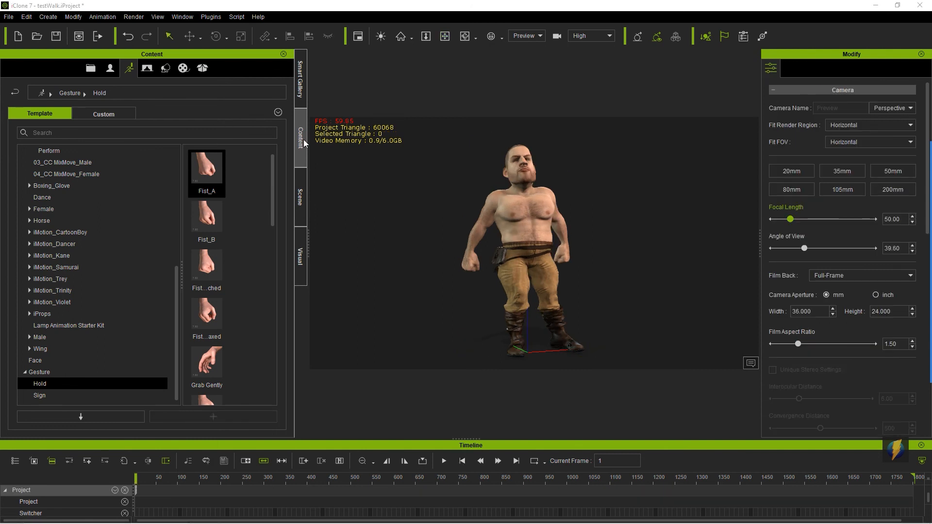
Select the CC3_Base_Plus avatar from the scene's object list
click(300, 197)
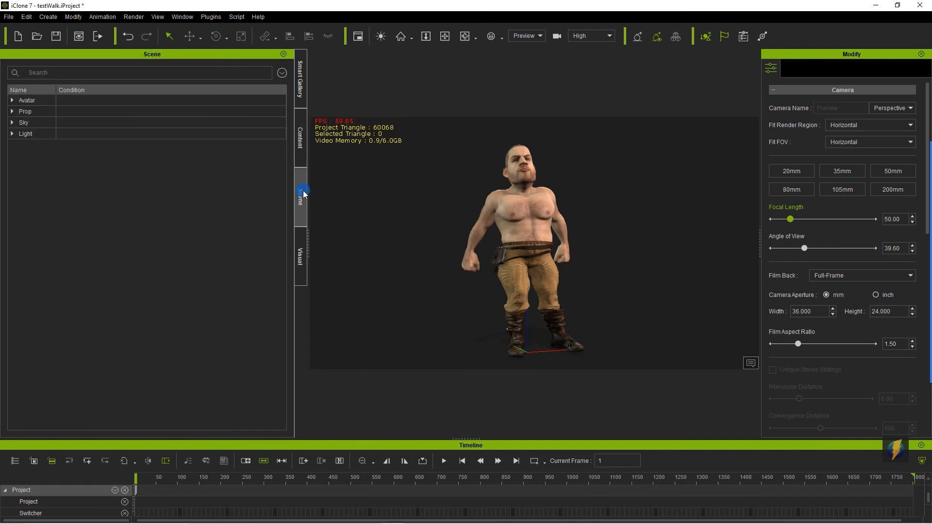
click(11, 101)
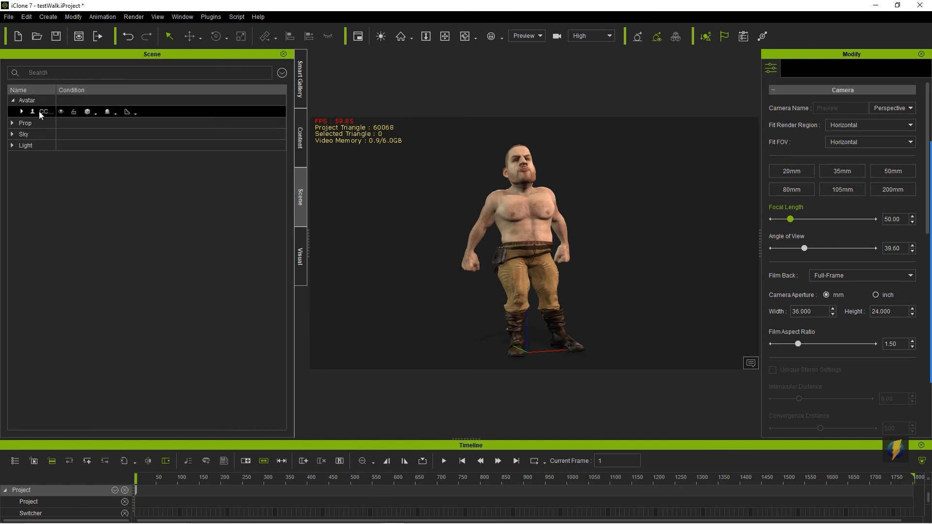
click(39, 112)
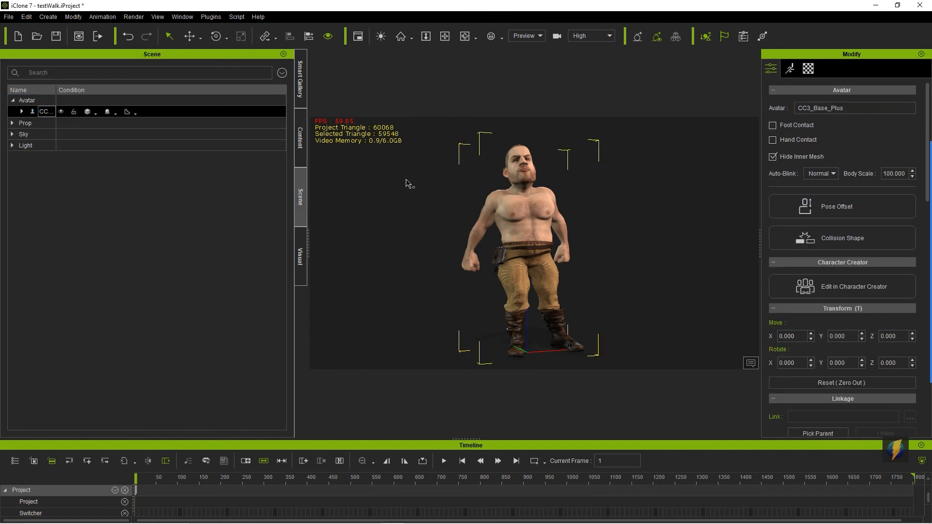
Open Face Key for the avatar with its Muscle controls showing, and frame the view on the face
click(301, 141)
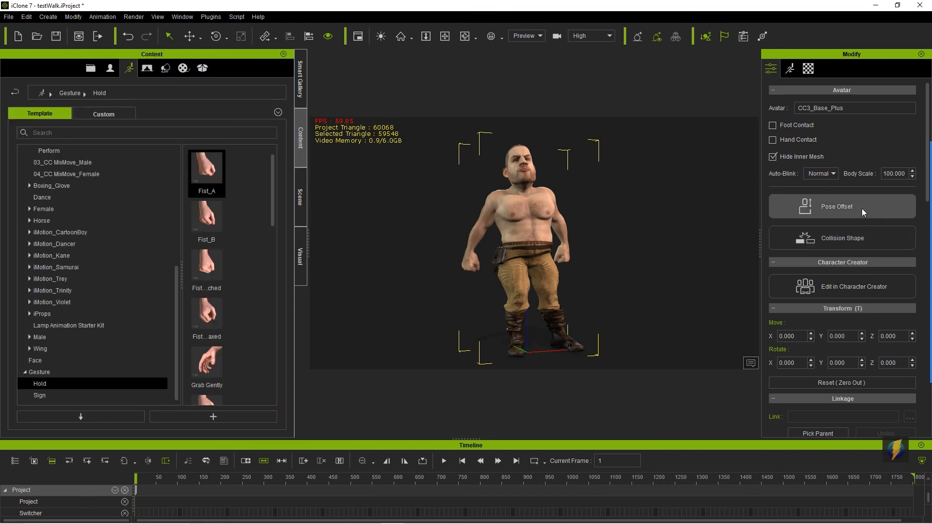
click(794, 69)
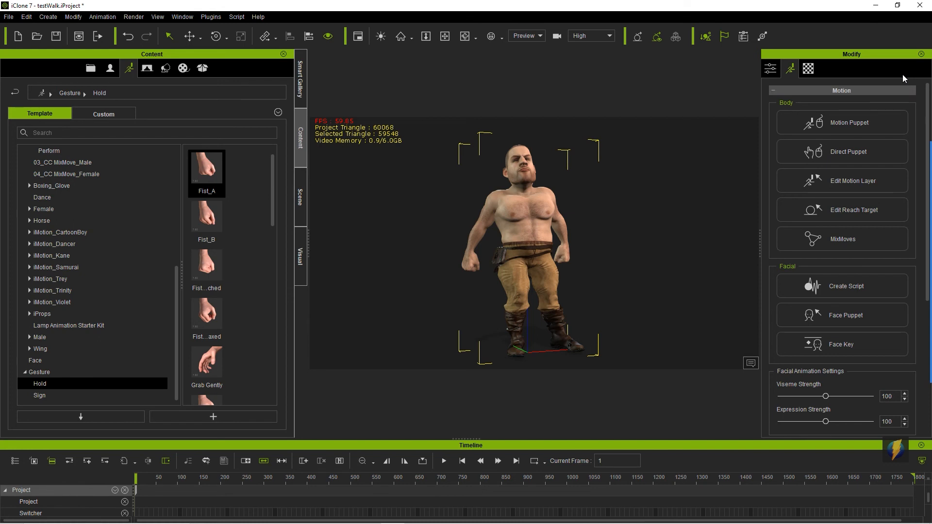
click(895, 248)
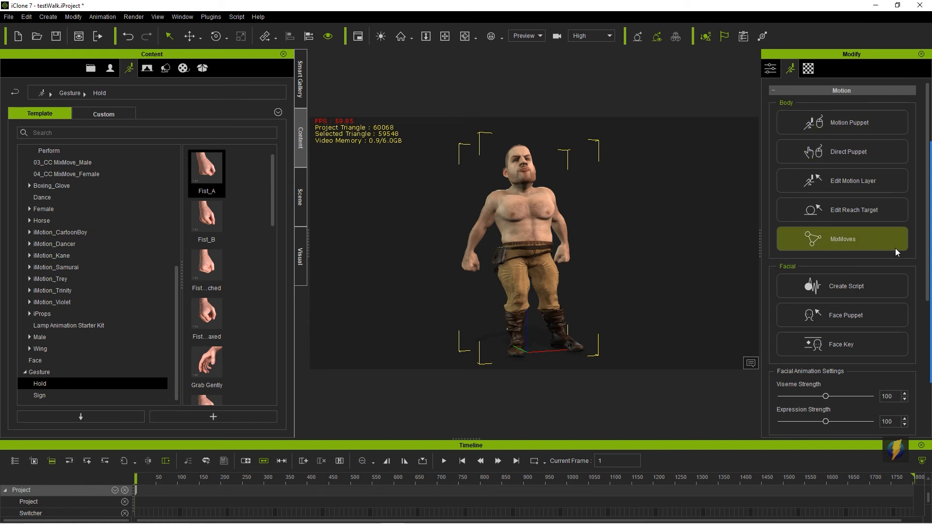
click(824, 347)
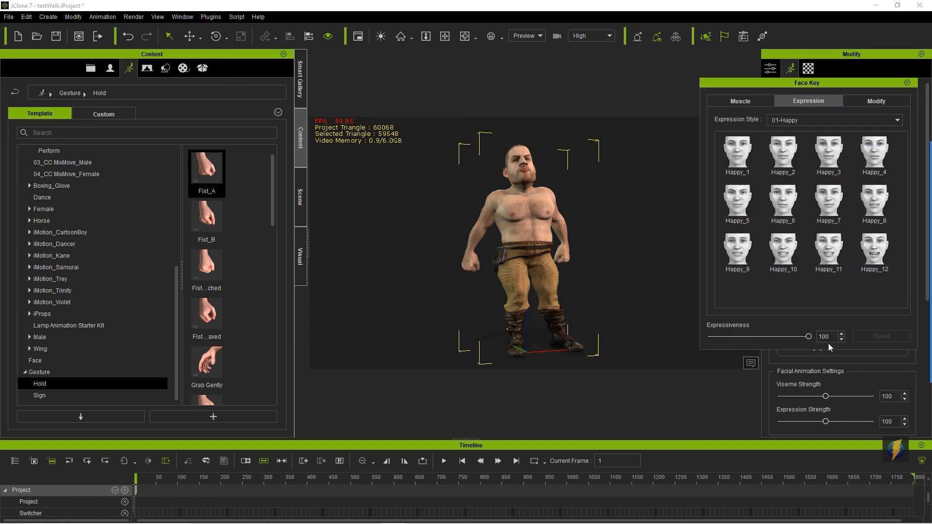
drag(817, 82, 772, 95)
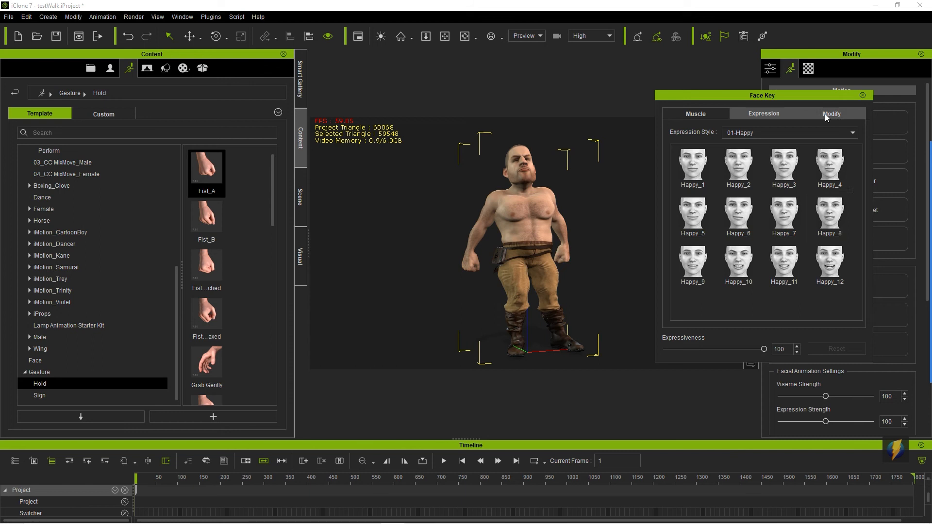
click(702, 116)
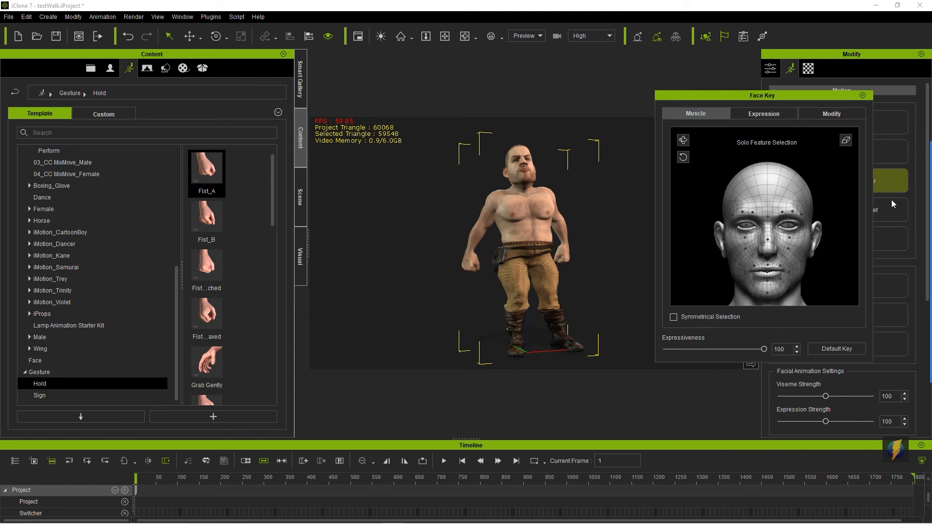
click(490, 36)
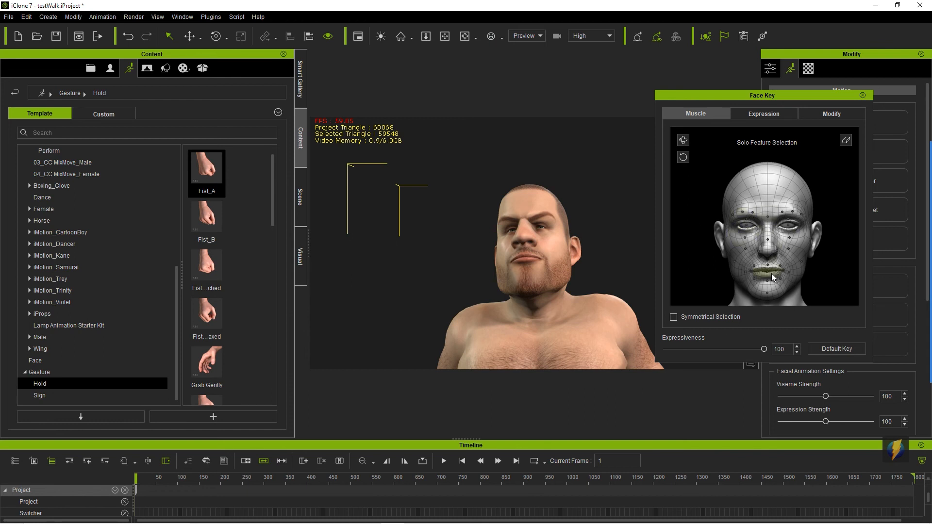
Try deforming the face with the muscle at one corner of the mouth, and undo the change
click(745, 272)
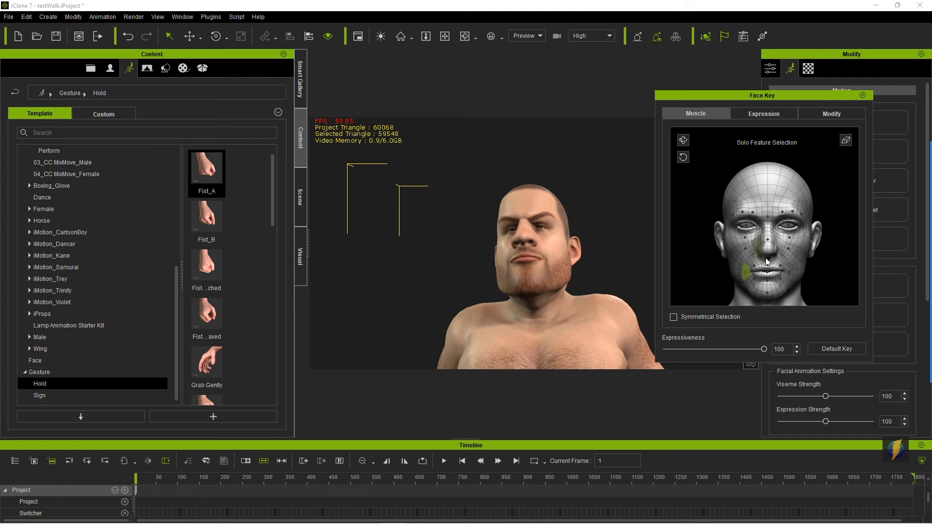
mouse_move(695, 262)
mouse_down()
mouse_move(683, 159)
mouse_move(678, 261)
mouse_move(667, 195)
mouse_move(680, 154)
mouse_move(672, 183)
mouse_move(693, 265)
mouse_move(681, 50)
mouse_up()
key(ctrl+z)
Compare Face Key's Expression presets and Muscle controls, and bring up the Modify brow sliders
click(763, 114)
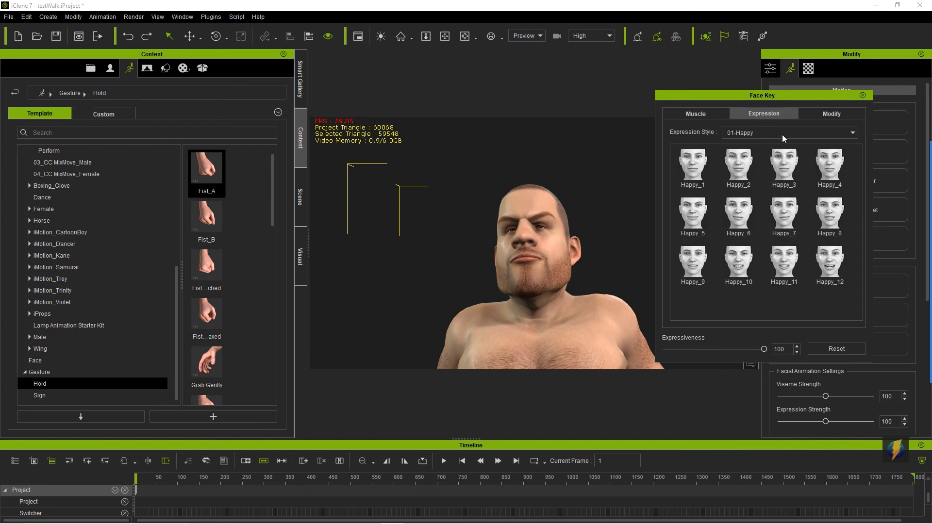
click(695, 113)
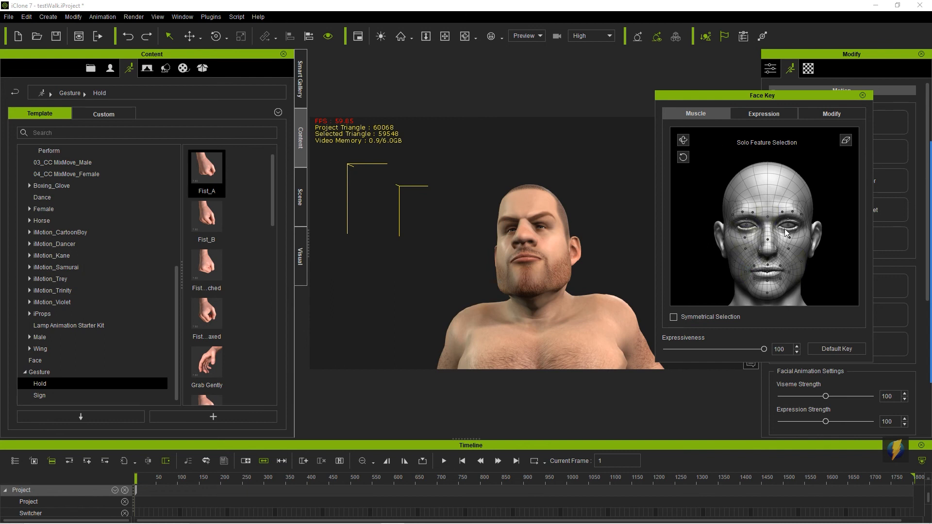
click(845, 116)
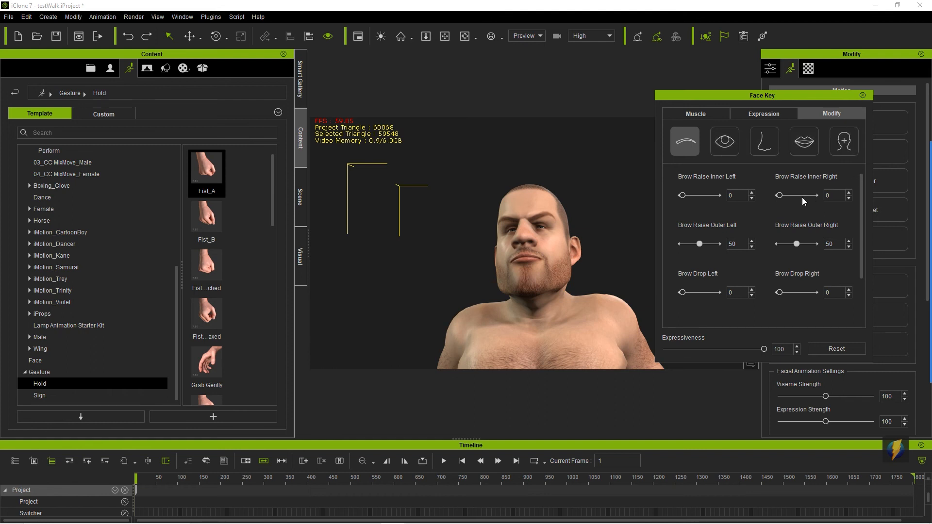
Try the Eyes Blink and Eye Squint L sliders in Face Key's eye controls, and close Face Key
click(725, 142)
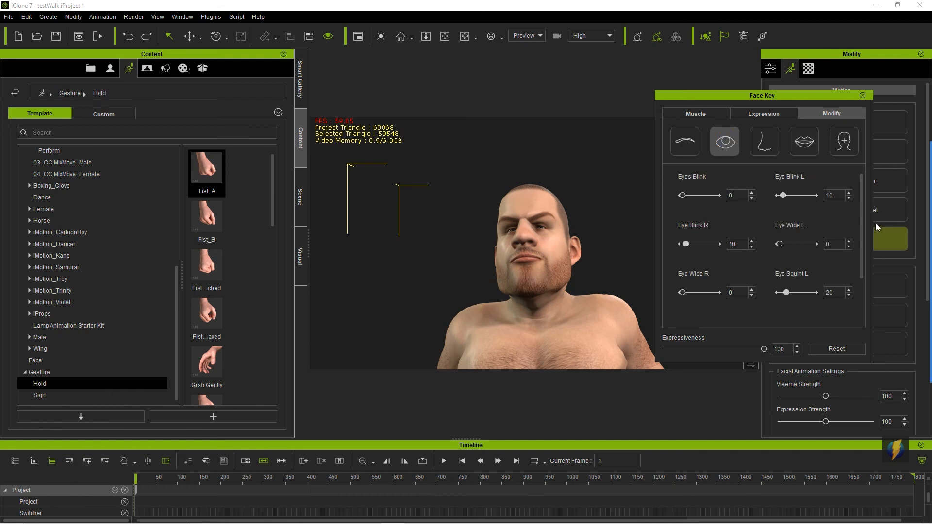
drag(683, 195, 717, 196)
drag(644, 190, 612, 190)
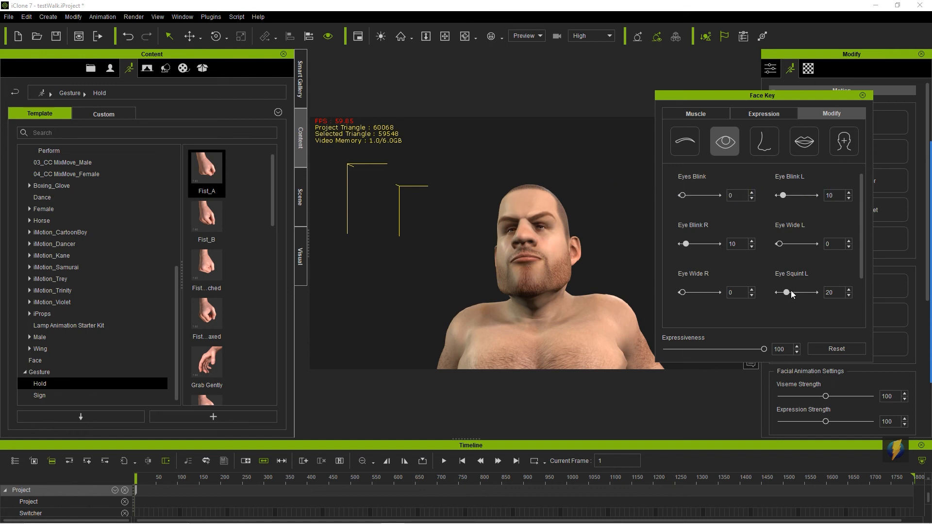
mouse_move(787, 294)
mouse_down()
mouse_move(916, 288)
mouse_move(774, 292)
mouse_up()
click(863, 96)
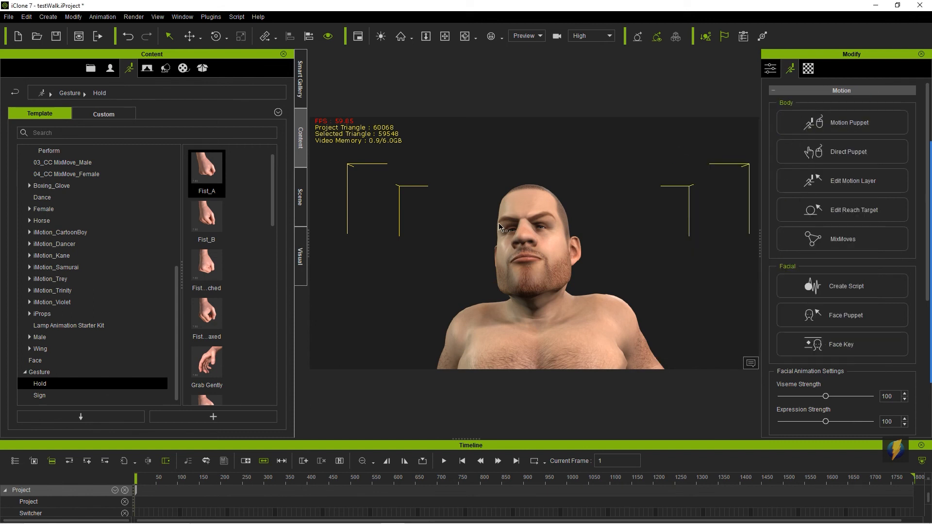
Play the animation with the whole character in view, enlarge the timeline to show the motion tracks, and return to the first frame
key(x)
drag(549, 284, 552, 219)
scroll(539, 289, down, 1)
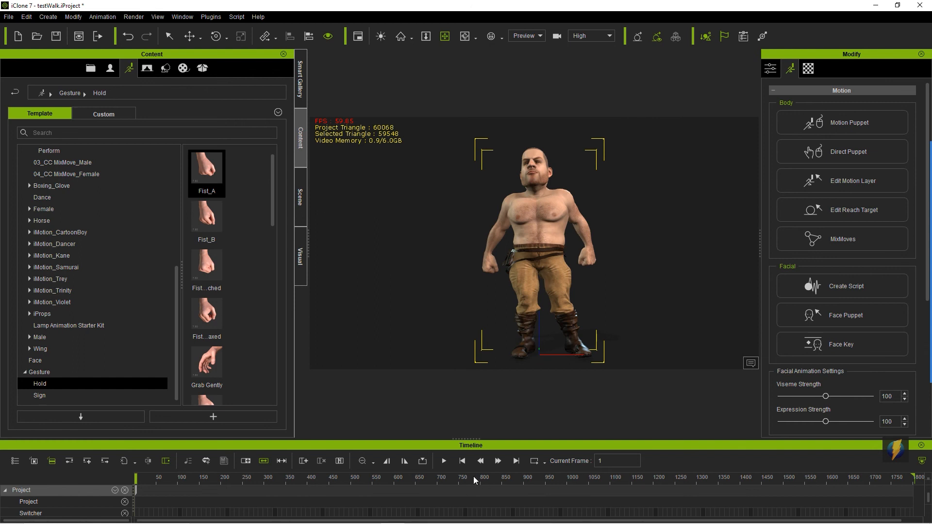
click(444, 461)
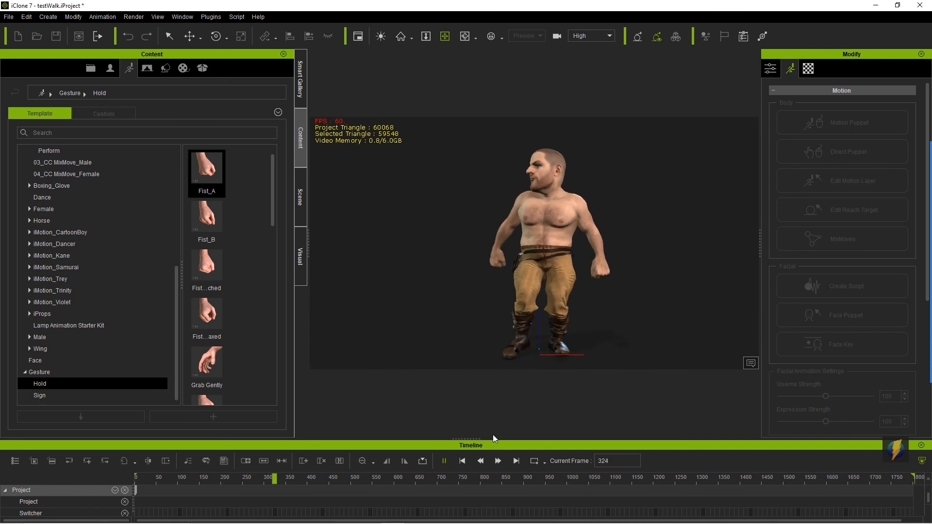
drag(475, 439, 469, 348)
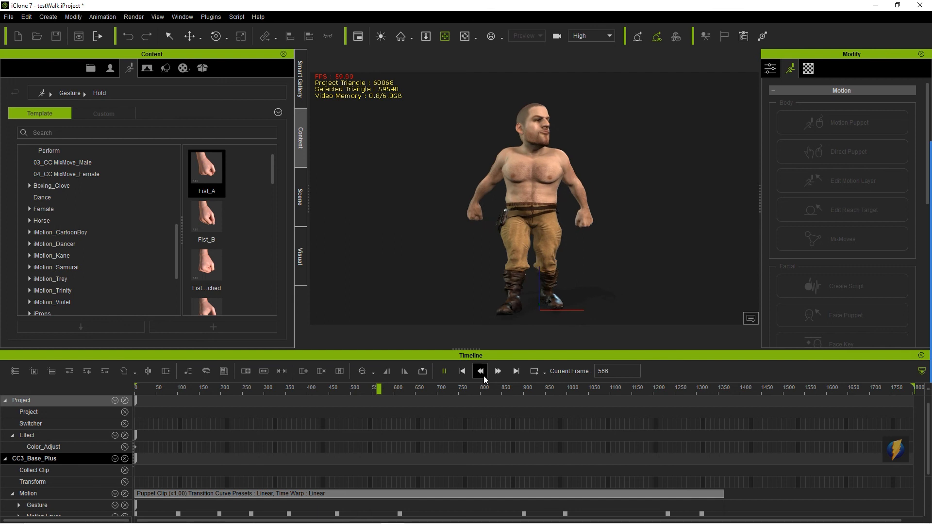
click(444, 371)
click(462, 372)
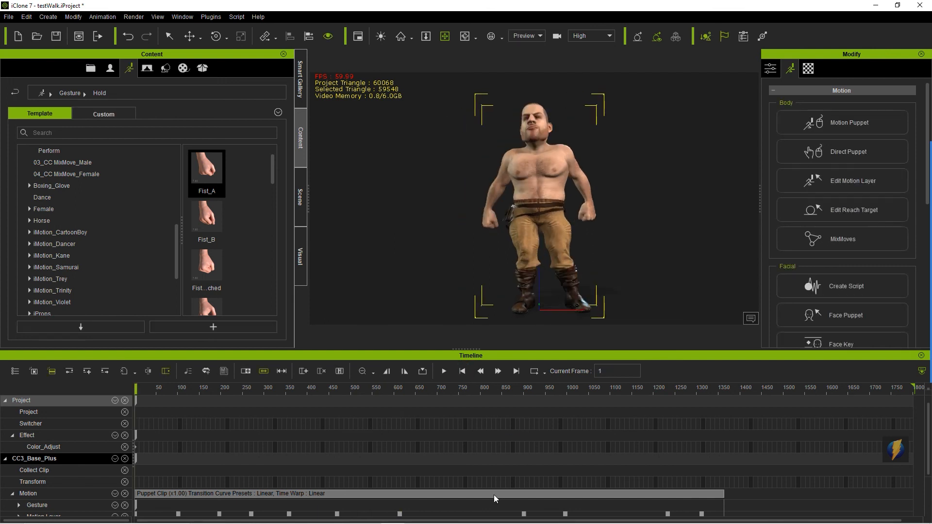
Open the Motion Modifier for the avatar's puppet motion clip and start its preview with the arm and elbow sliders showing
click(490, 494)
right_click(490, 493)
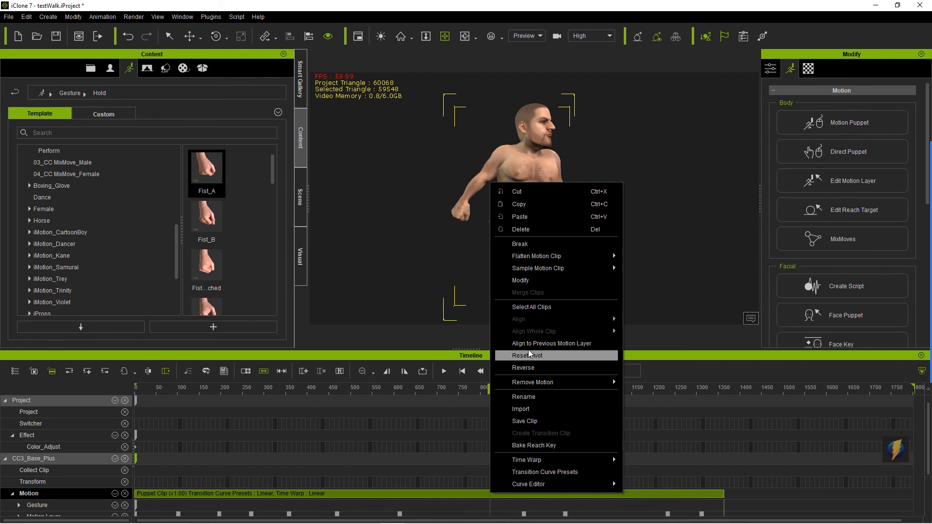
click(521, 281)
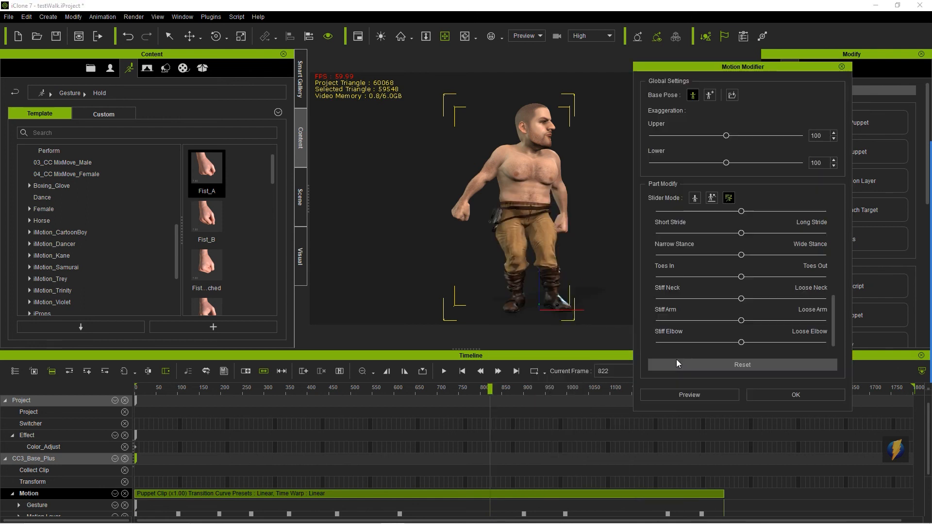
click(833, 319)
click(696, 392)
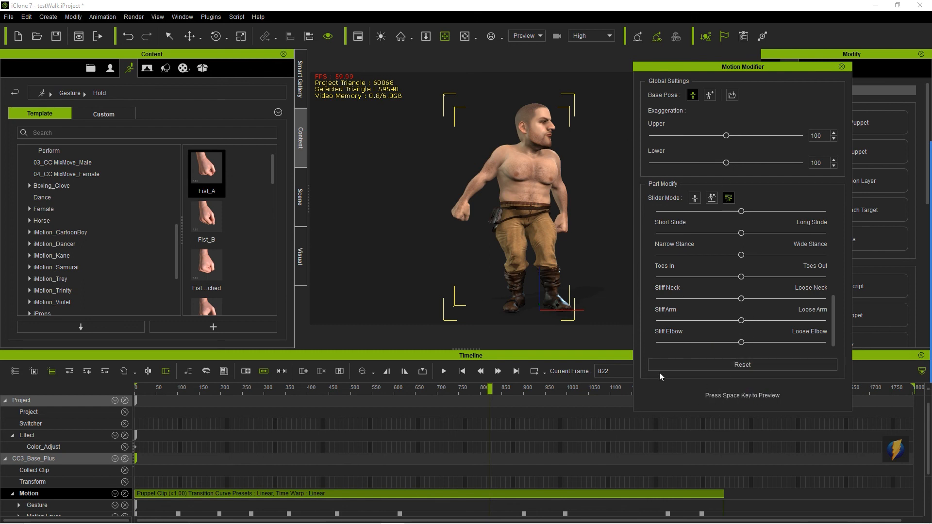
key(space)
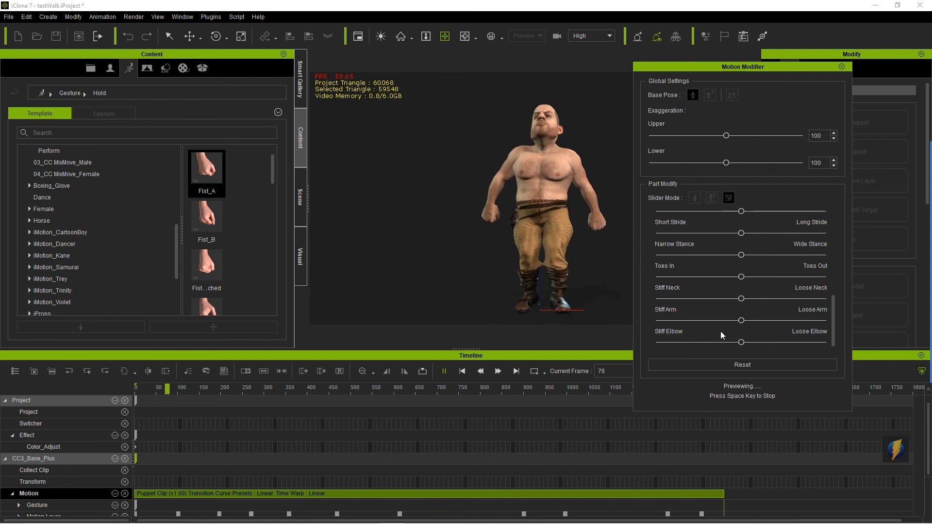
Shift the clip's arm and elbow sliders about a third of the way toward Stiff Arm and Stiff Elbow, and apply the modification
drag(742, 320, 689, 335)
drag(772, 322, 725, 342)
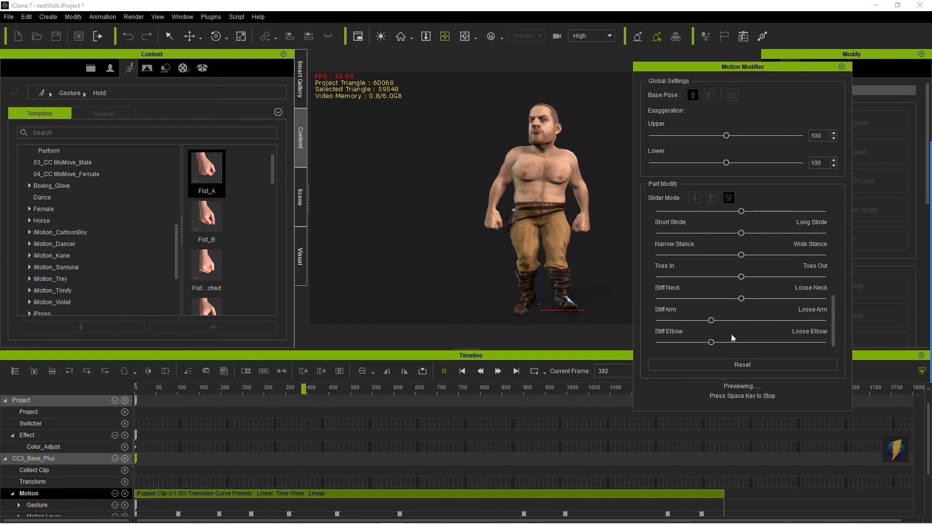
drag(711, 343, 774, 343)
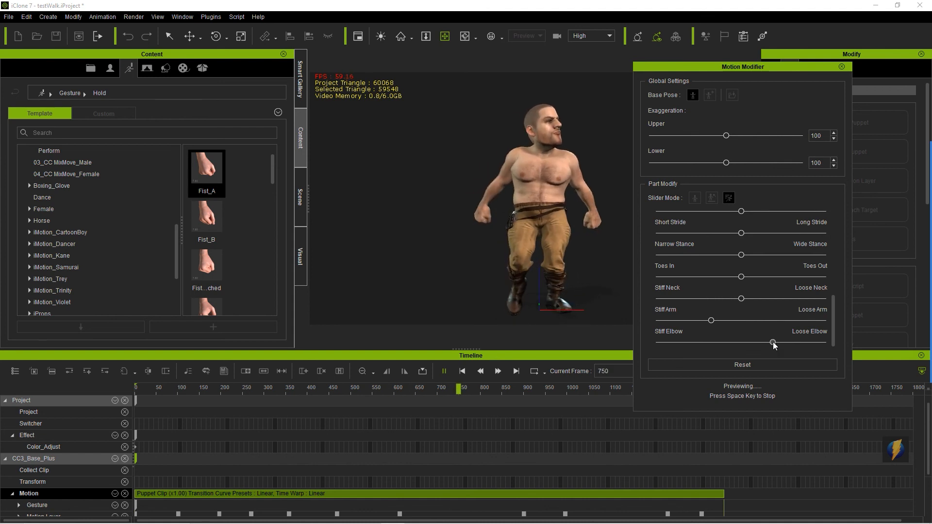
drag(773, 343, 715, 345)
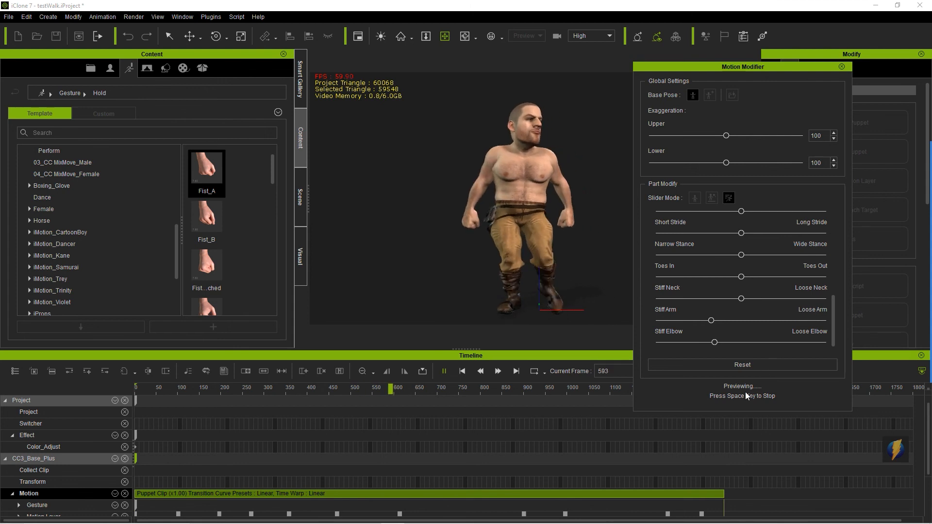
key(space)
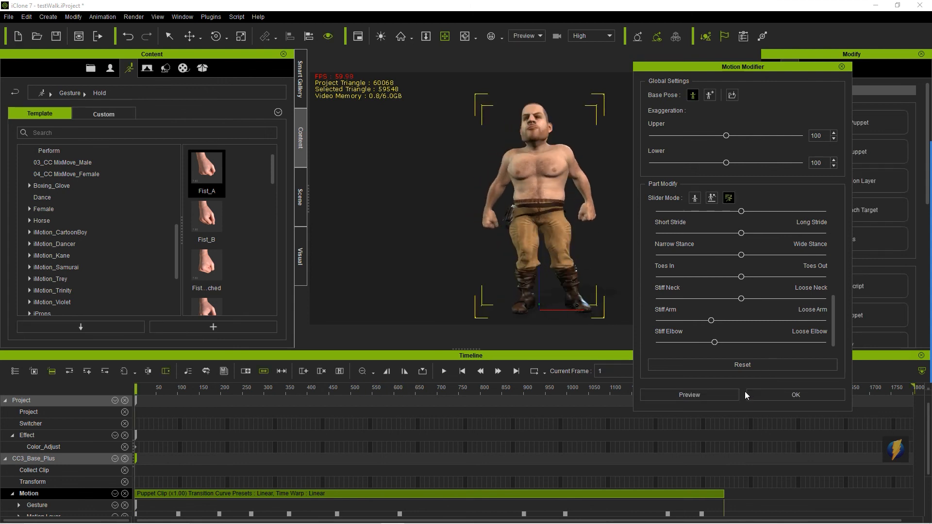
click(783, 395)
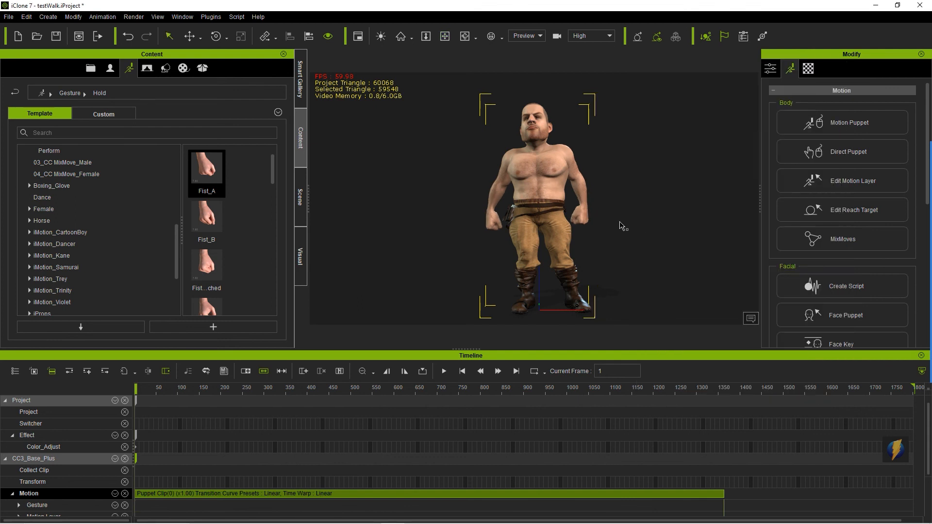
Play the modified walk while viewing the whole character from an angle
middle_drag(581, 231, 466, 183)
right_drag(543, 232, 683, 244)
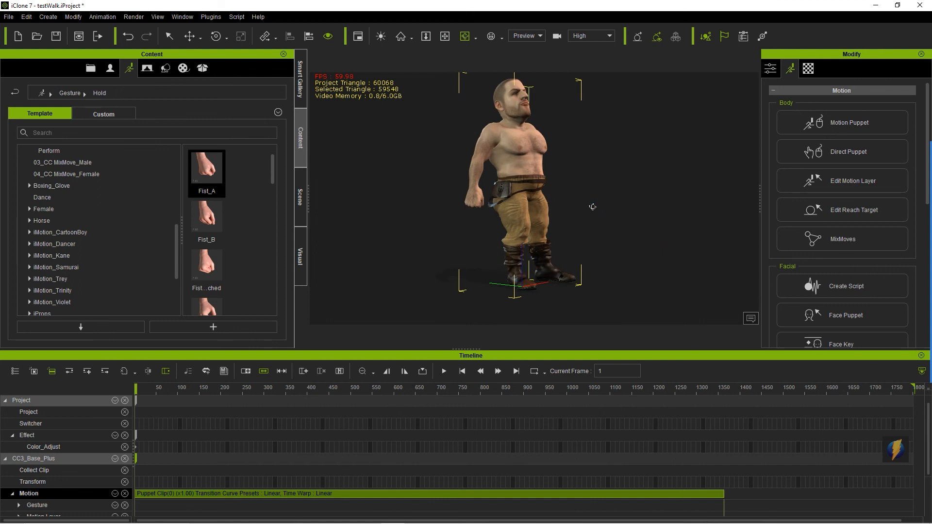
middle_drag(541, 174, 542, 186)
right_drag(498, 209, 436, 214)
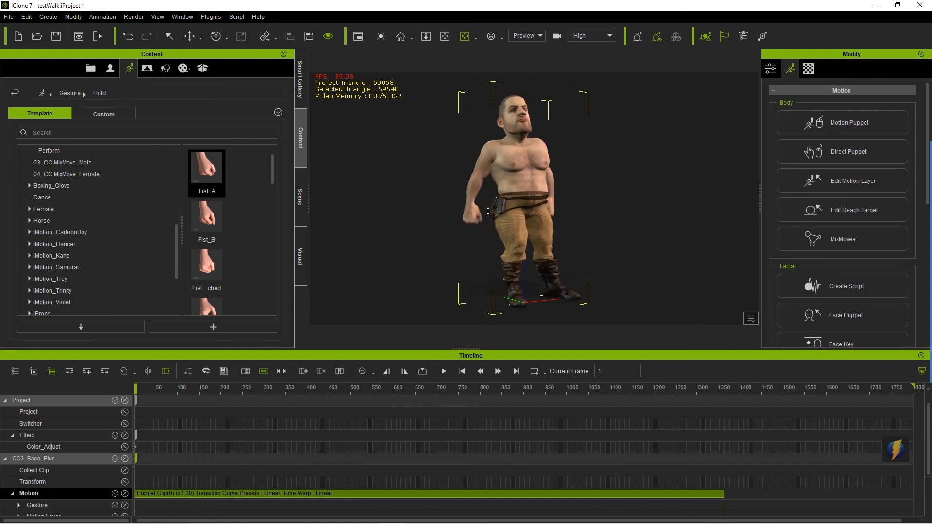
scroll(489, 271, down, 2)
click(443, 371)
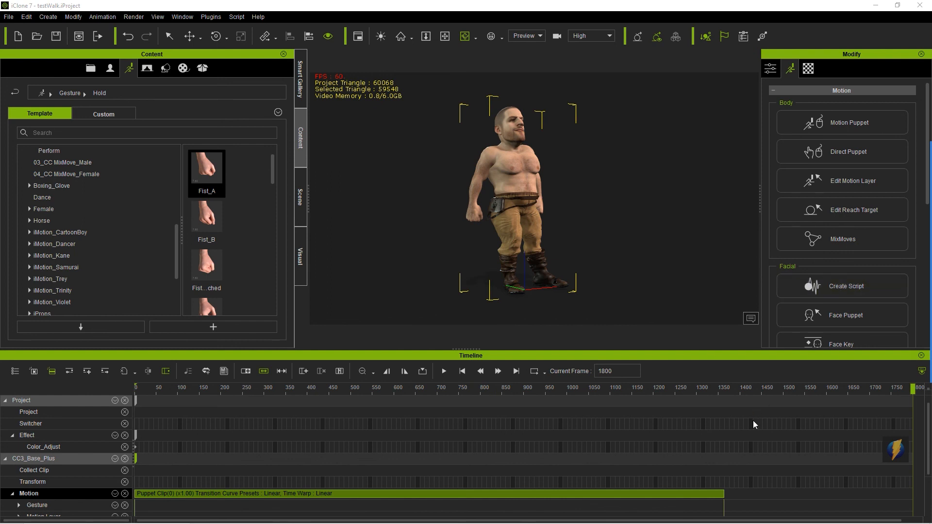
right_click(896, 455)
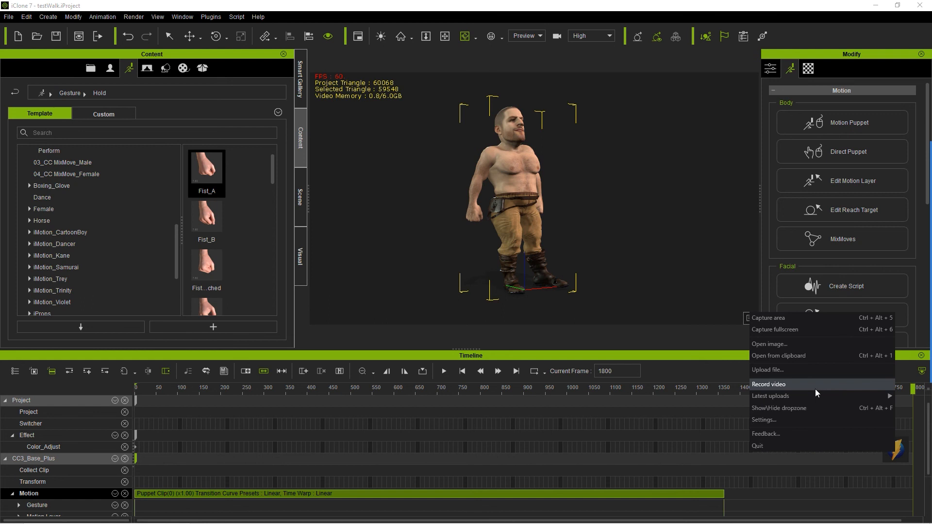
click(678, 255)
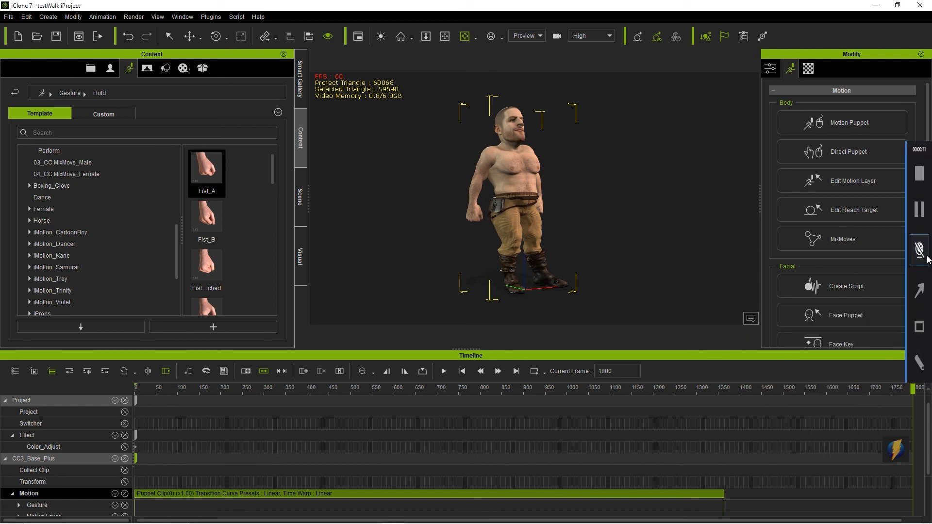
mouse_move(674, 210)
mouse_down()
mouse_move(24, 367)
mouse_move(202, 389)
mouse_move(872, 376)
mouse_move(912, 387)
mouse_move(707, 402)
mouse_move(714, 499)
mouse_move(723, 475)
mouse_move(715, 392)
mouse_move(717, 417)
mouse_up()
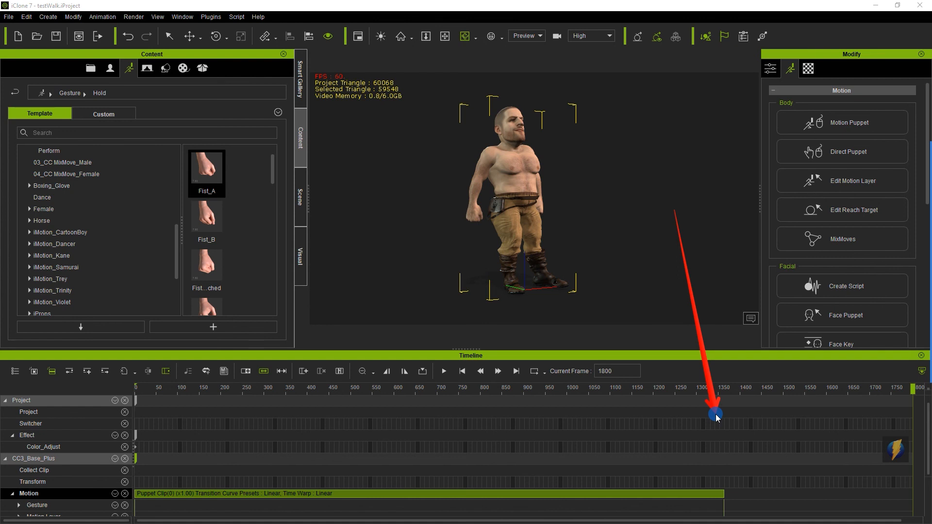
Place the playhead at the end of the motion clip and set the project's total frames to 1363
mouse_move(717, 418)
mouse_down()
mouse_move(714, 389)
mouse_move(721, 418)
mouse_move(722, 377)
mouse_move(722, 401)
mouse_move(728, 385)
mouse_move(708, 402)
mouse_move(699, 392)
mouse_move(726, 399)
mouse_up()
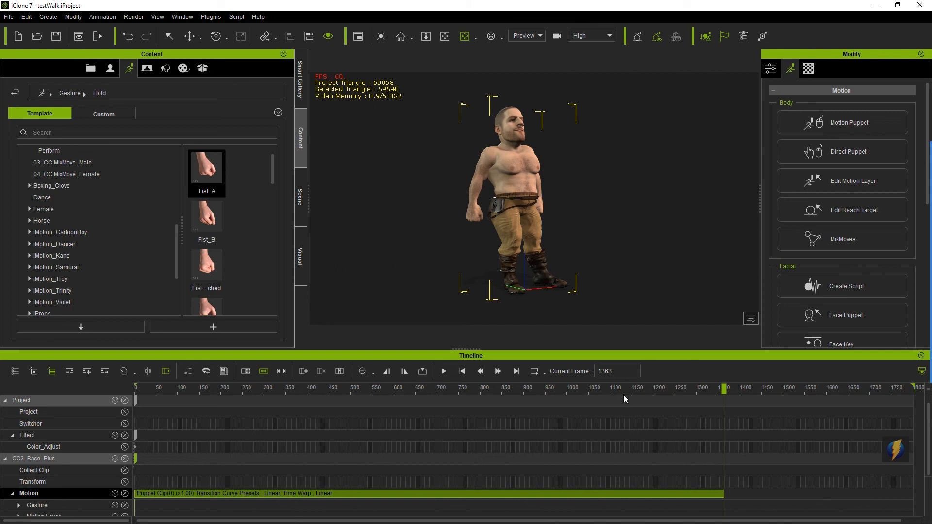
click(26, 16)
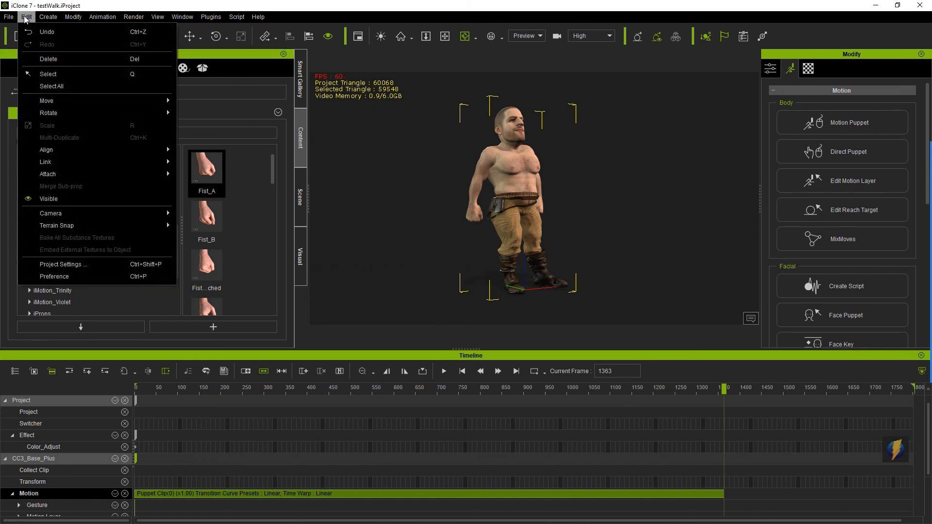
click(51, 265)
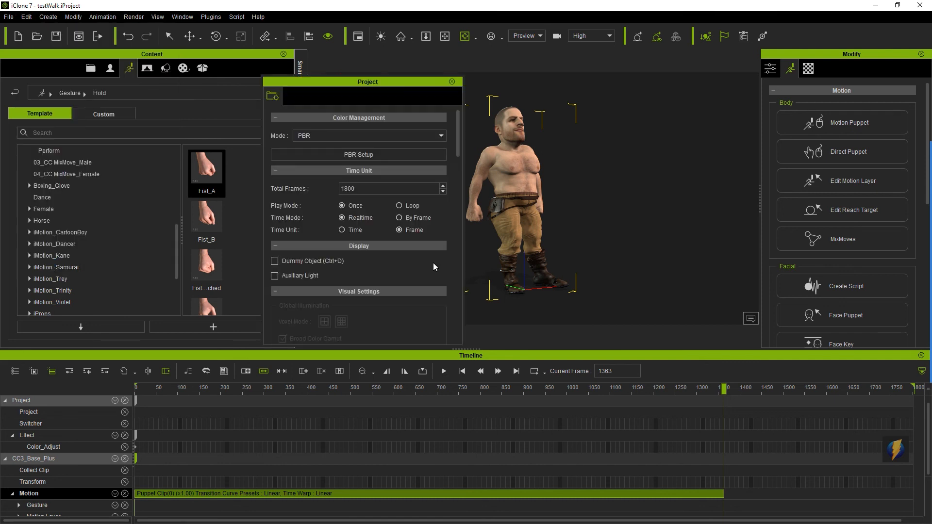
double_click(358, 189)
text(1363)
scroll(426, 270, down, 10)
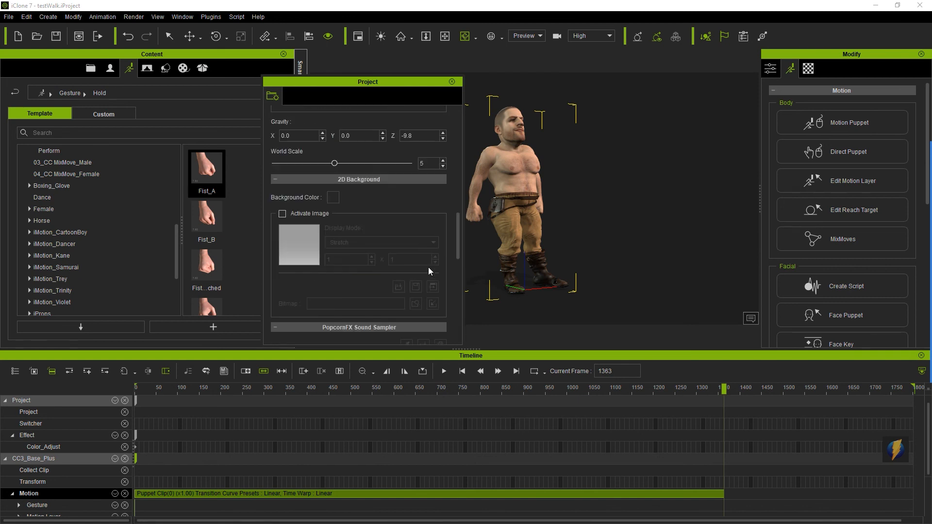
scroll(458, 236, down, 5)
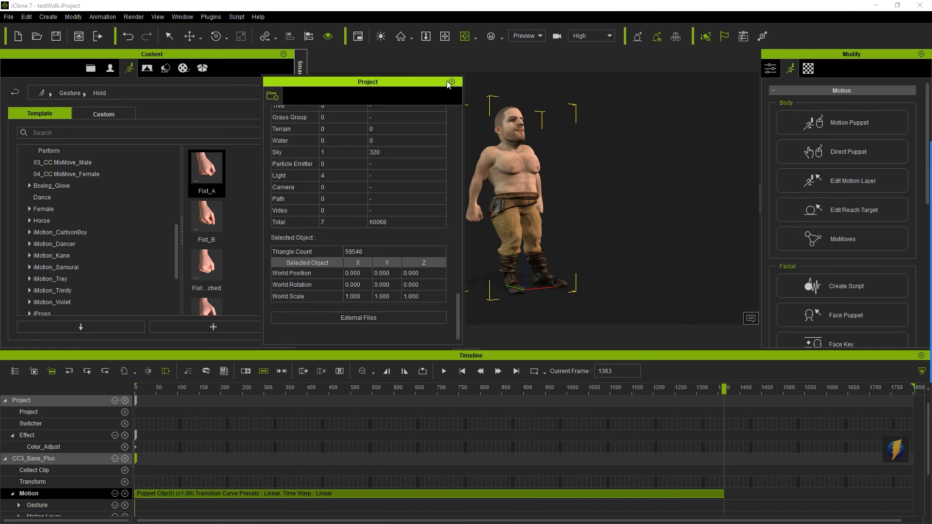
click(451, 81)
Check the project's new end on the timeline, and play the animation from the first frame to about frame 299
drag(723, 388, 748, 388)
click(462, 371)
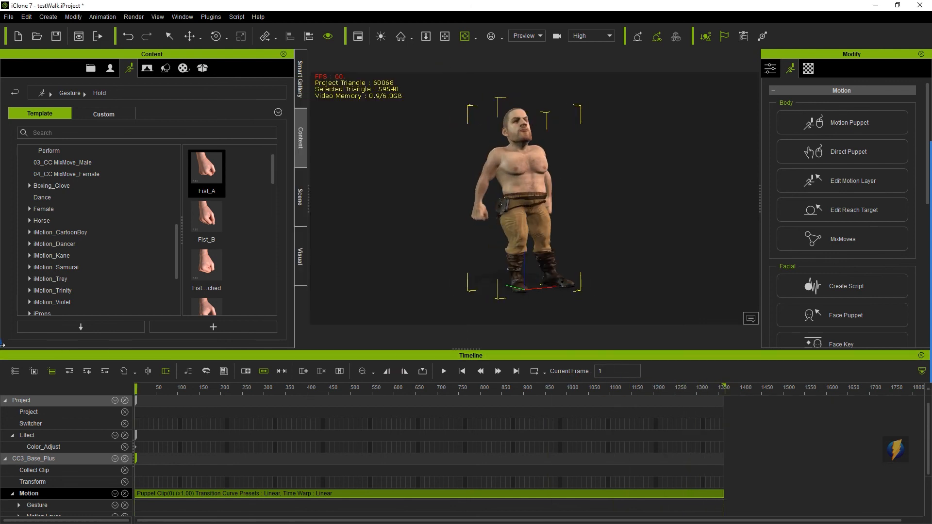
click(445, 371)
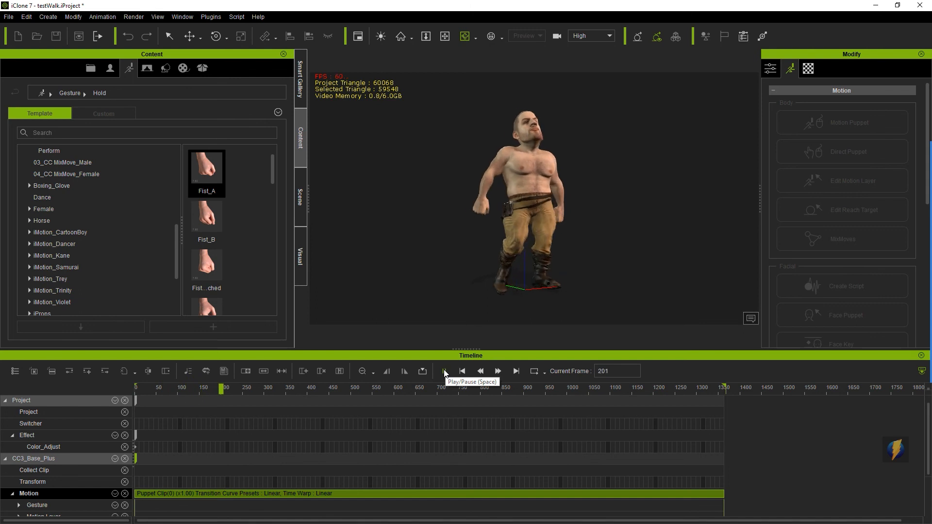
click(445, 371)
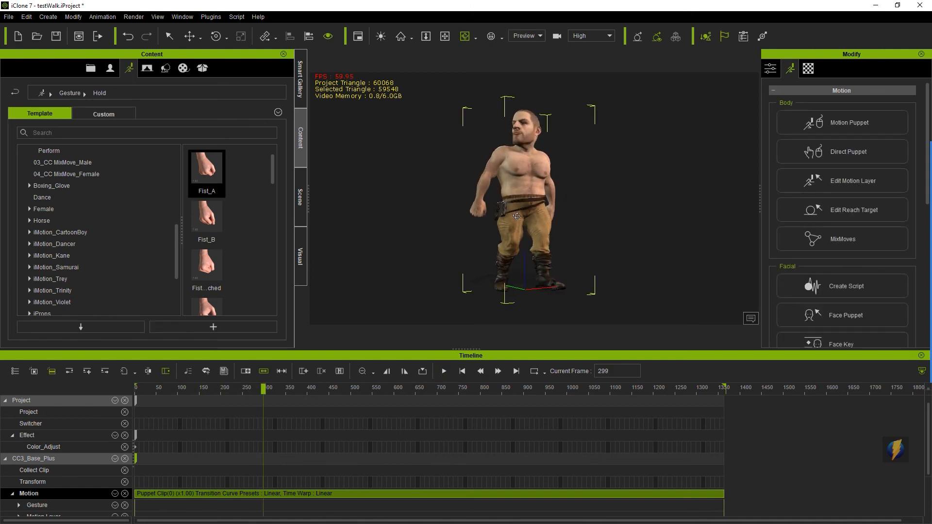
Open the video render settings and choose the HD 720p (1280x720) frame size for the MP4 output
drag(520, 185, 516, 206)
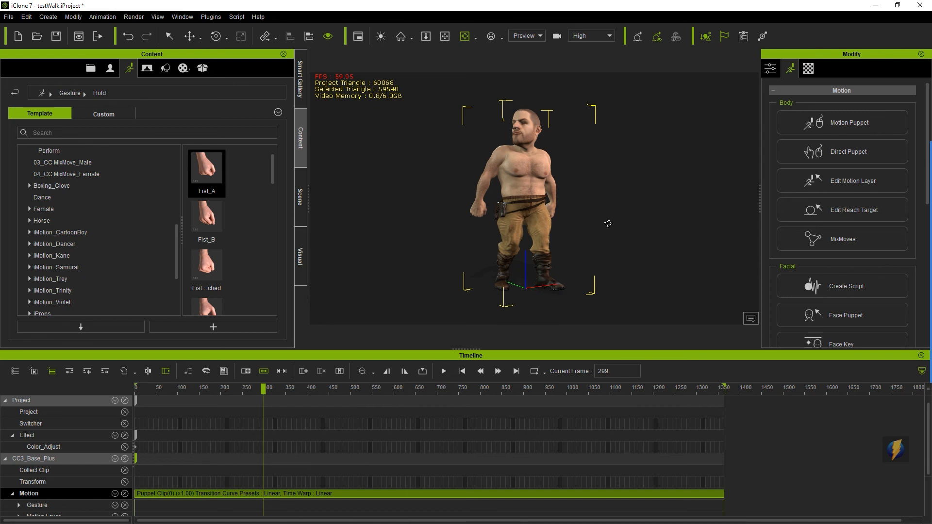
click(134, 17)
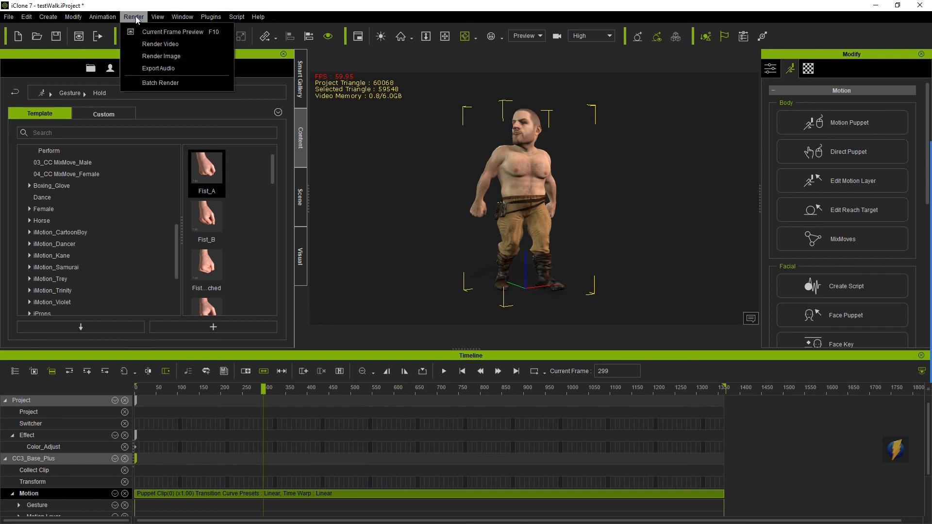
click(162, 44)
drag(491, 81, 747, 156)
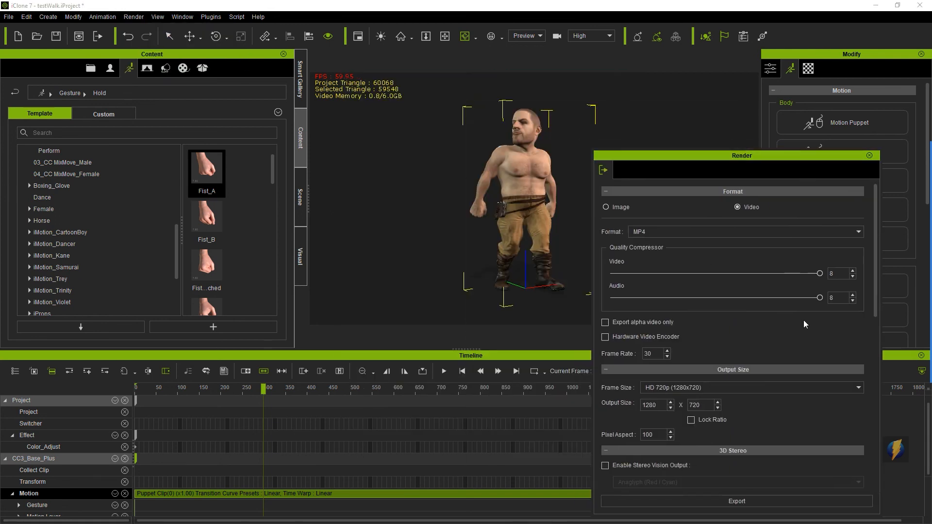
drag(714, 156, 745, 112)
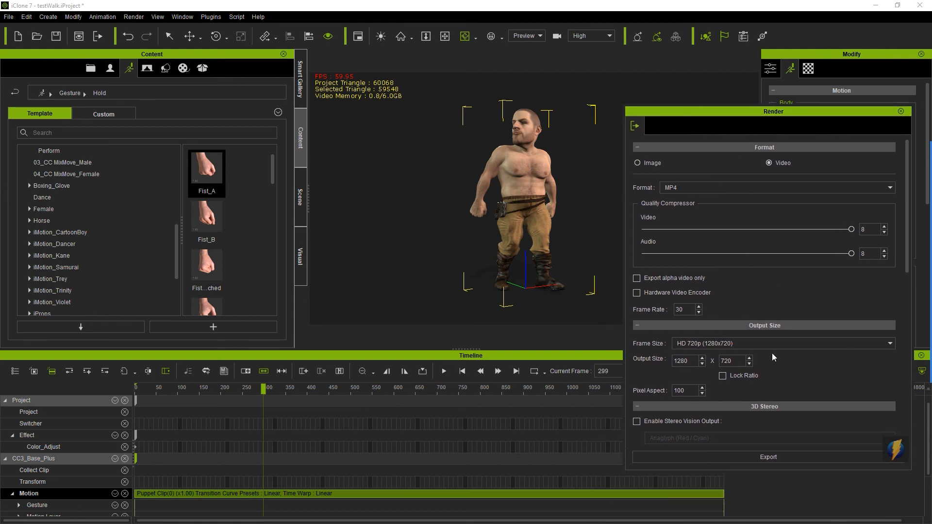
click(891, 346)
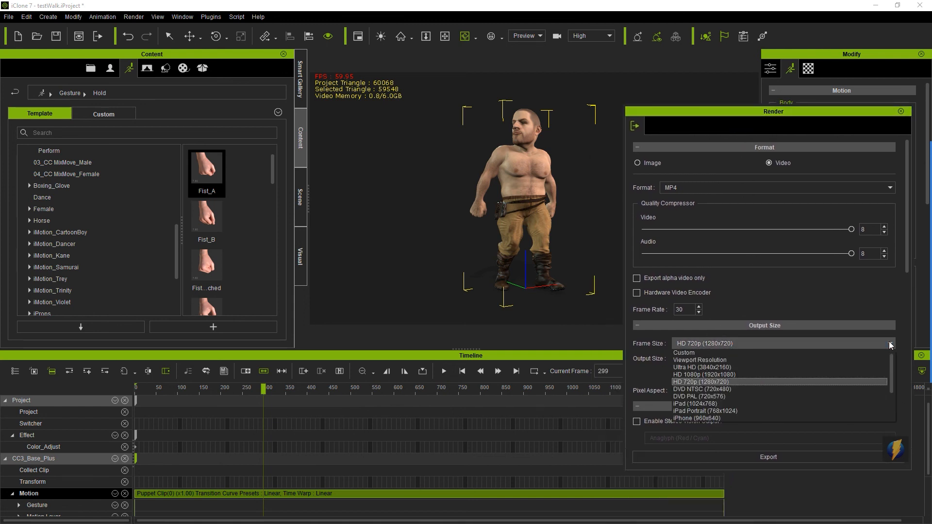
click(707, 382)
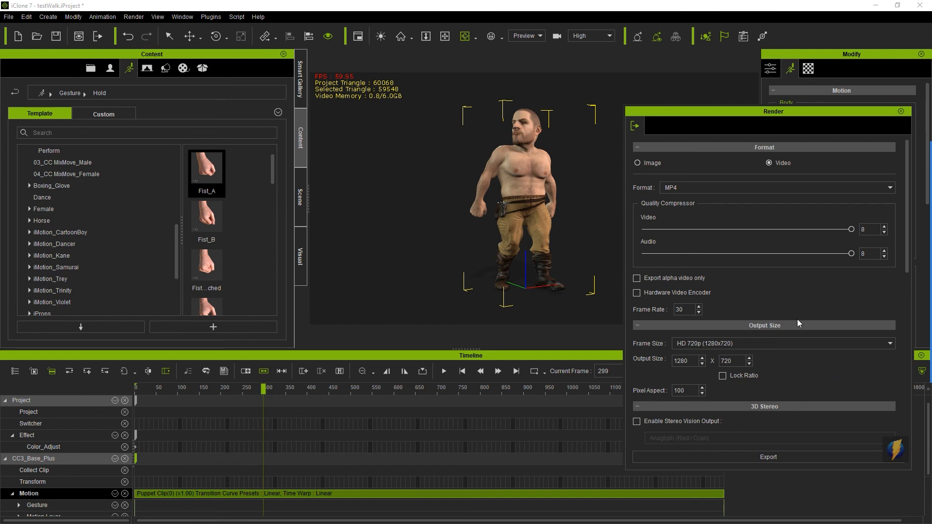
Review the remaining render options and export the animation to the Desktop as an MP4 video named Walk
scroll(806, 365, down, 5)
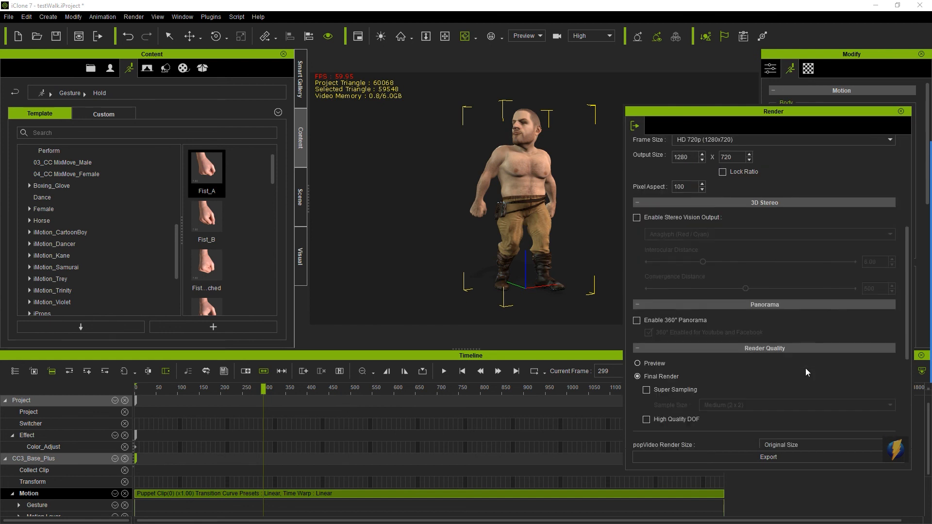
scroll(805, 368, down, 3)
scroll(800, 362, up, 5)
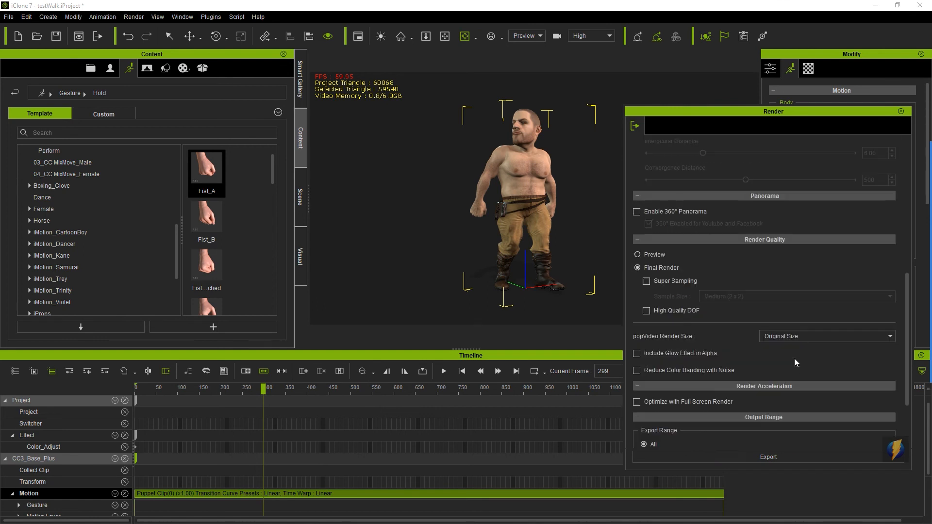
scroll(788, 360, up, 4)
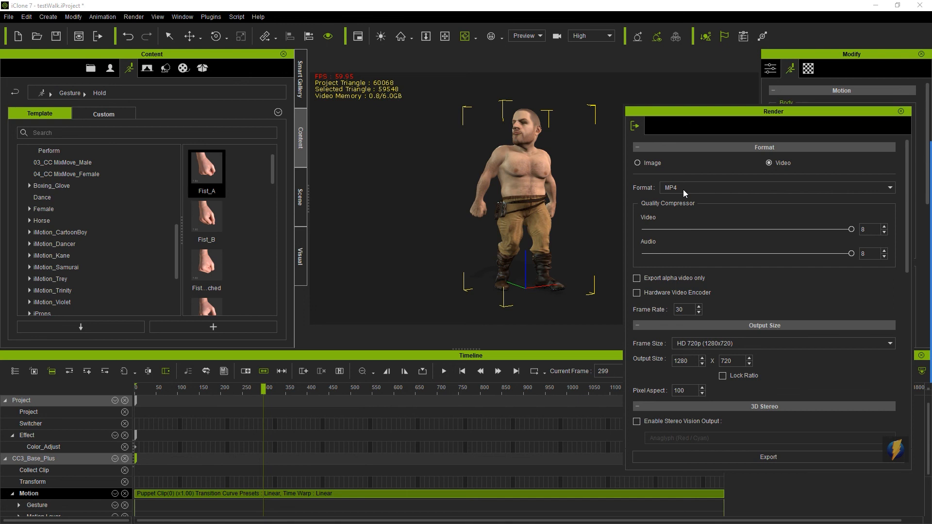
click(717, 456)
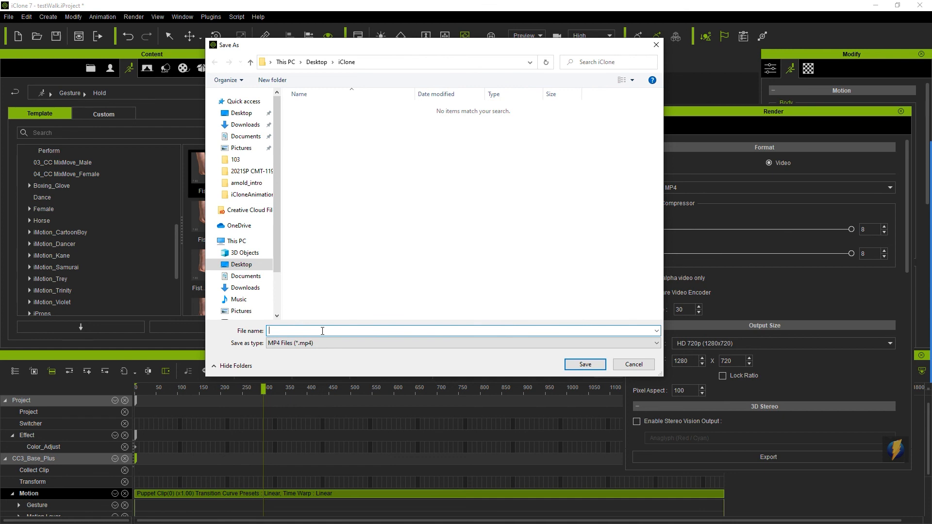
text(Walk)
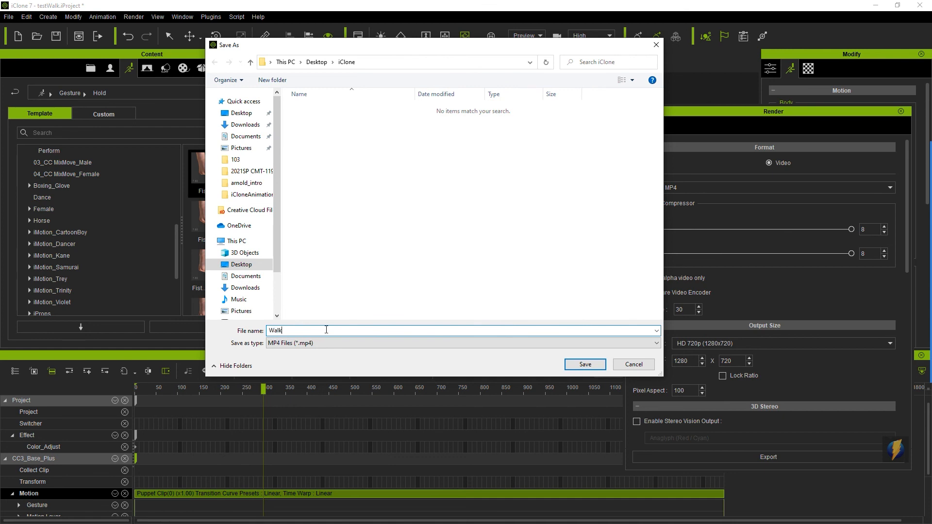
click(242, 112)
click(602, 358)
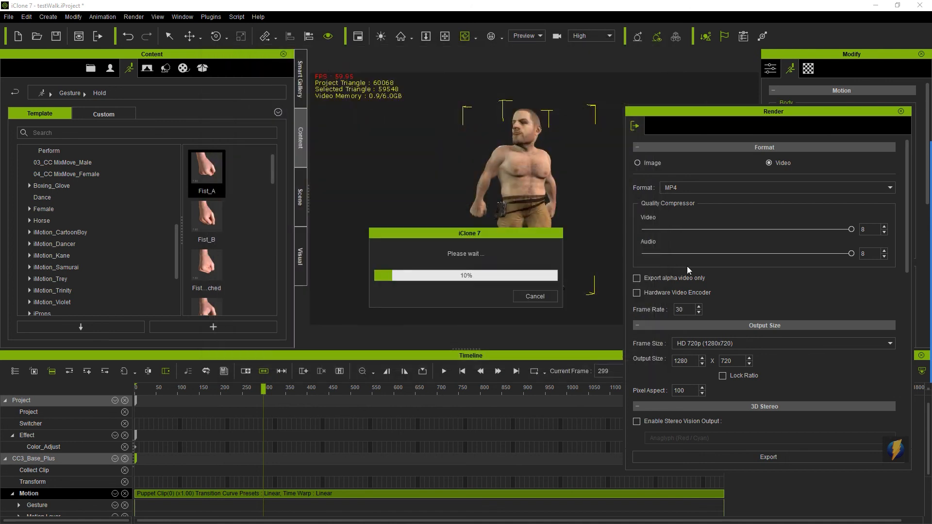